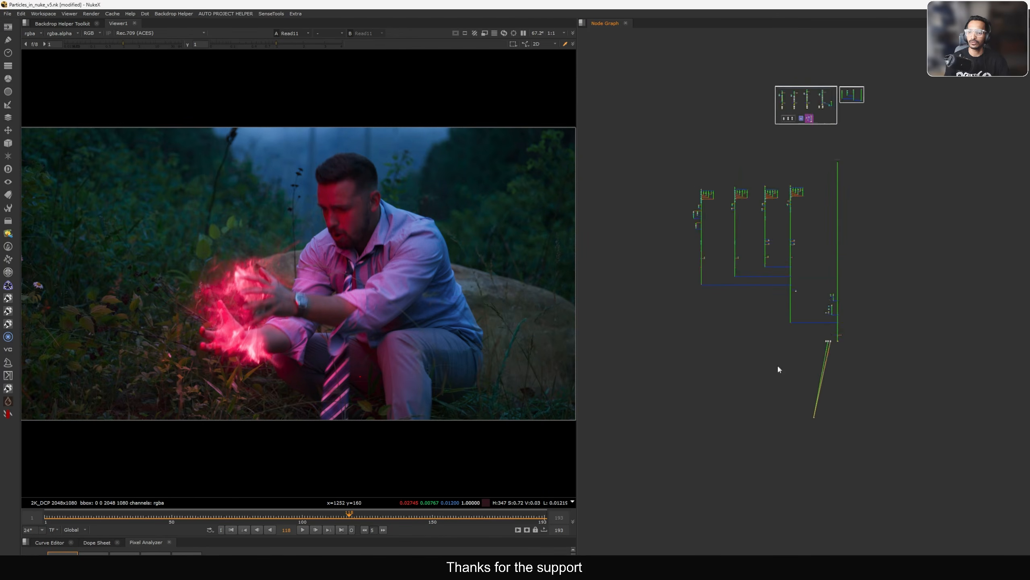
- Look over the node graph's composite branches and the particle renders, plate, track and roto groups in the BIN backdrop
drag(854, 258, 669, 432)
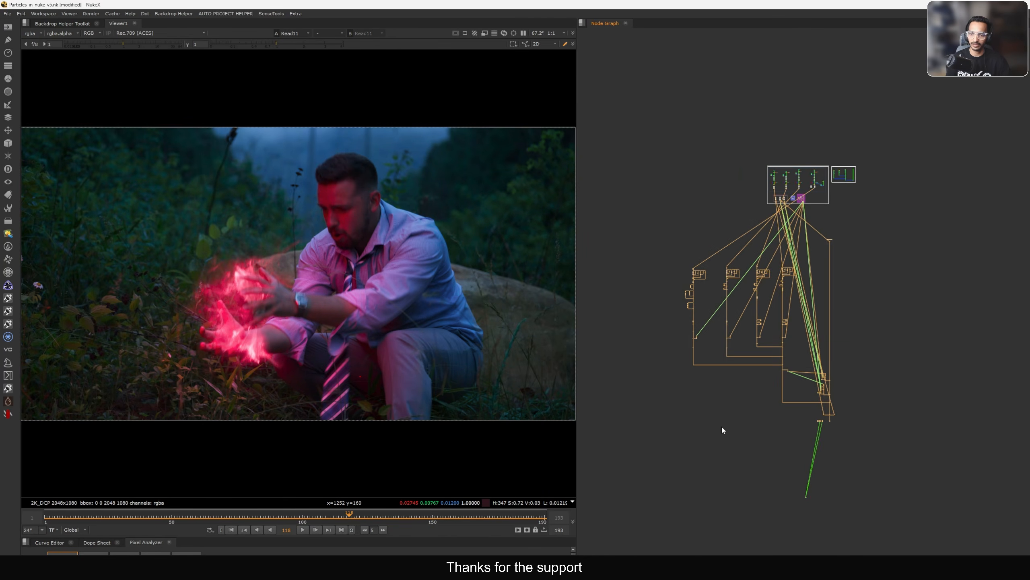
click(730, 204)
scroll(823, 171, up, 8)
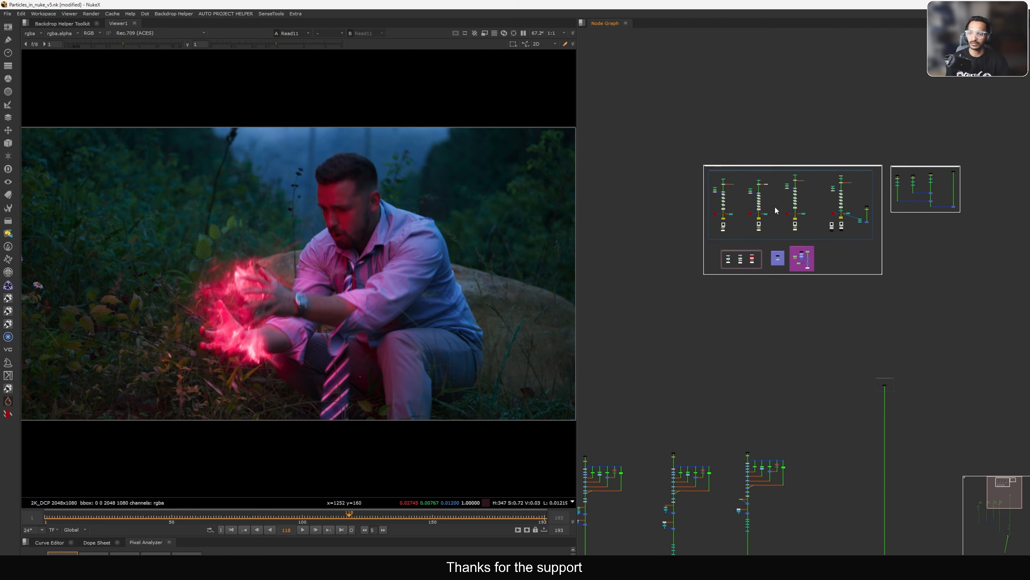
drag(820, 140, 720, 221)
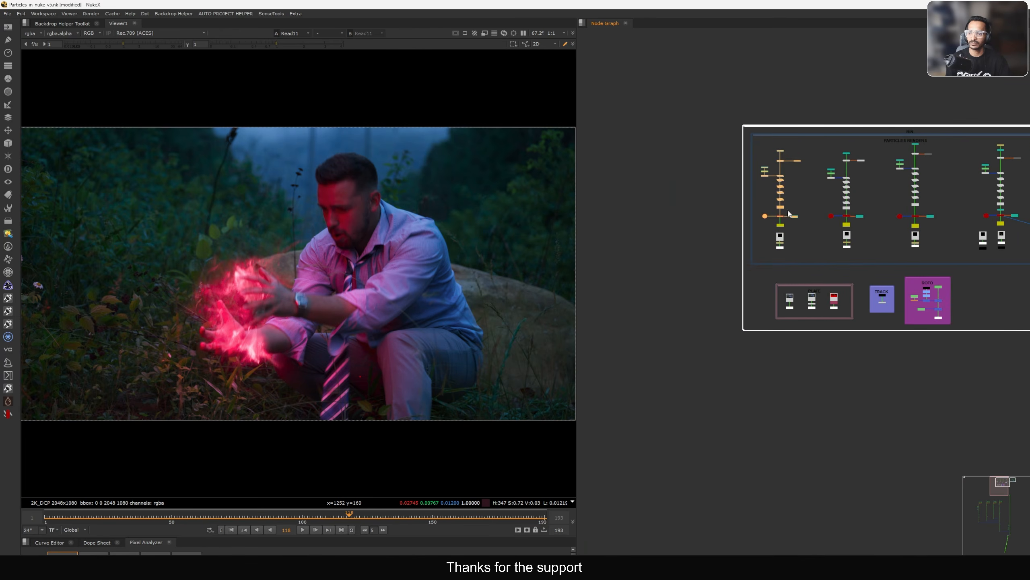
middle_drag(823, 246, 743, 250)
scroll(742, 244, up, 5)
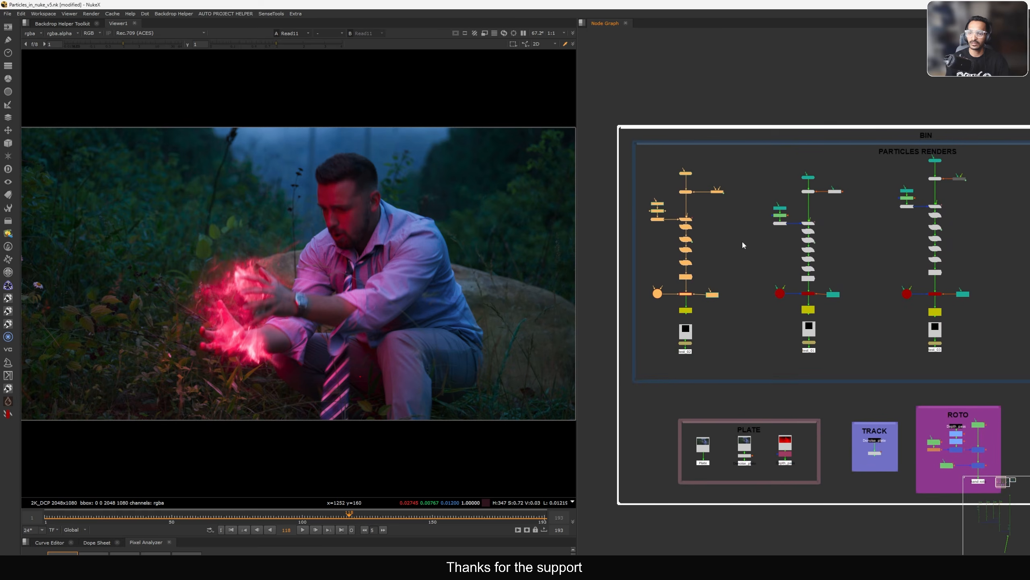
middle_drag(971, 310, 731, 254)
scroll(826, 258, up, 6)
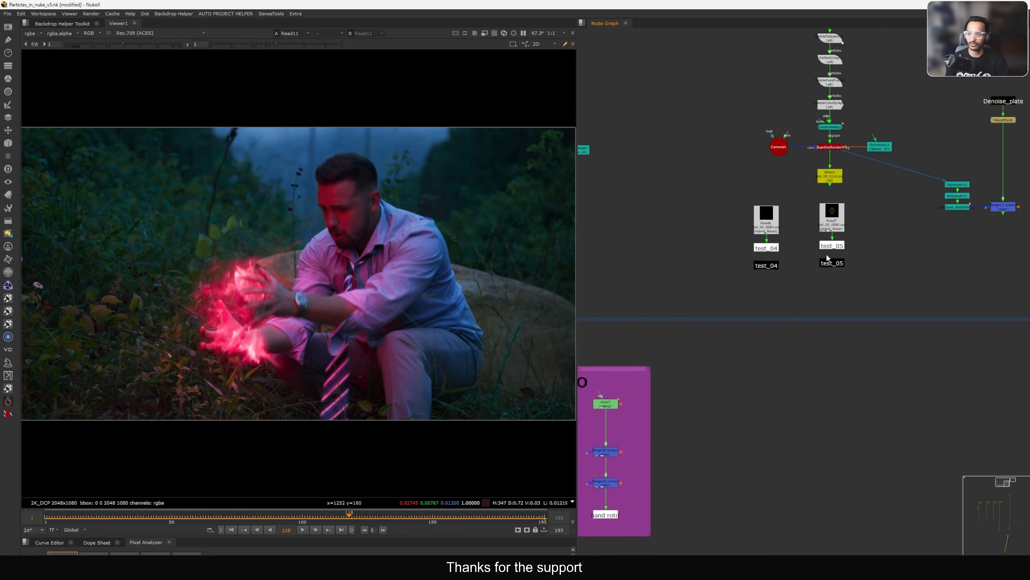
scroll(875, 243, down, 4)
middle_drag(815, 251, 883, 270)
scroll(808, 276, down, 6)
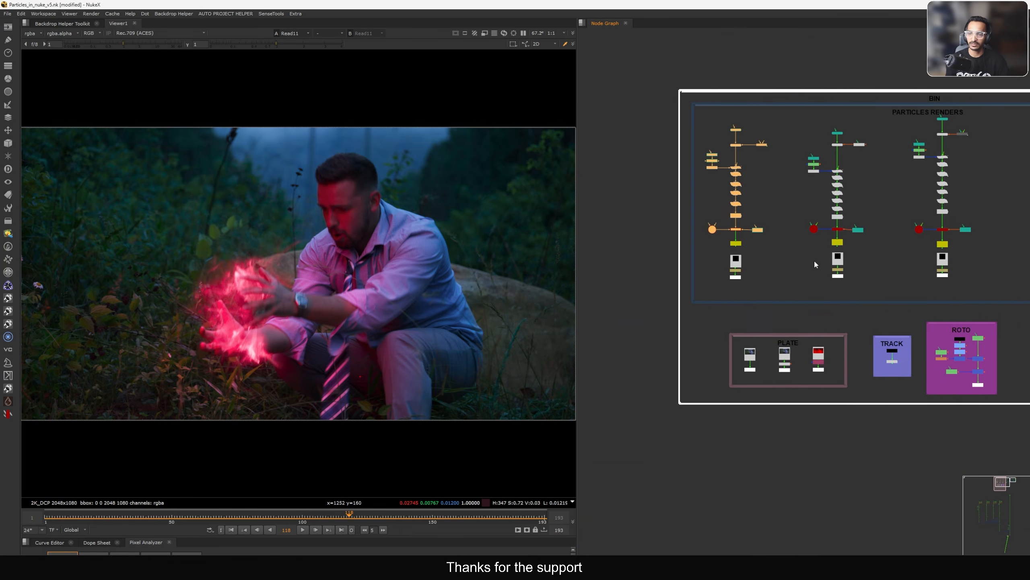
scroll(816, 257, up, 4)
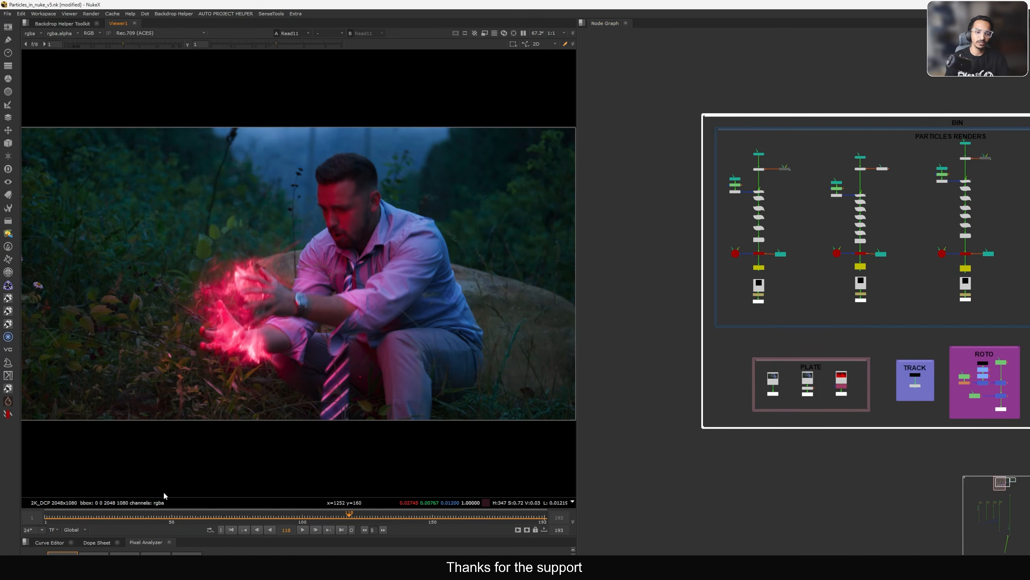
- Scrub the final composite to frame 170 and look along the test_02, test_01 and test_03 particle render branches
drag(426, 516, 485, 521)
scroll(771, 262, up, 5)
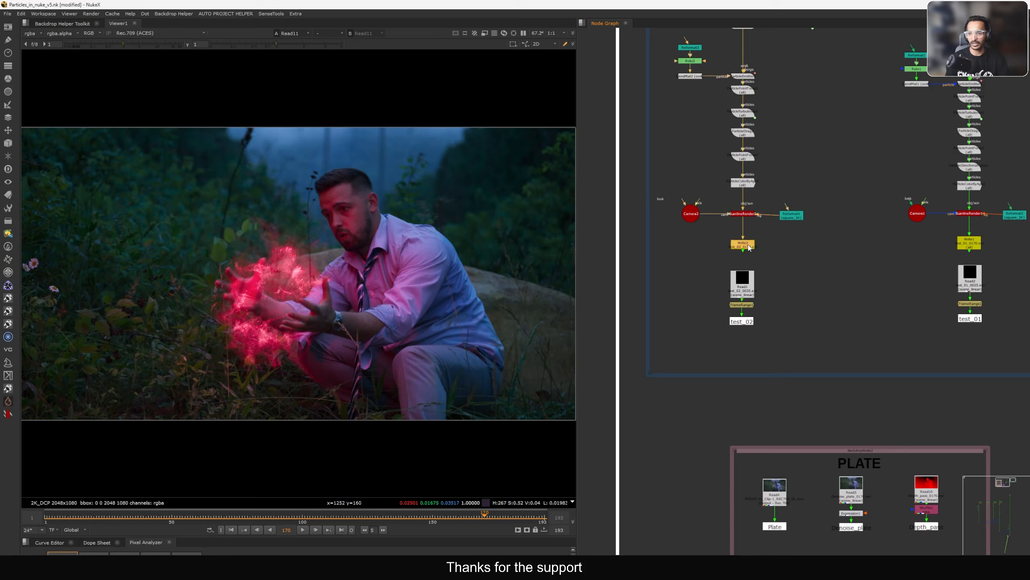
middle_drag(815, 274, 622, 280)
middle_drag(921, 307, 641, 304)
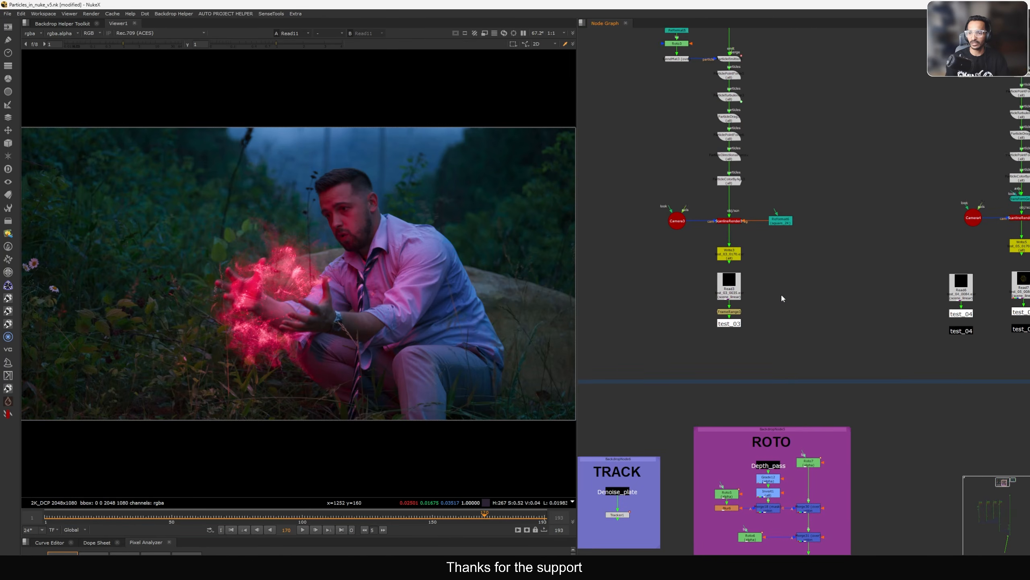
scroll(781, 300, down, 4)
middle_drag(727, 323, 860, 328)
- View the test_02 render from Read1, fit it in the viewer and play it from the first frame
scroll(620, 313, up, 8)
click(750, 280)
key(1)
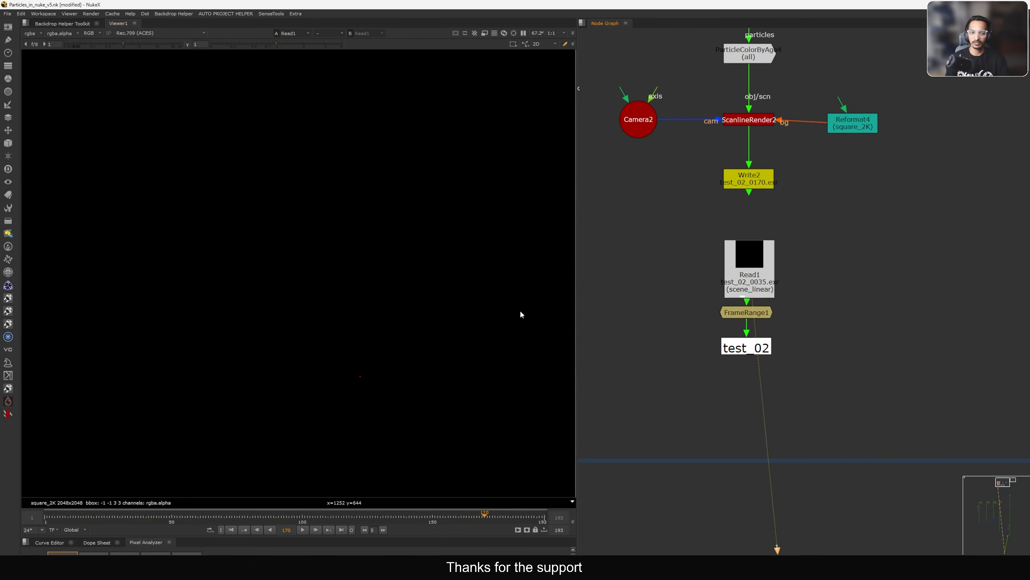
click(231, 530)
key(f)
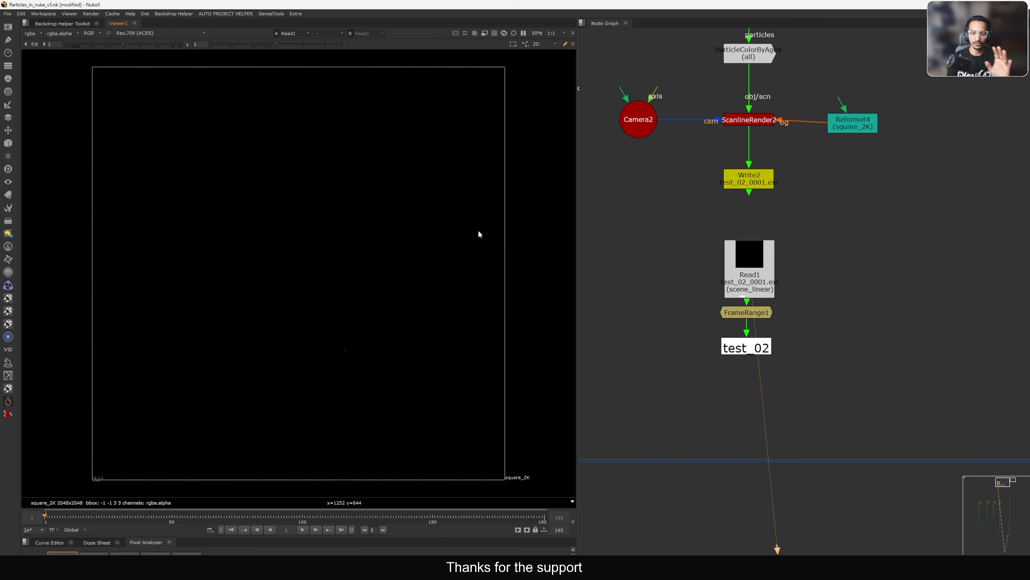
click(303, 530)
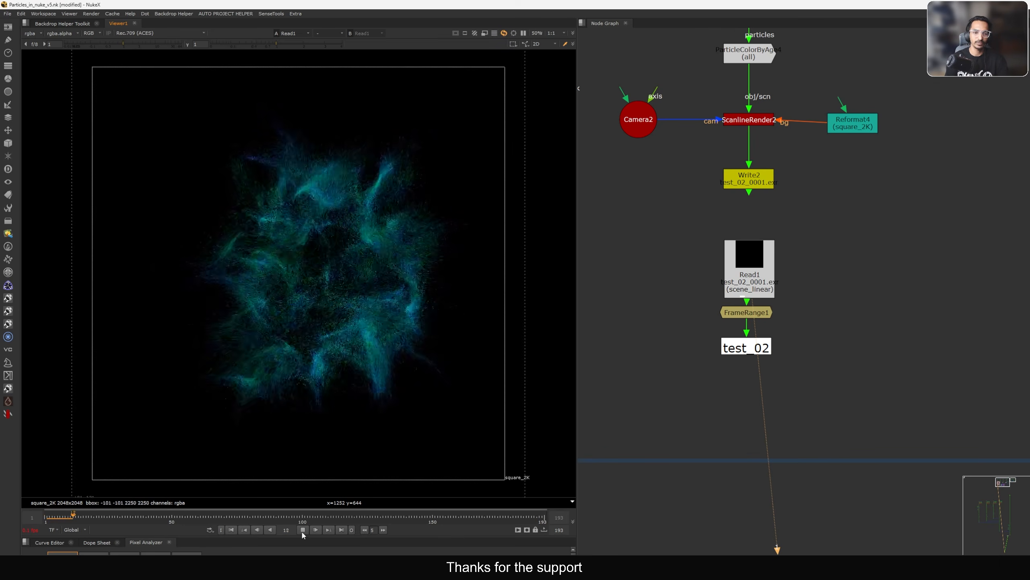
- View the test_01 particle render from Read2 during playback
scroll(755, 341, down, 5)
scroll(773, 272, up, 5)
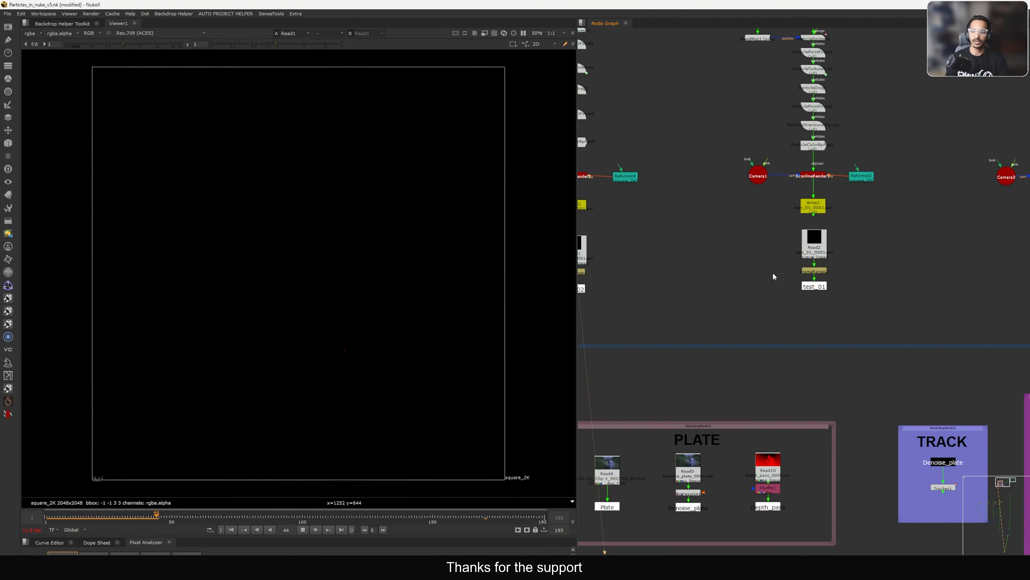
click(821, 257)
key(1)
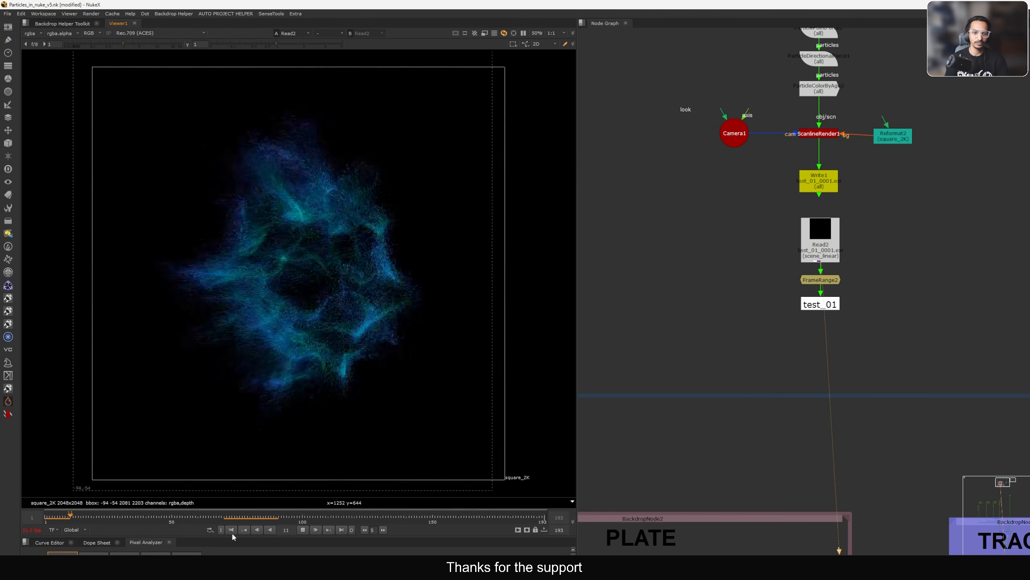
- View the test_03 particle render from Read3 and play it from the first frame
scroll(808, 305, down, 5)
scroll(921, 279, up, 5)
middle_drag(921, 280, 801, 278)
key(3)
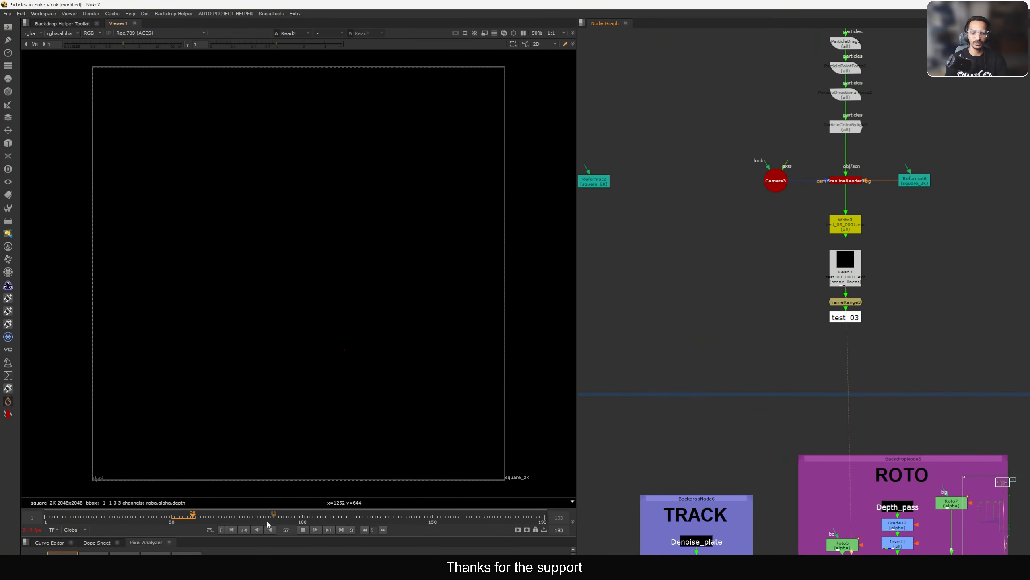
click(234, 531)
- View the test_04 particle render from Read6 and play it from the first frame
middle_drag(898, 338, 696, 340)
middle_drag(823, 311, 695, 313)
ctrl+shift+click(825, 277)
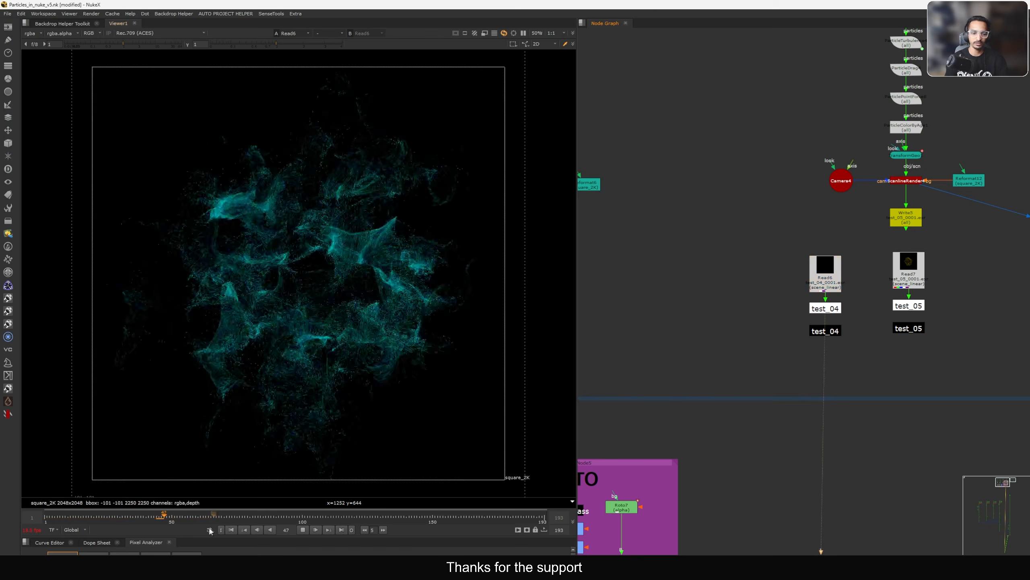
click(230, 531)
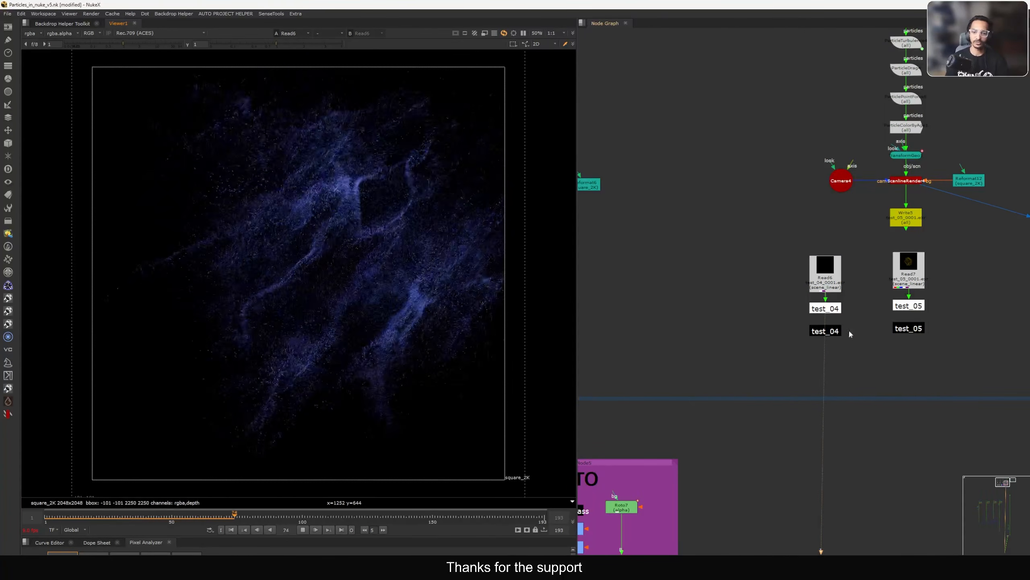
- View the test_05 particle render from Read7 and play it from the first frame
middle_drag(851, 329, 775, 354)
drag(835, 277, 831, 277)
key(1)
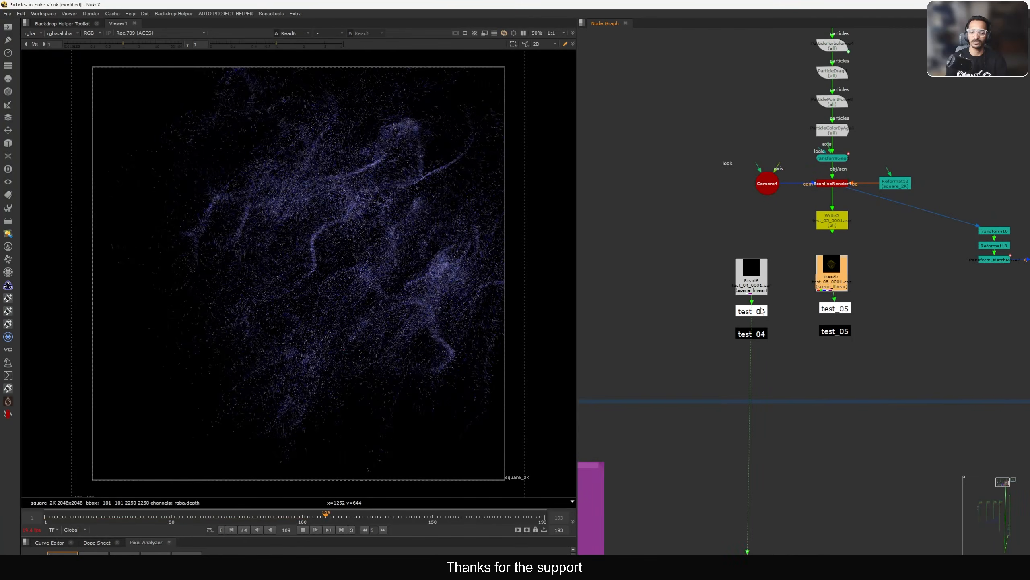
click(792, 308)
click(231, 529)
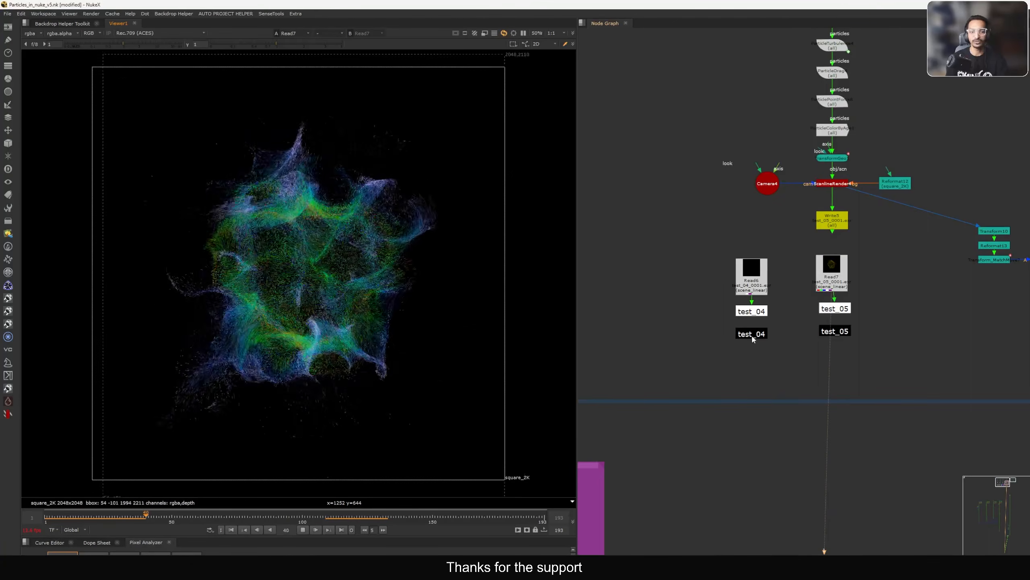
- Move the test_04 Read node and its two label nodes slightly farther from the test_05 branch
drag(665, 241, 805, 390)
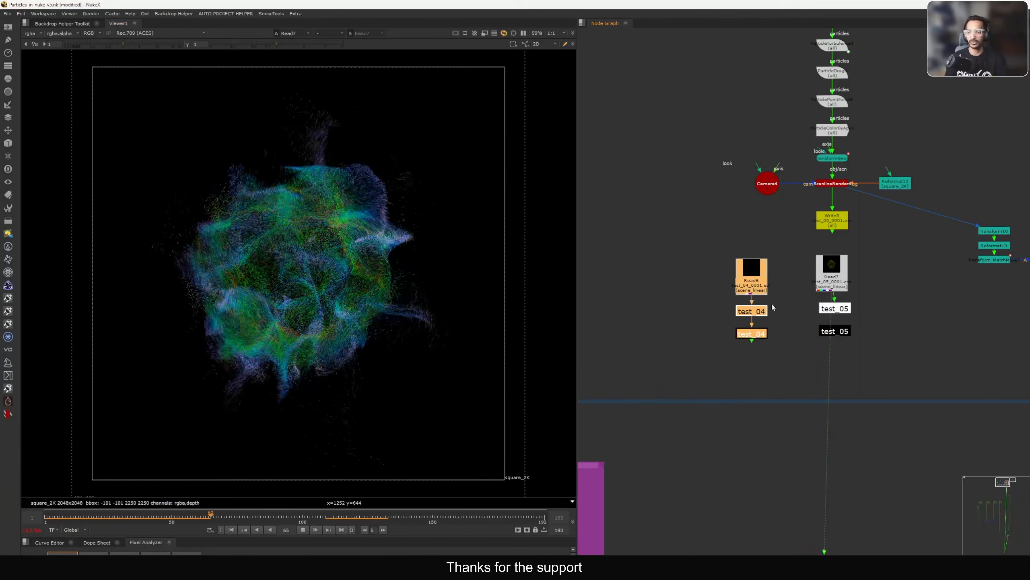
drag(749, 293, 741, 290)
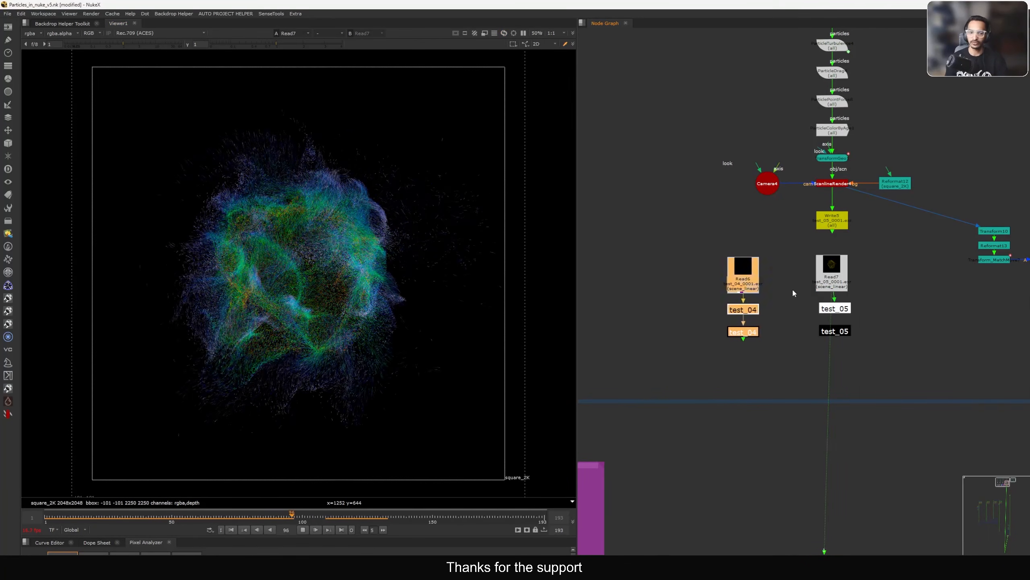
click(661, 317)
- Replay the test_05 render from about frame 57 and stop playback at frame 80
drag(292, 519, 192, 522)
click(301, 531)
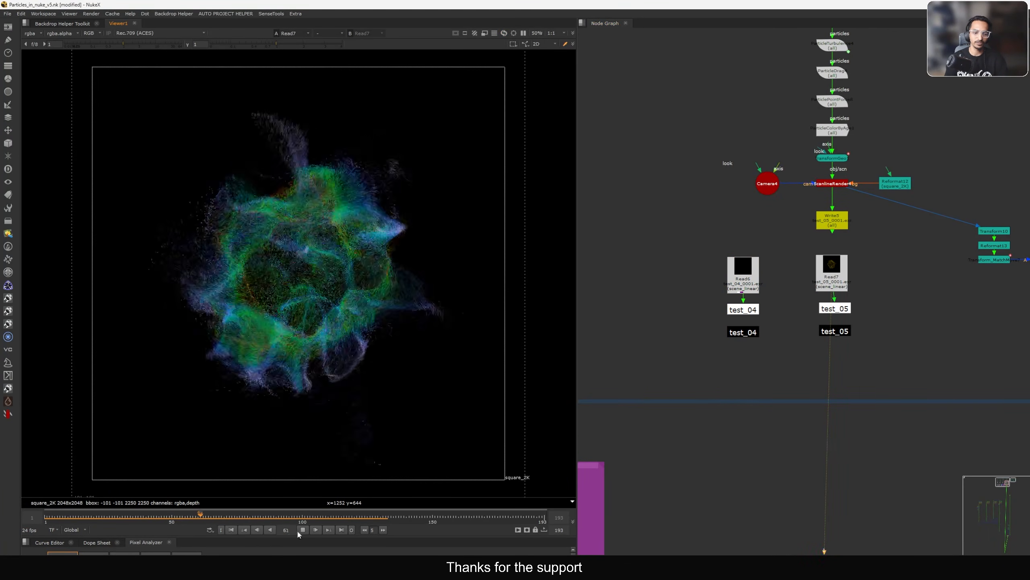
click(301, 530)
- Inspect the transform and reformat nodes beside the test_05 branch and view their merge over the denoised plate
middle_drag(810, 342, 606, 357)
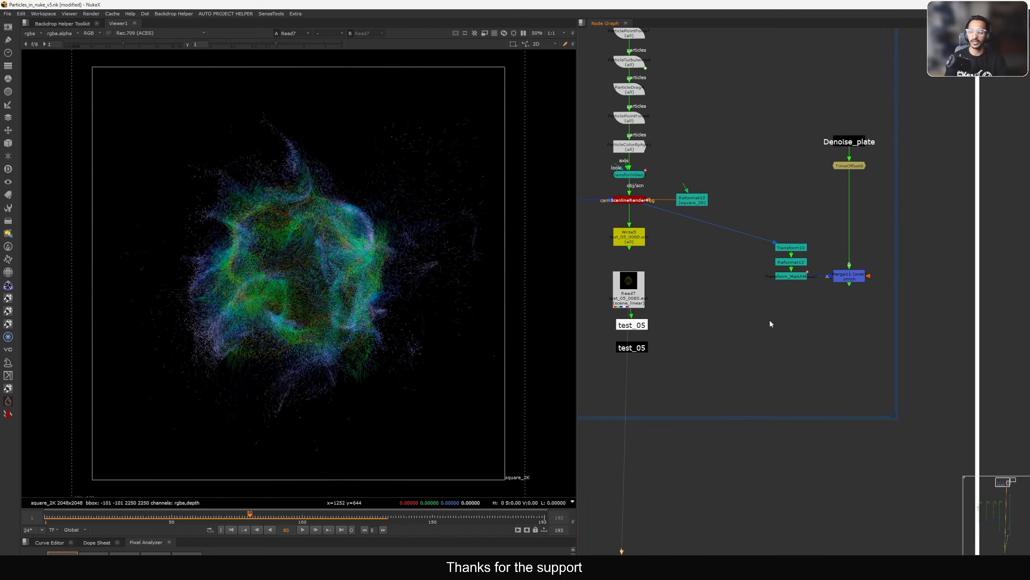
middle_drag(770, 320, 793, 329)
drag(767, 238, 819, 271)
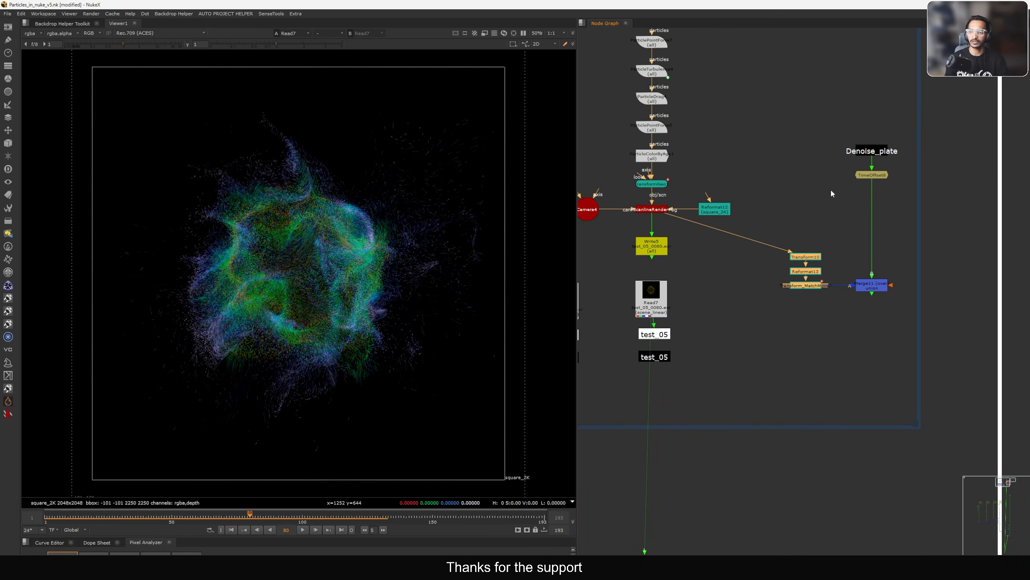
drag(832, 134, 928, 173)
key(1)
drag(929, 261, 858, 296)
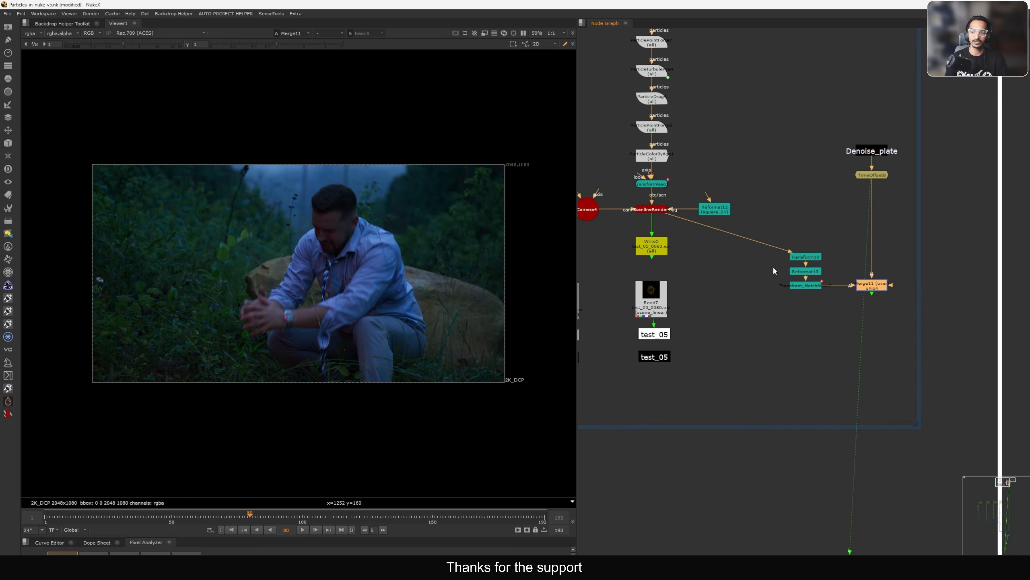
click(587, 235)
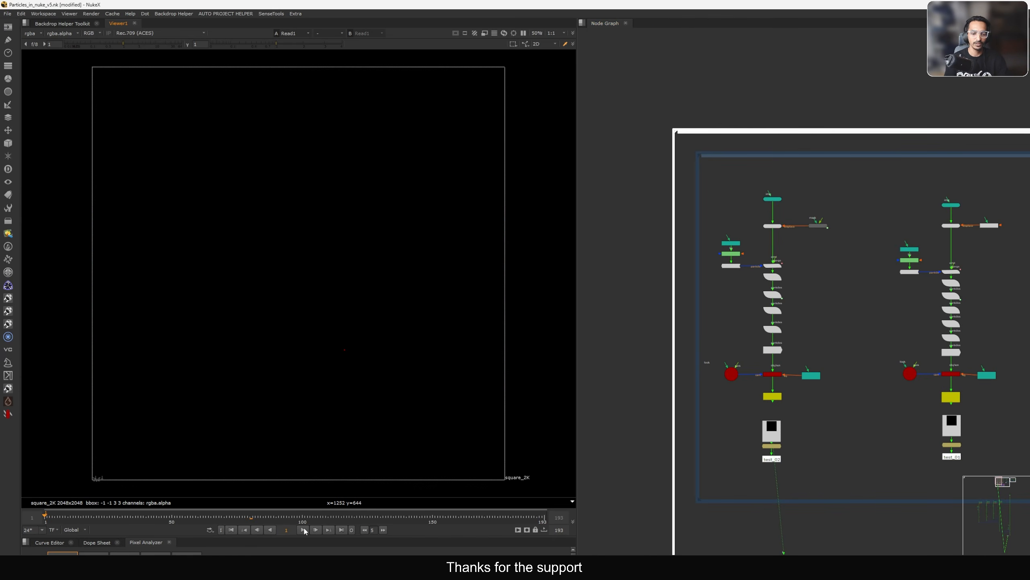
- Play the test_02 render, return to the first frame, replay it and stop at frame 18
click(303, 530)
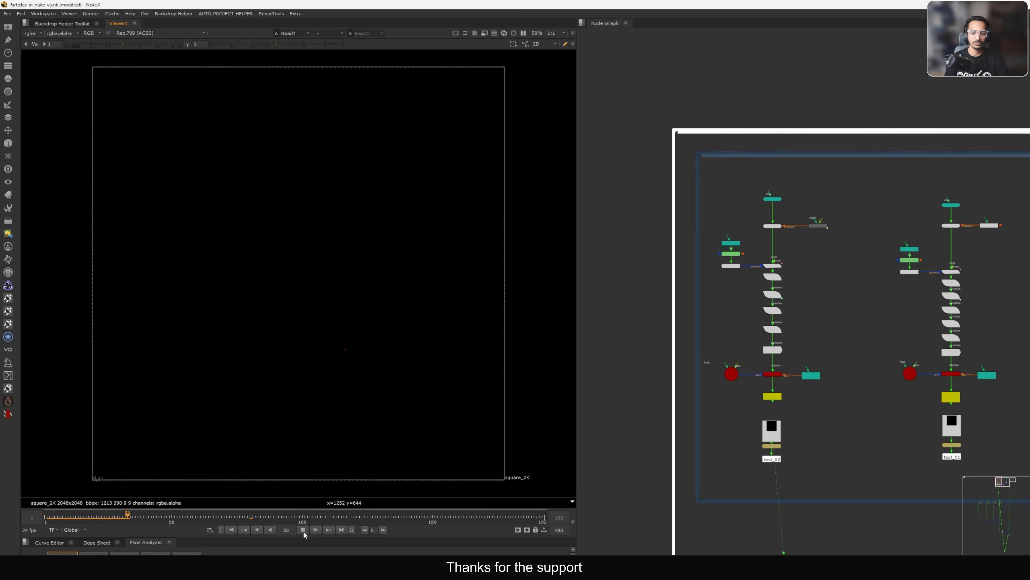
drag(122, 517, 44, 527)
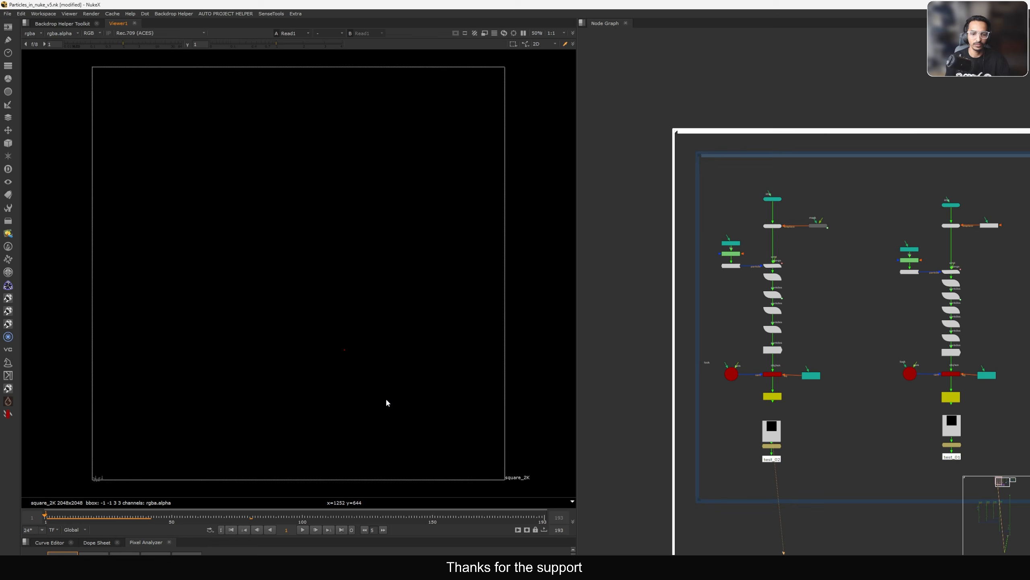
key(l)
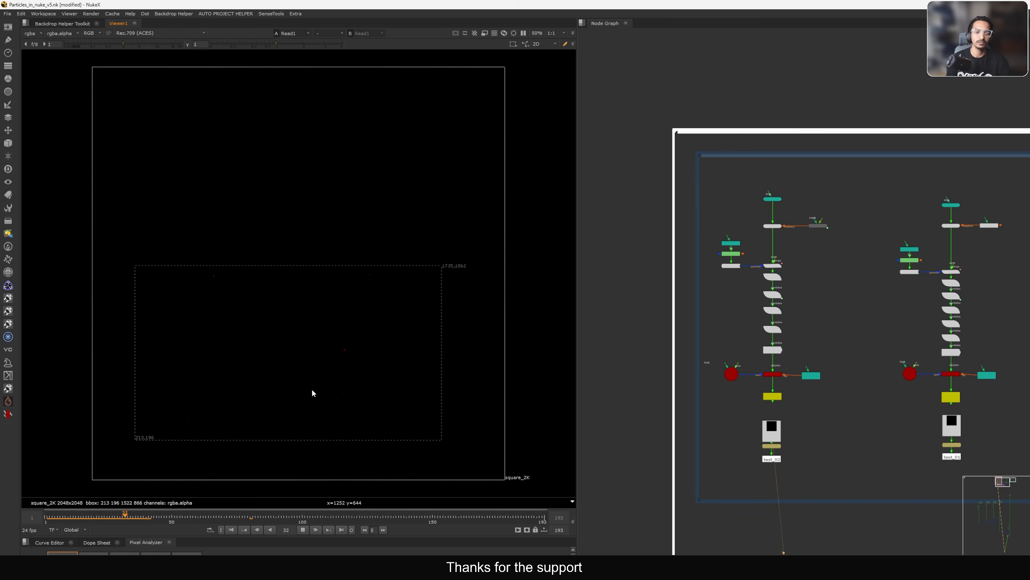
key(k)
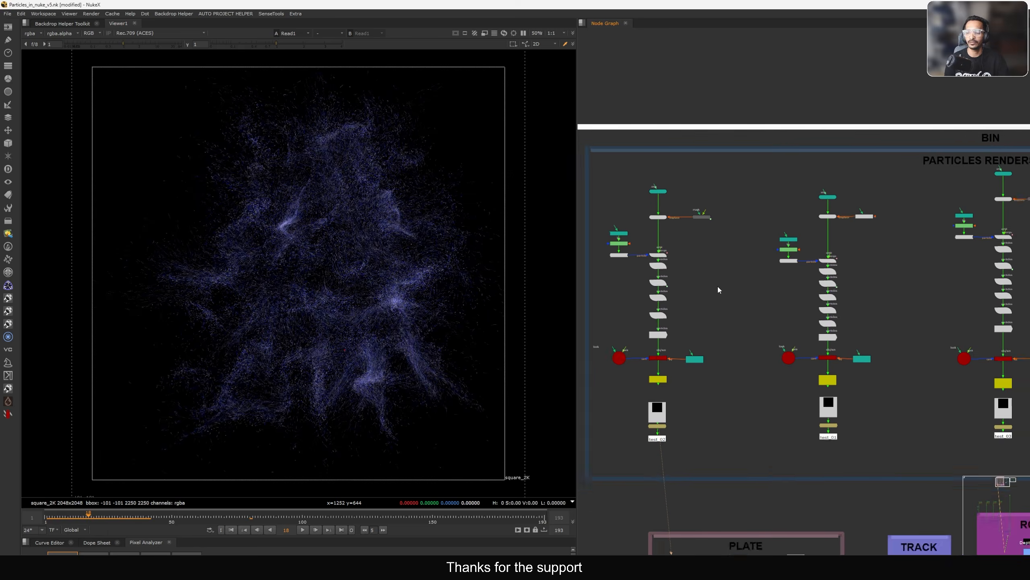
- Compare the particle setups in the renders backdrop and examine the node chain starting at Sphere2 up close
scroll(718, 288, down, 3)
middle_drag(729, 274, 713, 275)
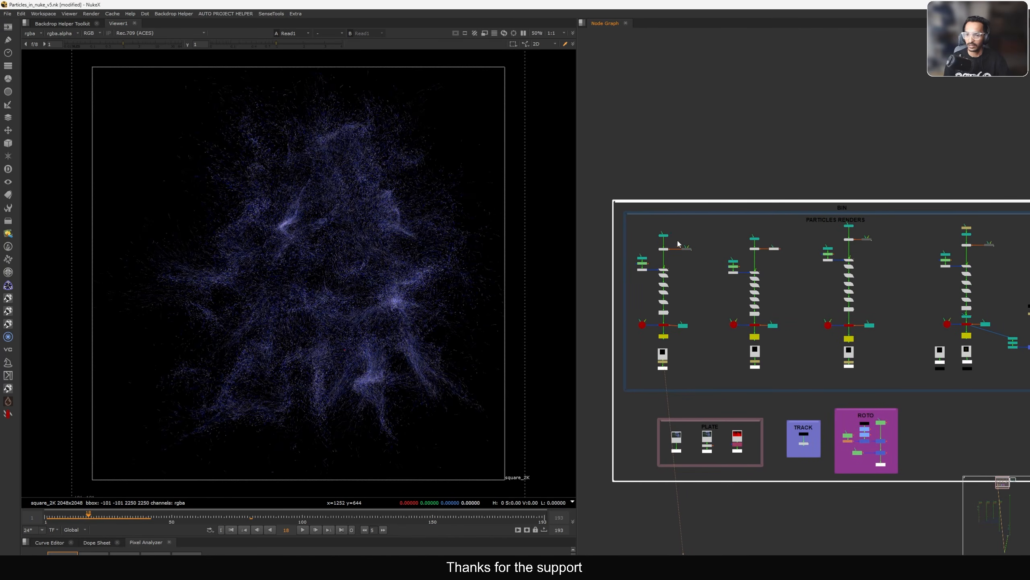
drag(708, 226, 627, 317)
middle_drag(866, 269, 820, 258)
scroll(801, 264, up, 5)
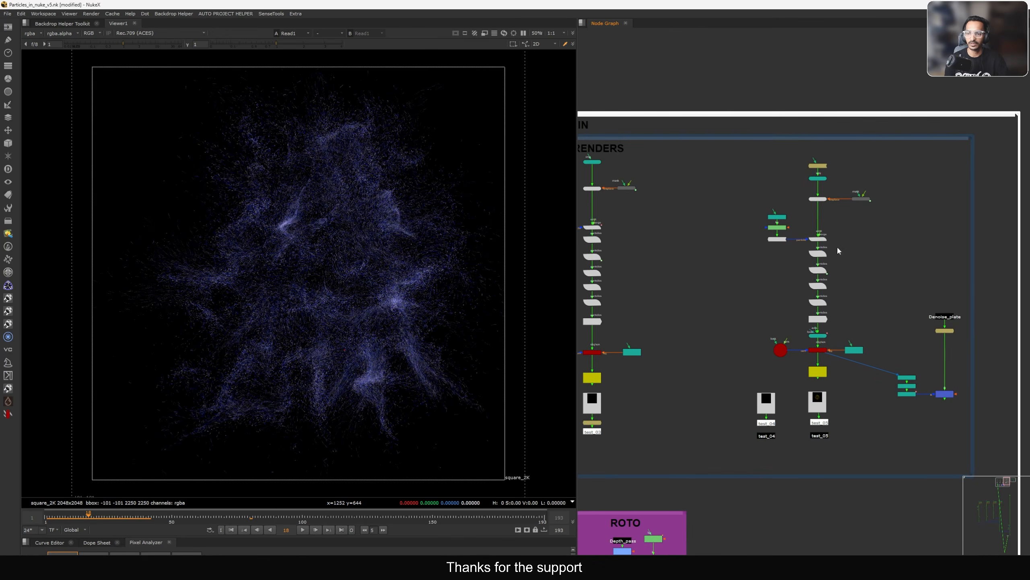
scroll(849, 268, down, 6)
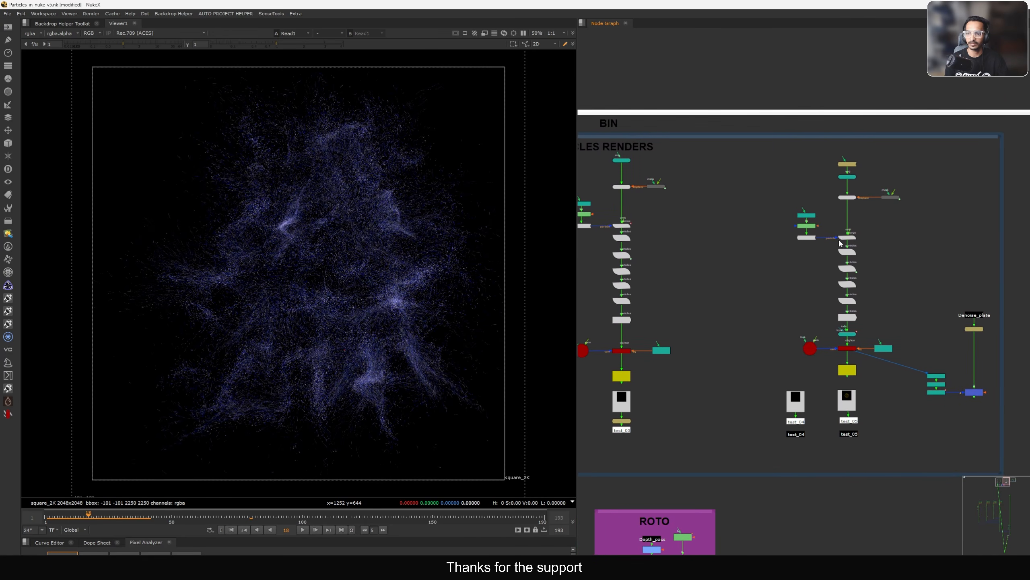
scroll(738, 257, up, 6)
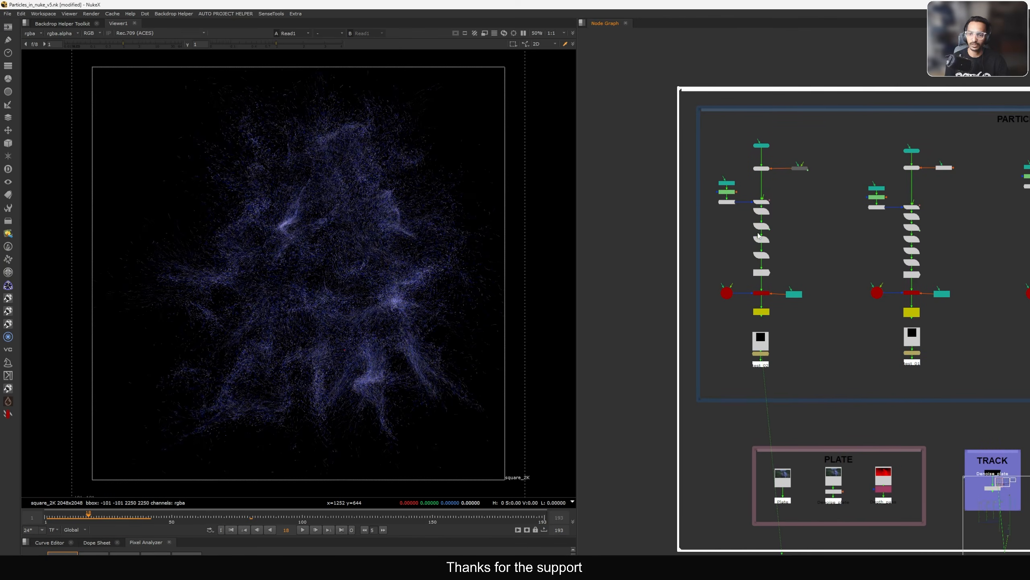
middle_drag(801, 172, 798, 183)
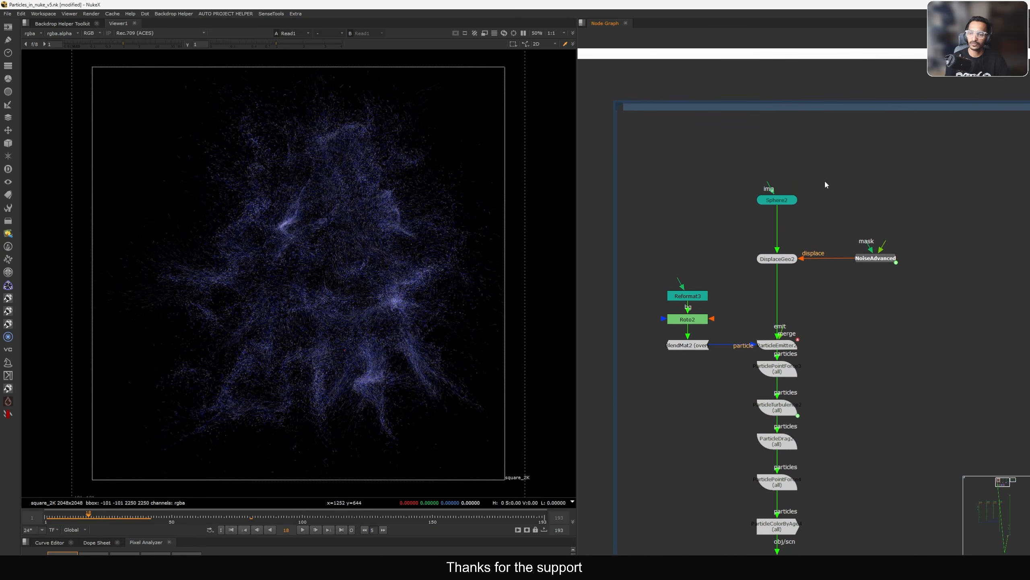
- Add a new ParticleEmitter node beside ParticleEmitter2 and place it in open space in the node graph
middle_drag(783, 278, 743, 243)
key(Tab)
text(par)
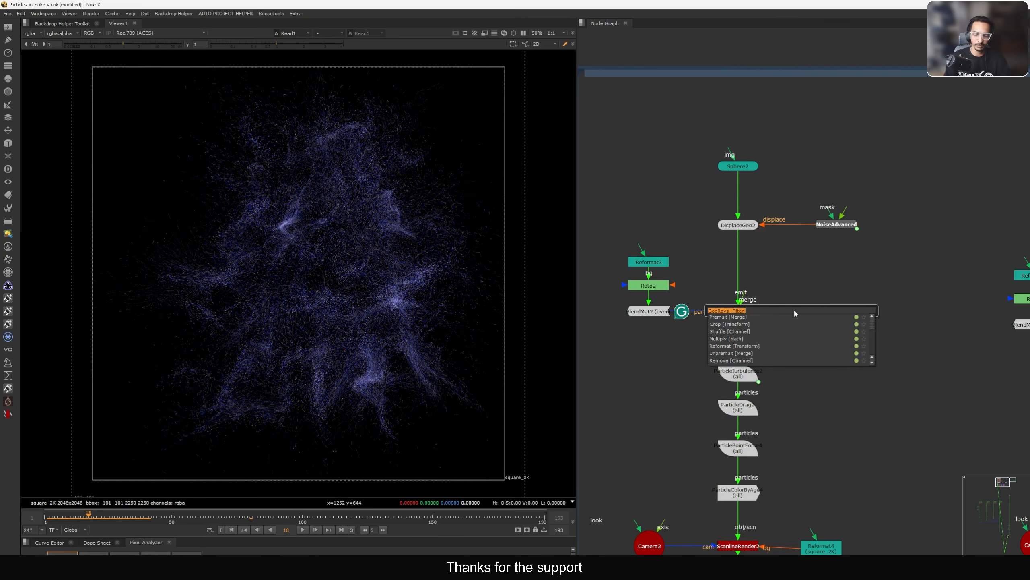
text(em)
key(Return)
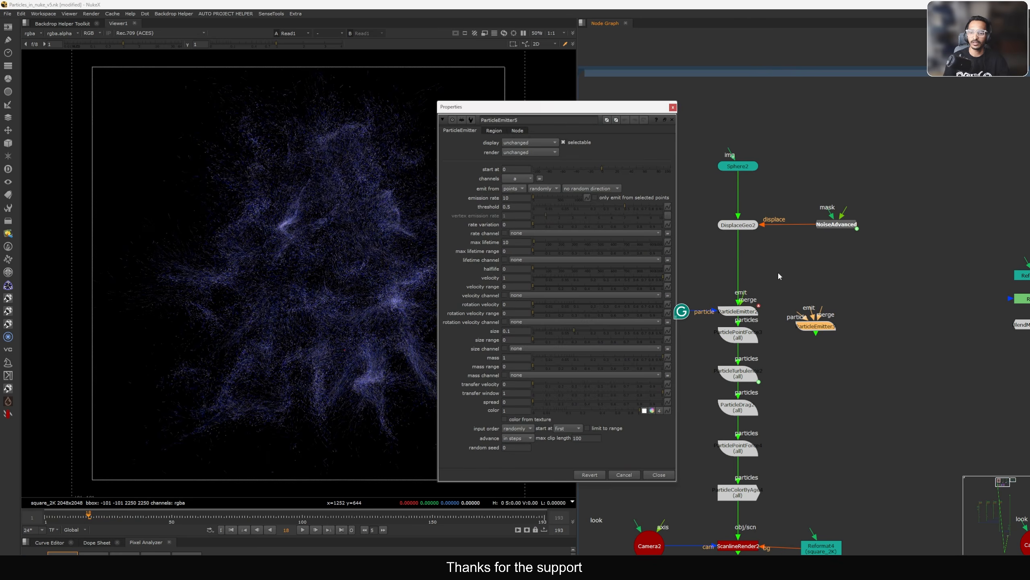
scroll(783, 315, up, 5)
middle_drag(814, 266, 822, 241)
drag(857, 313, 861, 294)
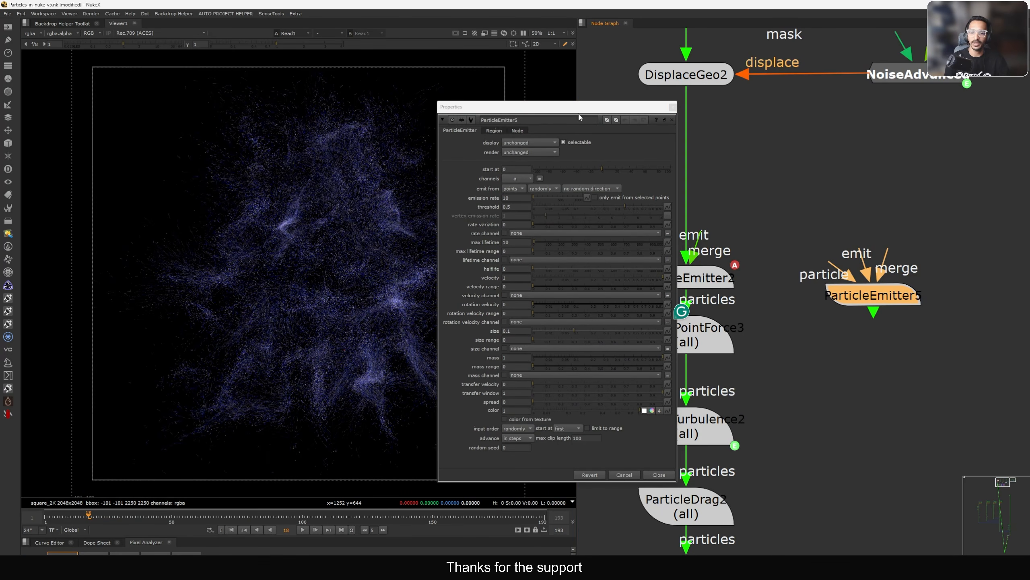
drag(558, 100, 549, 88)
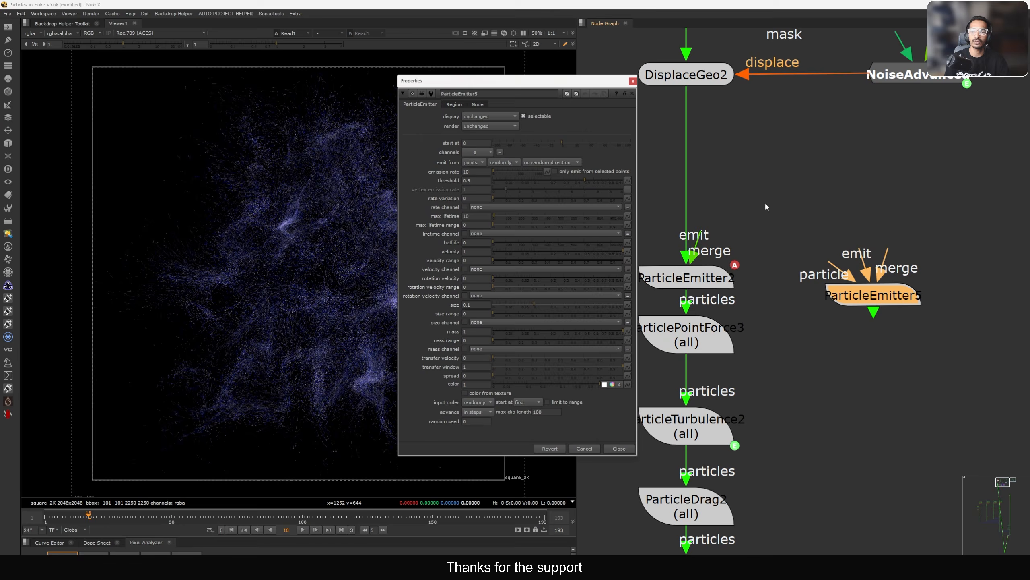
- Examine the particle, emit and merge inputs of the new ParticleEmitter5 and close its properties
scroll(757, 239, down, 1)
drag(841, 286, 846, 282)
middle_drag(811, 227, 848, 254)
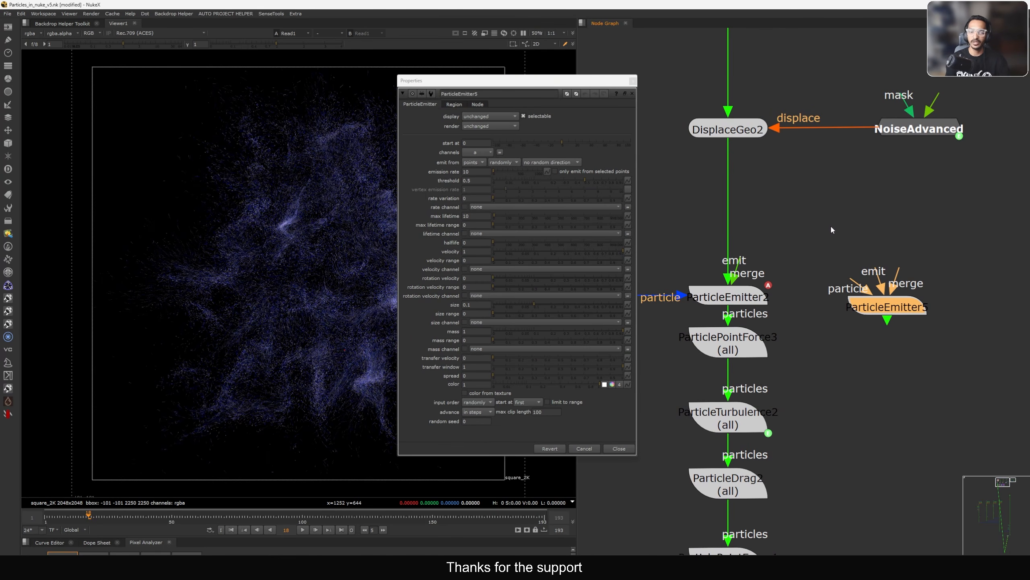
drag(875, 279, 891, 231)
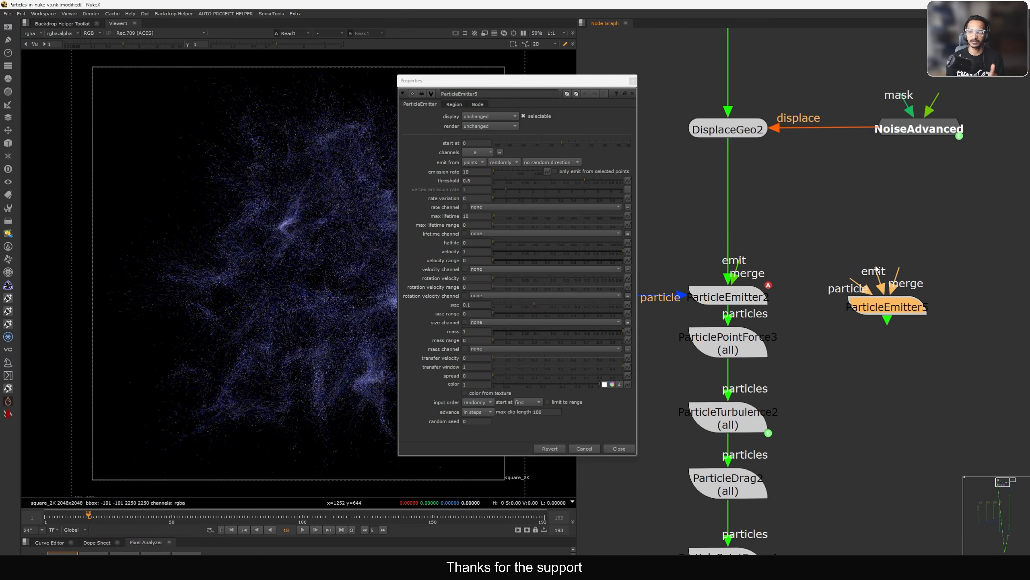
drag(876, 269, 875, 255)
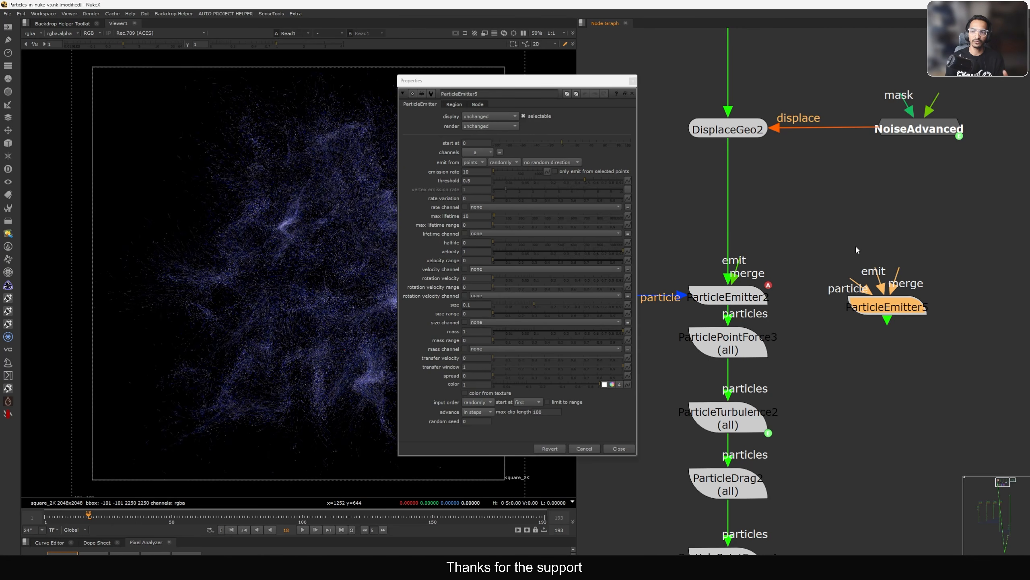
click(633, 82)
- View Sphere2 in the 3D viewer, frame it and orbit around it
middle_drag(673, 71, 713, 244)
drag(859, 139, 639, 248)
key(1)
click(639, 247)
middle_drag(639, 248, 672, 240)
key(f)
ctrl+drag(308, 219, 335, 240)
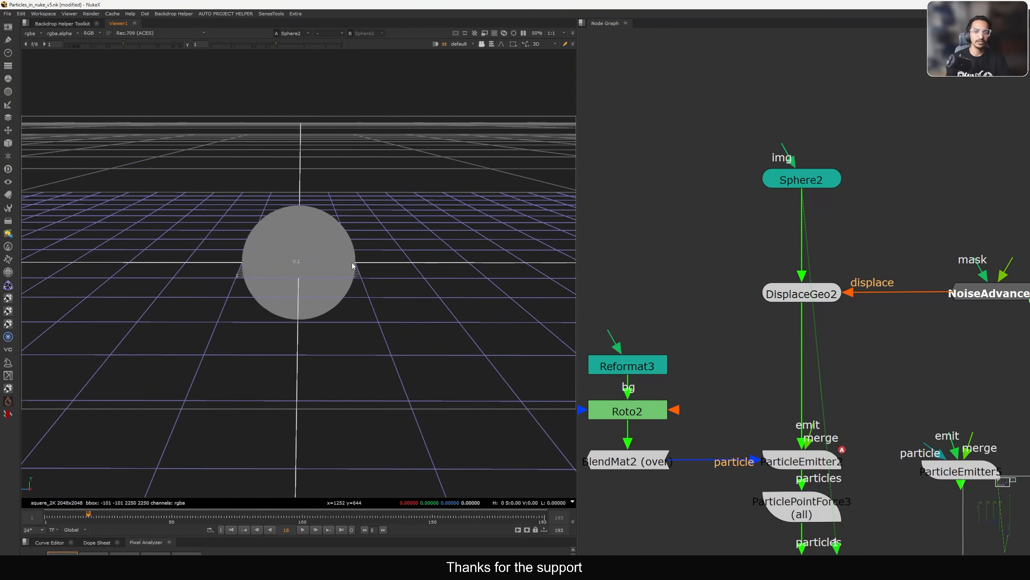
- View DisplaceGeo2, check its properties and briefly play the displaced sphere's animation
middle_drag(810, 308, 766, 286)
drag(930, 276, 928, 277)
drag(837, 240, 718, 311)
key(1)
click(719, 312)
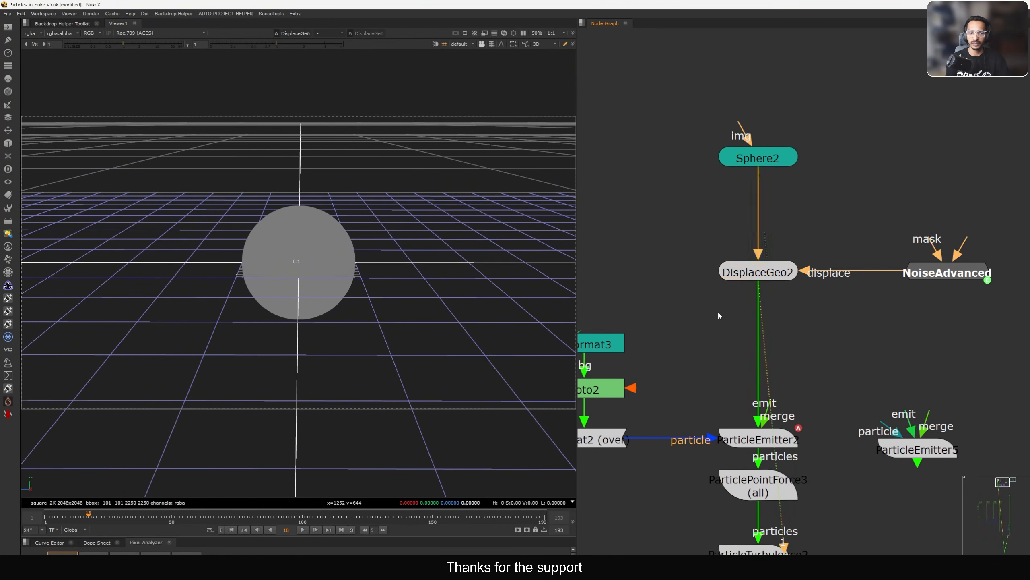
double_click(767, 274)
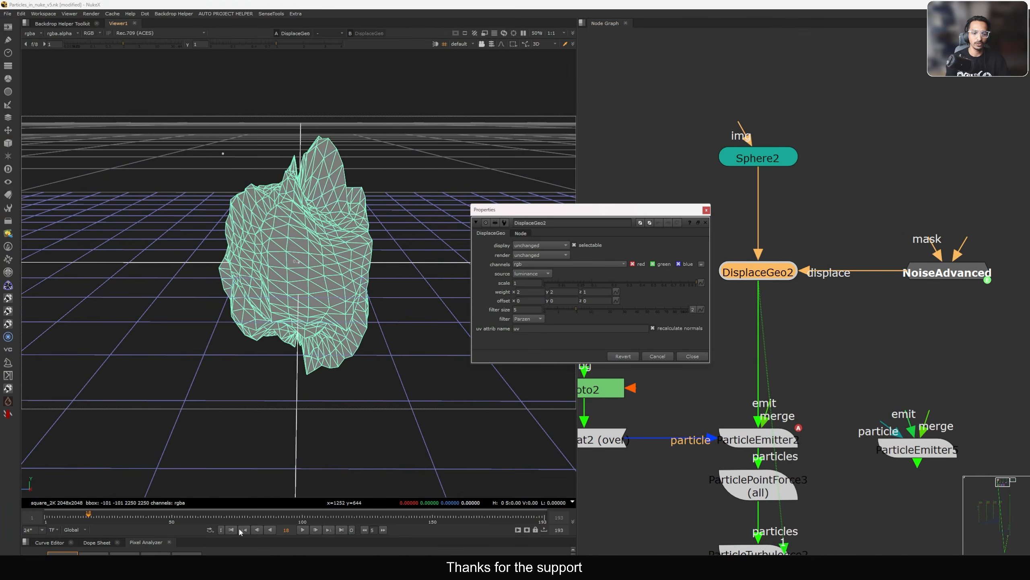
click(303, 529)
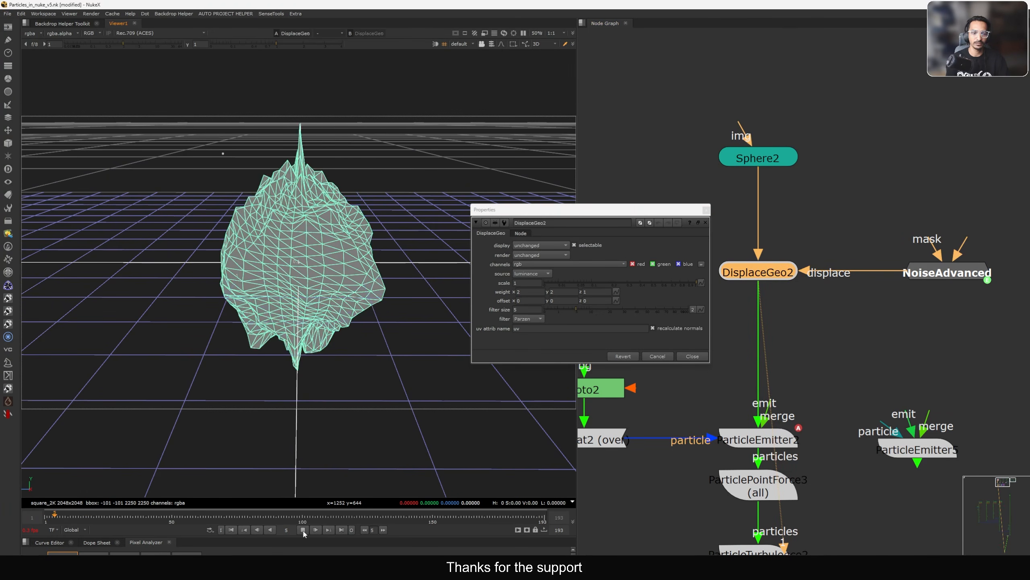
click(302, 531)
click(694, 357)
click(813, 305)
- View the NoiseAdvanced node that drives the displacement and play its animated noise pattern
middle_drag(815, 304, 757, 309)
scroll(645, 312, up, 3)
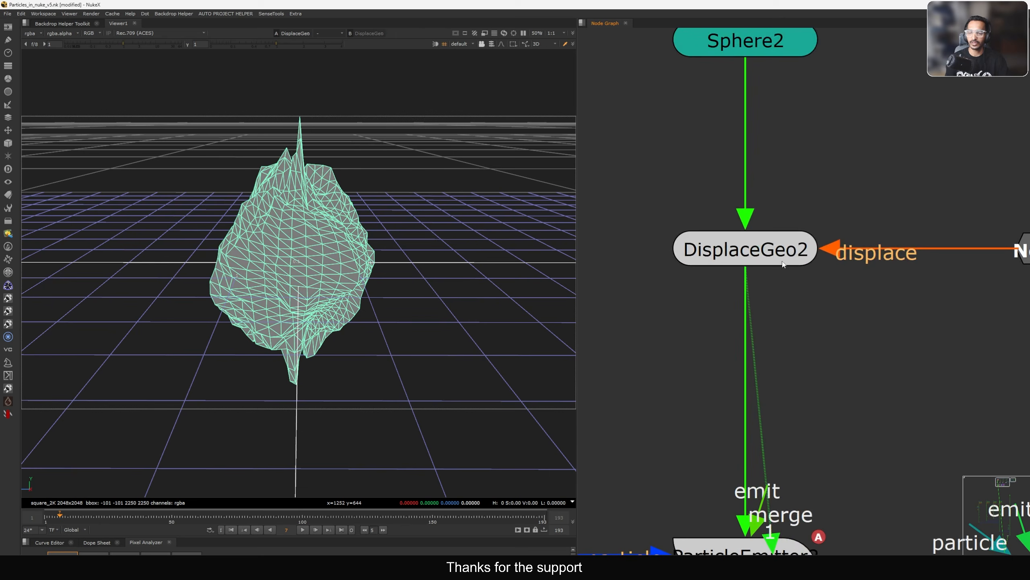
drag(876, 196, 619, 317)
scroll(706, 289, down, 5)
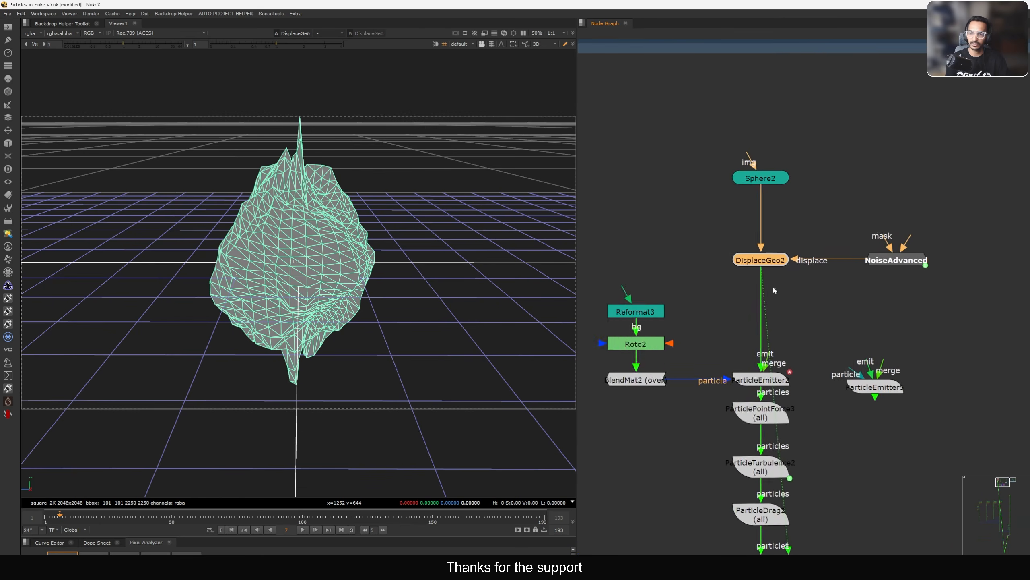
middle_drag(773, 285, 752, 300)
click(865, 275)
key(1)
key(l)
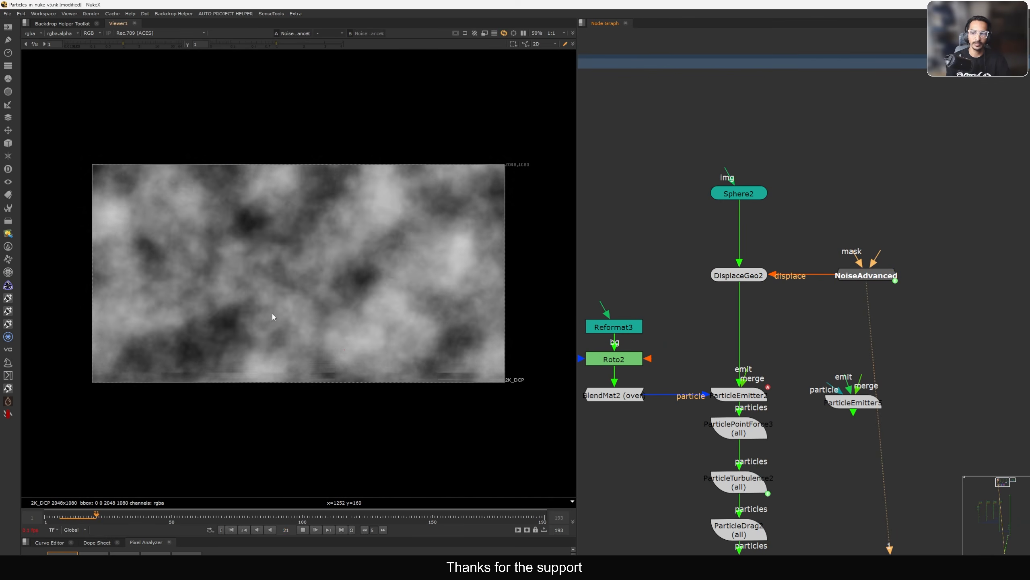
click(864, 276)
scroll(852, 280, up, 3)
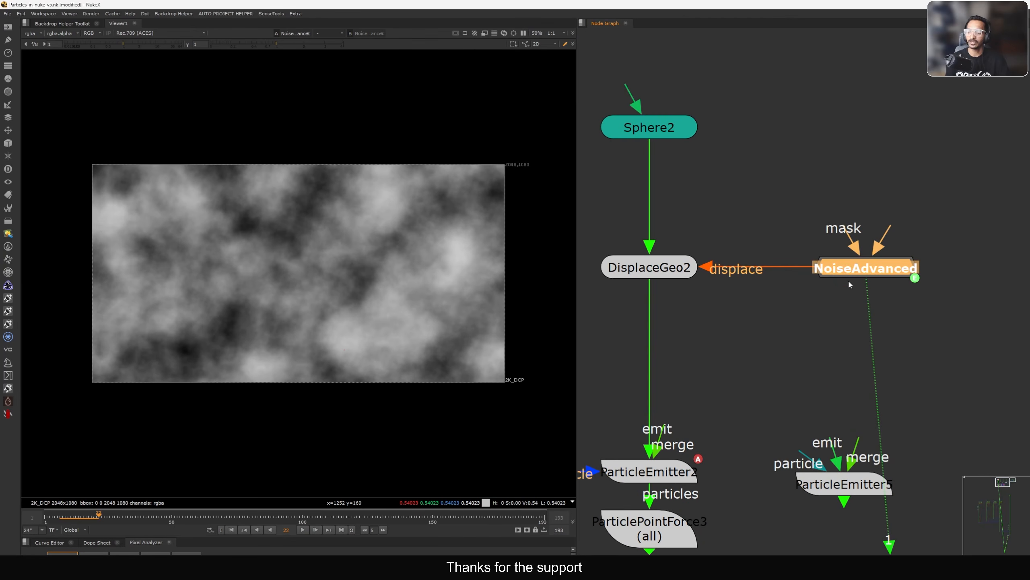
- Return the viewer to DisplaceGeo2, orbit around the displaced geometry, and play and stop its animation
middle_drag(805, 282, 922, 271)
drag(859, 220, 700, 285)
key(1)
ctrl+drag(428, 296, 423, 283)
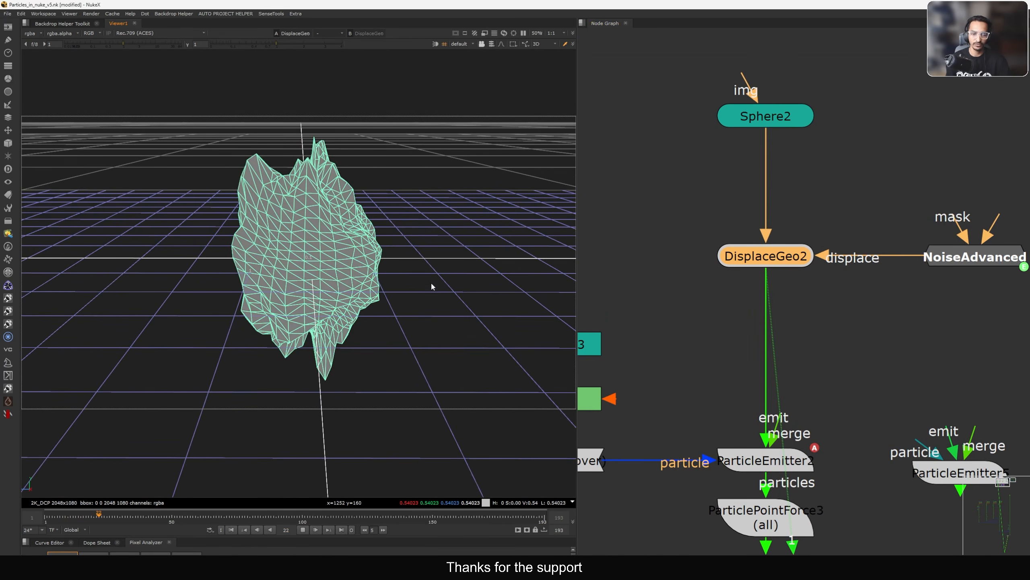
key(l)
key(k)
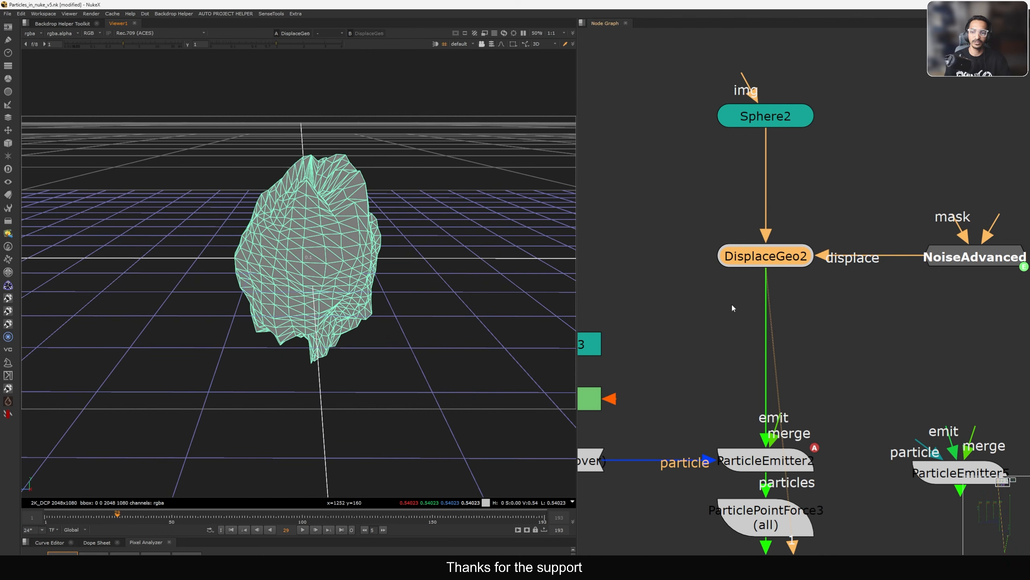
- Show the output of ParticleEmitter2 in the 3D viewer
middle_drag(767, 398, 803, 299)
click(896, 298)
drag(895, 297, 739, 371)
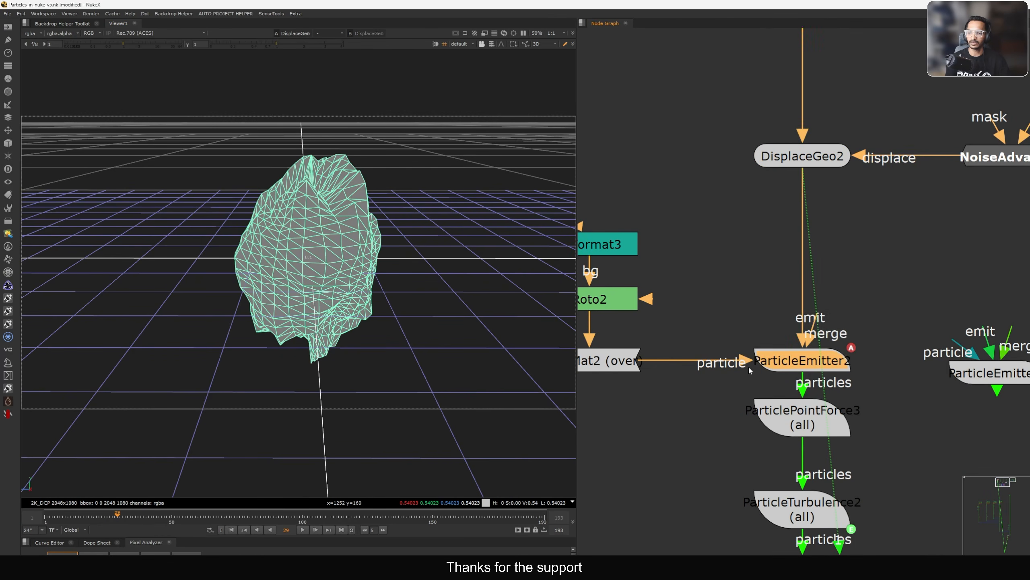
drag(877, 299, 735, 379)
key(1)
- Connect ParticleEmitter5's emit input to DisplaceGeo2 and view its emitted particles in 3D
click(933, 327)
middle_drag(932, 327, 830, 321)
drag(885, 340, 701, 154)
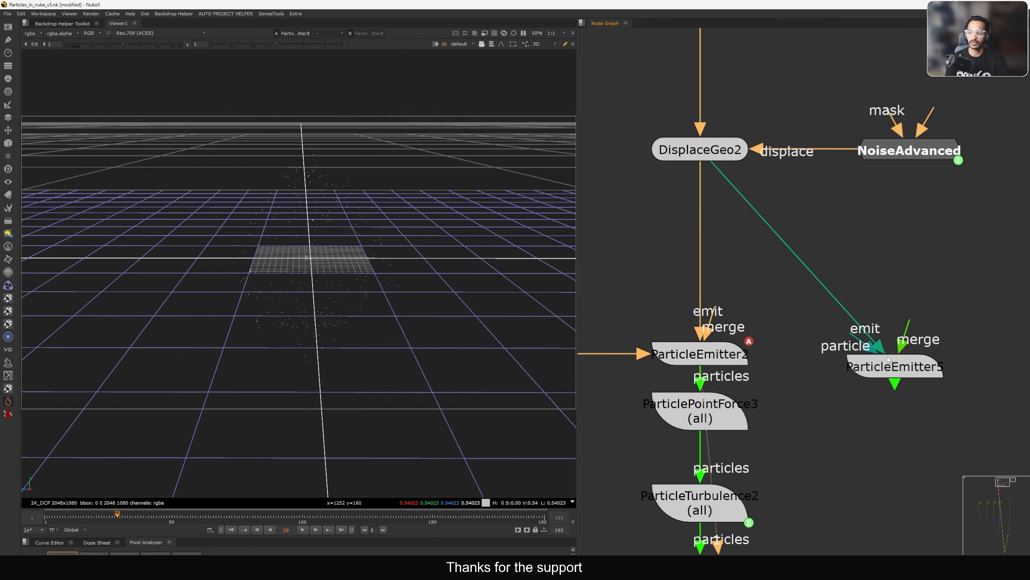
drag(889, 360, 876, 346)
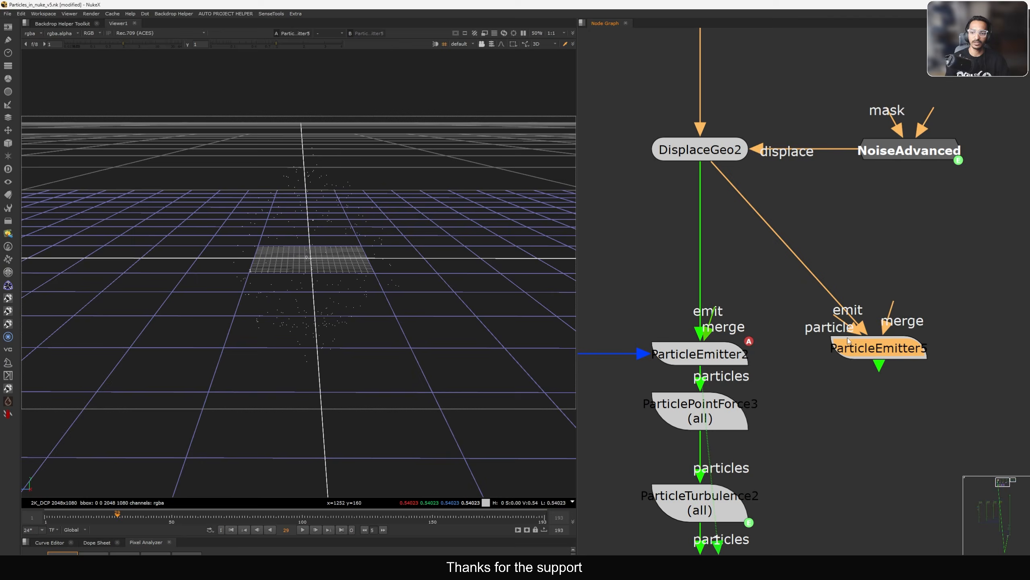
ctrl+drag(422, 284, 463, 283)
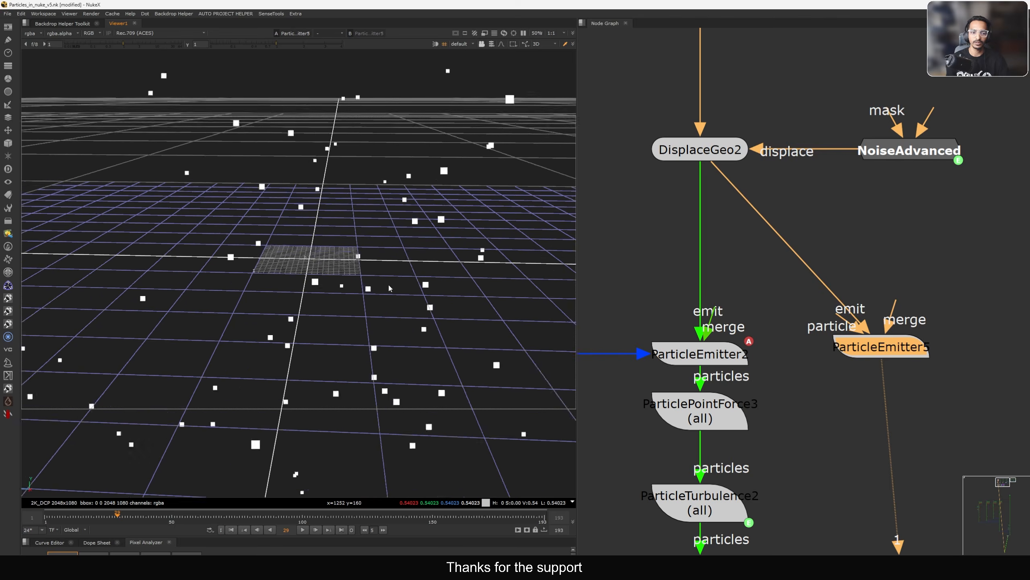
scroll(368, 318, down, 5)
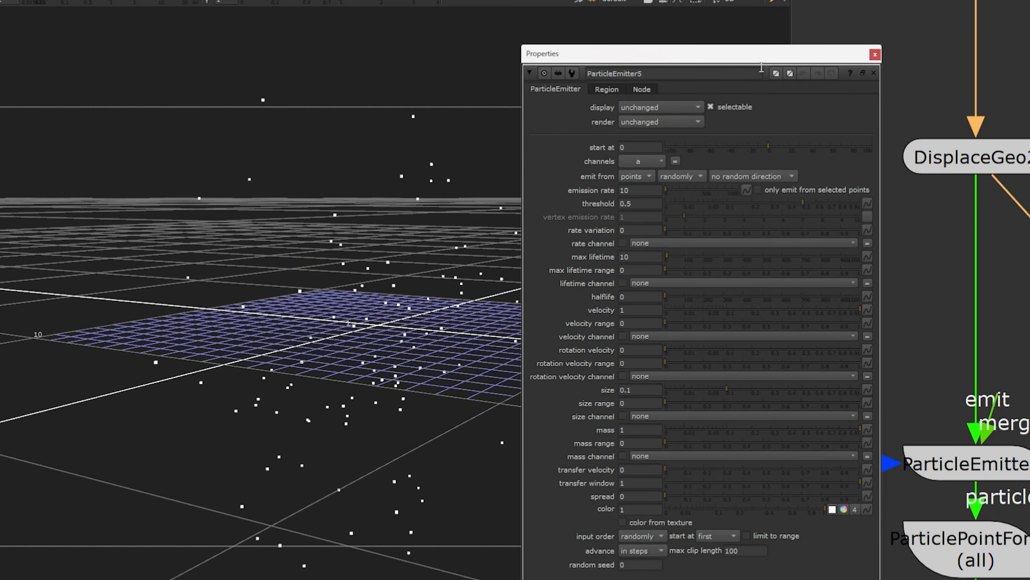
- Set the velocity of ParticleEmitter5 to 0.1
drag(762, 67, 819, 50)
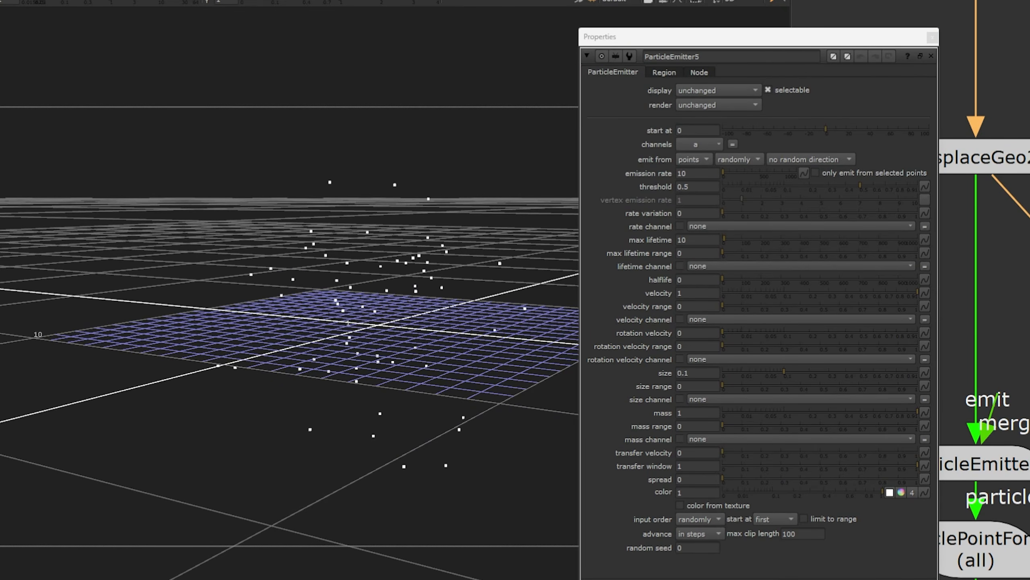
click(699, 292)
text(.1)
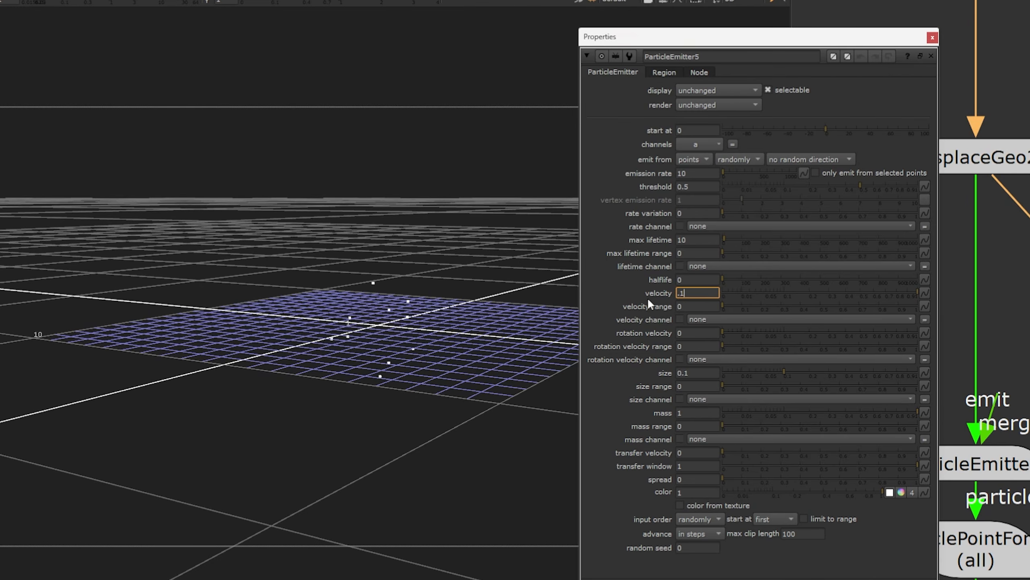
key(Return)
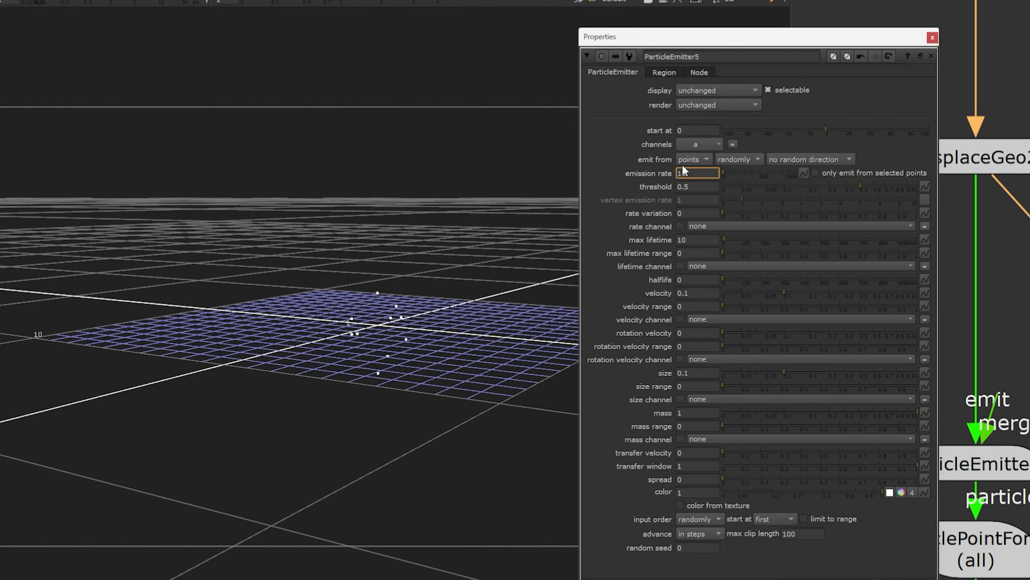
- Set ParticleEmitter5's emission rate to 1000, play the simulation and inspect the particles up close
text(000)
key(Return)
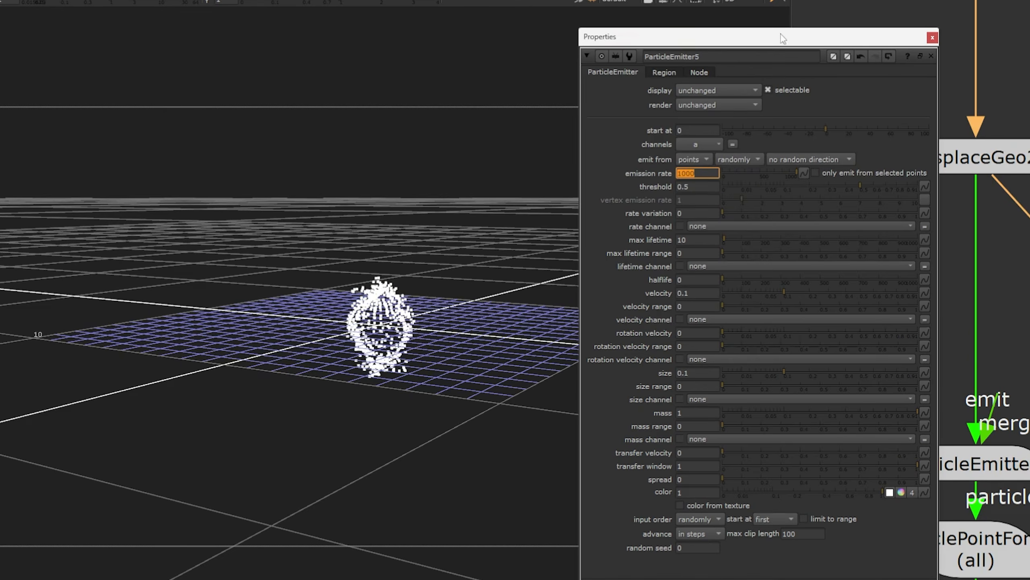
drag(781, 36, 868, 13)
key(l)
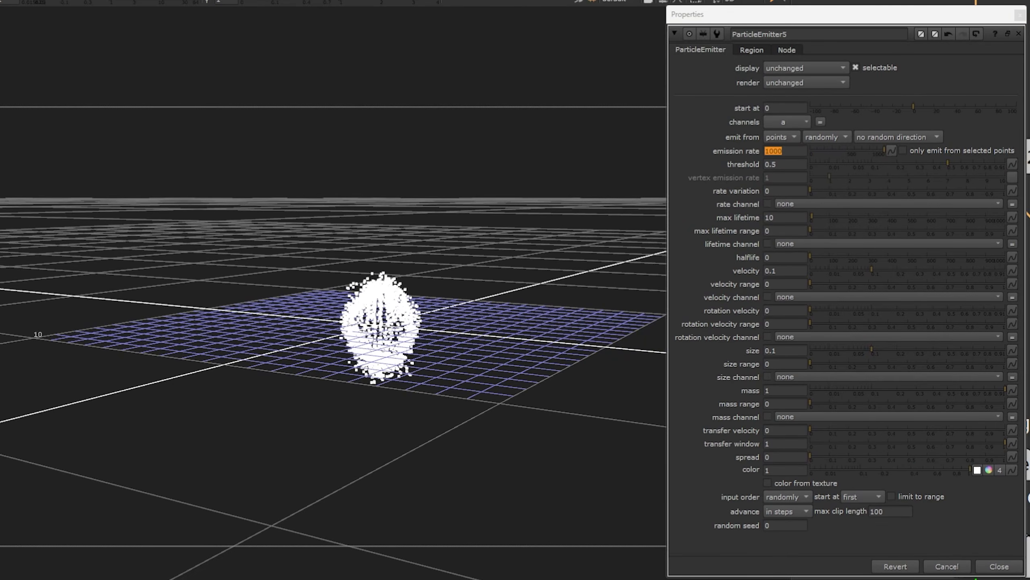
scroll(397, 330, up, 5)
ctrl+drag(398, 330, 442, 321)
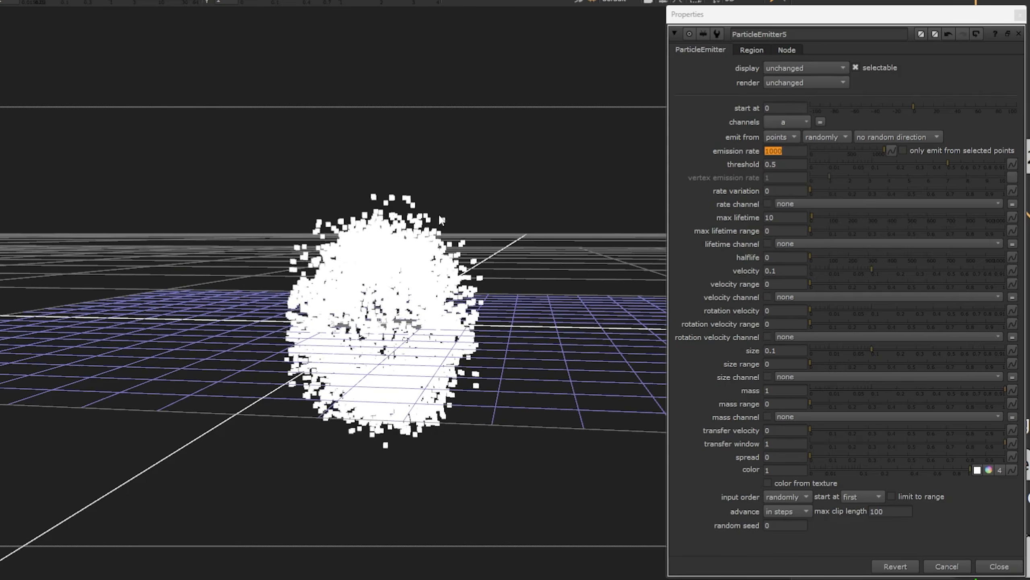
- Try max lifetime values of 20 and 30 on ParticleEmitter5 while the simulation plays
click(726, 219)
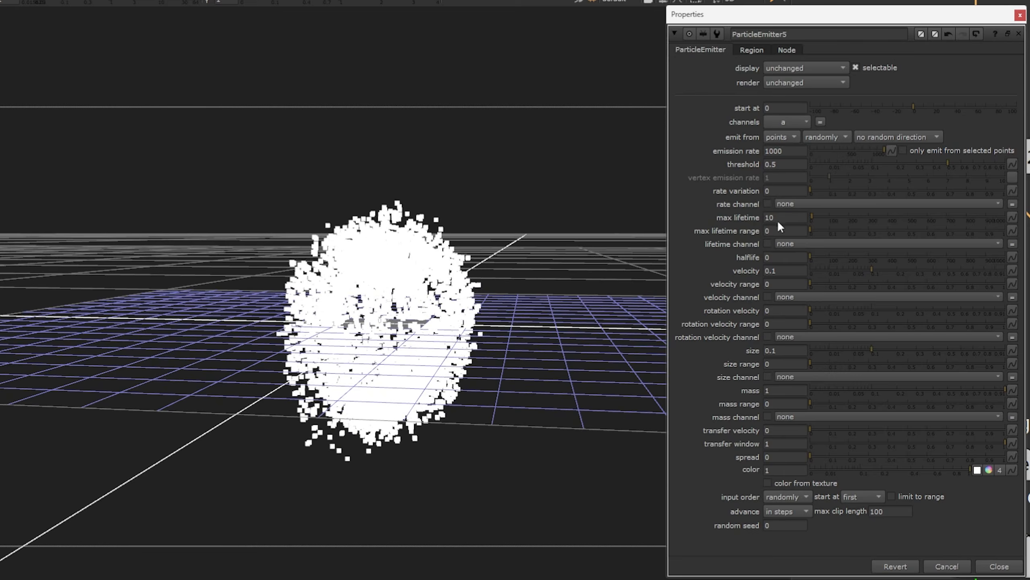
drag(776, 219, 731, 227)
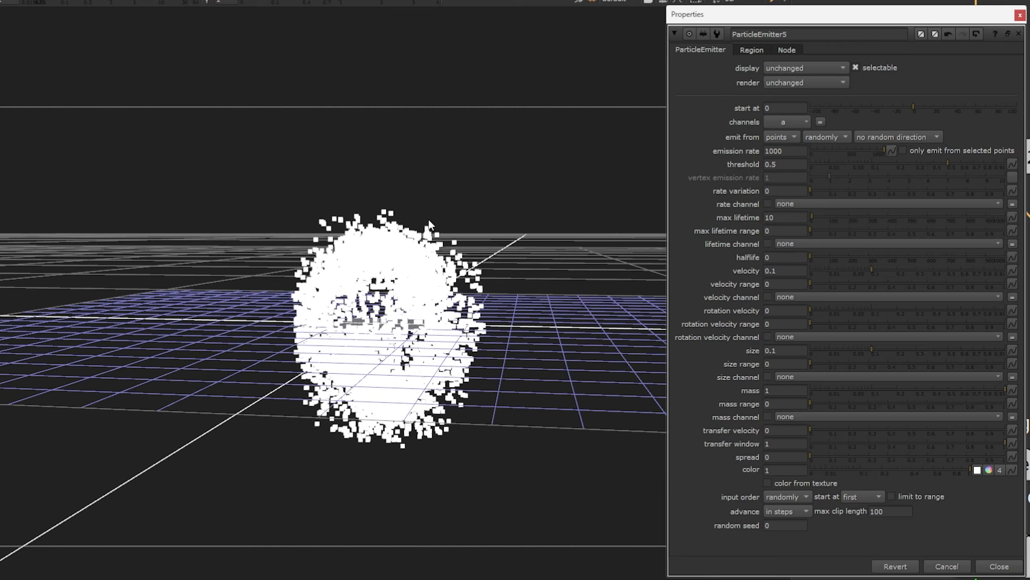
drag(750, 14, 766, 10)
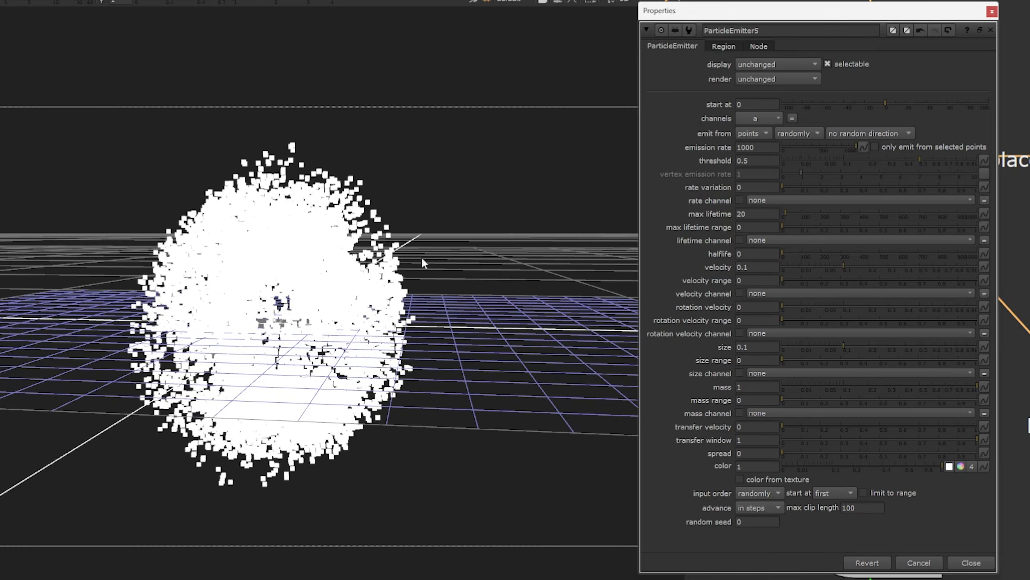
drag(753, 216, 739, 227)
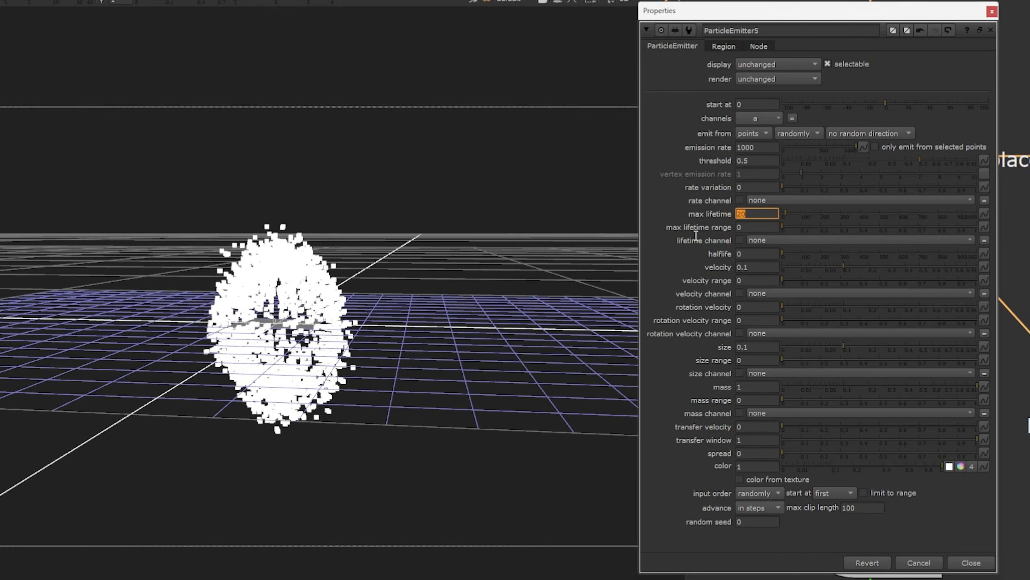
text(30)
key(Return)
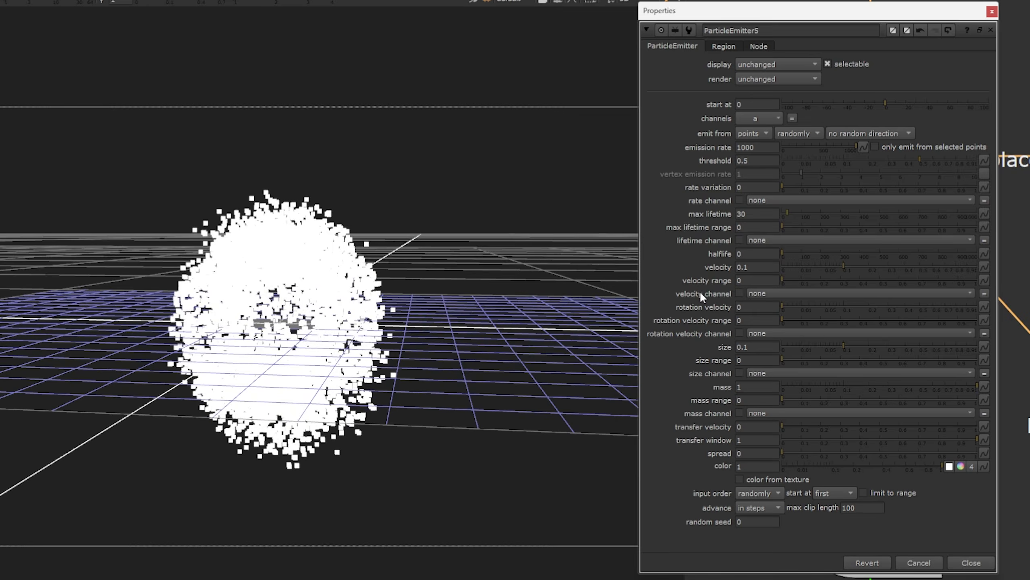
- Set the max lifetime of ParticleEmitter5 back to 10
drag(750, 218, 683, 233)
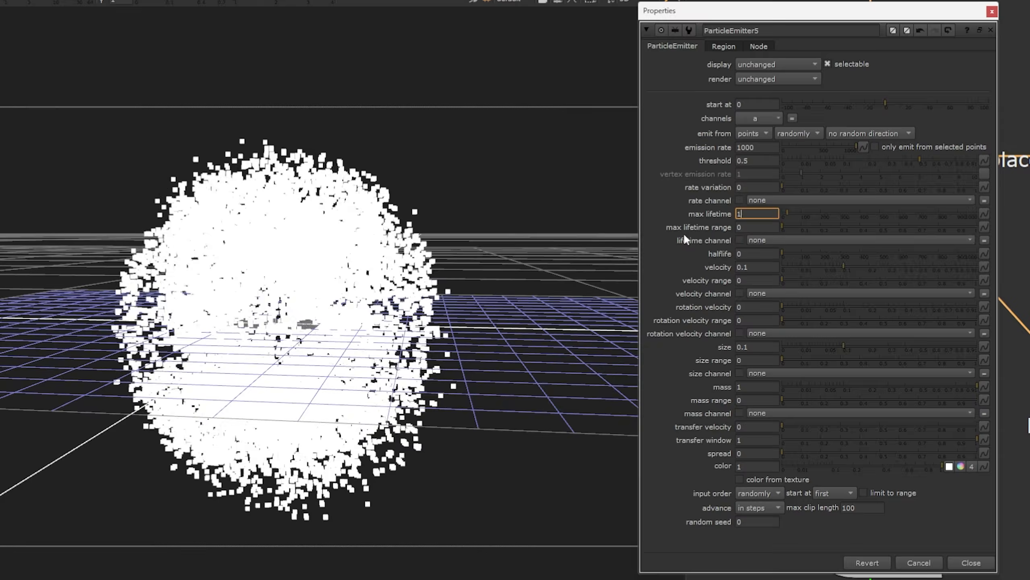
text(10)
key(Return)
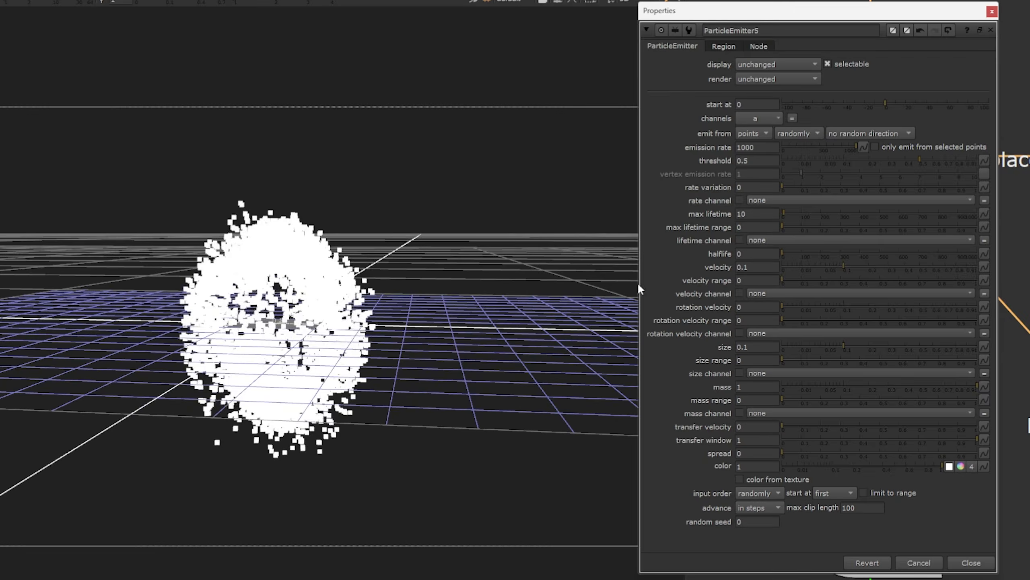
- Set the particle size of ParticleEmitter5 to 0.05 and close its properties
drag(796, 12, 858, 4)
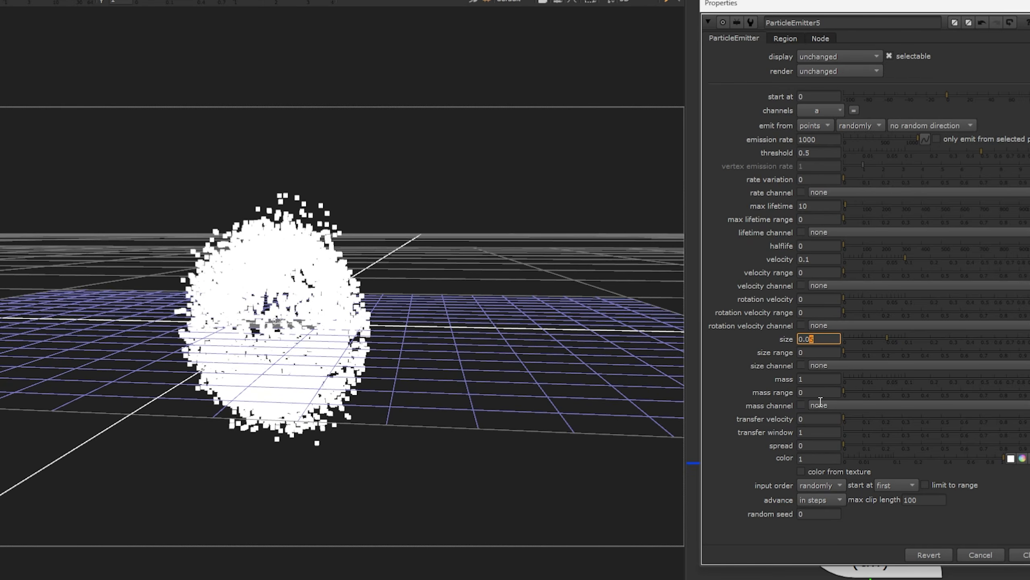
key(Return)
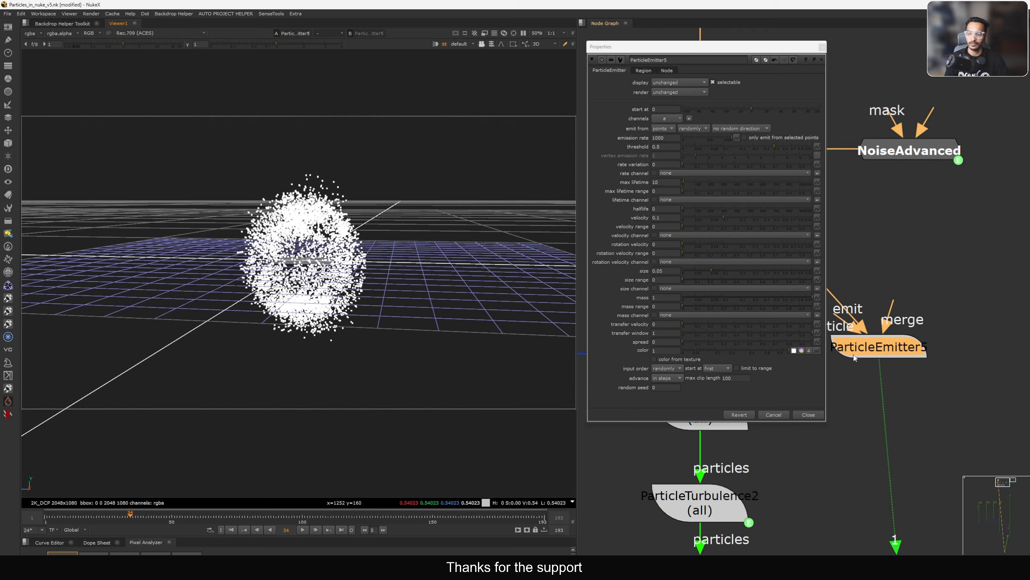
click(1023, 554)
- Delete the ParticleEmitter5 node, display ParticleEmitter2 in the viewer and open its properties
drag(878, 348, 883, 339)
key(Delete)
click(708, 352)
key(1)
middle_drag(675, 374, 765, 347)
double_click(766, 335)
drag(619, 193, 592, 87)
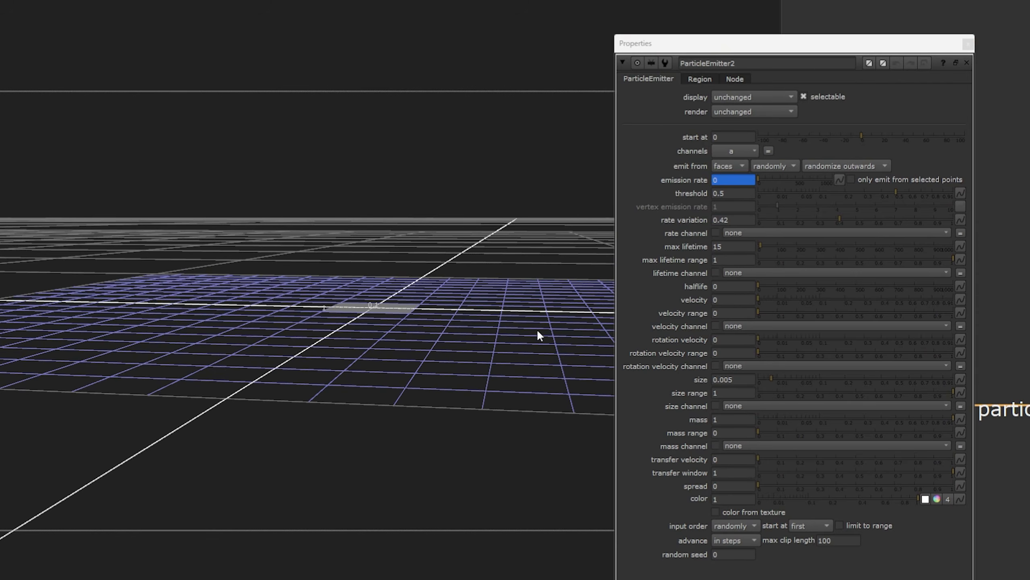
- Play ParticleEmitter2's simulation and examine its particles along with the emission rate and size settings
drag(846, 47, 973, 21)
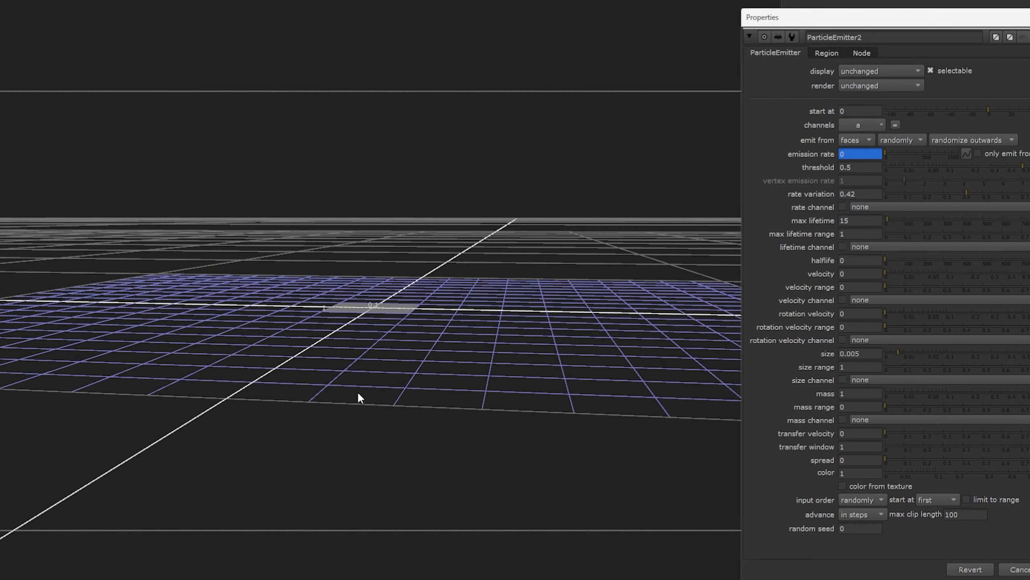
text(50000)
key(Return)
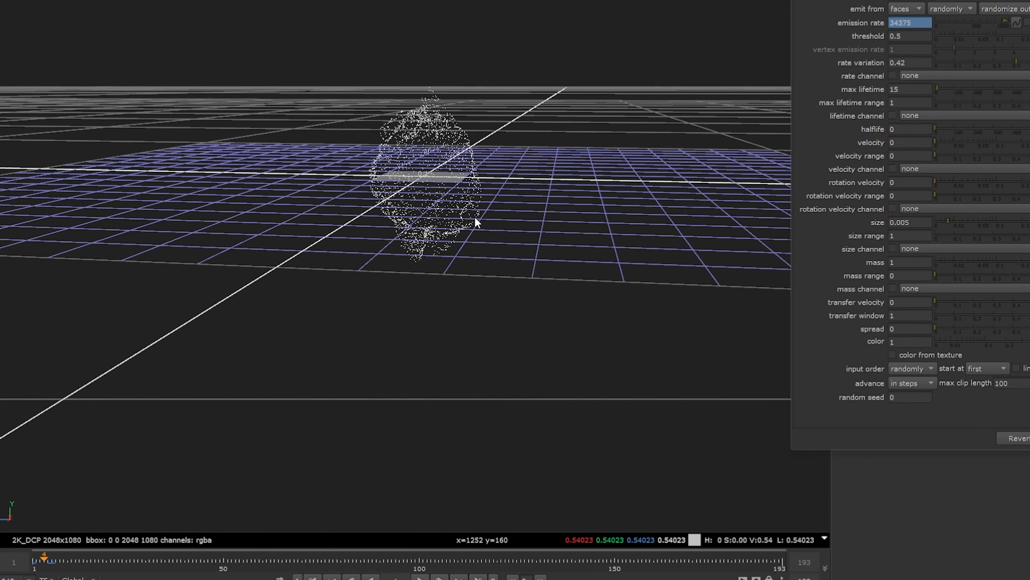
scroll(531, 192, up, 4)
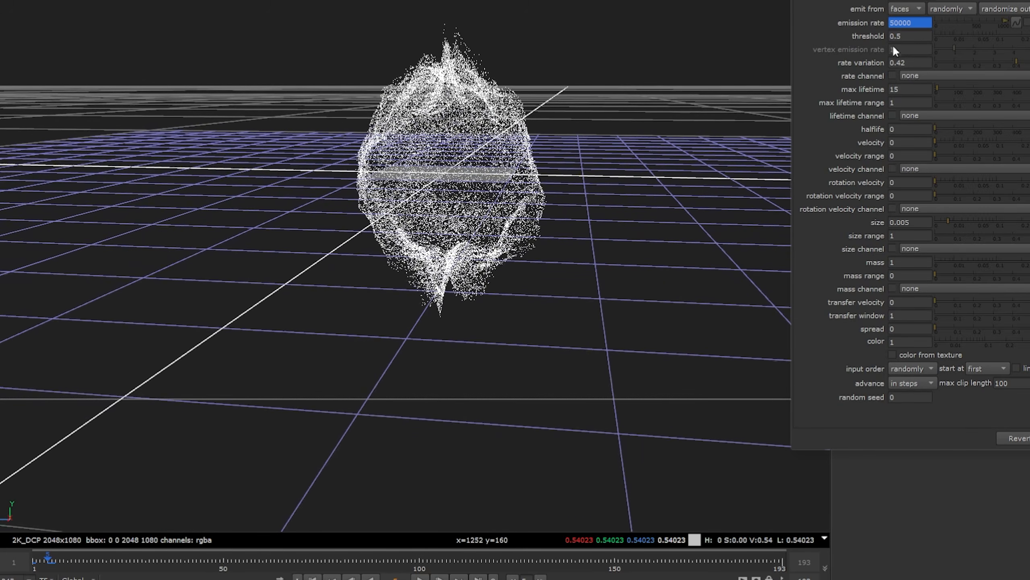
drag(899, 27, 855, 41)
drag(915, 225, 873, 232)
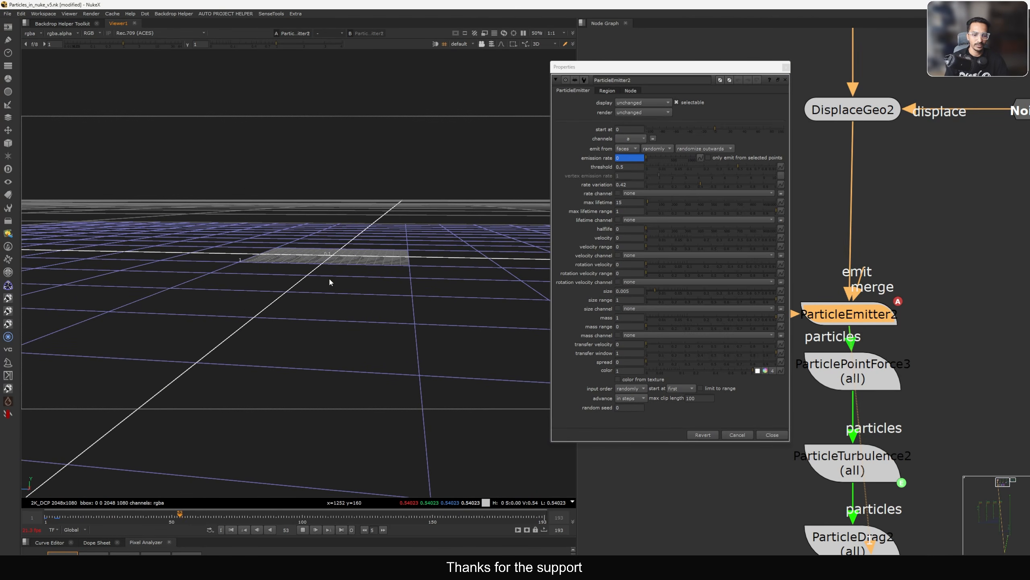
- Replay the simulation from the first frame and step to frame 6 to check ParticleEmitter2's keyframed emission rate
click(231, 529)
click(303, 529)
key(Left)
key(Left)
key(Left)
key(Left)
key(Left)
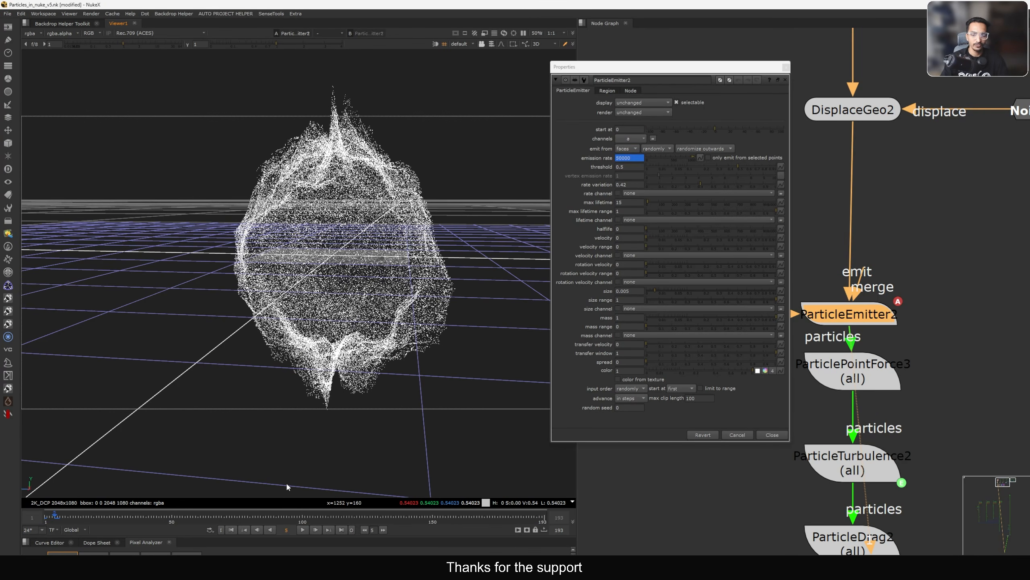
key(Right)
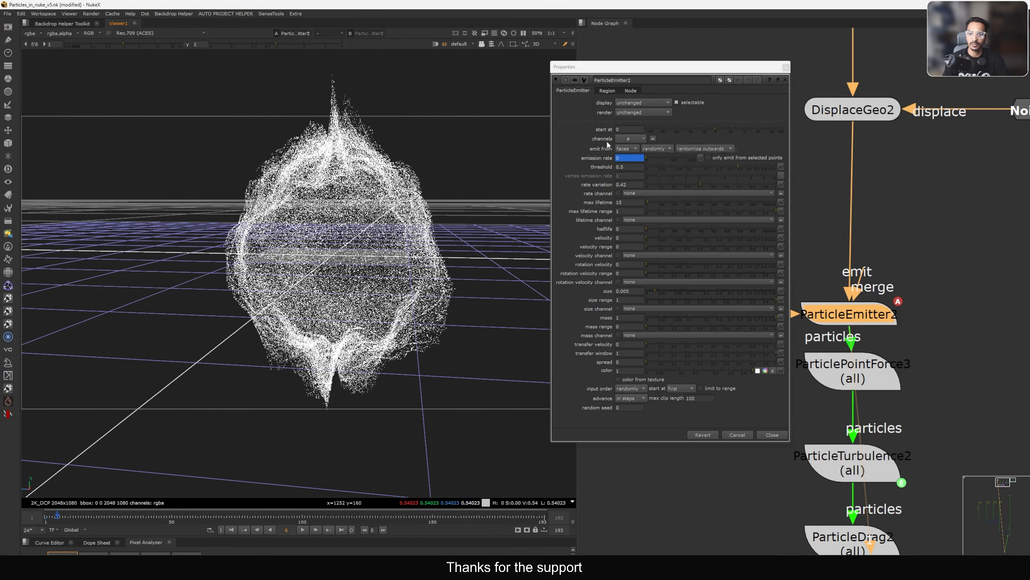
- View the outputs of Roto2 and BlendMat2 and examine how this branch feeds ParticleEmitter2's particle input
click(583, 170)
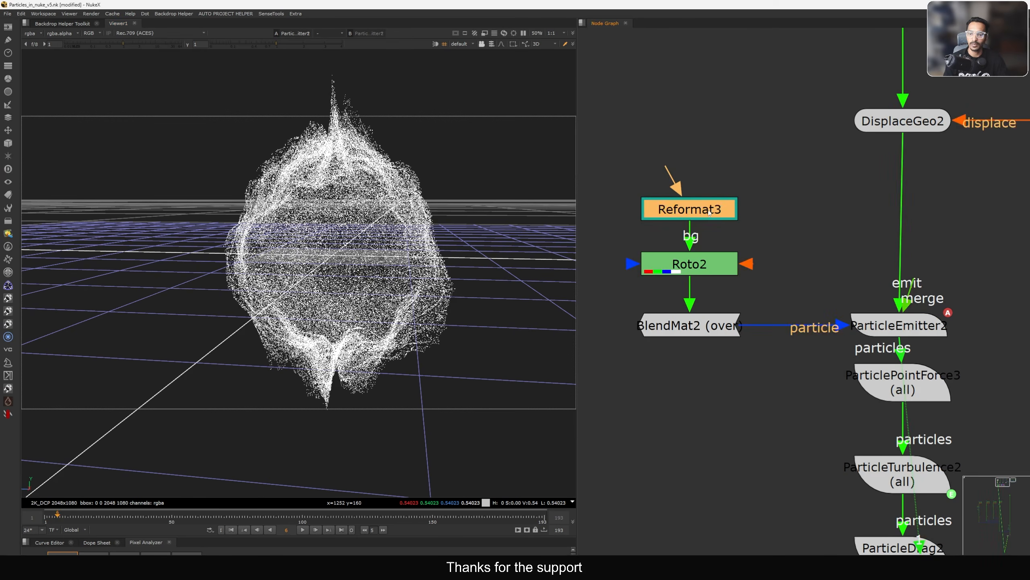
key(1)
scroll(371, 272, down, 3)
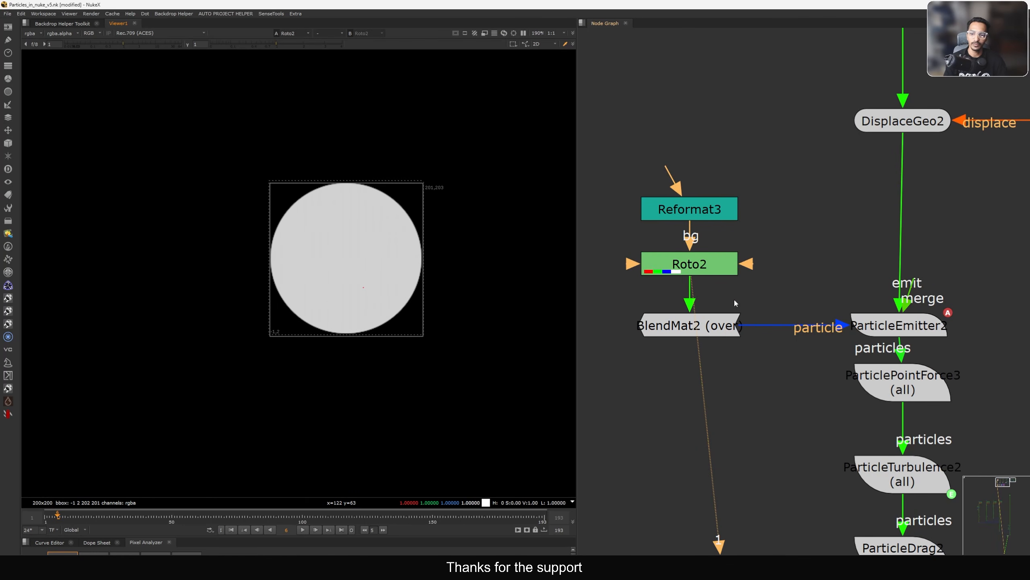
click(726, 328)
key(1)
click(740, 342)
middle_drag(740, 342, 762, 334)
drag(802, 297, 649, 363)
scroll(692, 332, up, 2)
middle_drag(831, 348, 786, 341)
click(786, 341)
drag(751, 307, 698, 308)
middle_drag(687, 228, 728, 251)
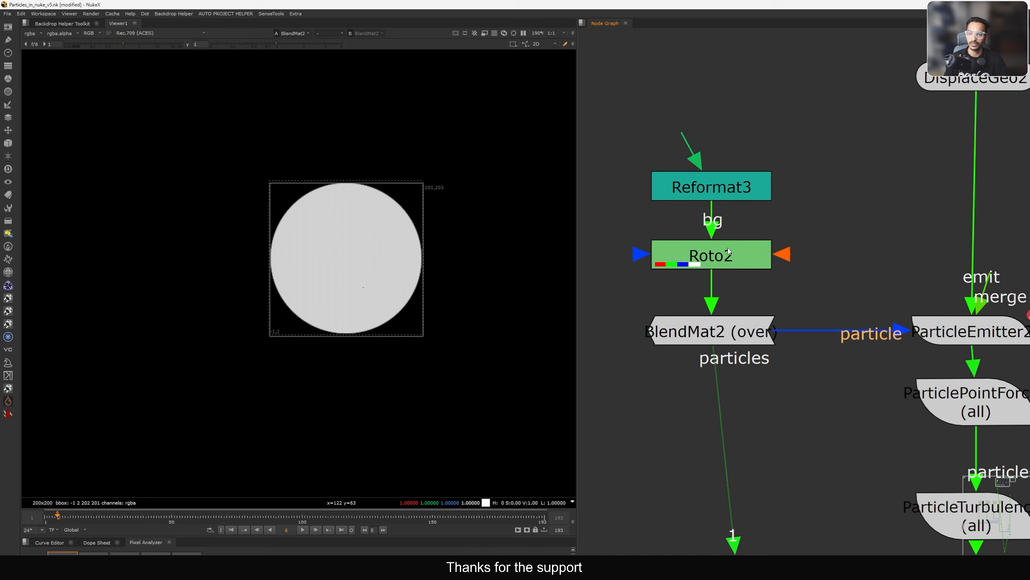
- Reshape the ellipse in Roto2 into a crescent by moving its right-hand point inward past the circle's center
click(729, 250)
double_click(730, 252)
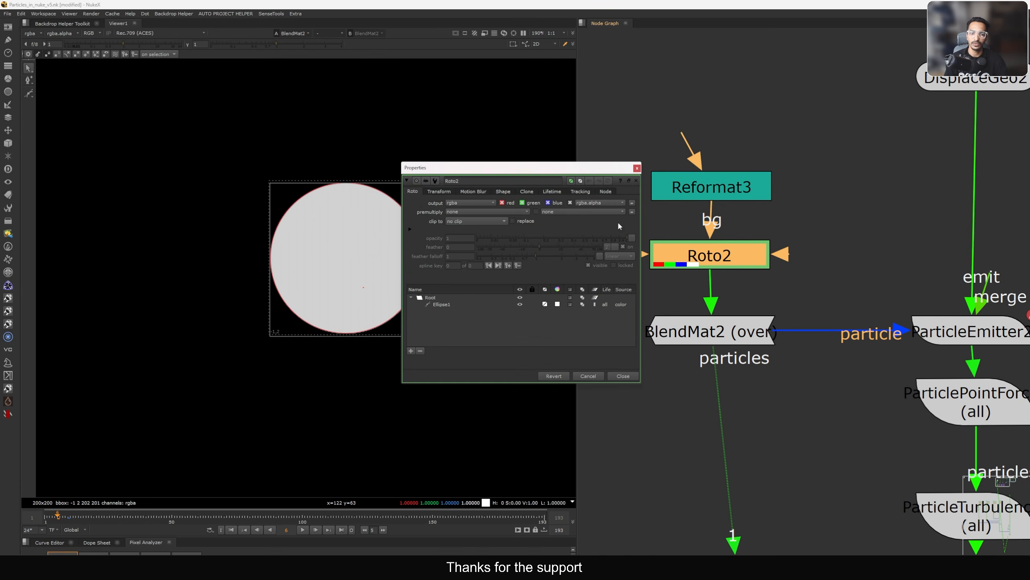
drag(461, 169, 583, 122)
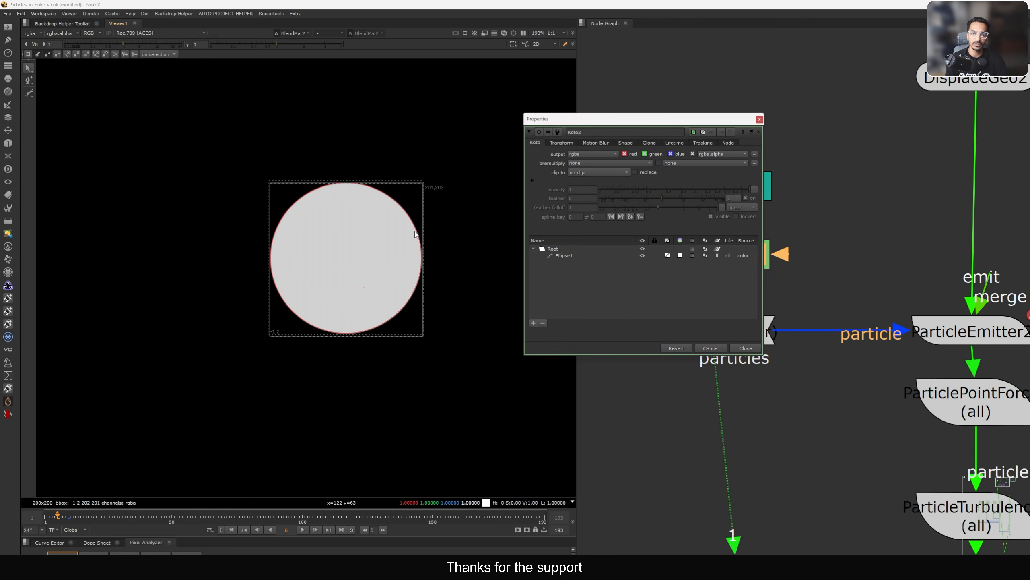
click(420, 256)
drag(421, 260, 367, 260)
- Display ParticleEmitter2, inspect the reshaped particles up close and cancel the Roto2 shape edit
click(966, 331)
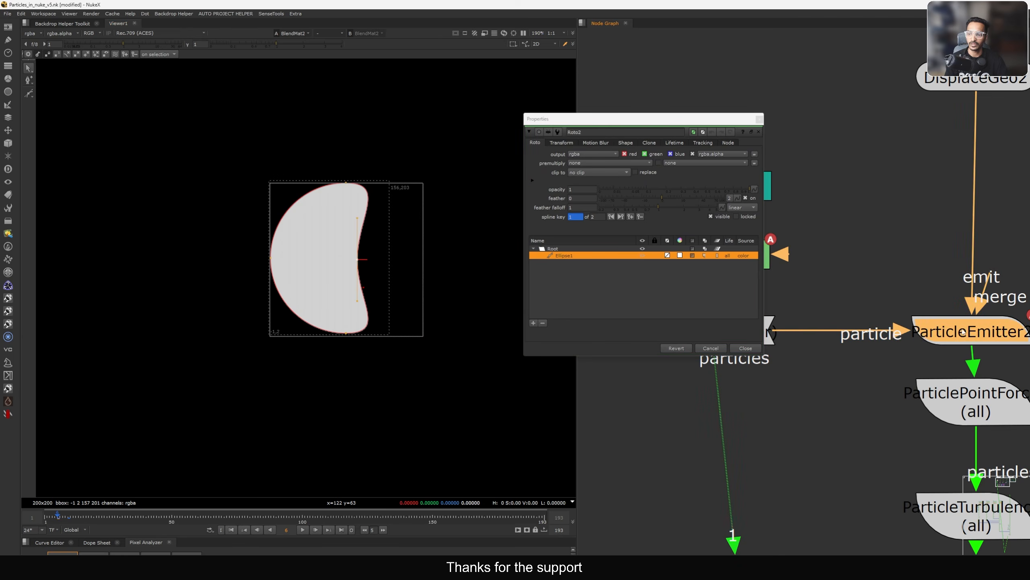
key(1)
scroll(349, 259, up, 5)
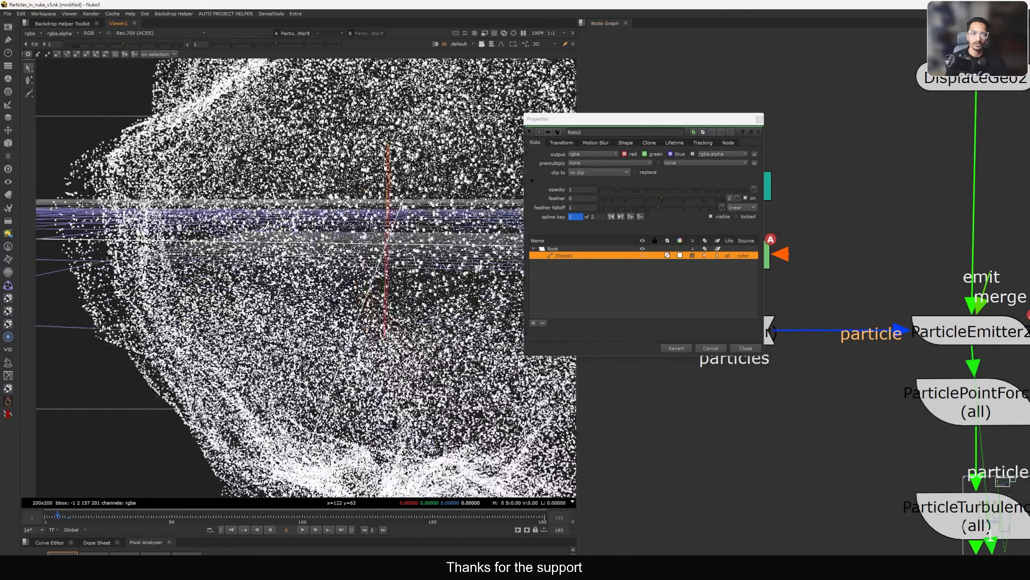
middle_drag(385, 211, 347, 290)
scroll(349, 284, up, 3)
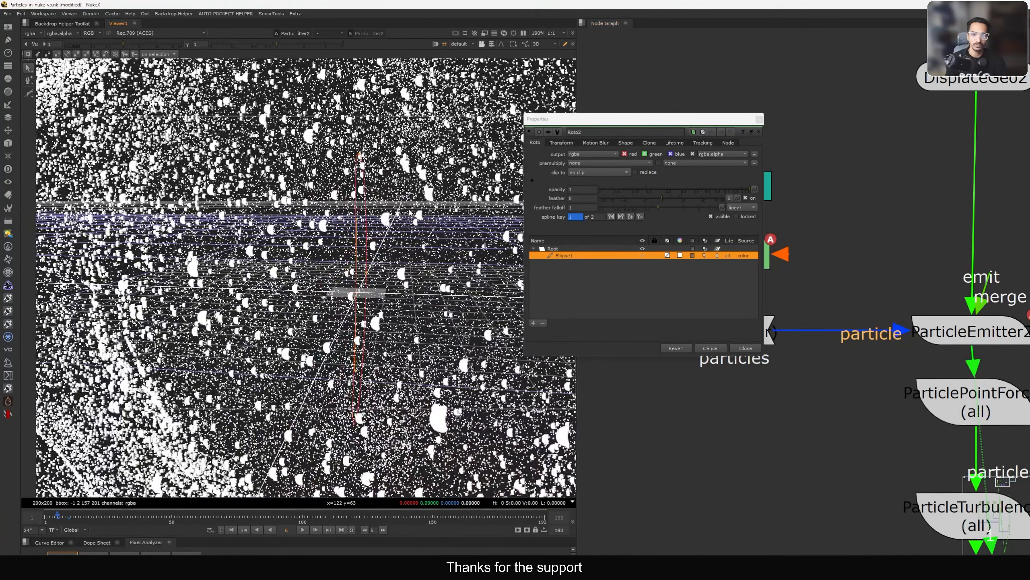
scroll(349, 284, up, 2)
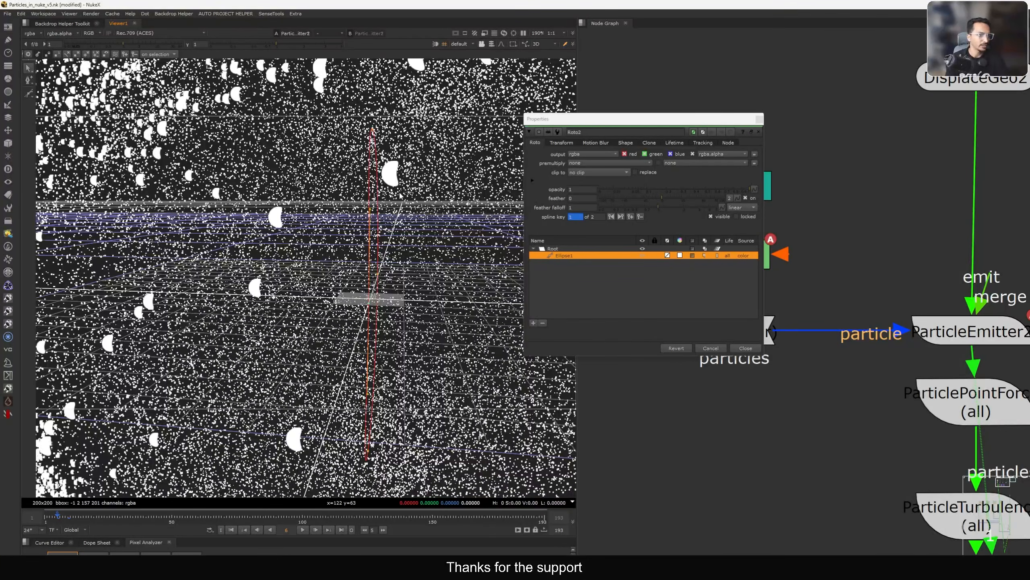
click(722, 352)
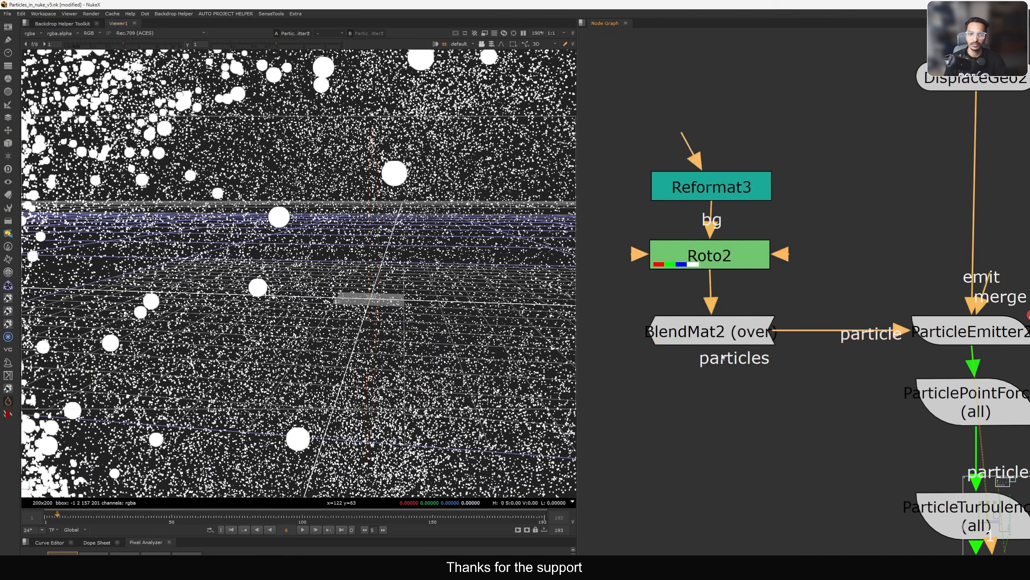
- Examine the emitted particles from above and review the node tree from Sphere2 through ParticleEmitter2 and the particle force nodes
middle_drag(888, 315, 743, 236)
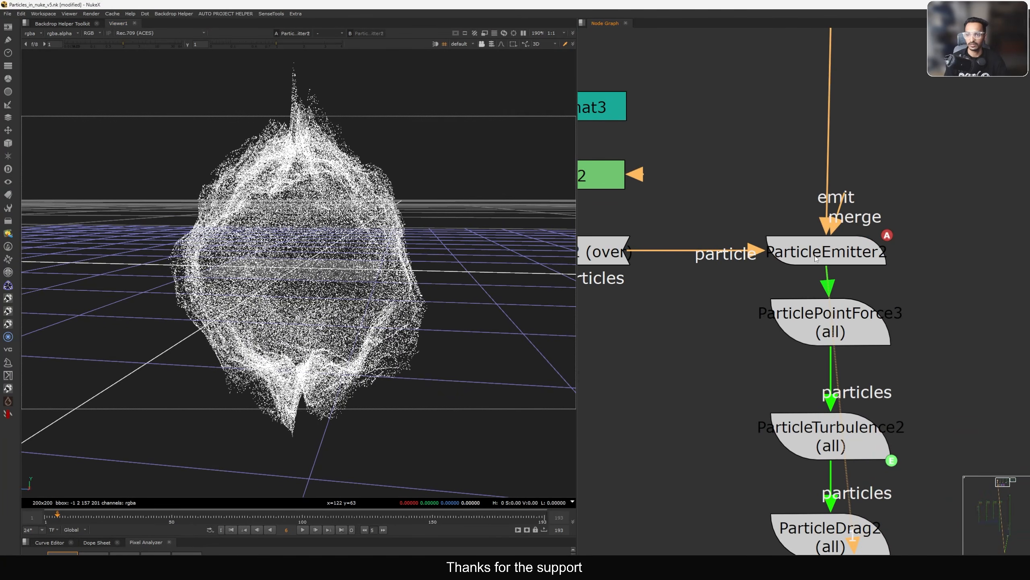
ctrl+drag(439, 222, 425, 260)
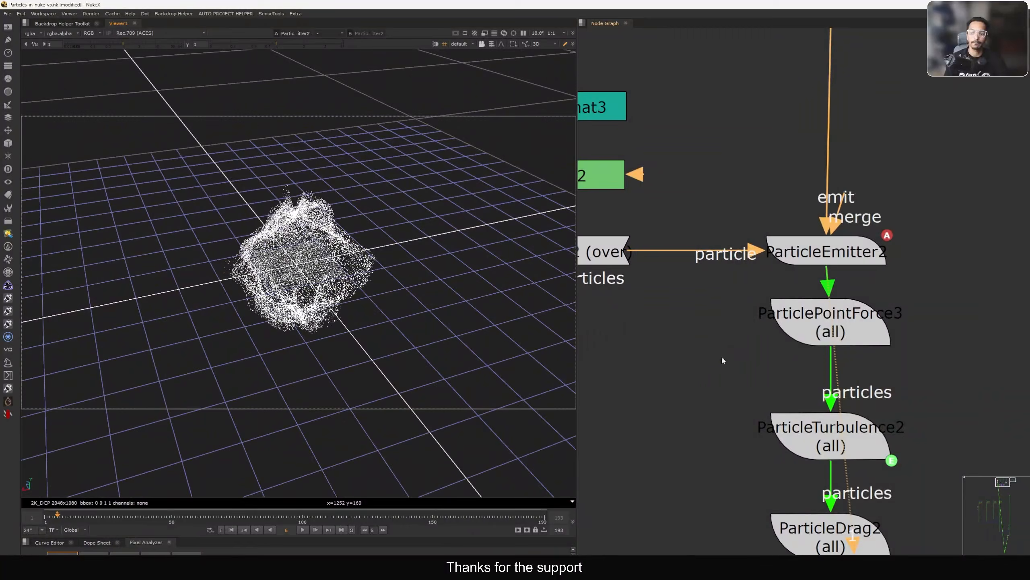
middle_drag(722, 357, 710, 335)
click(819, 321)
scroll(774, 331, down, 5)
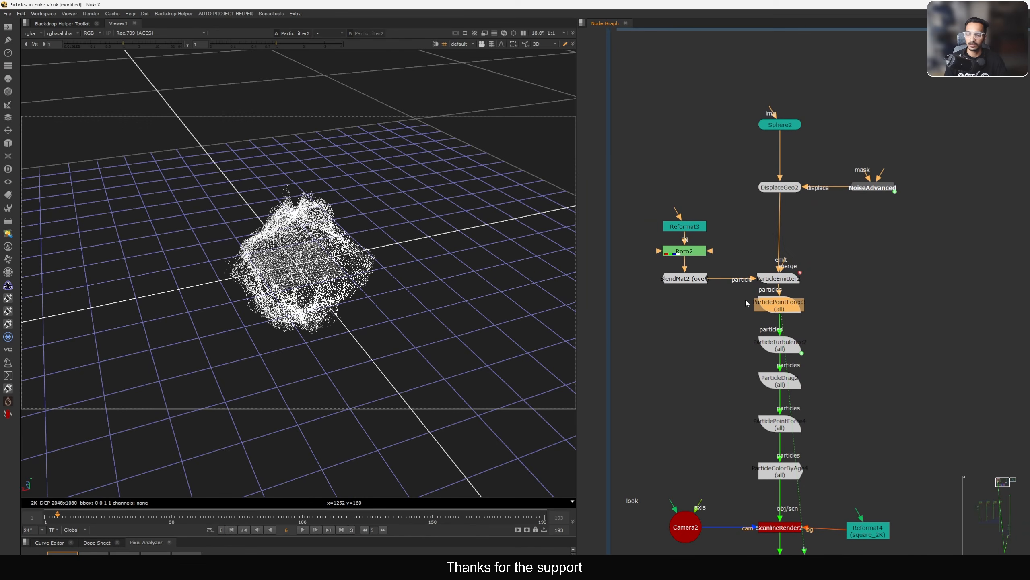
scroll(777, 305, up, 6)
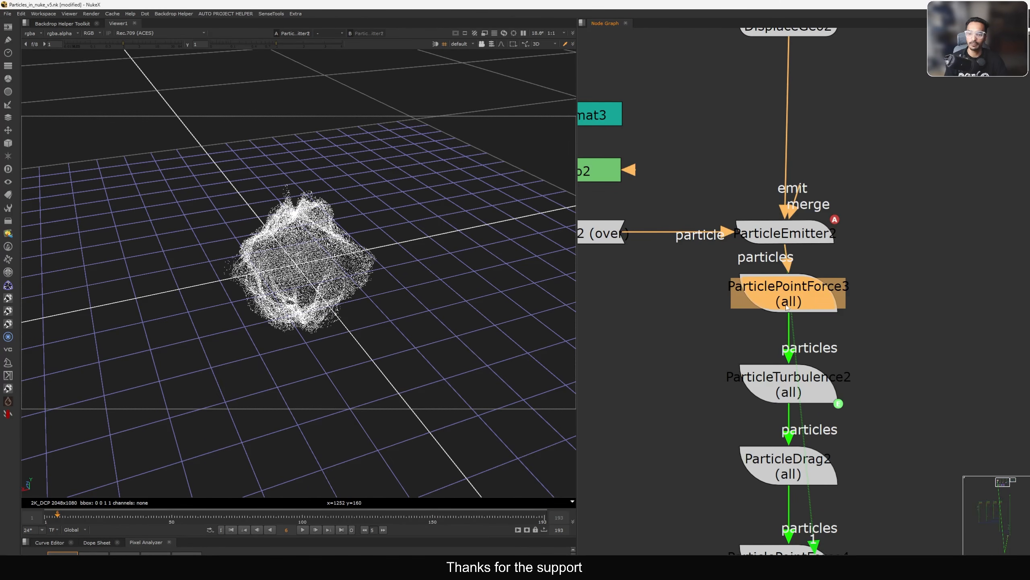
scroll(787, 307, down, 2)
scroll(770, 324, down, 4)
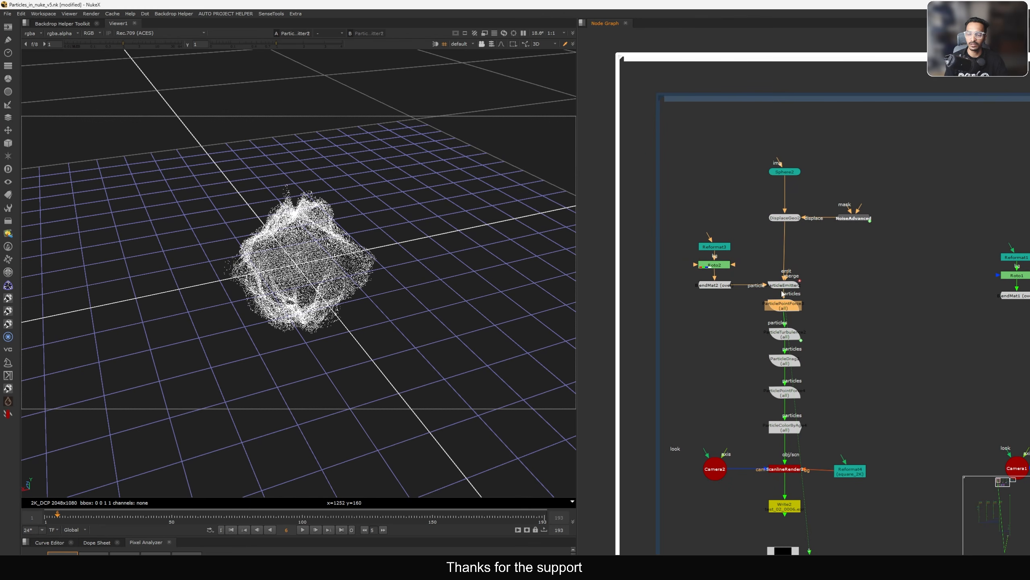
drag(899, 156, 685, 300)
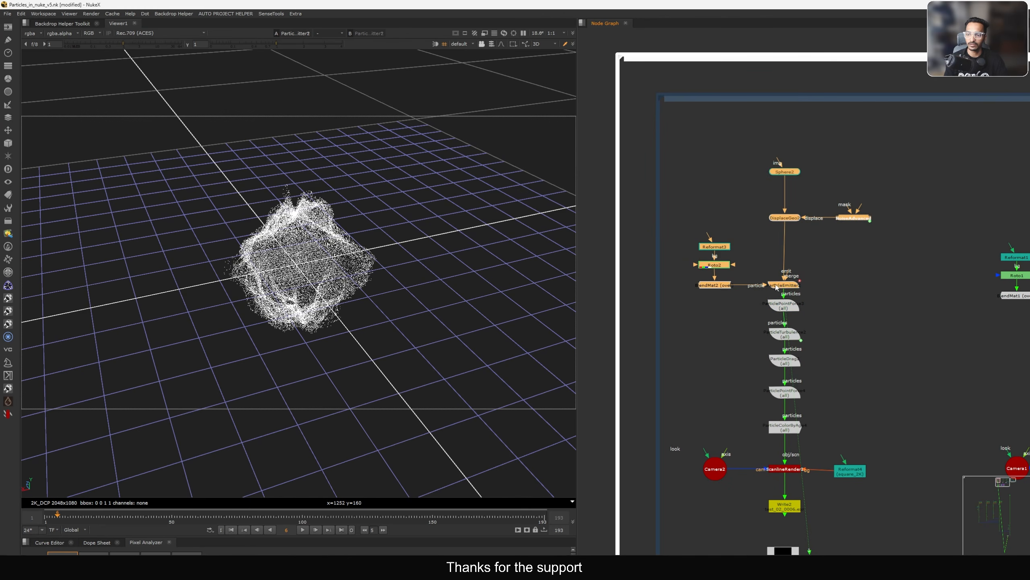
ctrl+click(784, 218)
- Display ParticlePointForce3 in the viewer, play its simulation from the first frame and scrub through the early frames
scroll(778, 303, up, 5)
click(779, 312)
middle_drag(795, 320, 785, 291)
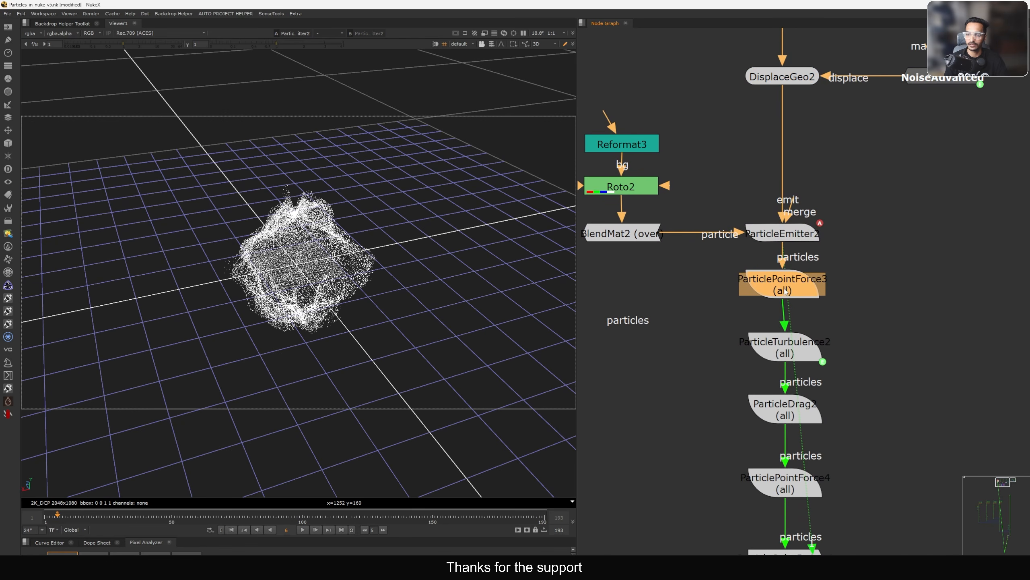
scroll(787, 289, up, 4)
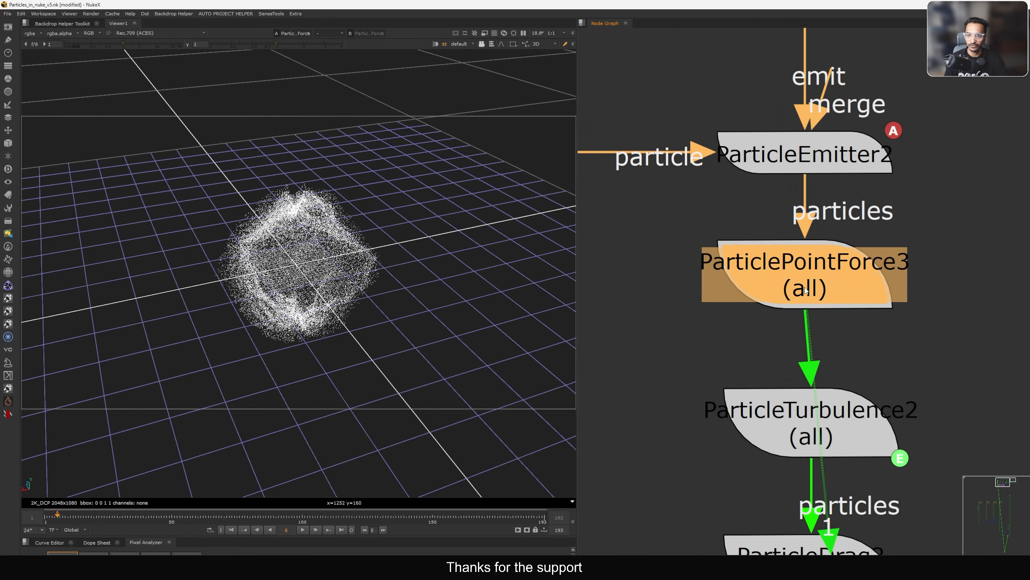
key(Home)
ctrl+drag(294, 395, 300, 335)
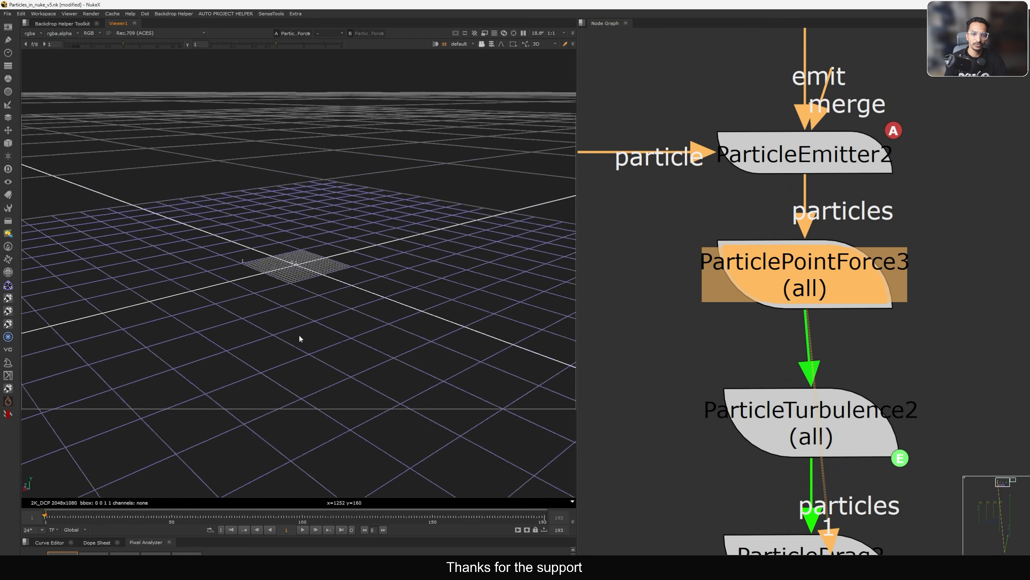
click(302, 530)
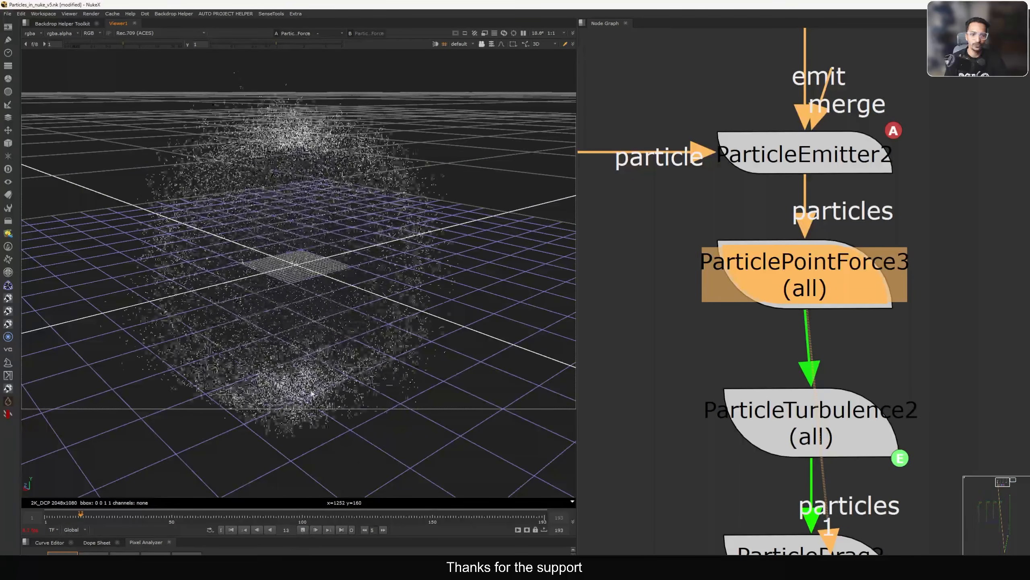
click(304, 530)
drag(76, 517, 101, 518)
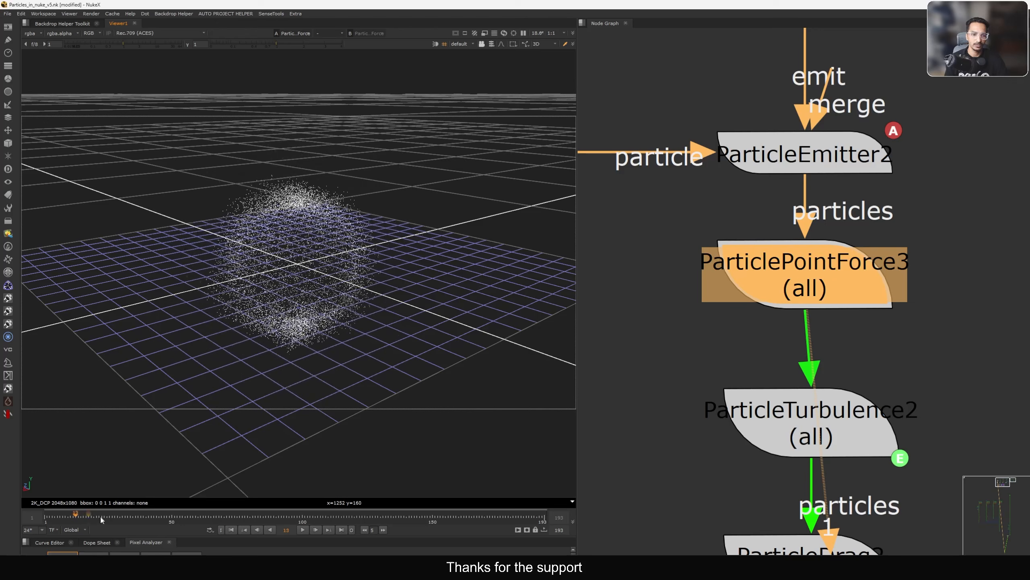
- Open ParticlePointForce3's properties and examine its spherical force region around the particles from a lower angle
double_click(776, 290)
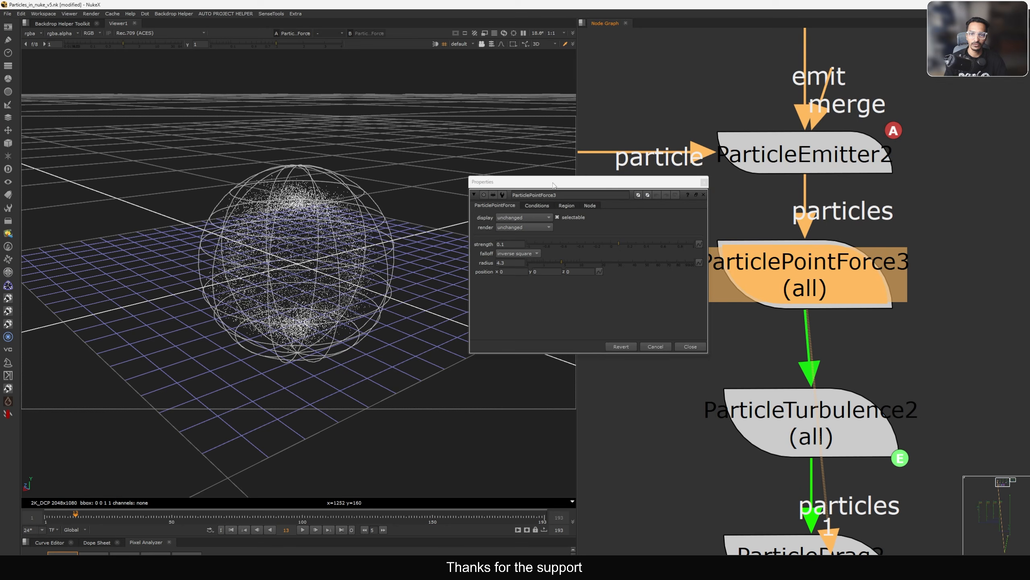
drag(554, 185, 634, 166)
ctrl+drag(411, 216, 318, 424)
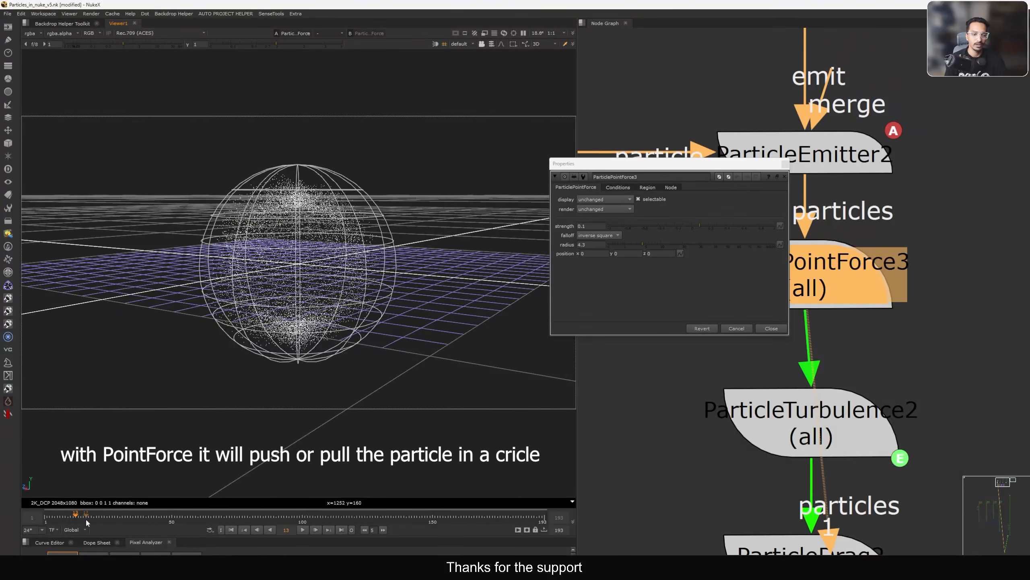
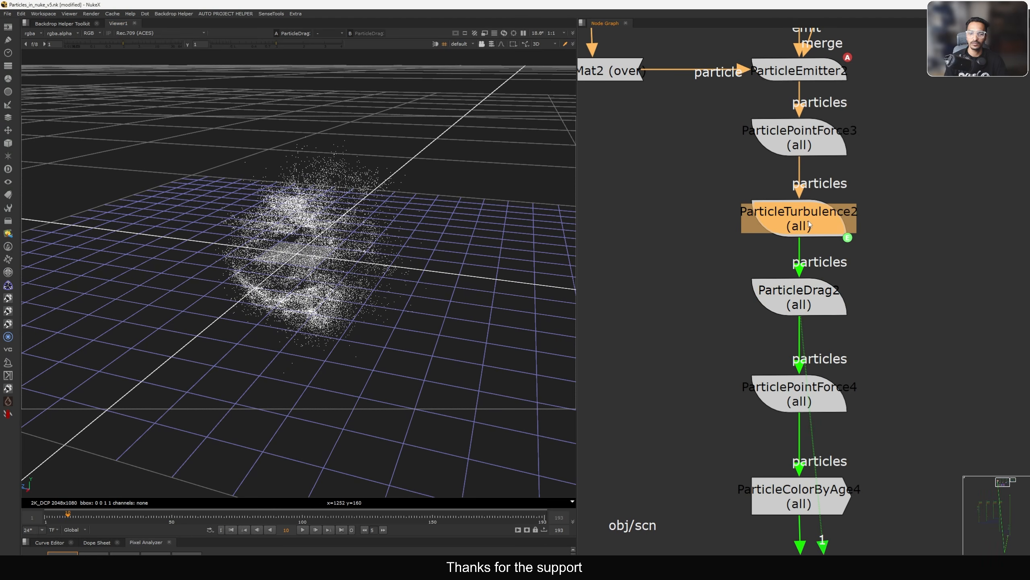
- Toggle ParticleTurbulence2 off and back on to compare the particles, and auto-place the node in the graph
key(d)
key(d)
ctrl+drag(343, 236, 386, 220)
key(l)
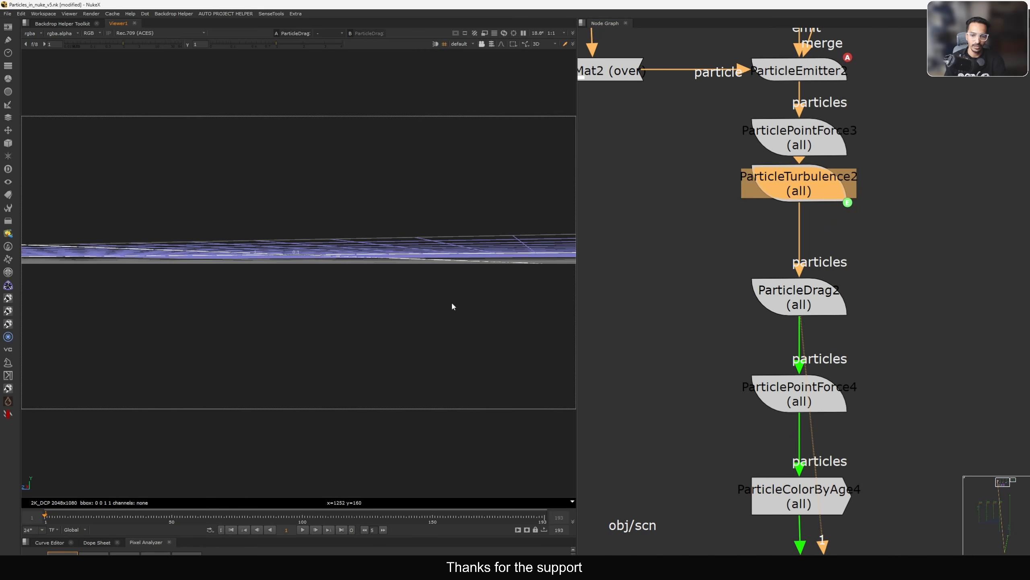
- Open ParticleDrag2's properties and examine its particles in perspective at frame 14
double_click(794, 307)
drag(610, 220, 701, 200)
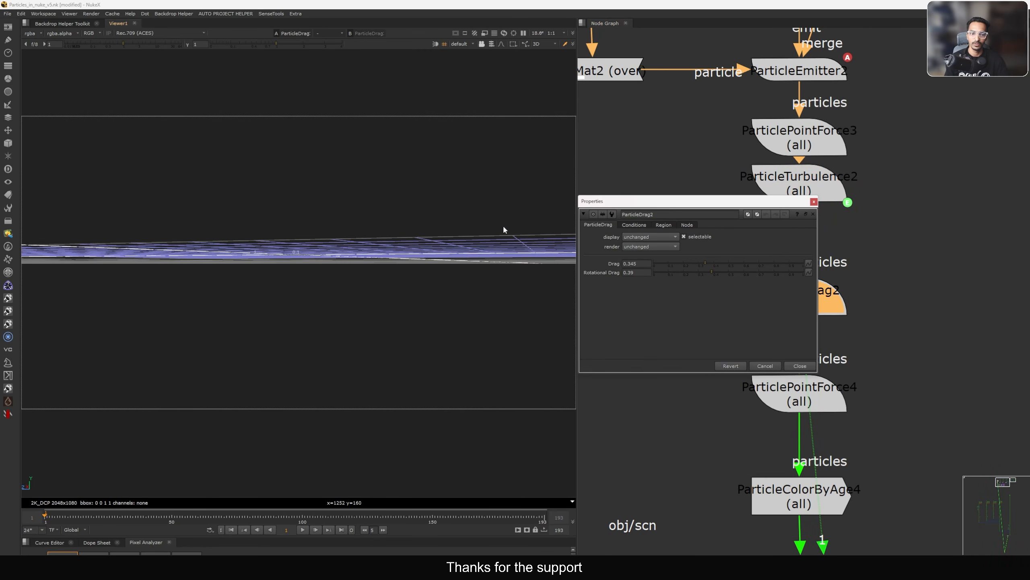
ctrl+drag(400, 244, 366, 299)
drag(58, 515, 78, 516)
ctrl+drag(277, 335, 241, 310)
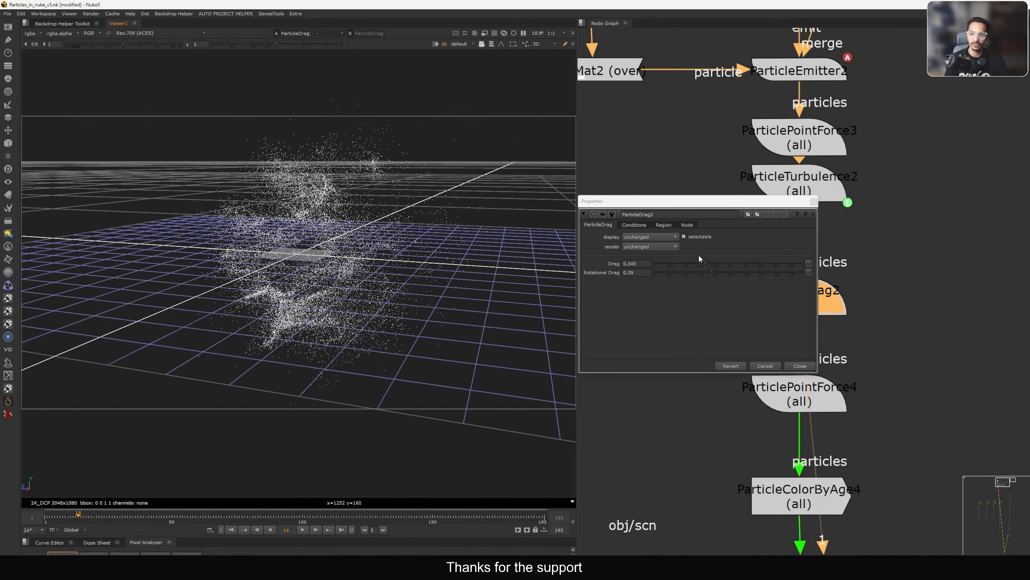
- Try raising ParticleDrag2's Drag to 0.64, play the simulation from the first frame, and cancel the change
double_click(641, 263)
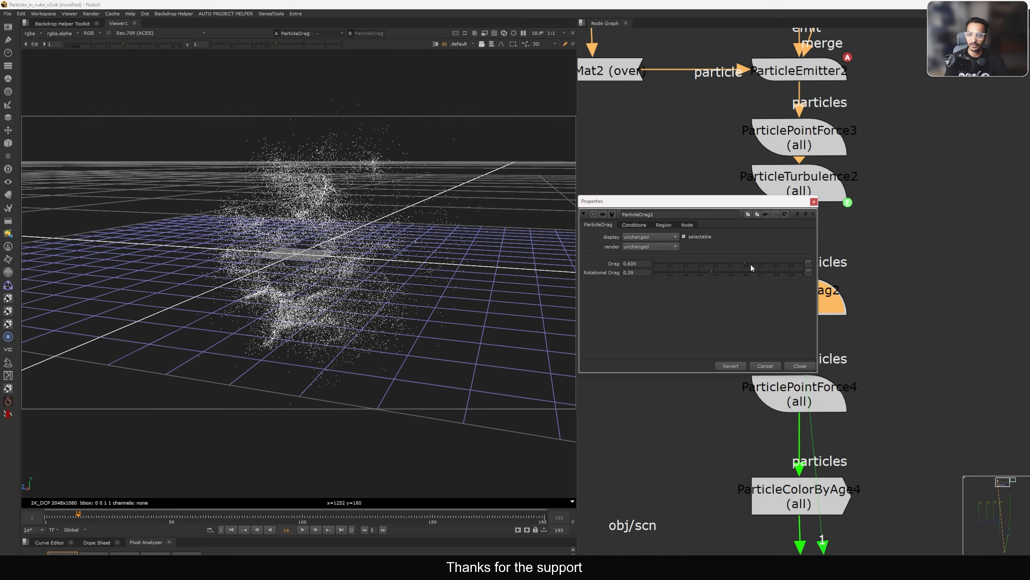
drag(751, 267, 756, 270)
click(232, 530)
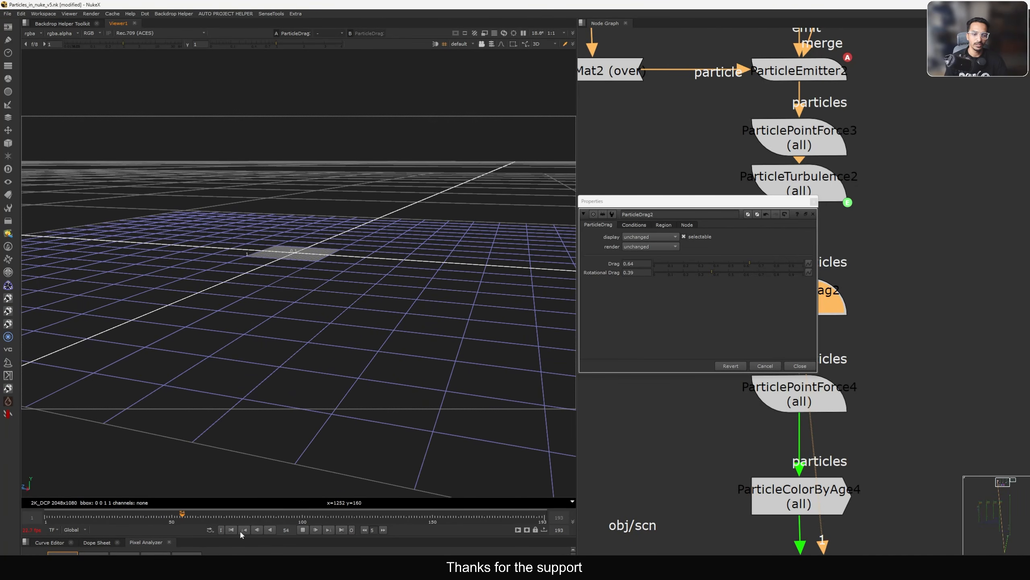
click(242, 530)
click(302, 530)
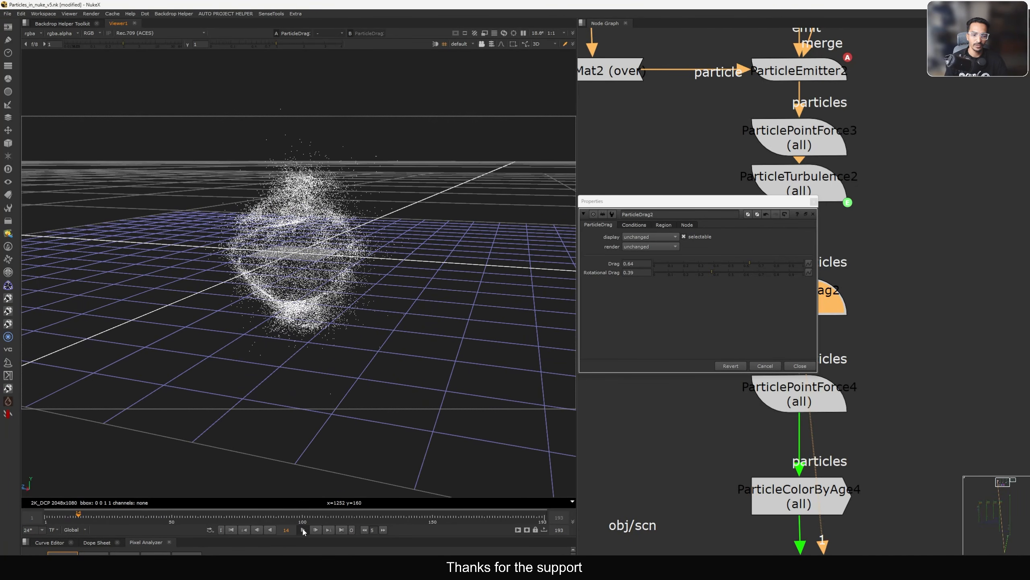
click(303, 530)
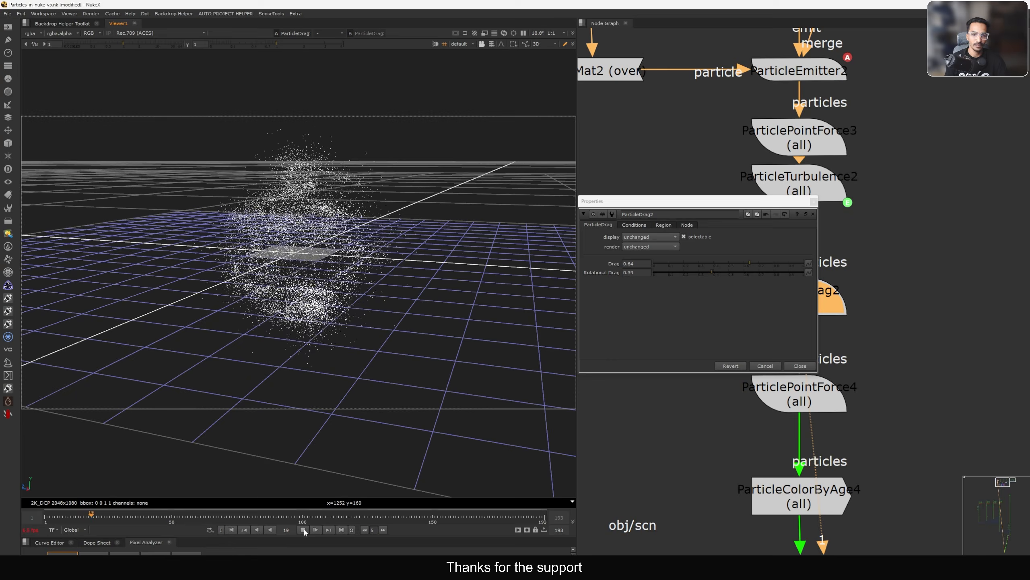
click(770, 369)
- Move ParticleDrag2 up closer to ParticleTurbulence2 and bring ParticlePointForce4 up beneath it in the node graph
middle_drag(785, 328, 765, 299)
drag(788, 272, 790, 245)
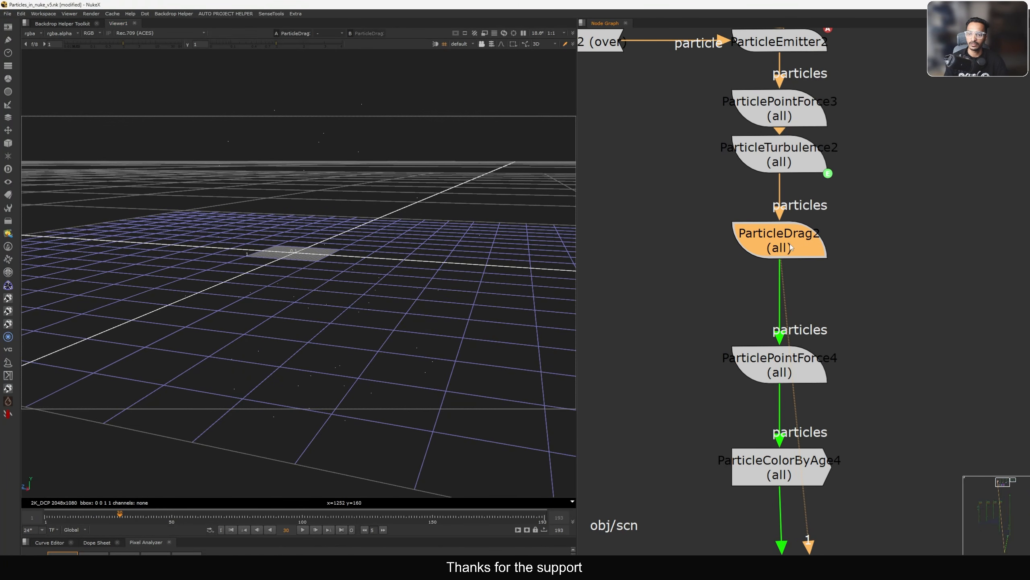
click(754, 290)
middle_drag(754, 291, 756, 268)
drag(789, 348, 790, 314)
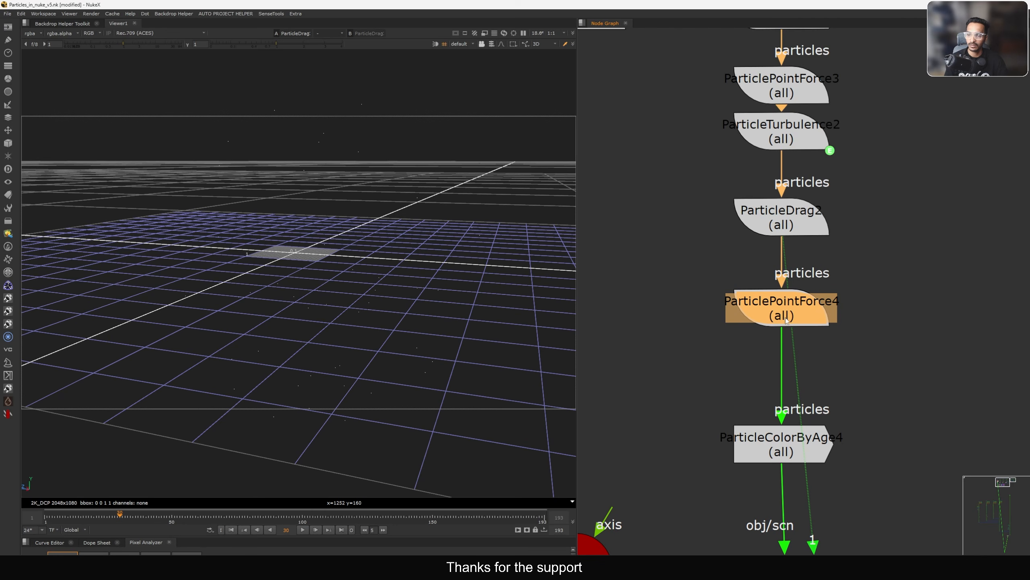
- Play ParticlePointForce4's simulation from the first frame, pause it, and toggle the node off and on repeatedly to compare the particles
click(612, 311)
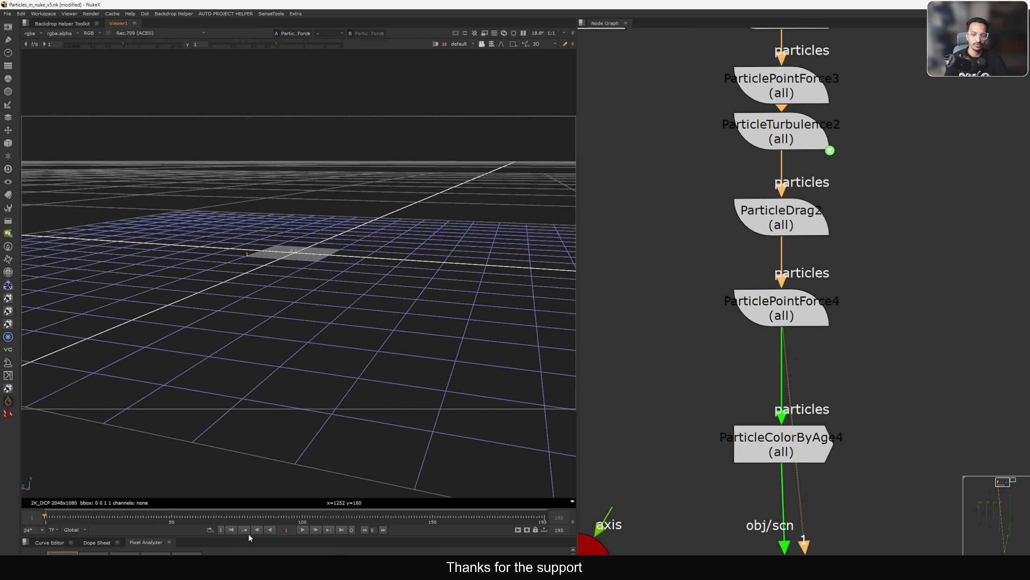
click(304, 531)
click(787, 317)
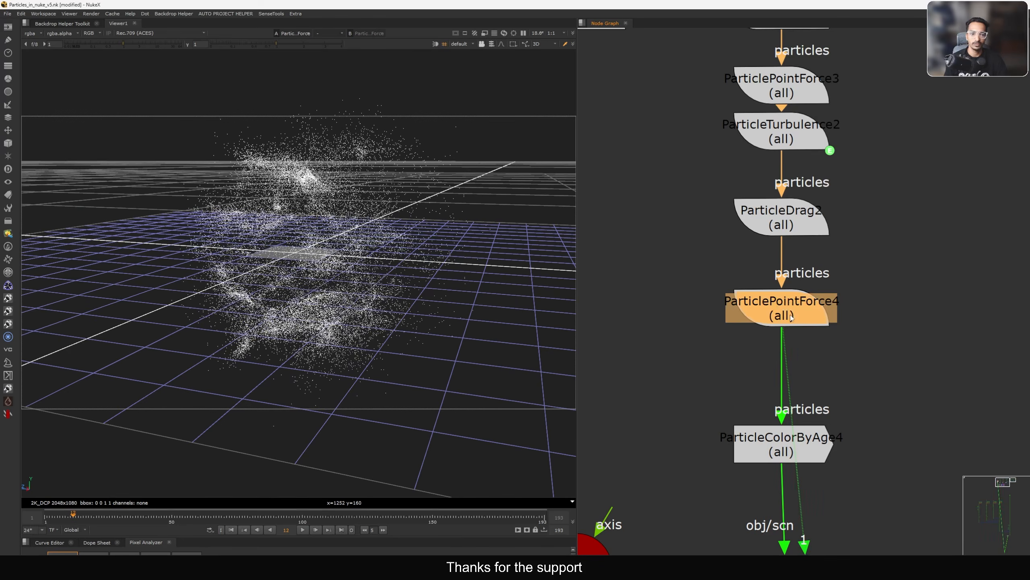
key(d)
key(d)
key(d)
key(d)
ctrl+drag(280, 291, 340, 287)
click(268, 230)
click(796, 311)
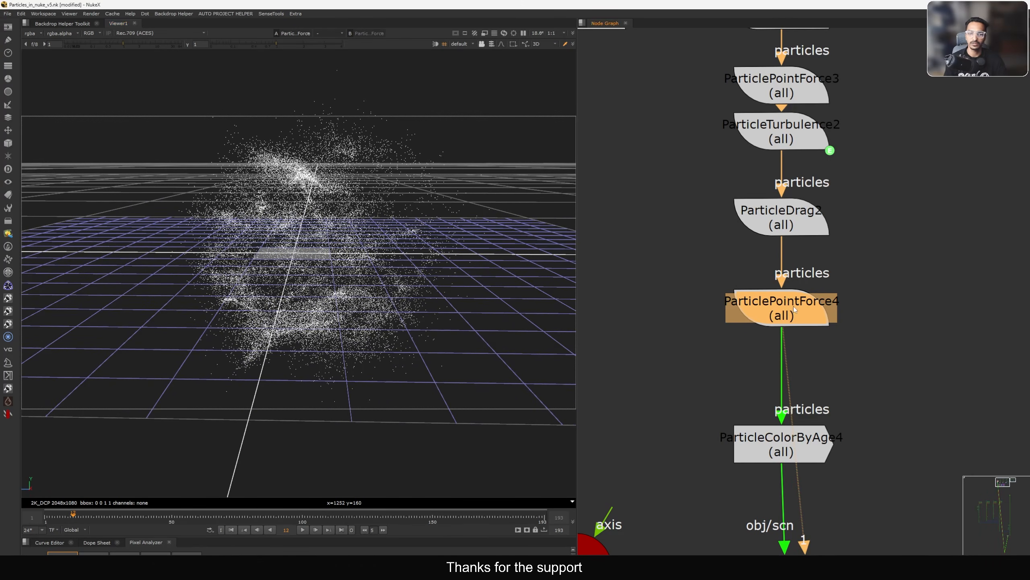
key(d)
key(d)
key(d)
key(d)
key(d)
key(d)
key(d)
key(d)
key(d)
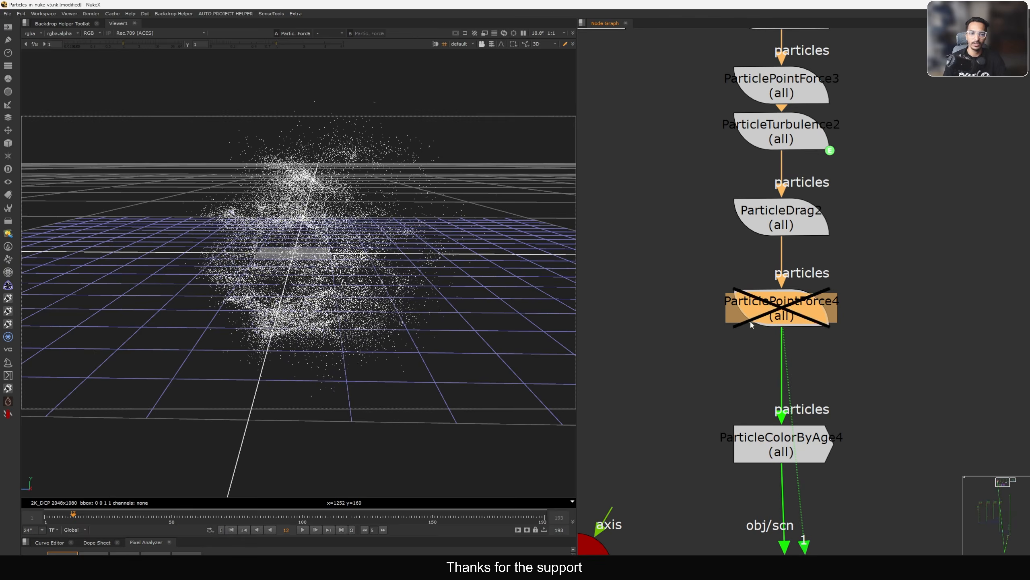
key(d)
- Display ParticleColorByAge4 in the viewer and play its simulation from the first frame
click(769, 444)
middle_drag(770, 444, 766, 353)
scroll(766, 353, up, 2)
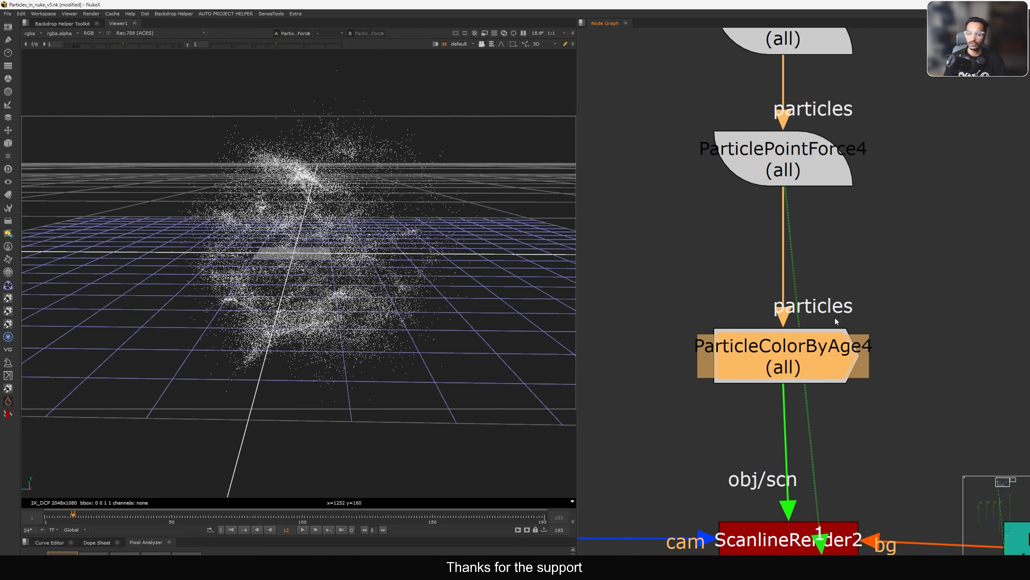
scroll(836, 320, down, 1)
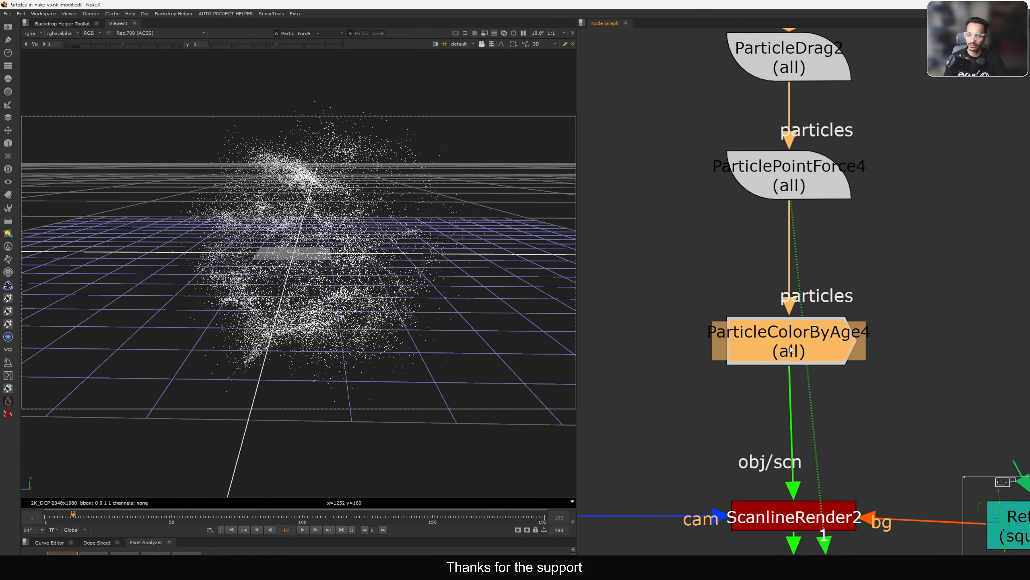
click(771, 376)
drag(768, 354, 771, 356)
click(709, 334)
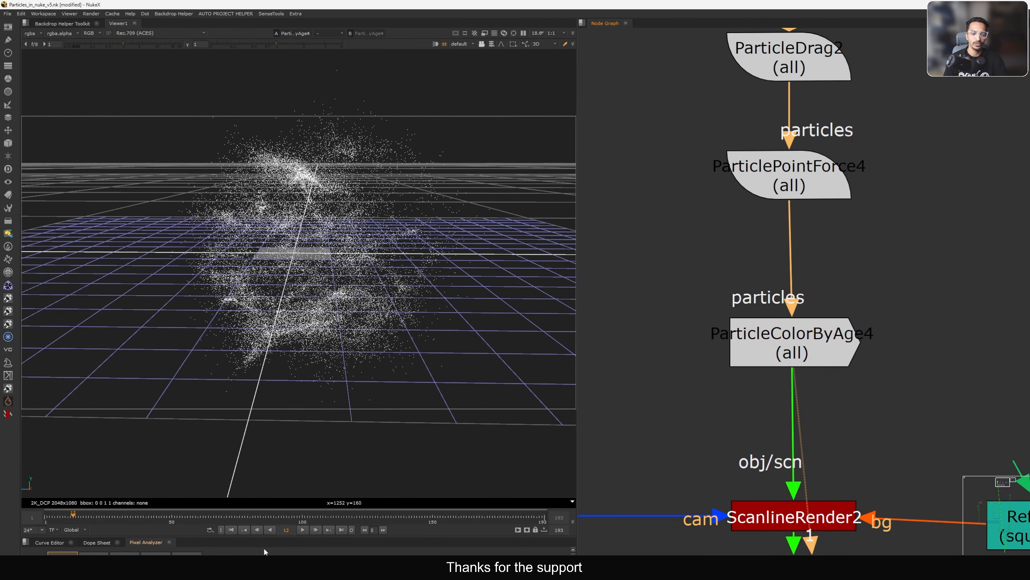
click(233, 532)
click(303, 529)
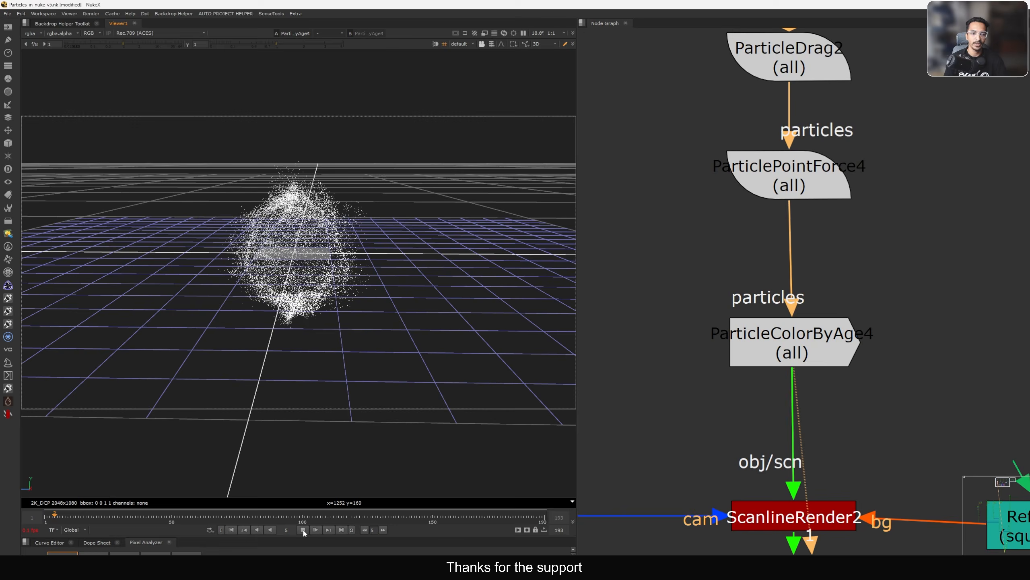
click(303, 530)
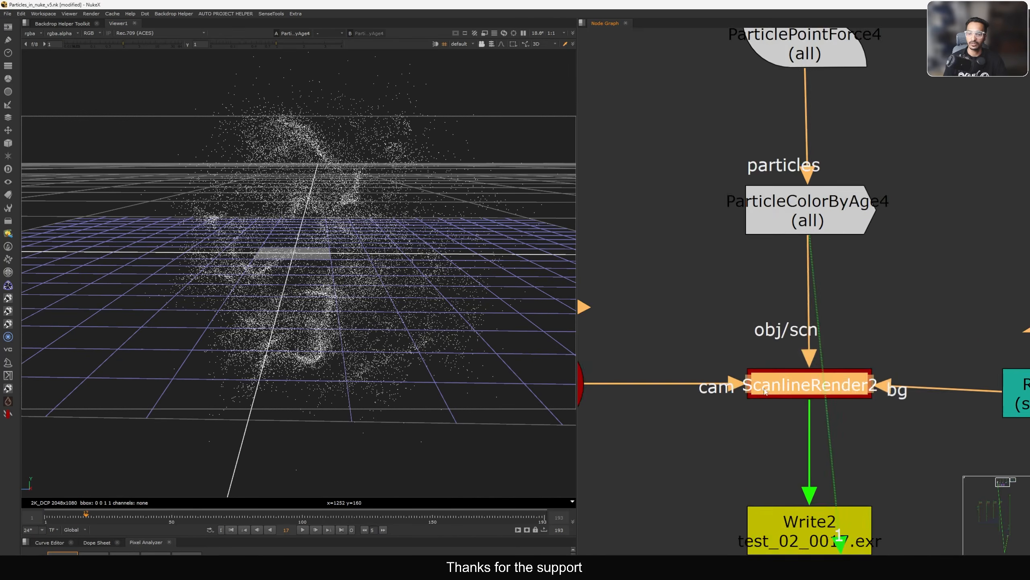
- Display ScanlineRender2's output in the viewer and switch from the 3D view to the 2D view
scroll(762, 389, down, 3)
drag(851, 366, 745, 416)
key(1)
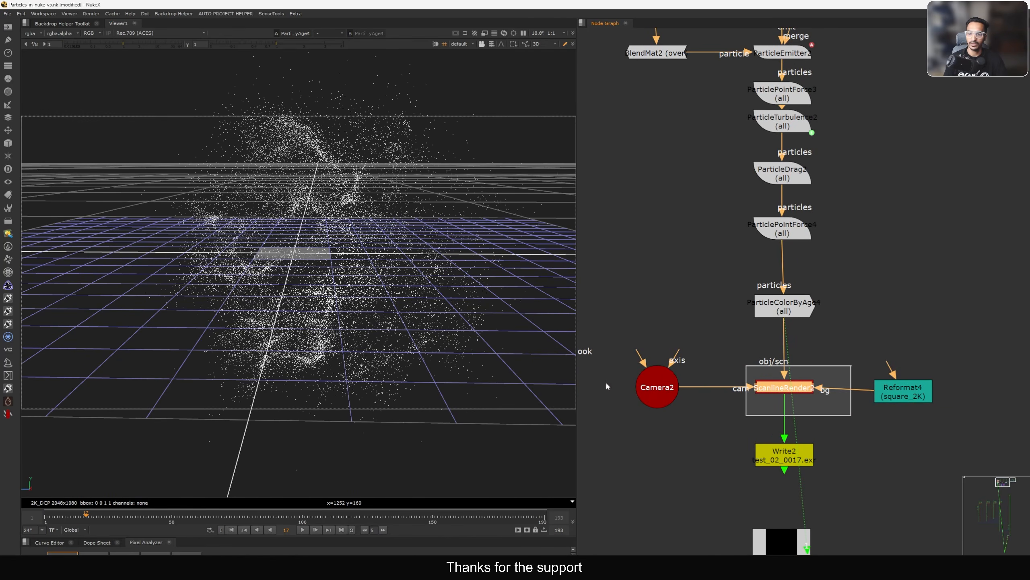
click(605, 386)
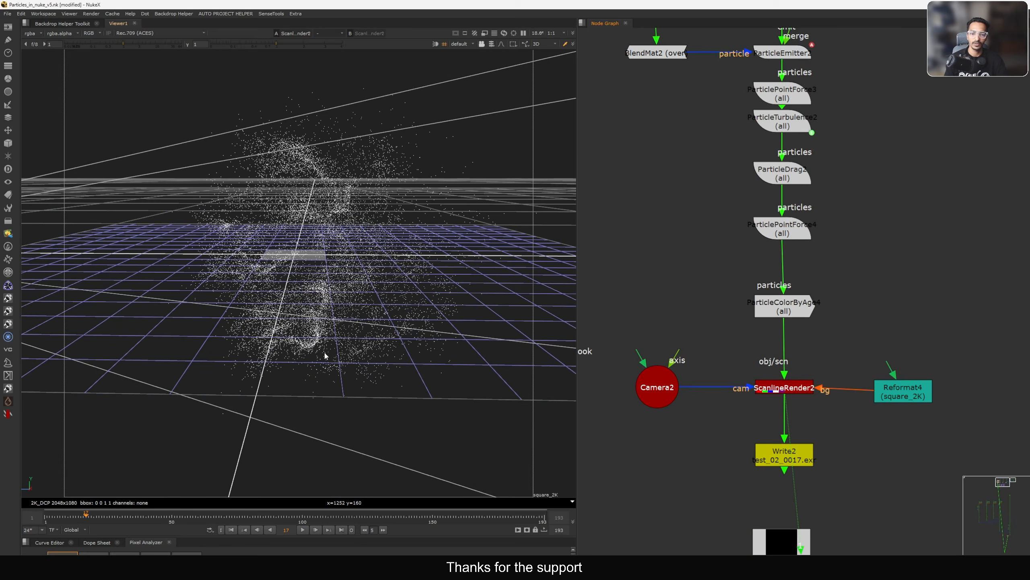
key(Tab)
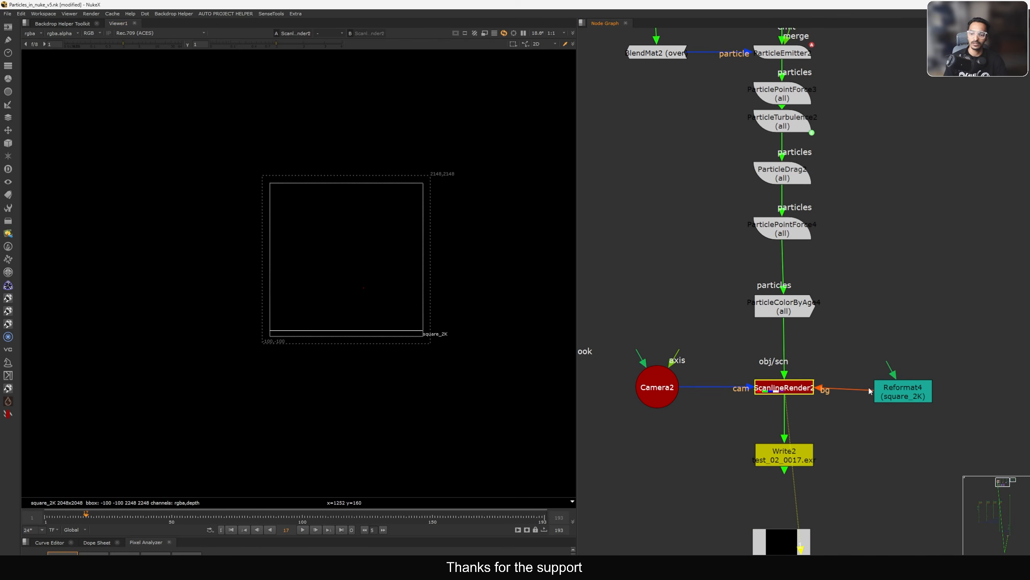
drag(869, 391, 868, 386)
- Open ParticleColorByAge4's properties, review its four age colors, and close them
middle_drag(775, 311, 781, 324)
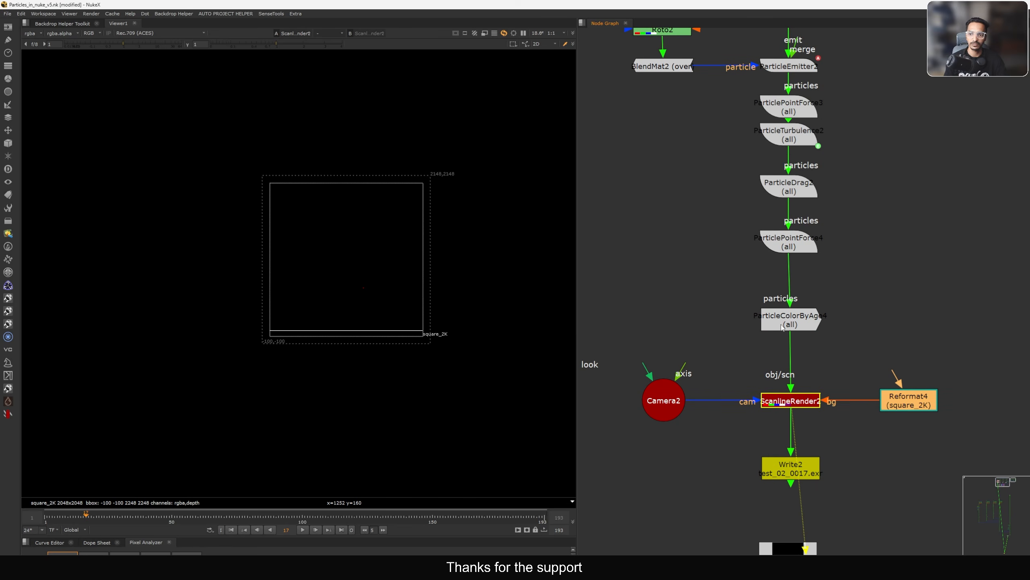
double_click(789, 320)
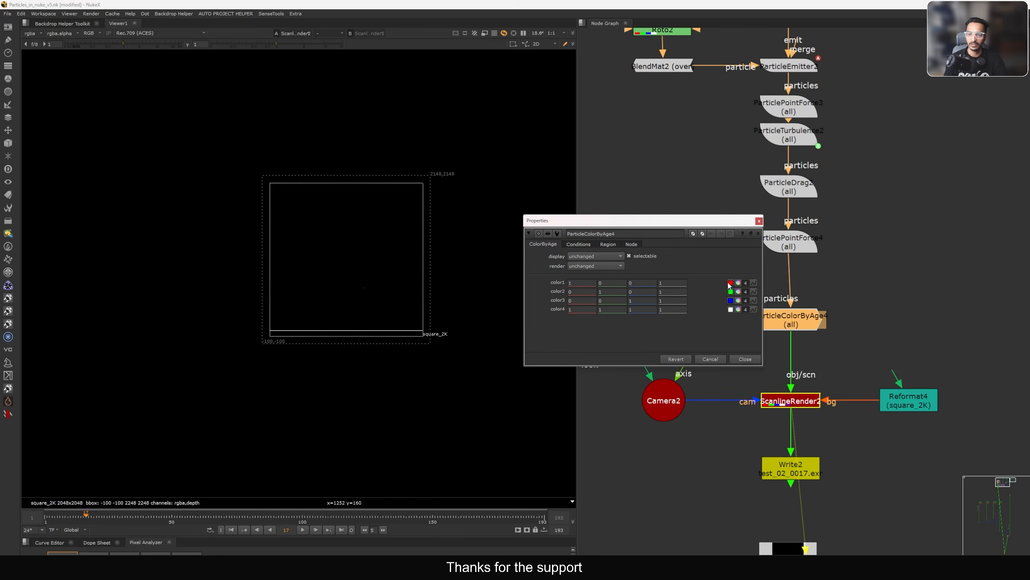
click(745, 359)
- Respace ParticleDrag2, ParticlePointForce4 and ParticleColorByAge4 along the particle chain above ScanlineRender2
drag(791, 323, 791, 333)
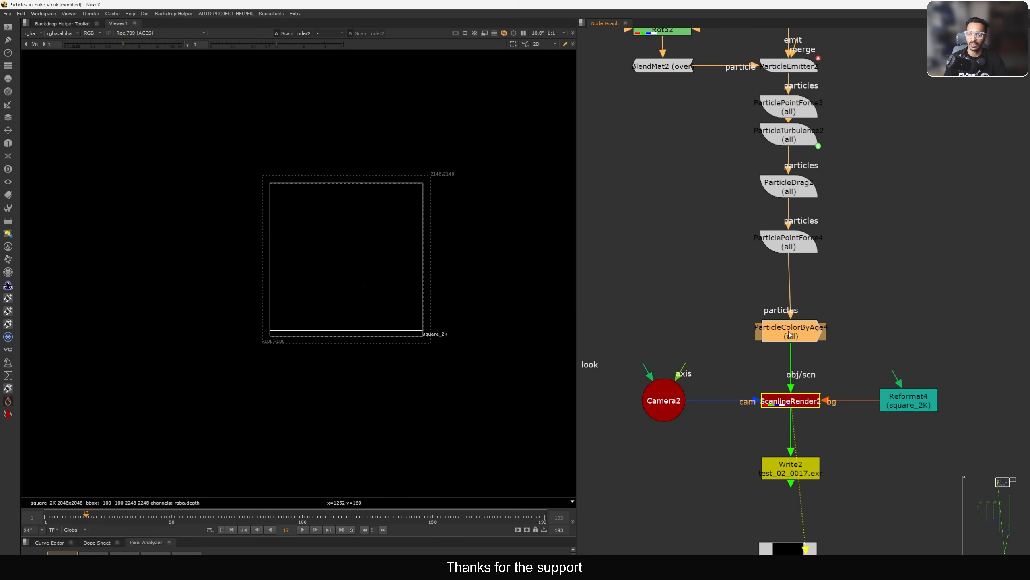
drag(791, 252, 791, 278)
scroll(734, 308, down, 5)
drag(853, 148, 680, 309)
scroll(742, 224, up, 4)
drag(769, 293, 772, 297)
click(773, 312)
middle_drag(772, 303, 776, 297)
- Display the rendered test_02 sequence from Read1 and step from the first frame to frame 4
scroll(355, 288, up, 2)
middle_drag(773, 534, 752, 390)
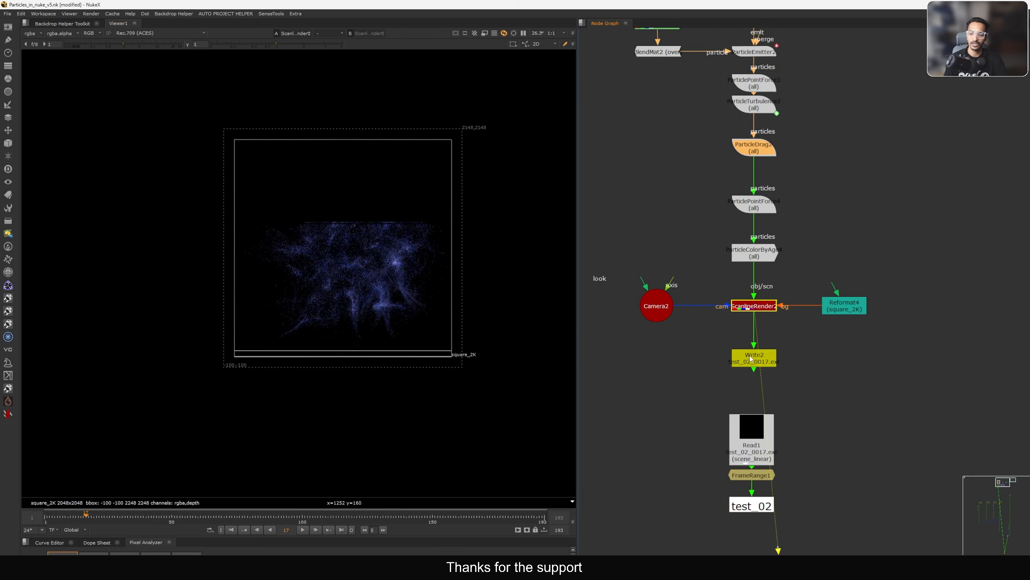
click(751, 427)
key(1)
click(230, 530)
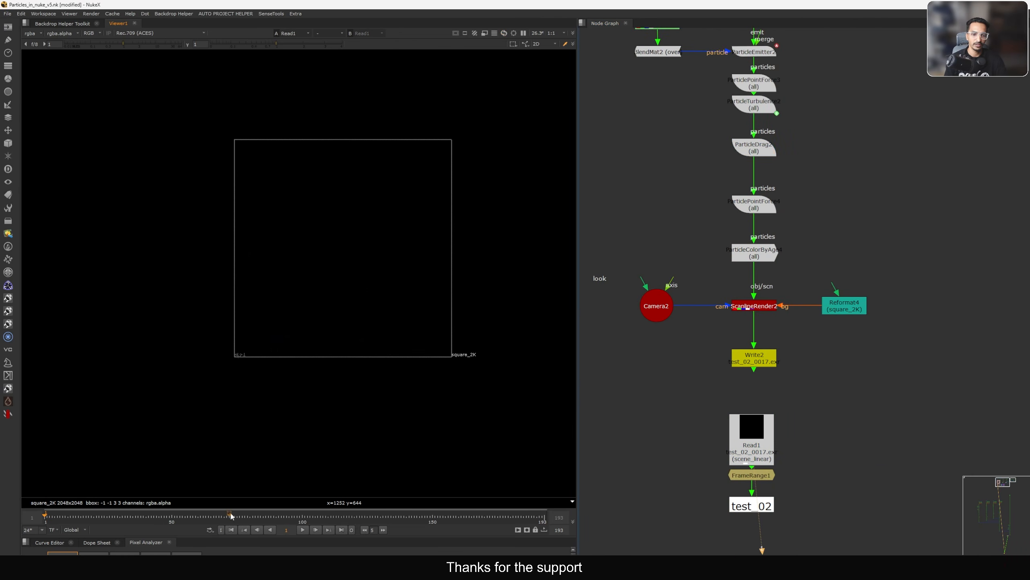
key(Right)
key(Right)
key(Right)
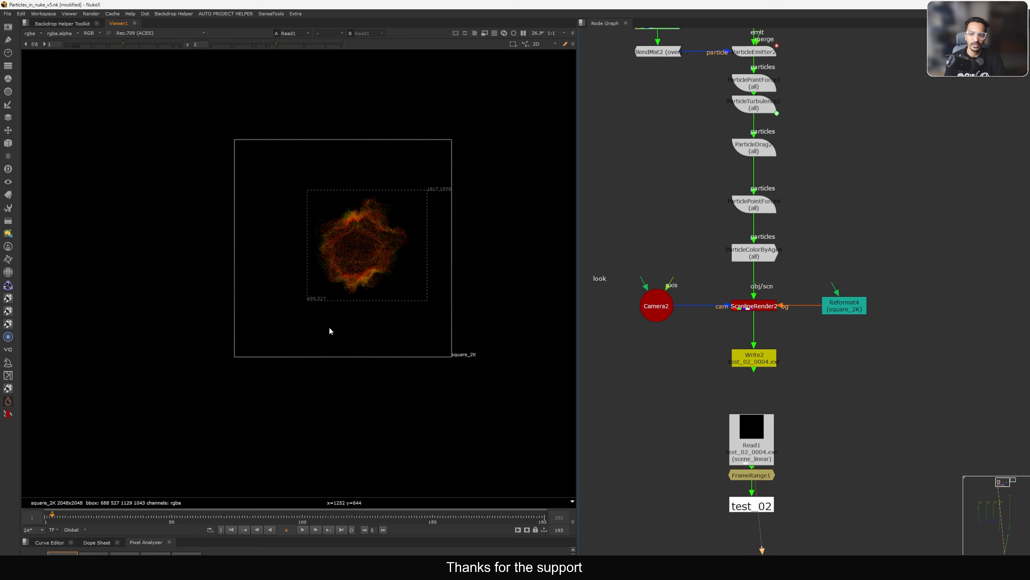
- Select ParticleColorByAge4 and step back and forth through the render's first five frames to examine the enlarged particles' colors
scroll(763, 272, up, 3)
click(744, 260)
middle_drag(682, 292, 735, 285)
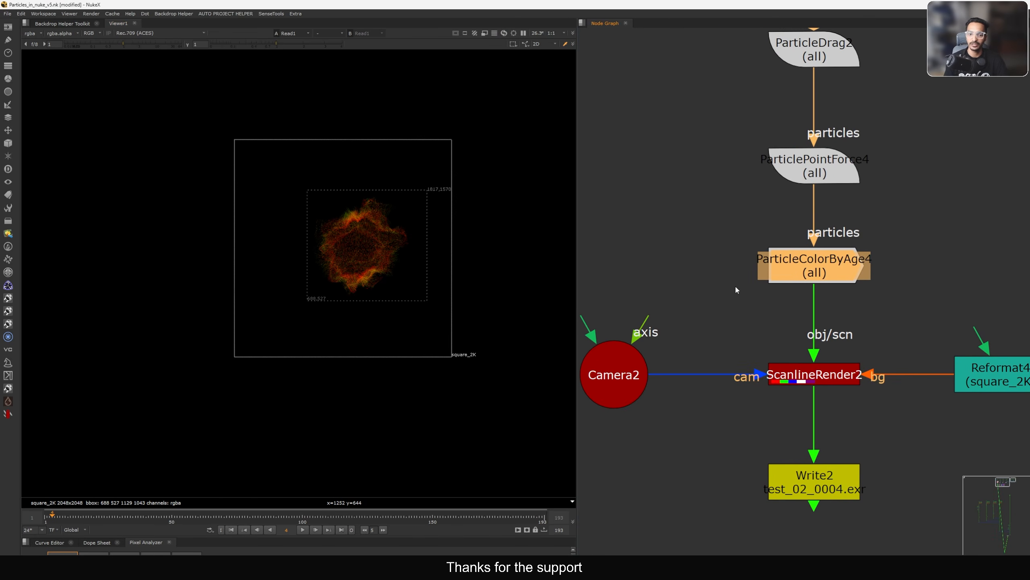
scroll(381, 253, up, 2)
middle_drag(365, 257, 318, 263)
key(Left)
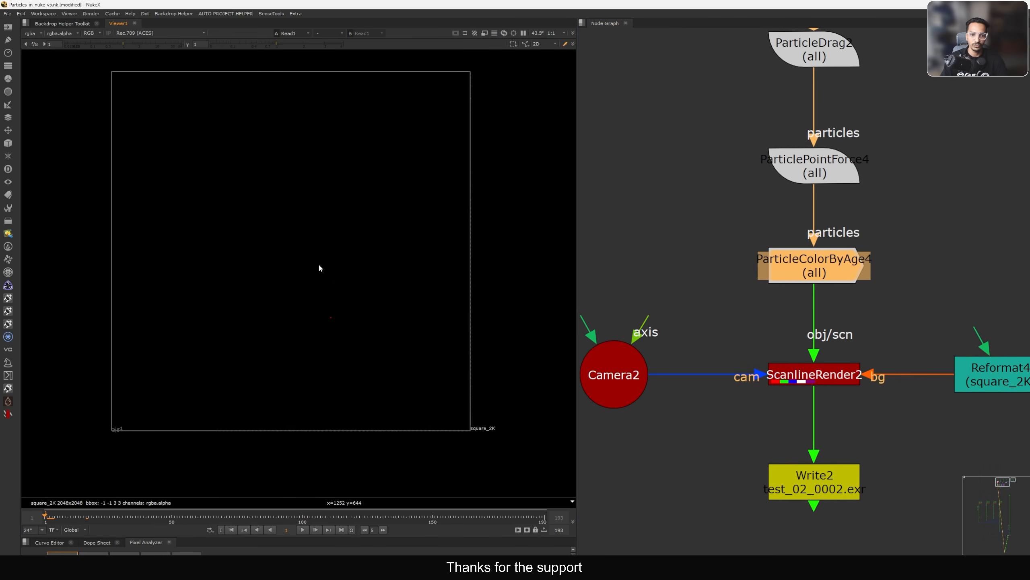
key(Right)
key(Right)
key(Right)
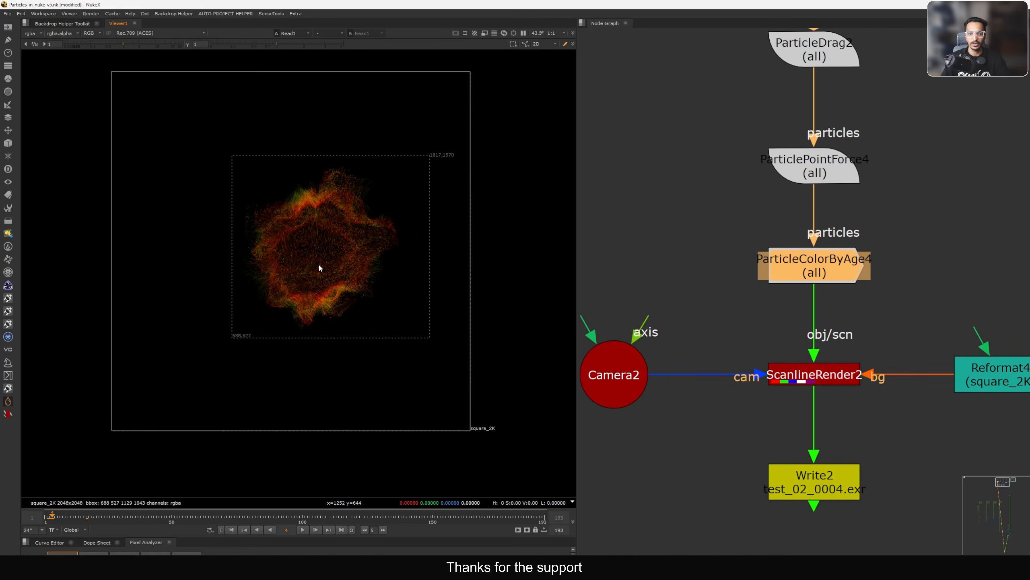
key(Left)
key(Left)
key(Left)
key(Right)
key(Right)
key(Right)
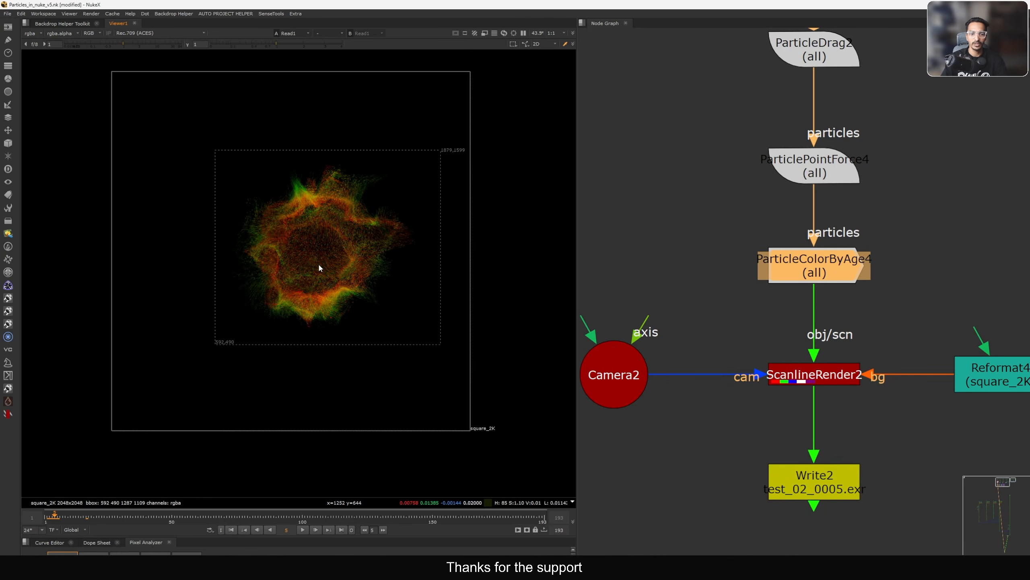
- Step through the render up to frame 14 to examine the color change with age, and play it from the first frame
key(Right)
key(Right)
key(Right)
key(Right)
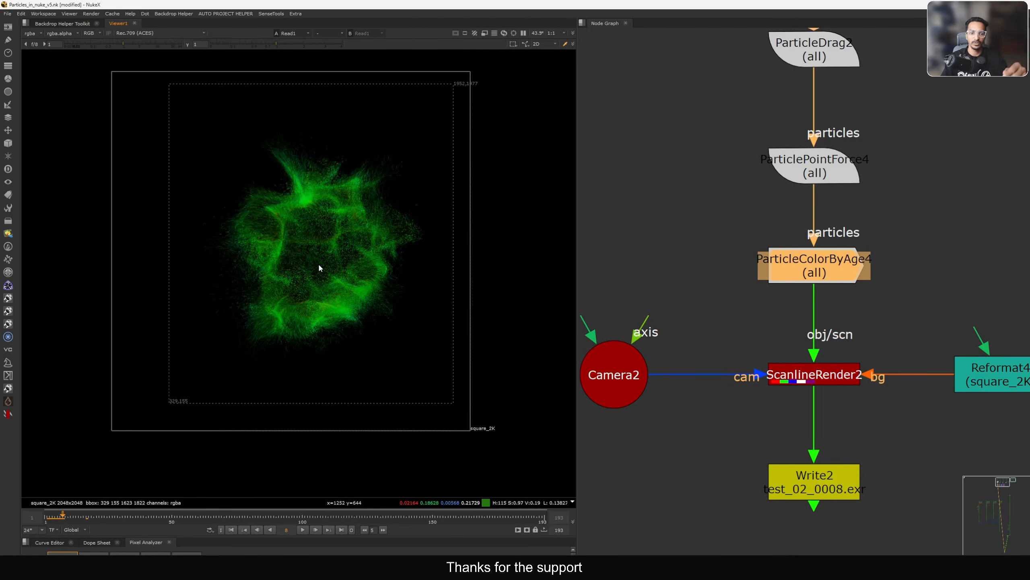
key(Right)
key(Right)
key(Right)
key(Right)
key(Right)
key(Right)
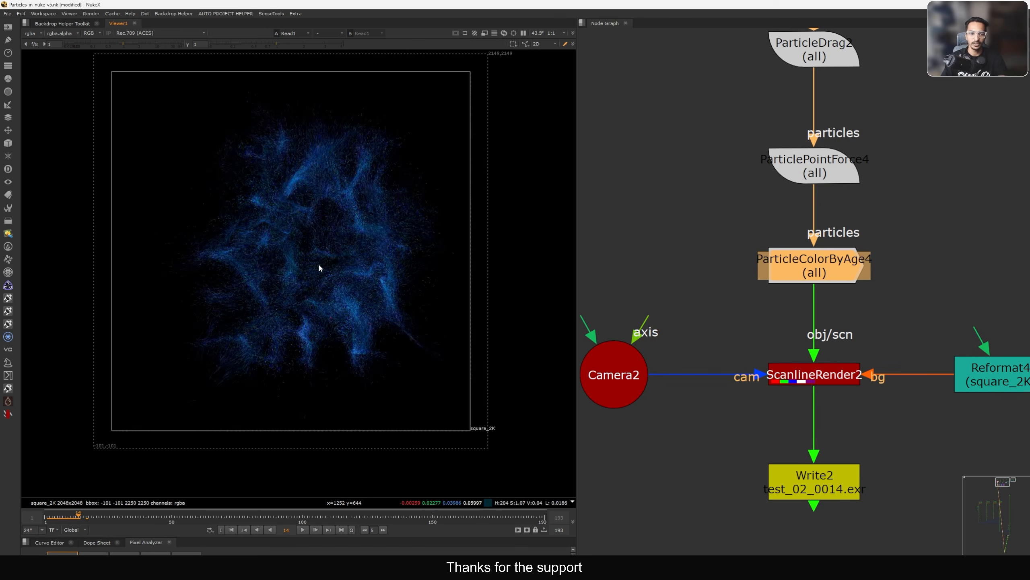
key(ctrl+Left)
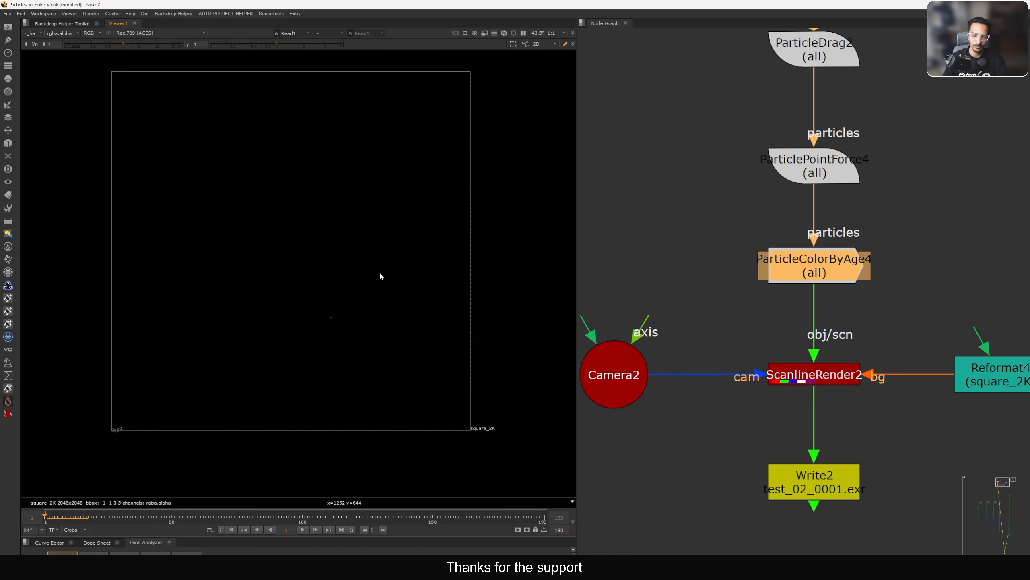
key(l)
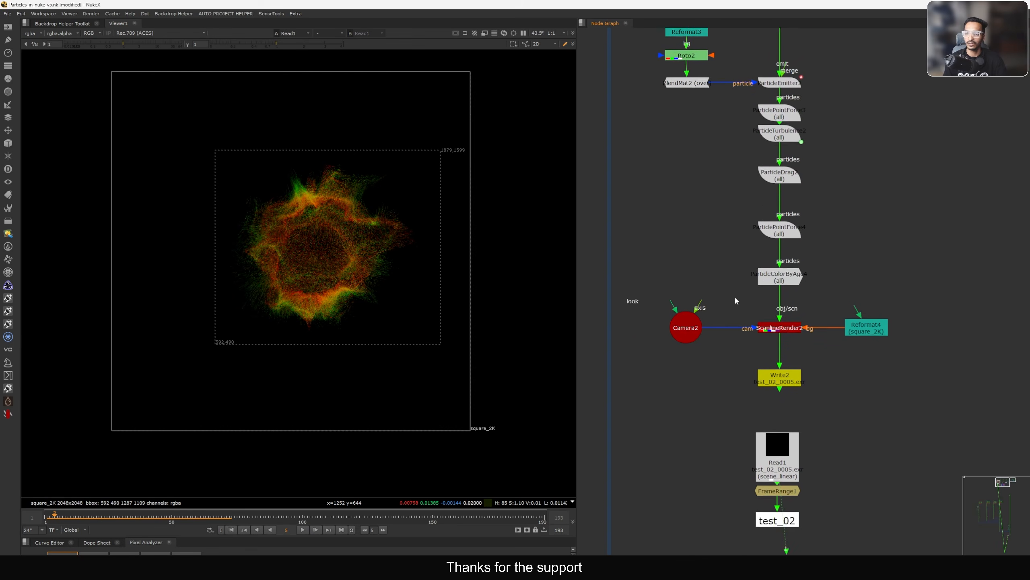
- Open ParticleTurbulence2 and look through the list of available particle nodes, such as ParticleDirectionalForce and ParticleDrag
middle_drag(734, 295, 742, 334)
double_click(786, 177)
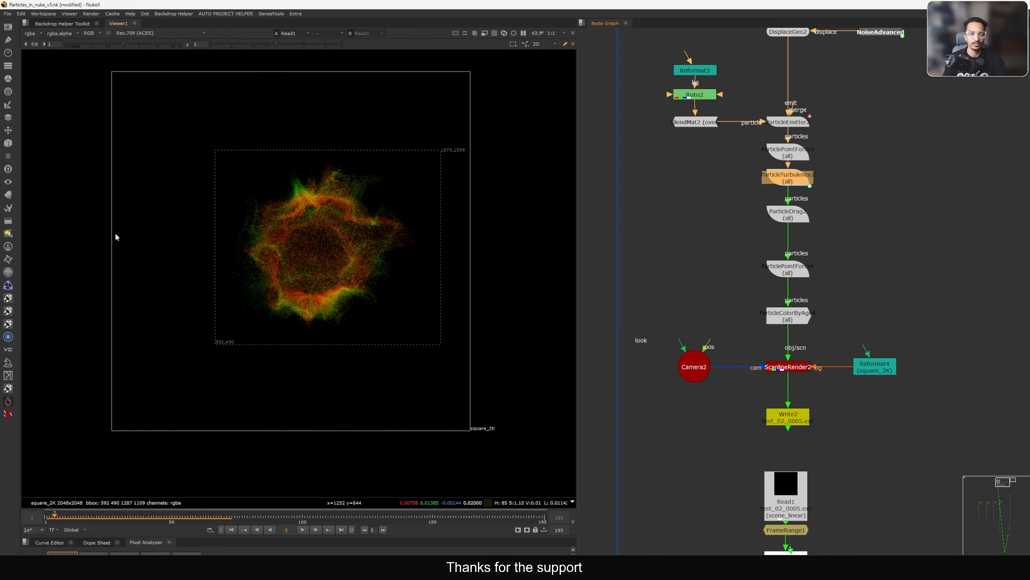
click(8, 156)
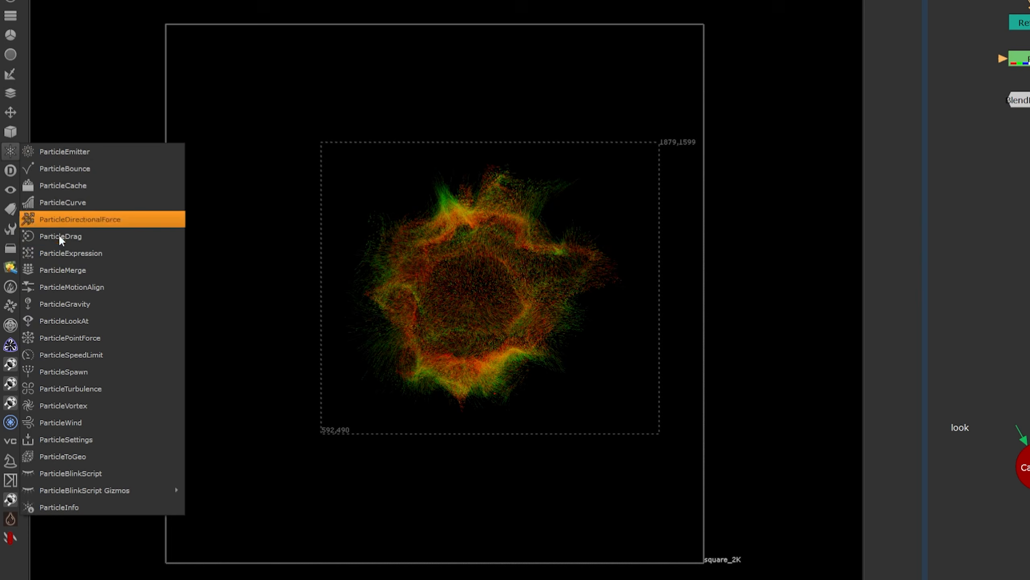
click(270, 422)
scroll(763, 280, up, 4)
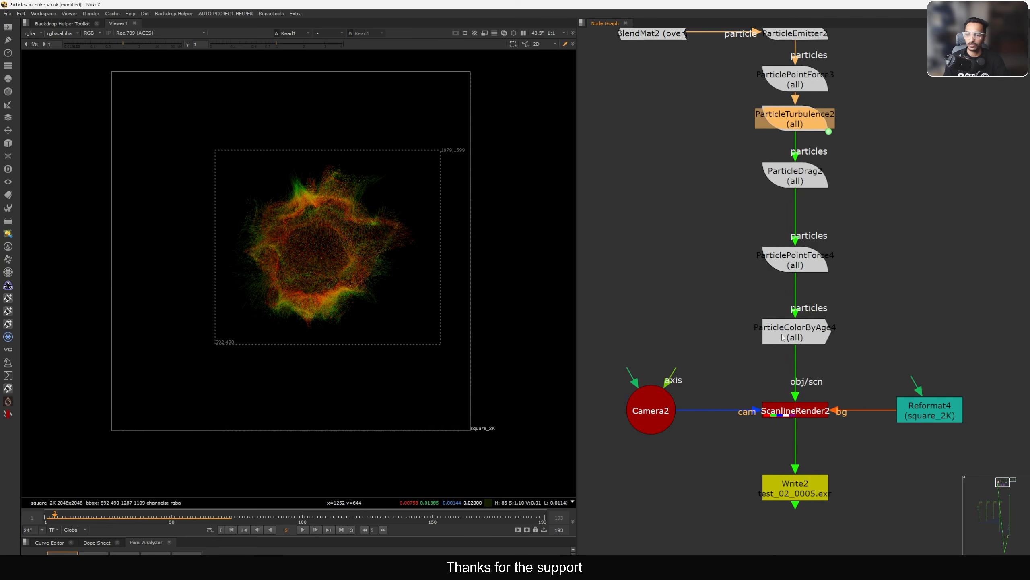
- Select ParticleColorByAge4 and find where ParticleColorByAge is located among the ParticleBlinkScript Gizmos
drag(882, 301, 706, 357)
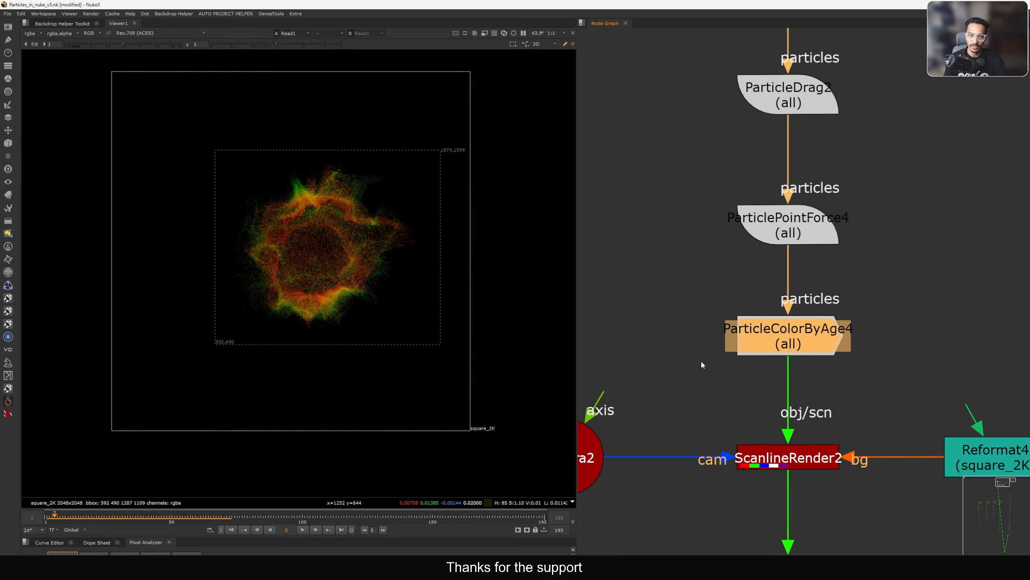
click(15, 160)
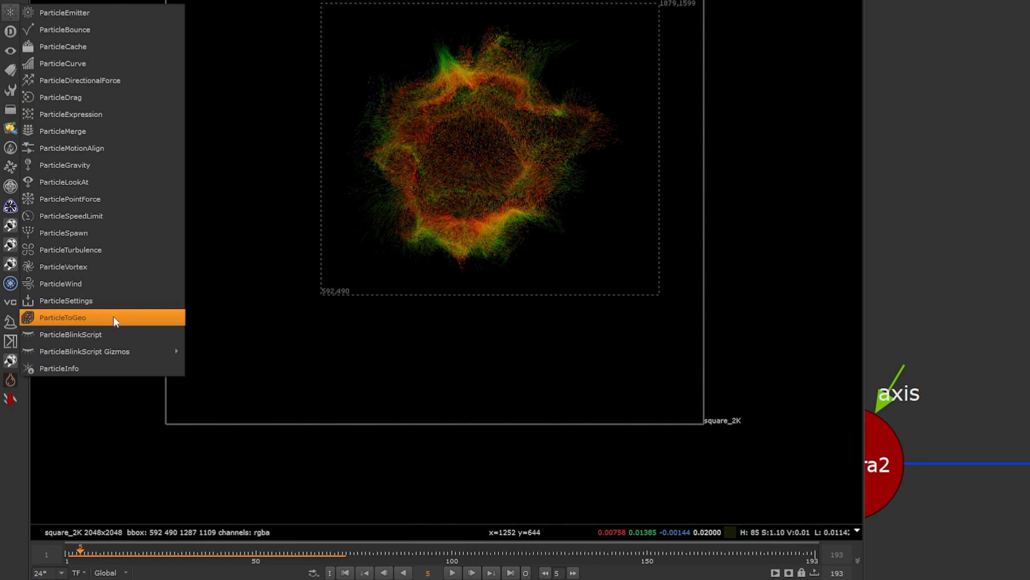
mouse_move(36, 380)
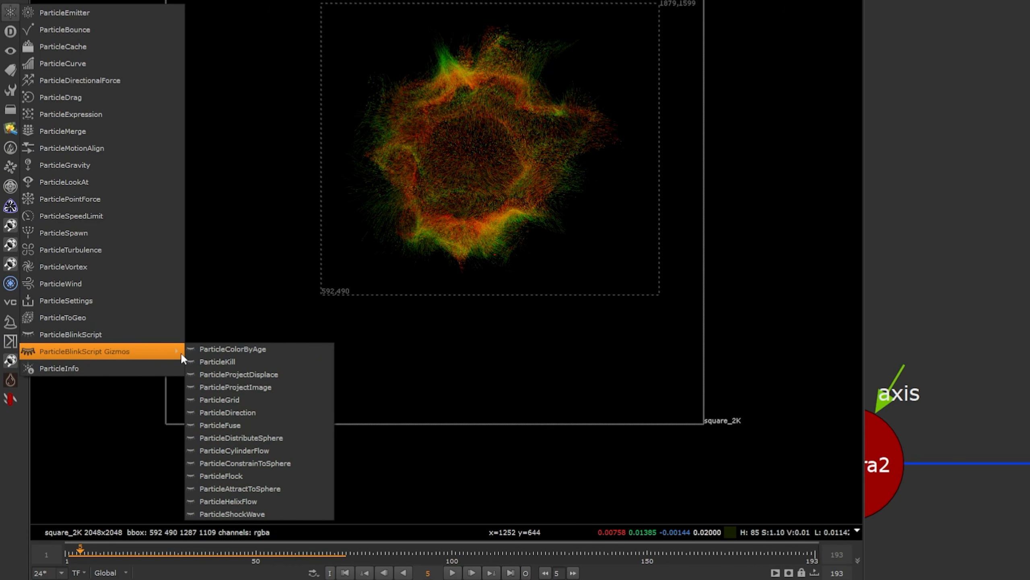
click(287, 353)
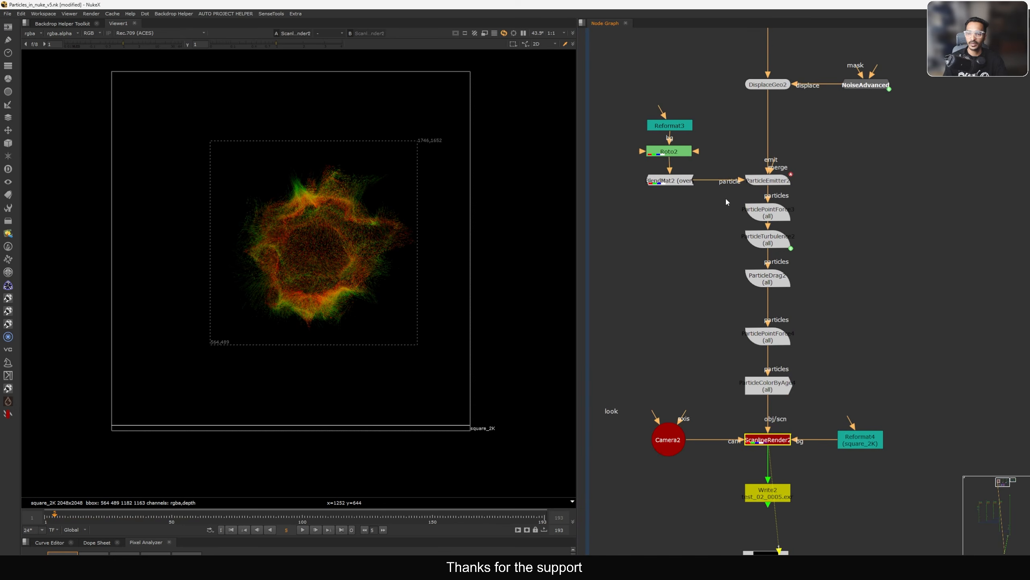
- Display the rendered test_02 sequence from Read1 at frame 9 and examine the particle streaks up close
drag(807, 361, 820, 396)
middle_drag(817, 427, 818, 395)
drag(830, 386, 753, 433)
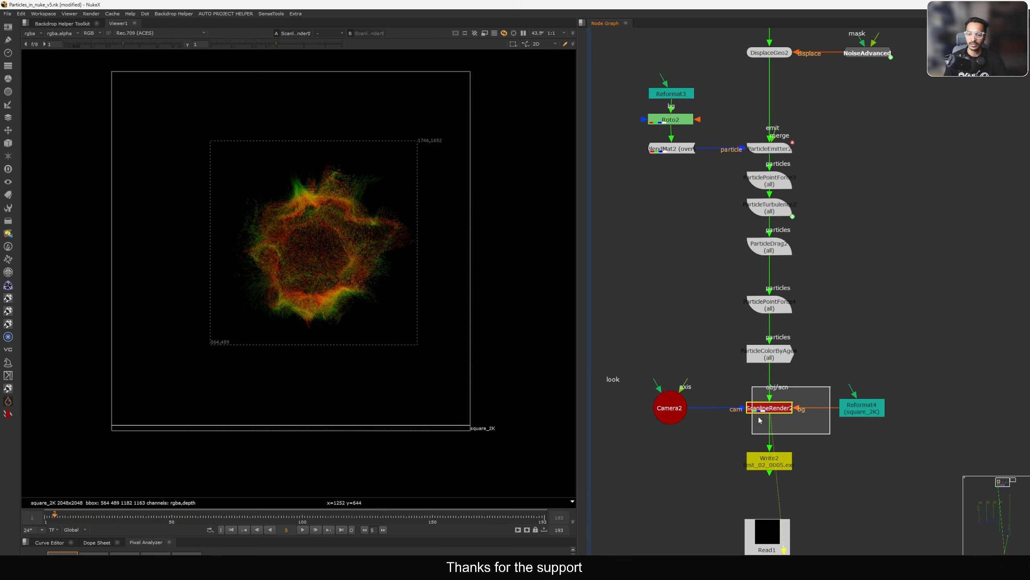
middle_drag(760, 488, 760, 421)
click(759, 462)
key(1)
scroll(331, 274, up, 1)
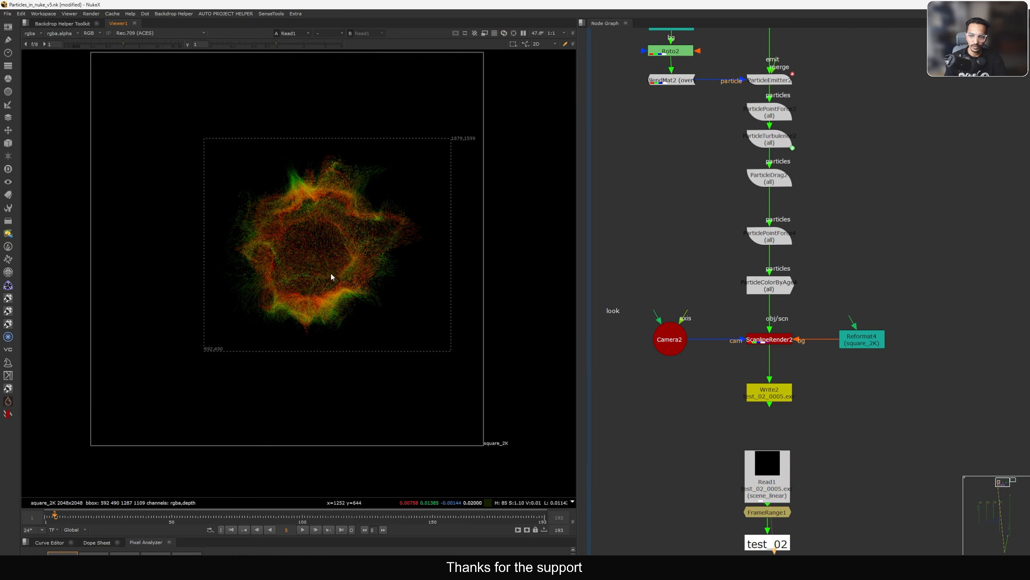
click(66, 519)
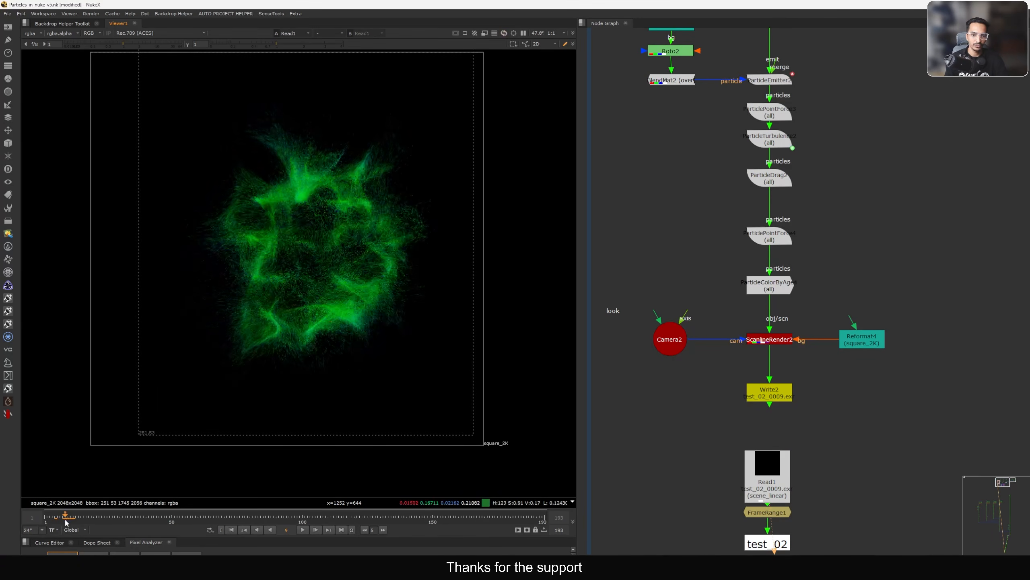
key(ctrl+1)
scroll(329, 210, up, 4)
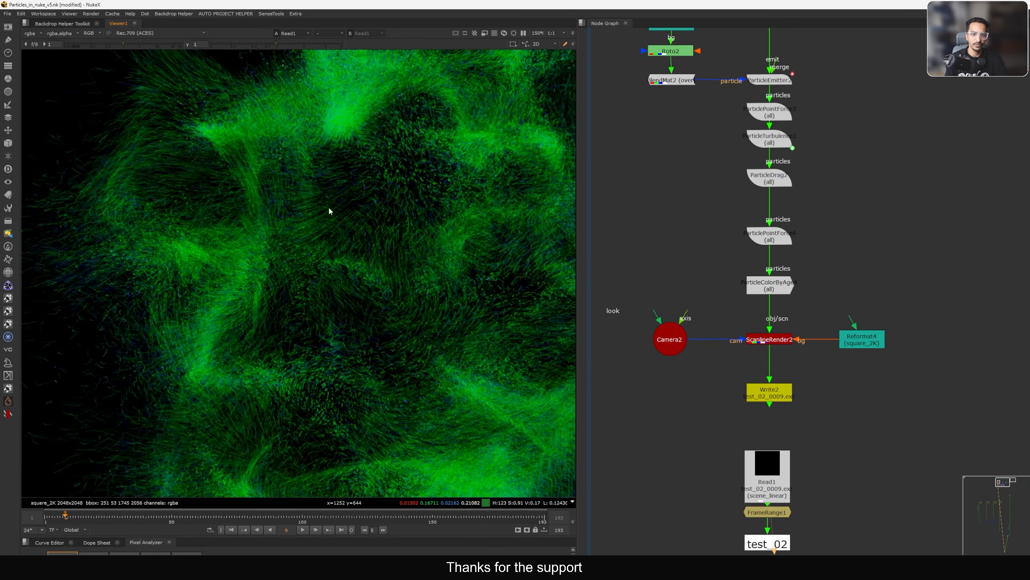
- Display the live ScanlineRender2 output and check its MultiSample settings, then frame the whole image
drag(822, 323, 742, 359)
key(Return)
key(1)
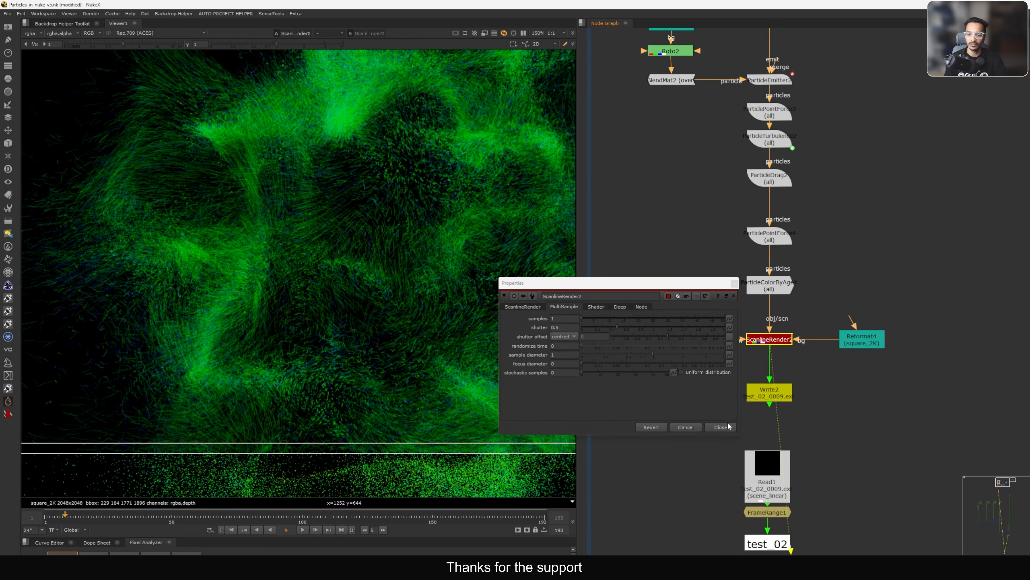
click(721, 427)
key(f)
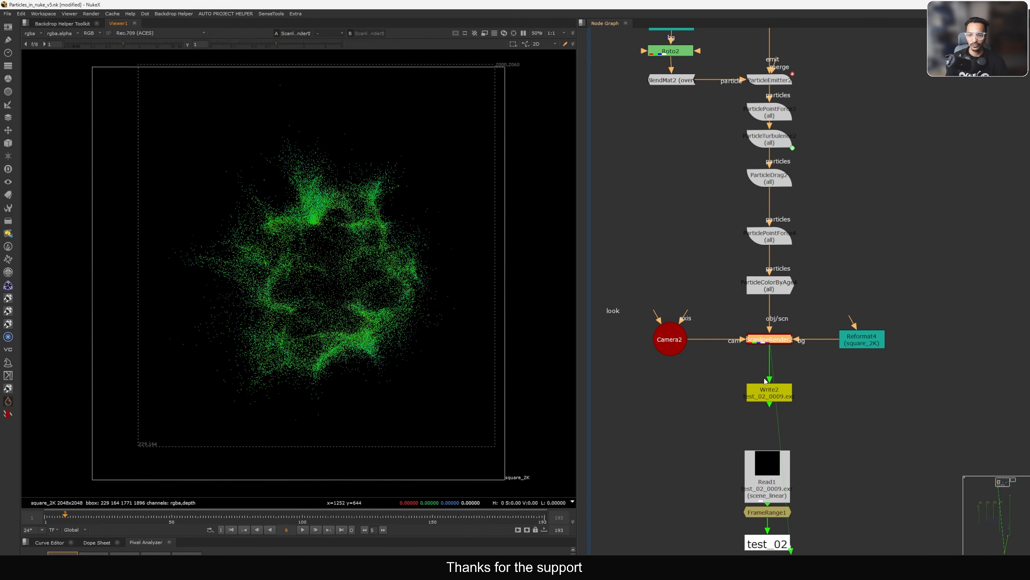
- Display the Read1 render again for comparison with the live ScanlineRender2 output and examine its particle trails
middle_drag(751, 432, 737, 369)
click(760, 407)
key(1)
click(626, 346)
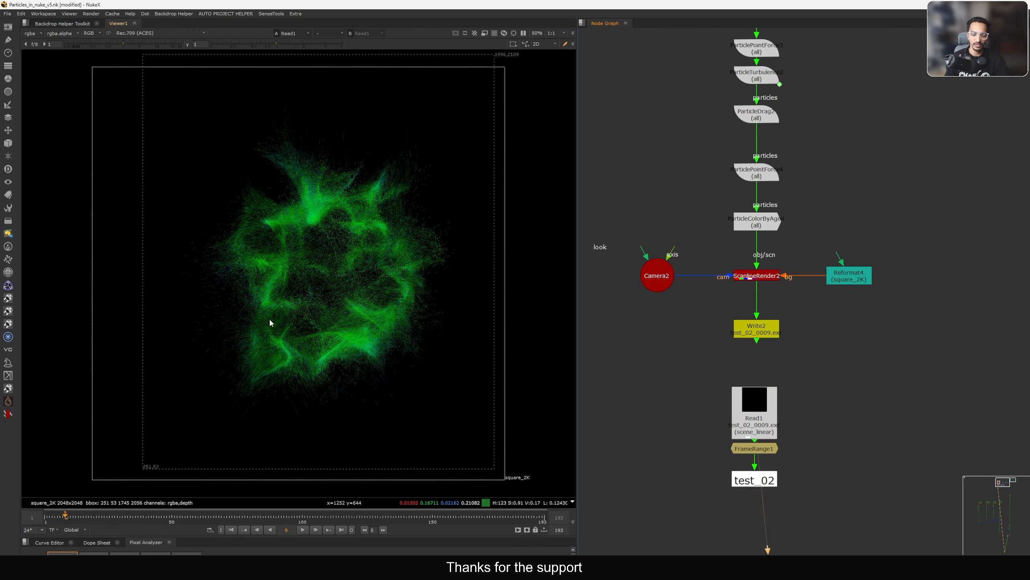
key(Home)
key(l)
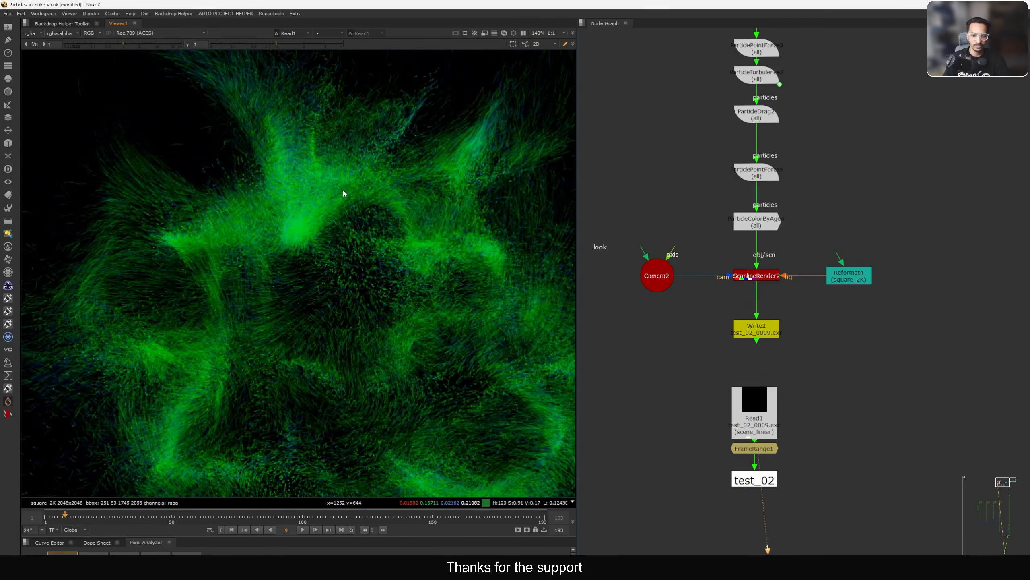
- Play through the Read1 render, then return to frame 9 and examine the motion-blurred particles up close
scroll(357, 294, down, 5)
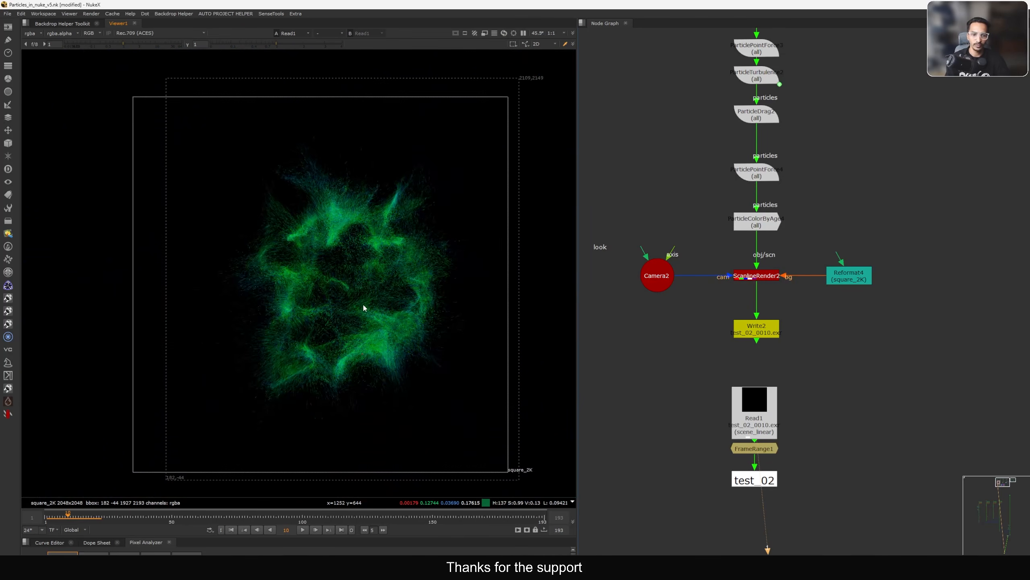
scroll(363, 307, up, 1)
key(l)
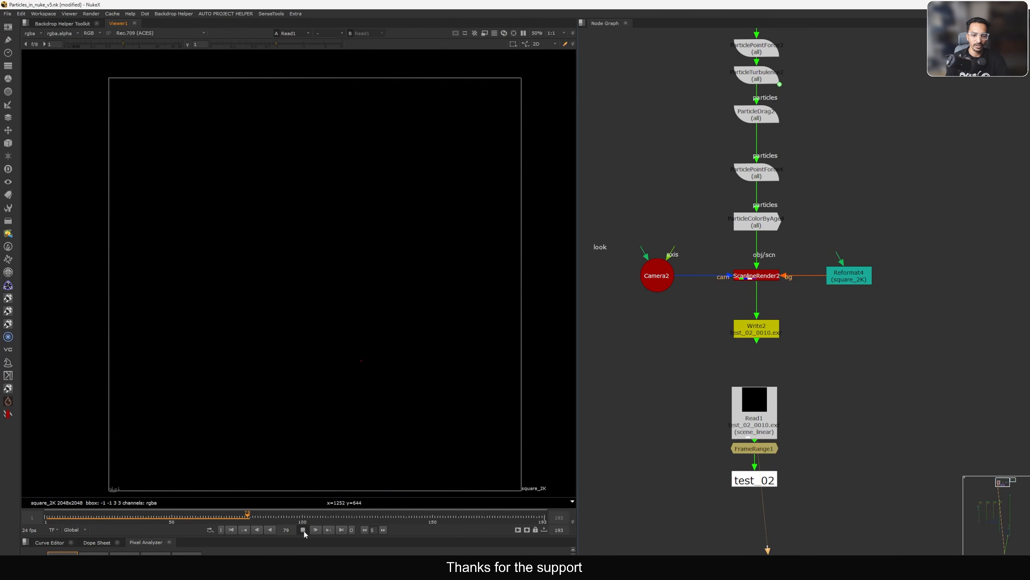
drag(250, 517, 61, 532)
scroll(322, 248, up, 5)
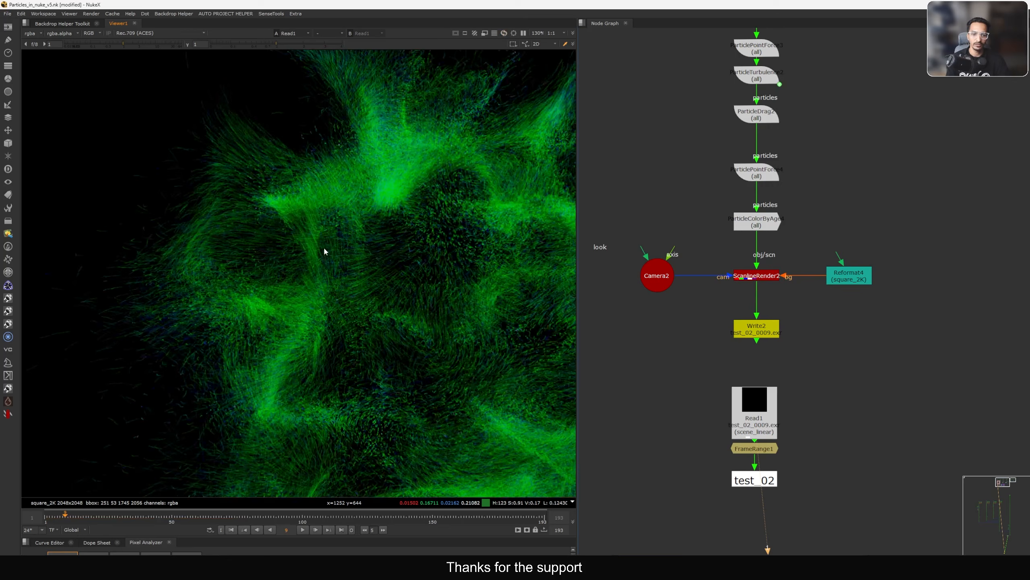
- Display ScanlineRender2's output and set its MultiSample samples to 10
click(798, 283)
key(1)
double_click(798, 283)
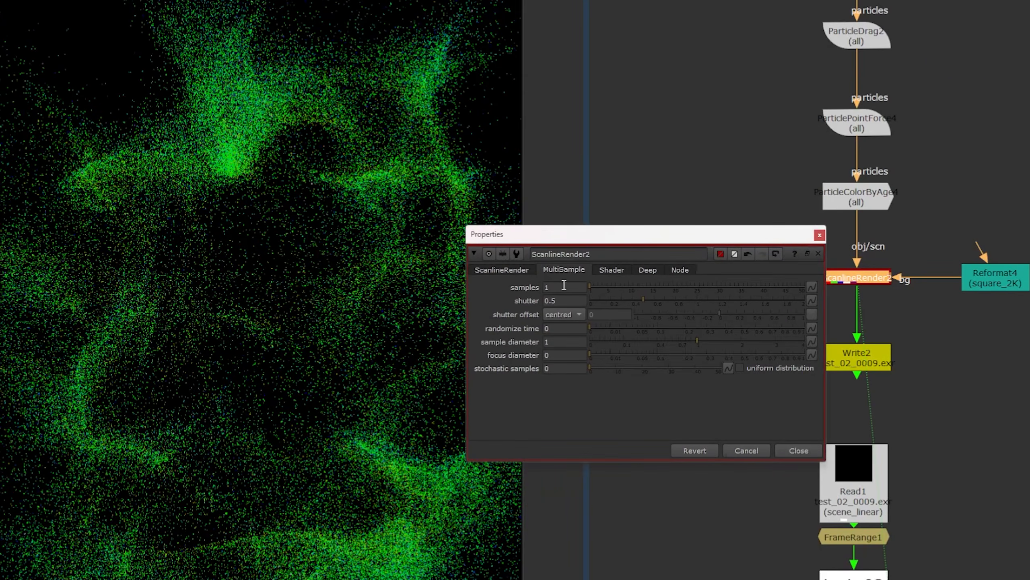
double_click(564, 286)
text(10)
key(Return)
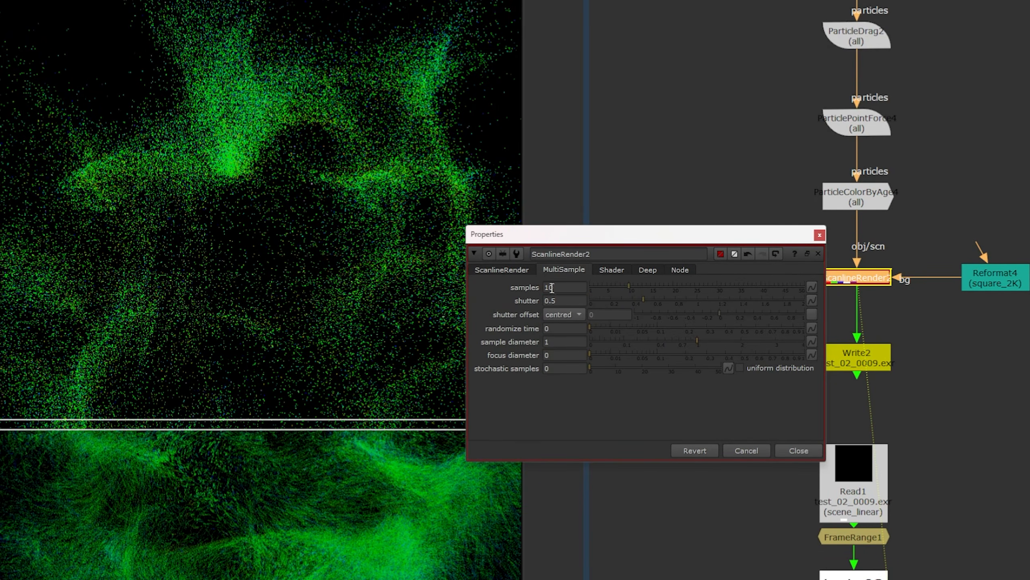
drag(620, 238, 612, 219)
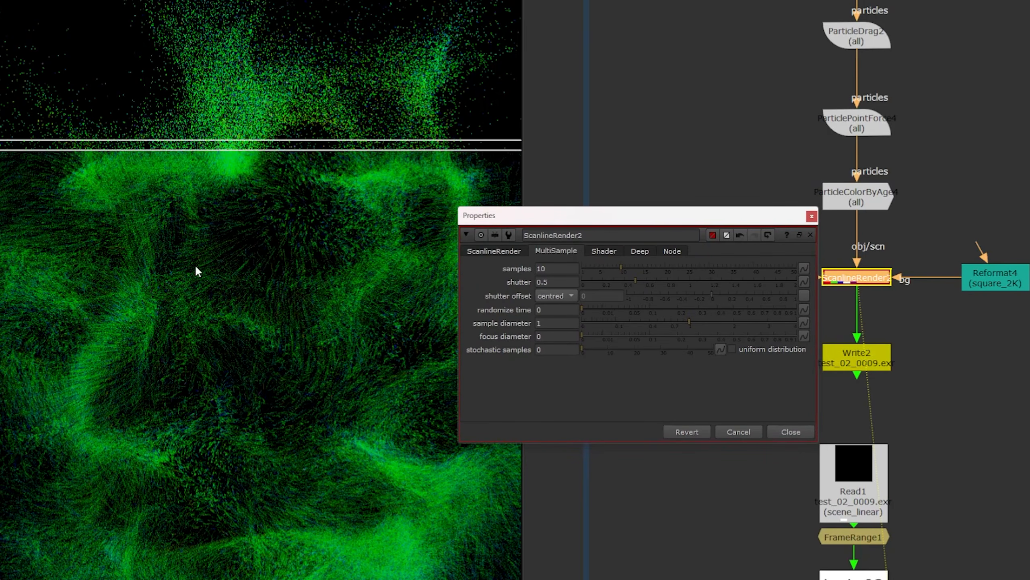
- Inspect the 10-sample ScanlineRender2 output up close, display Read1 for comparison, and close the ScanlineRender2 properties
scroll(127, 239, up, 3)
middle_drag(127, 239, 175, 265)
middle_drag(247, 272, 159, 268)
click(851, 476)
key(1)
click(814, 450)
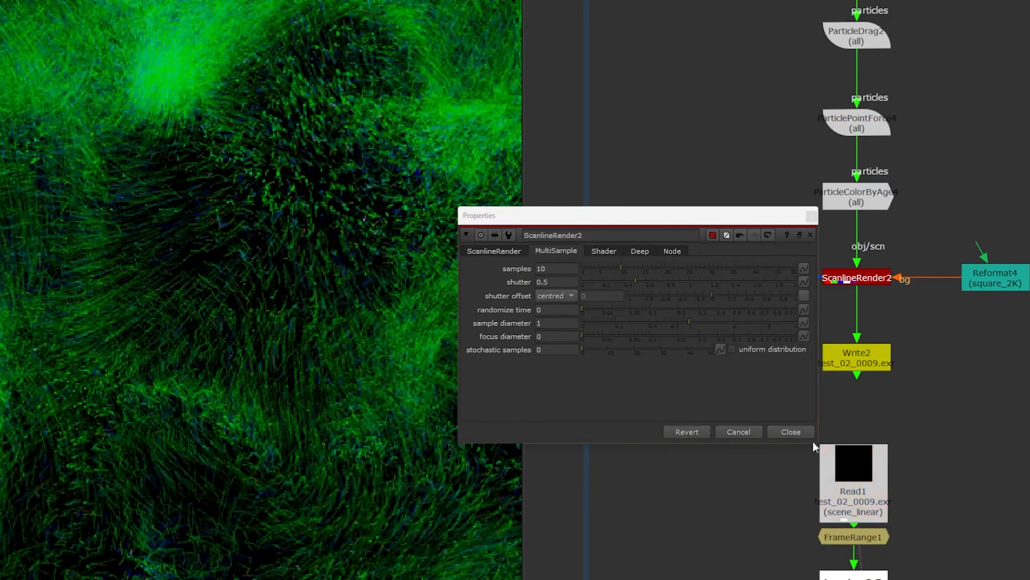
click(799, 429)
- Alternate the viewer between the ScanlineRender2 and Read1 outputs to compare the motion blur at high magnification
click(844, 279)
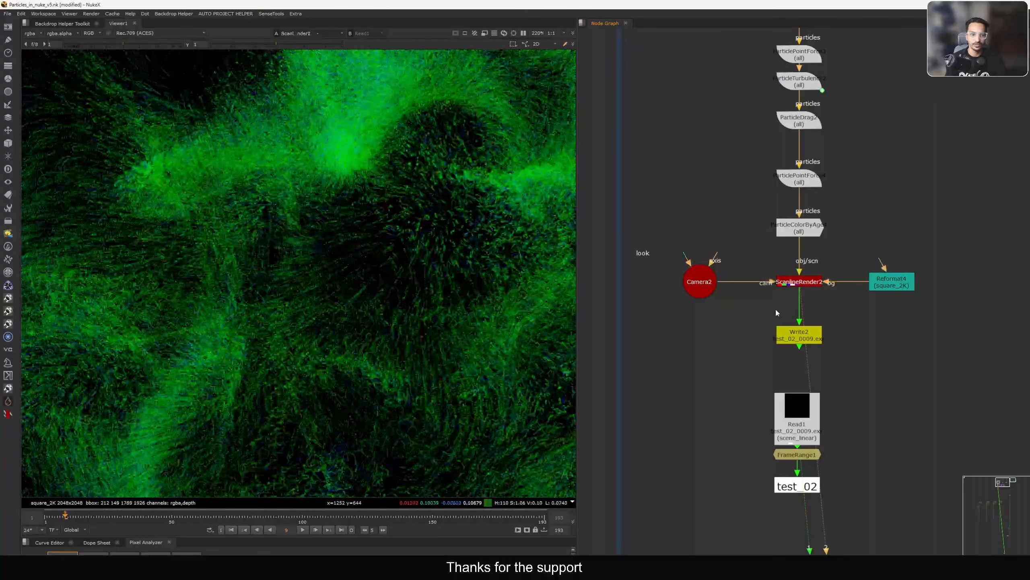
key(1)
key(2)
key(1)
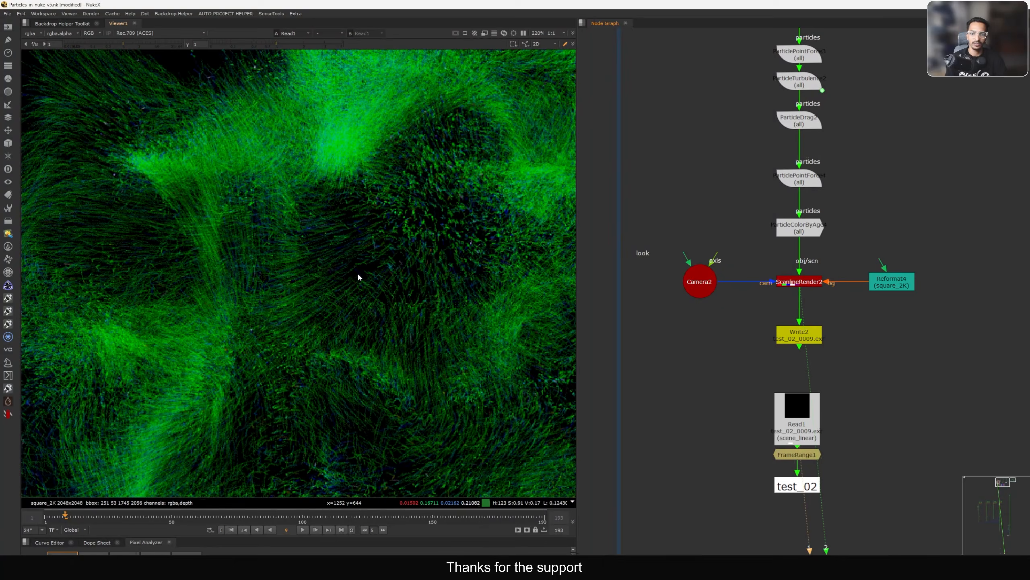
scroll(359, 274, up, 4)
key(2)
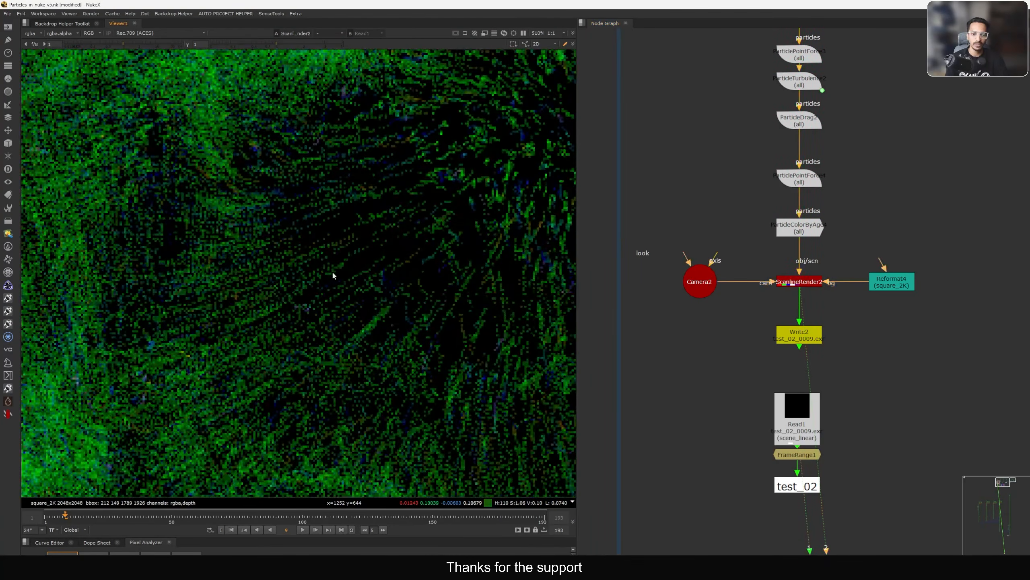
key(1)
- Examine the smoothness of the motion-blurred particle trails in different areas of the Read1 render
scroll(362, 281, down, 2)
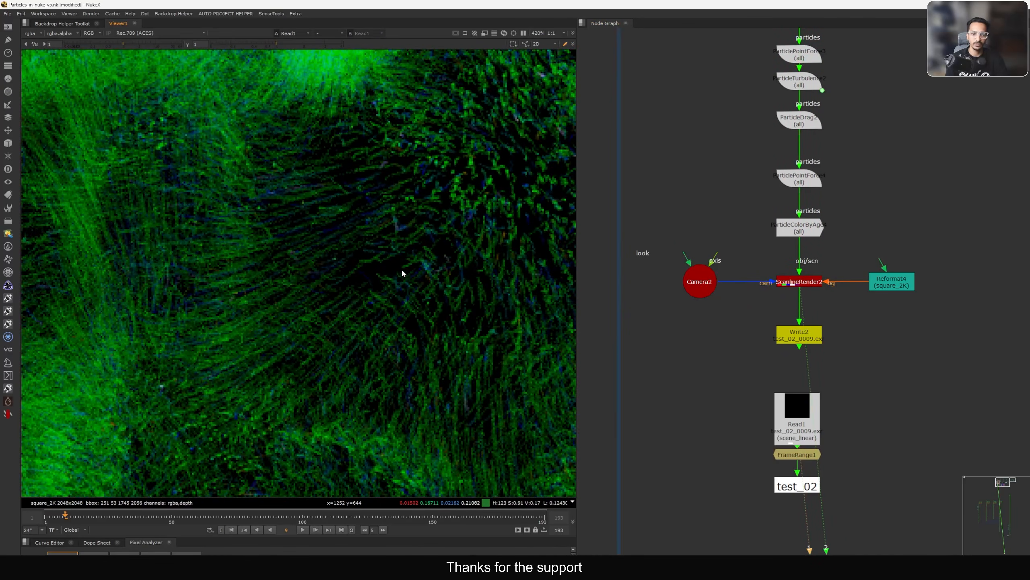
scroll(399, 275, down, 4)
scroll(385, 300, up, 1)
middle_drag(391, 309, 404, 283)
scroll(404, 284, up, 6)
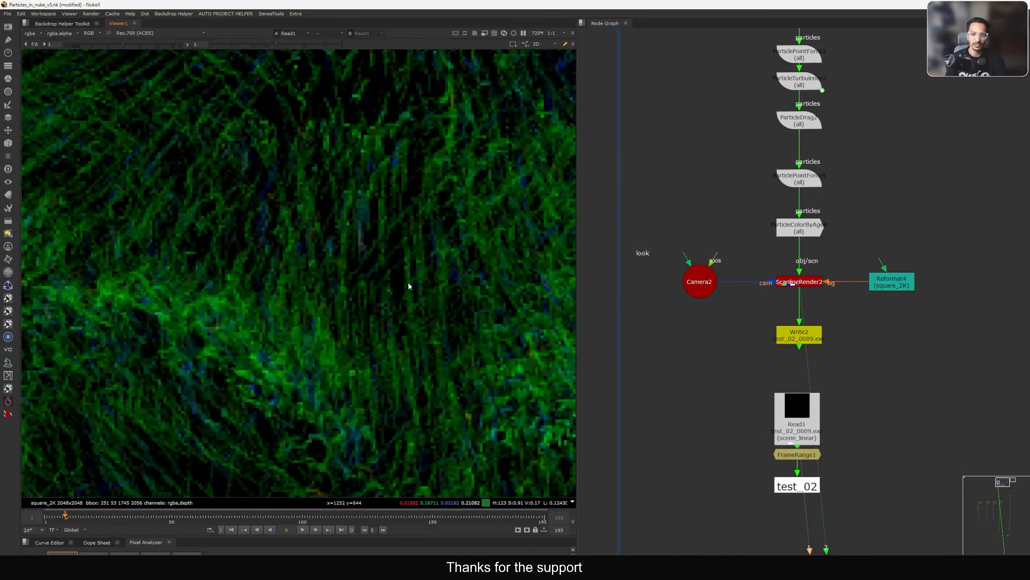
scroll(409, 286, down, 3)
- Set ScanlineRender2's MultiSample samples to 50 with its output displayed
double_click(781, 281)
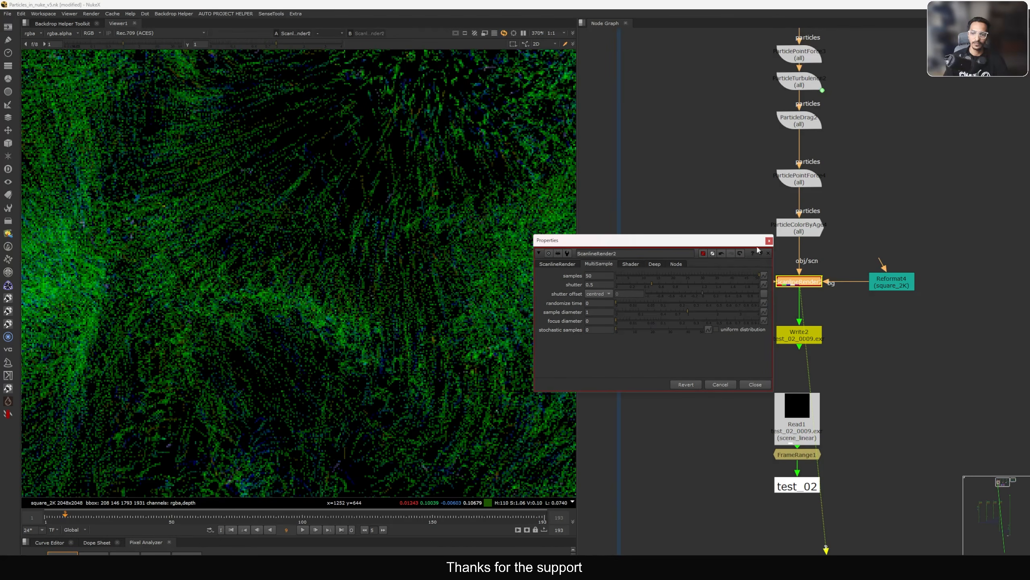
click(769, 241)
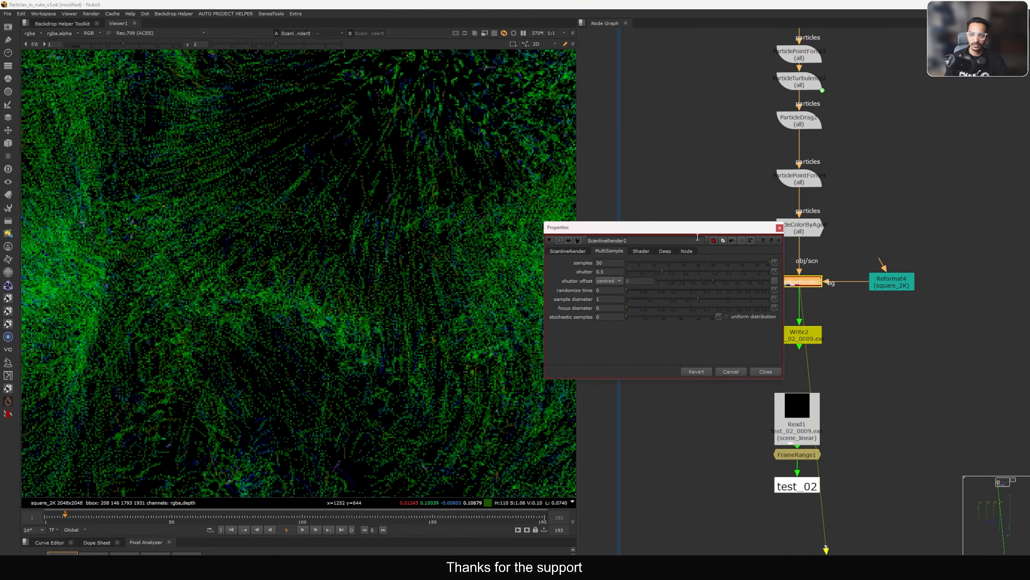
drag(678, 229, 665, 223)
- Review ScanlineRender2's shader settings and the available motion vector channels, then close the properties without choosing one
click(649, 245)
click(630, 264)
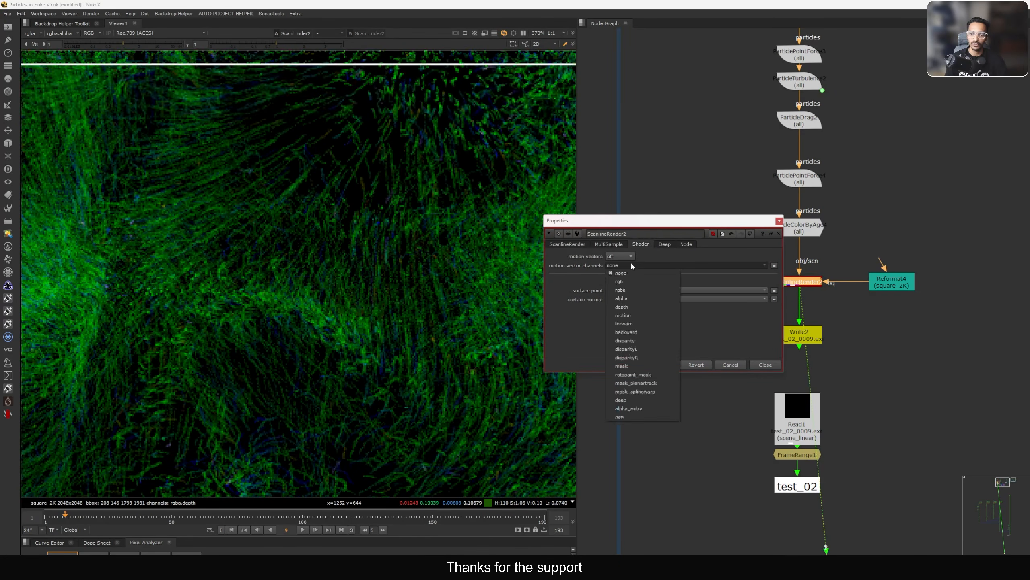
click(587, 289)
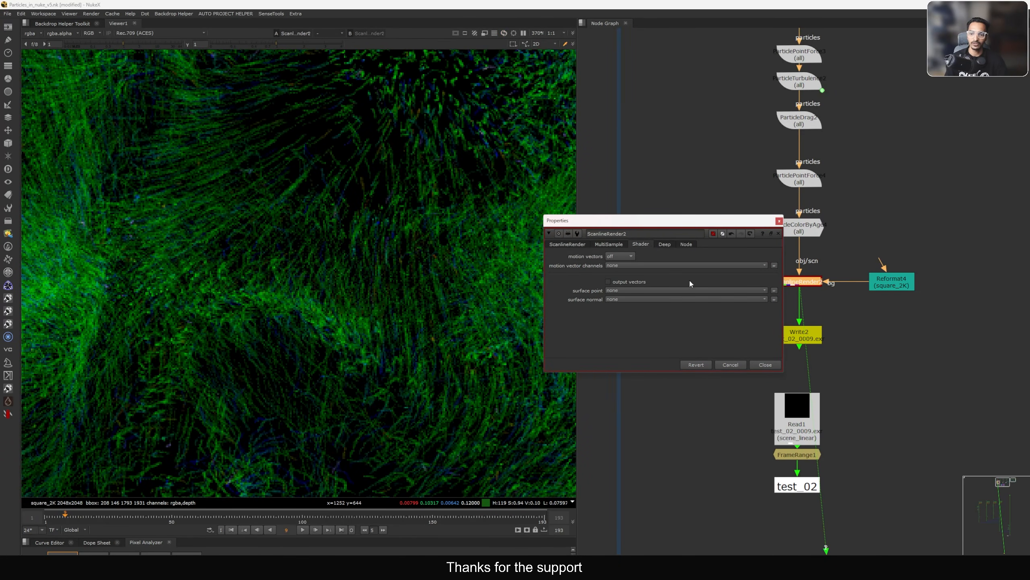
click(778, 222)
- Examine the wider motion-blurred render and review ScanlineRender2's MultiSample settings, then close its properties
drag(784, 327, 783, 334)
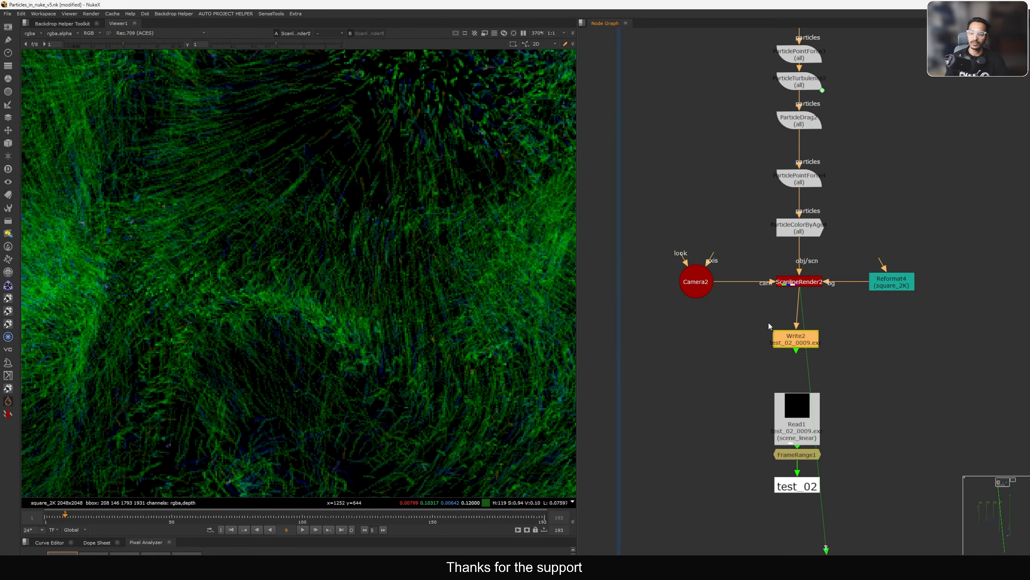
scroll(335, 301, down, 1)
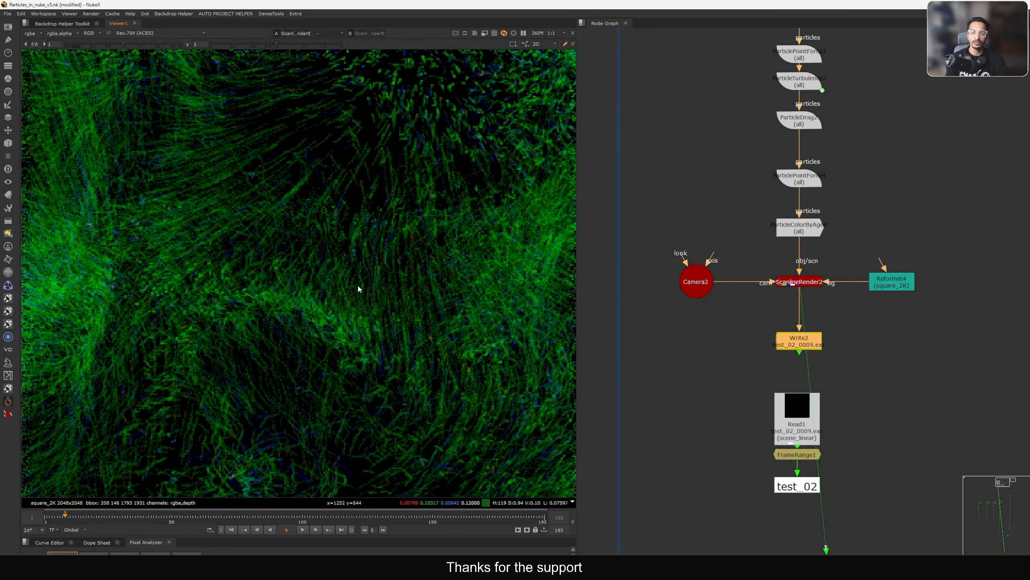
scroll(333, 251, down, 4)
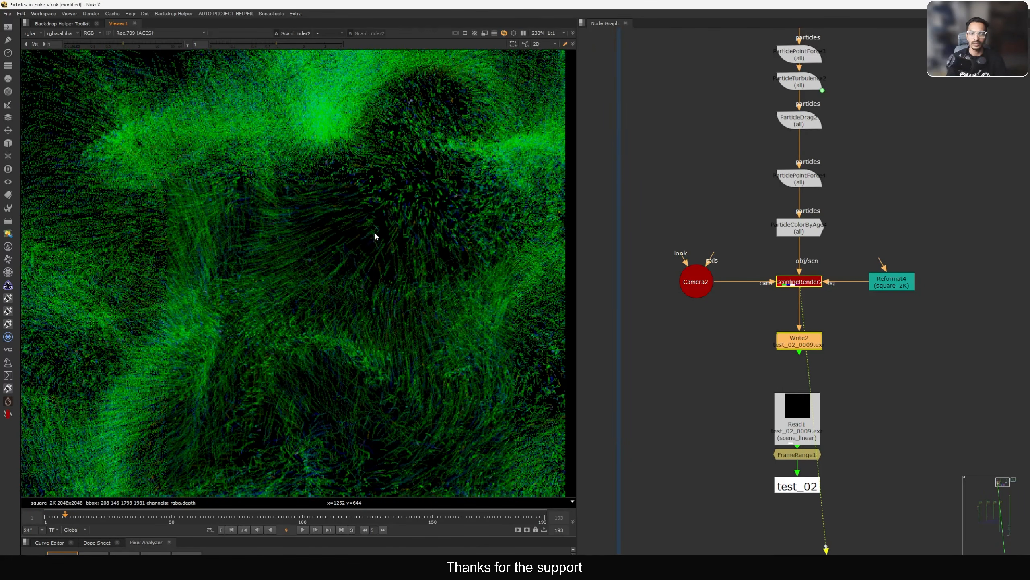
double_click(789, 282)
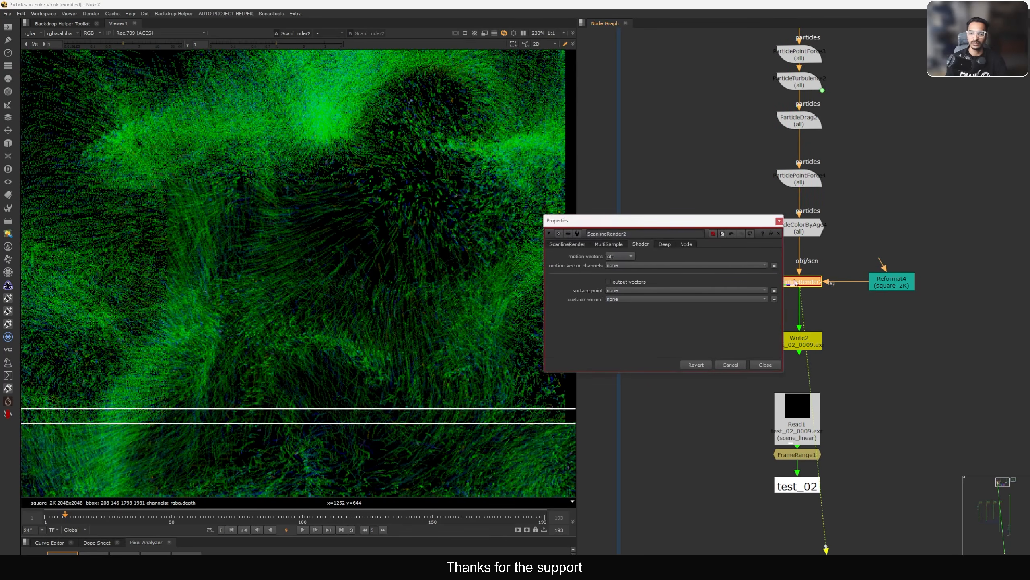
click(601, 245)
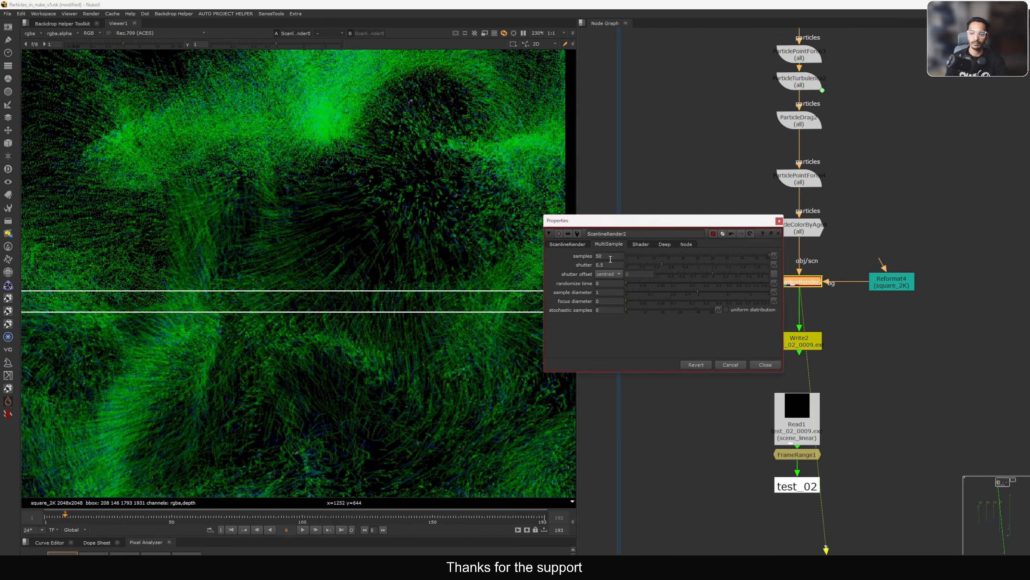
click(770, 364)
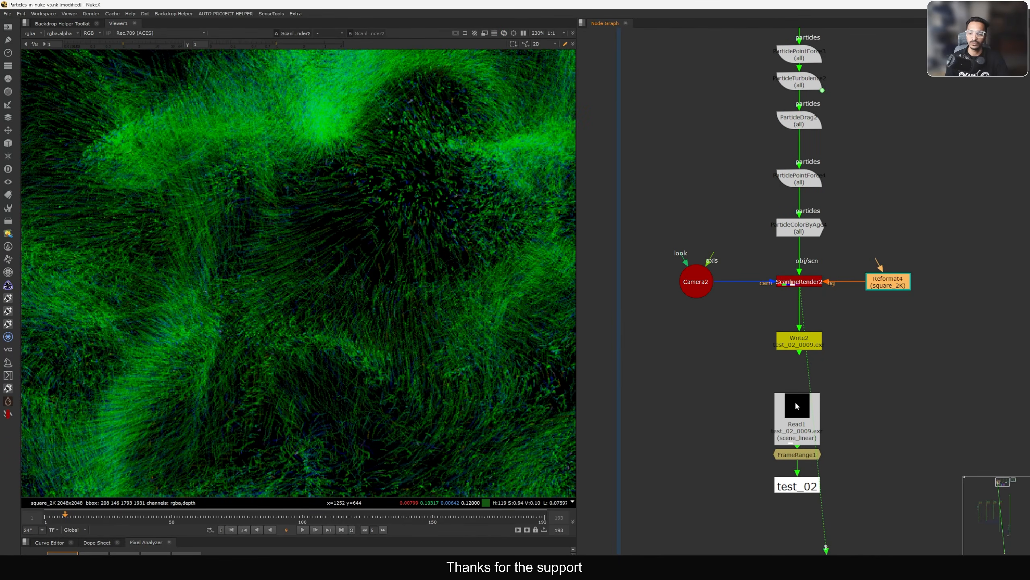
- Set ScanlineRender2's MultiSample samples to 1 with its output displayed, and close the properties
drag(796, 406, 794, 406)
key(1)
click(793, 283)
key(1)
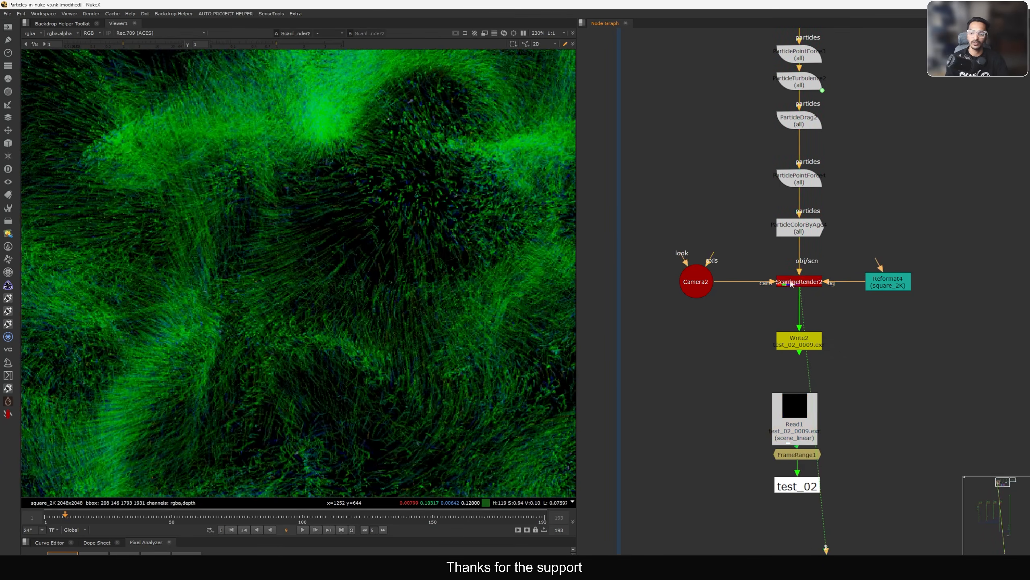
double_click(793, 283)
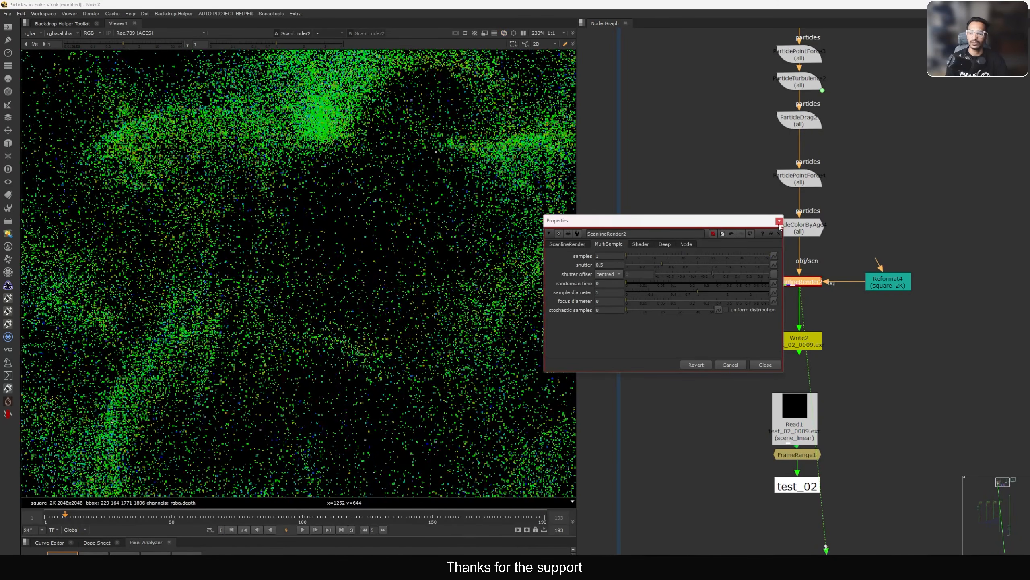
click(779, 222)
drag(779, 223, 774, 224)
- Fit the full square_2K frame in the viewer and display ScanlineRender2's output again
key(f)
middle_drag(810, 248, 802, 250)
click(802, 250)
key(1)
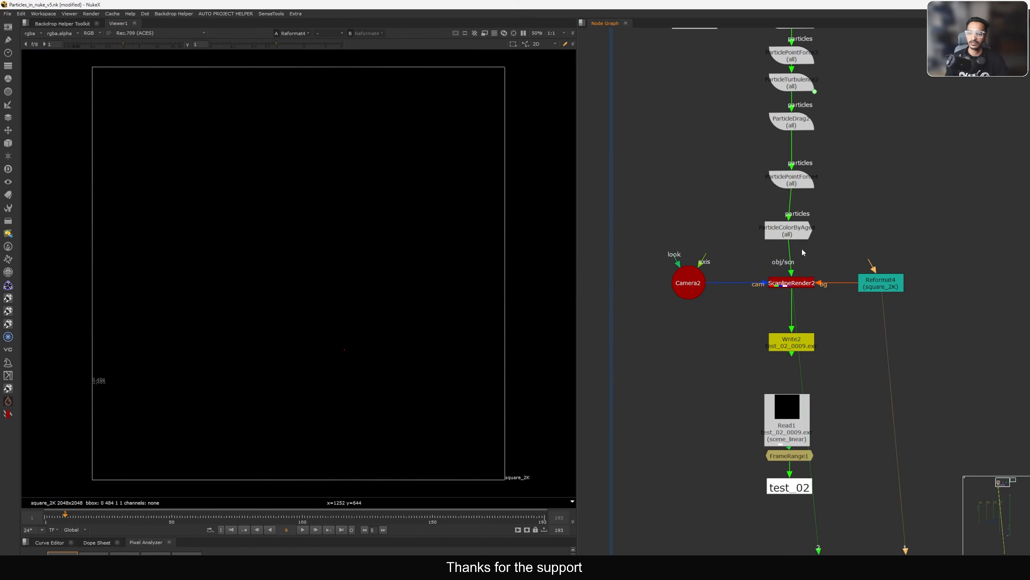
drag(787, 229, 791, 232)
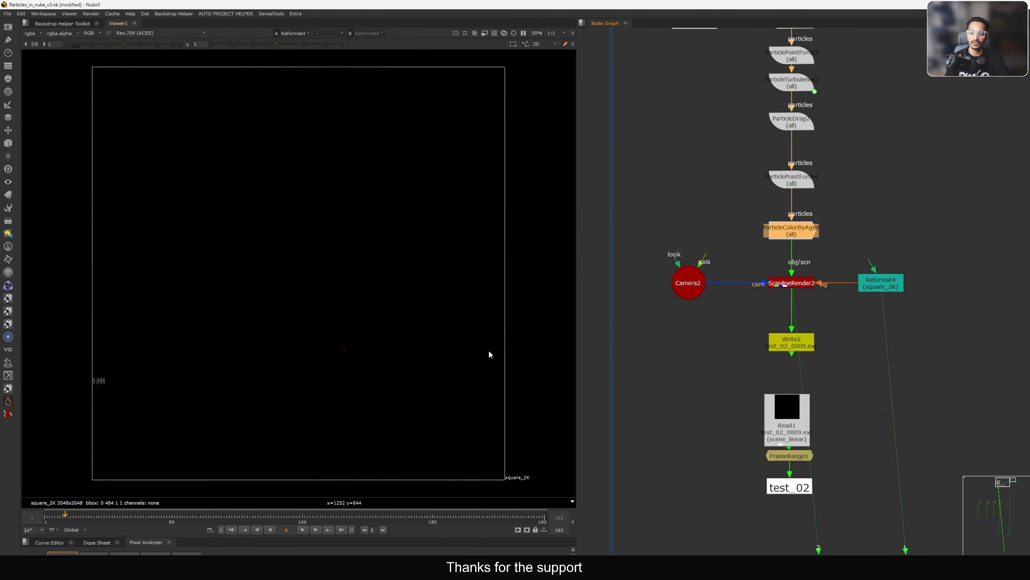
click(875, 291)
click(801, 285)
key(1)
- Play the Read1 render of the test_02 branch in the viewer
middle_drag(761, 416, 743, 348)
drag(772, 351, 775, 346)
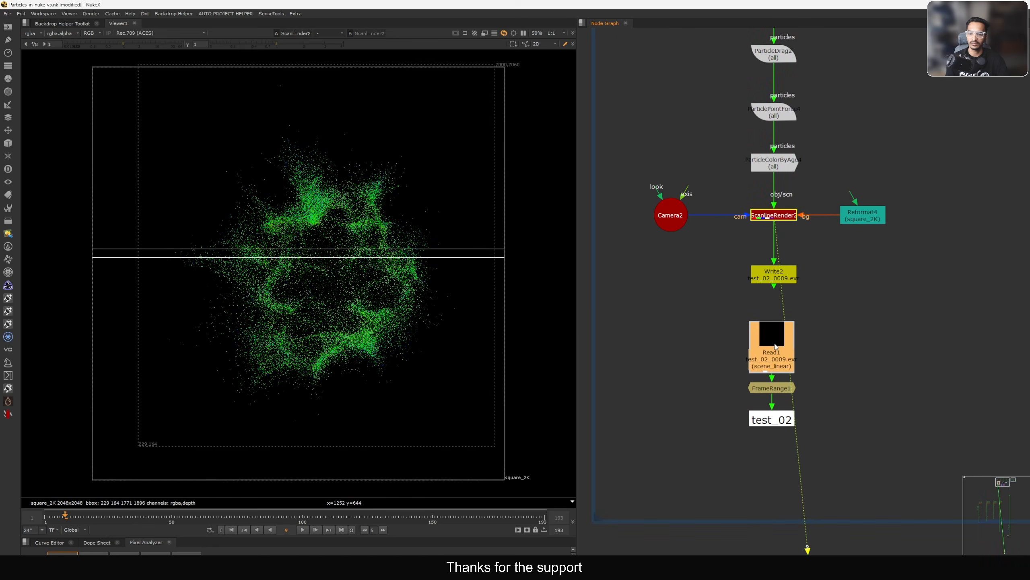
key(2)
key(l)
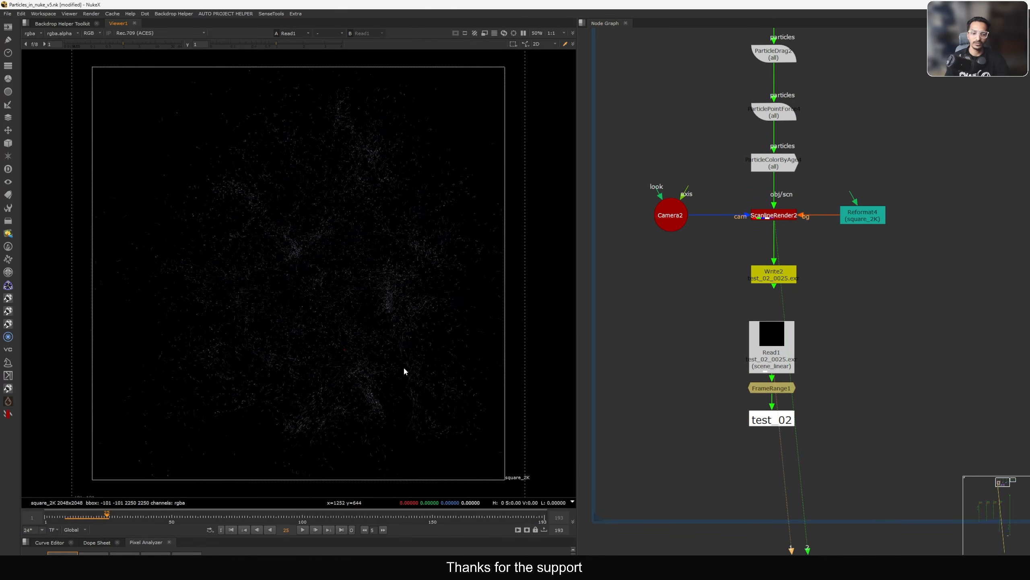
- Display the test_01 render from Read2 and scrub back to frame 12
scroll(755, 349, down, 5)
middle_drag(898, 350, 737, 312)
scroll(759, 309, up, 4)
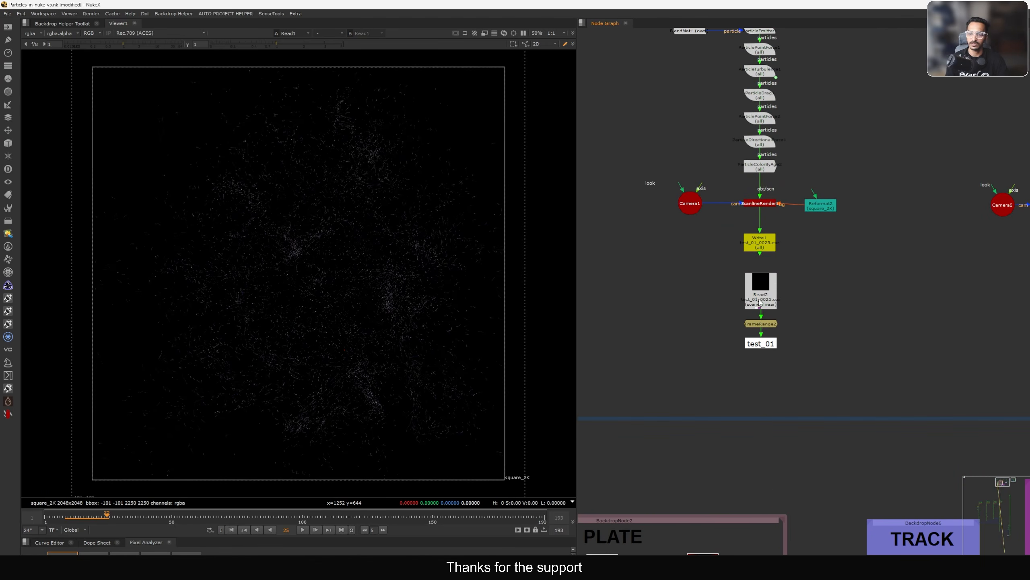
click(760, 293)
key(1)
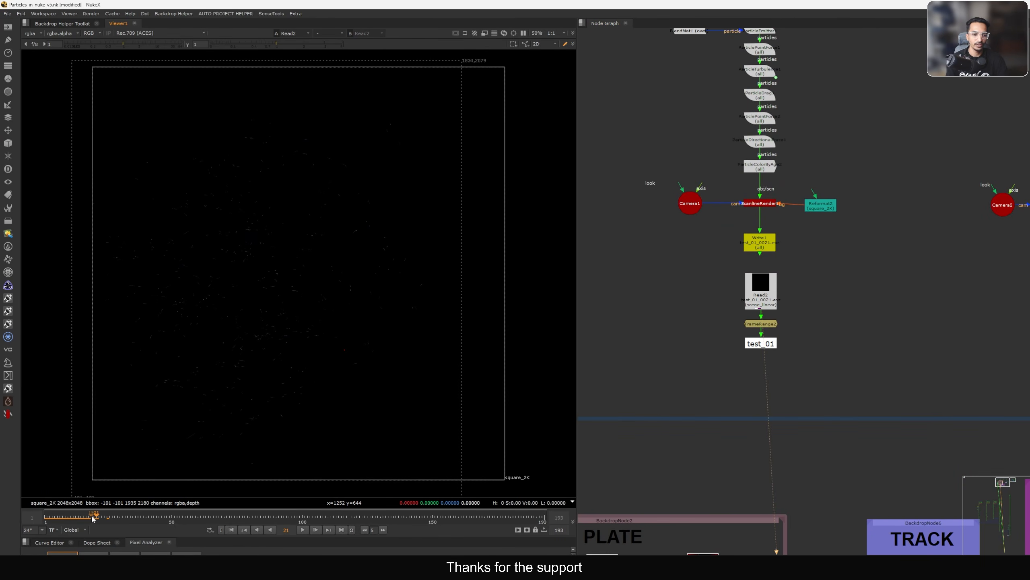
drag(93, 518, 71, 524)
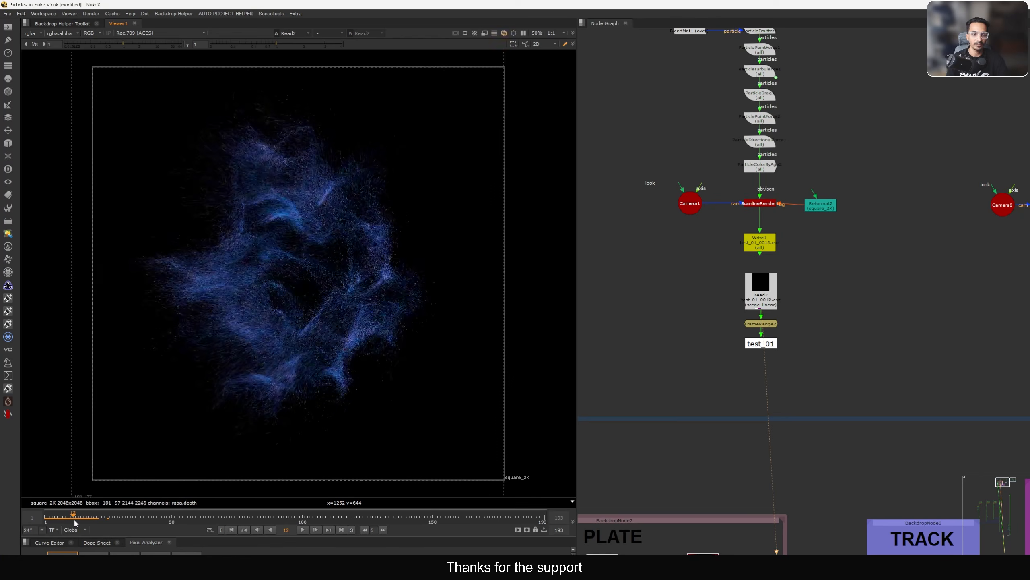
drag(72, 521, 74, 522)
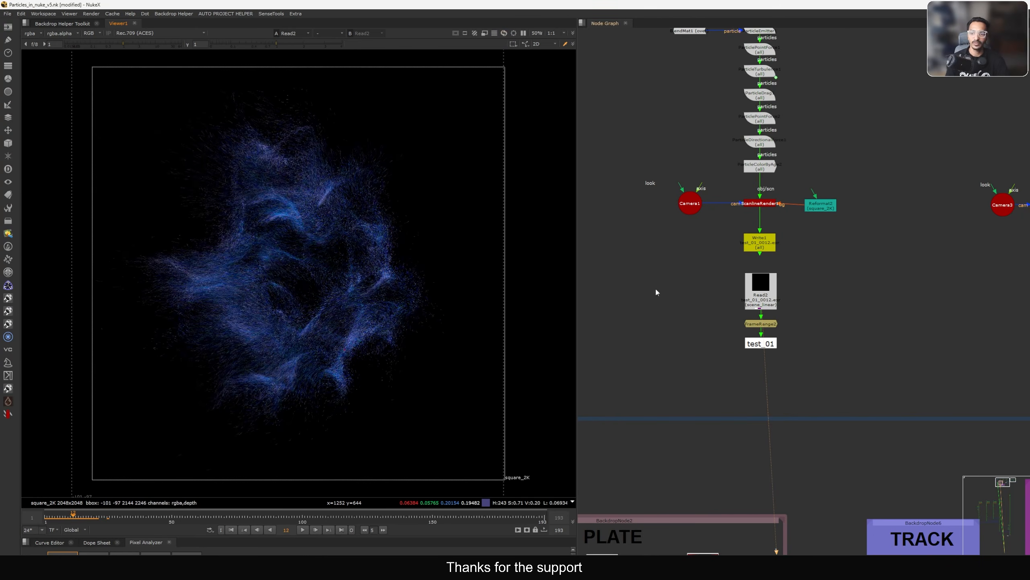
- Open ParticleDirectionalForce1's properties in the test_01 branch and scrub the render back to frame 6
middle_drag(719, 145, 758, 262)
scroll(791, 189, up, 6)
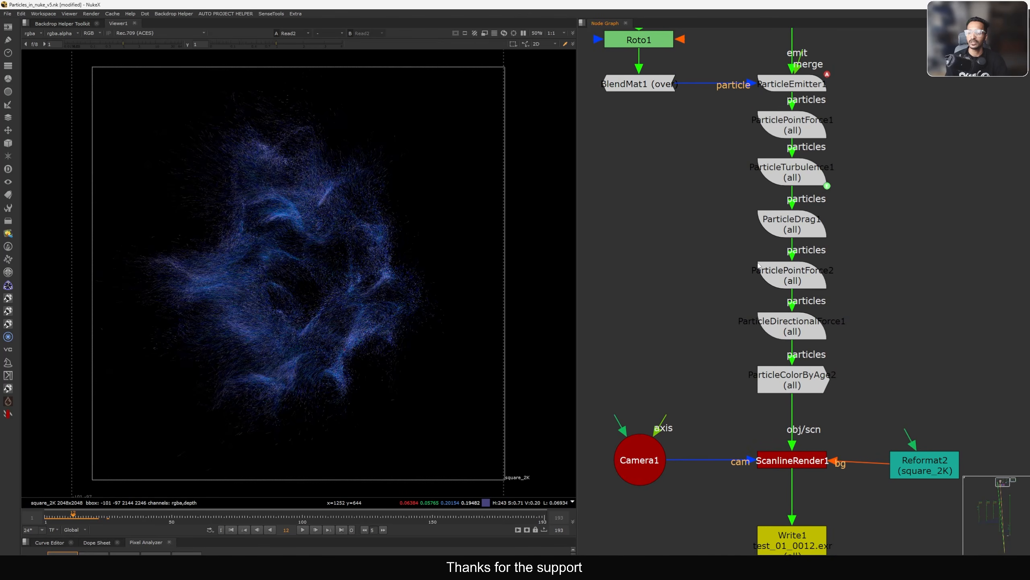
click(795, 335)
scroll(795, 335, up, 2)
click(768, 354)
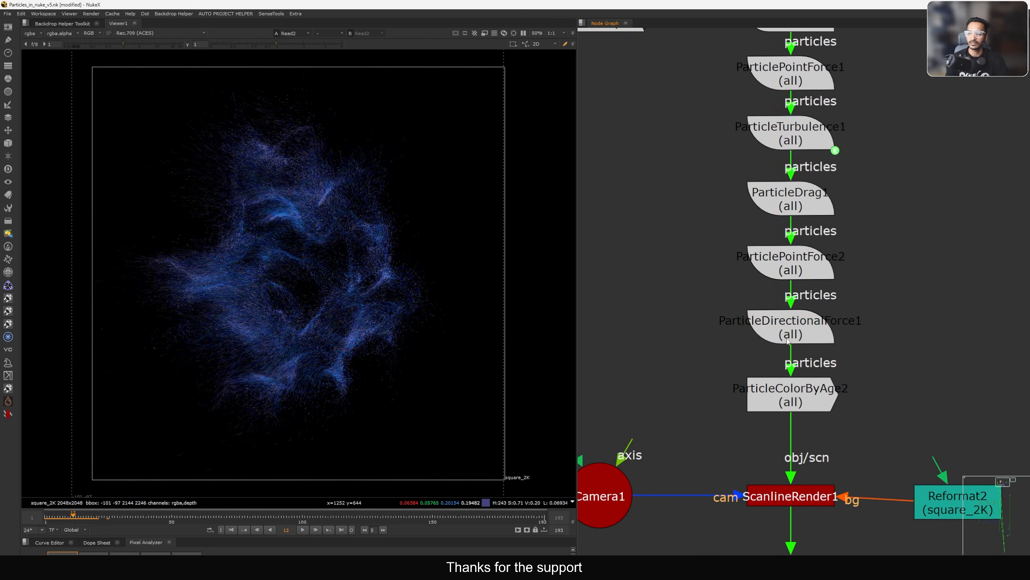
click(794, 335)
double_click(796, 334)
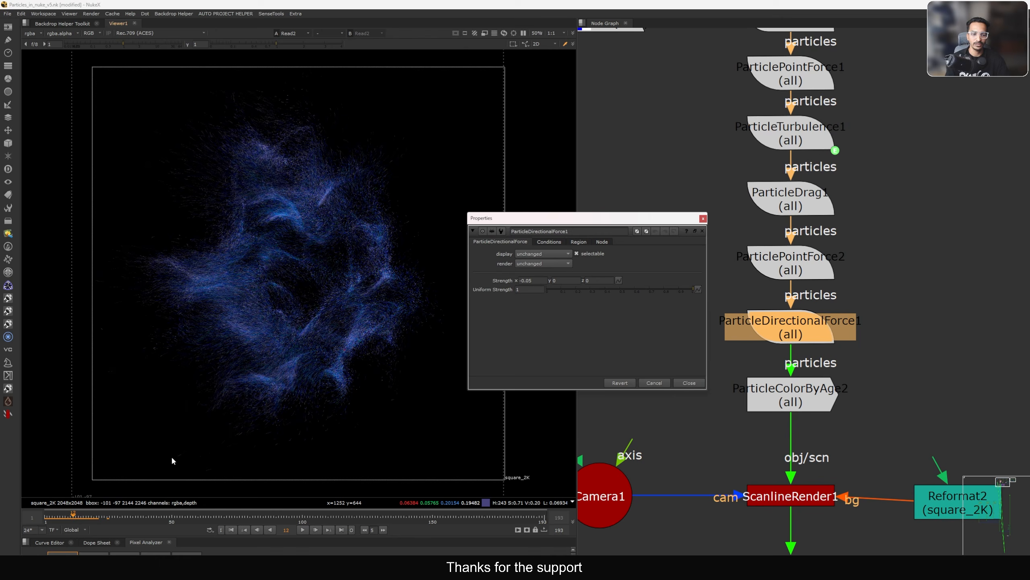
drag(68, 524, 58, 522)
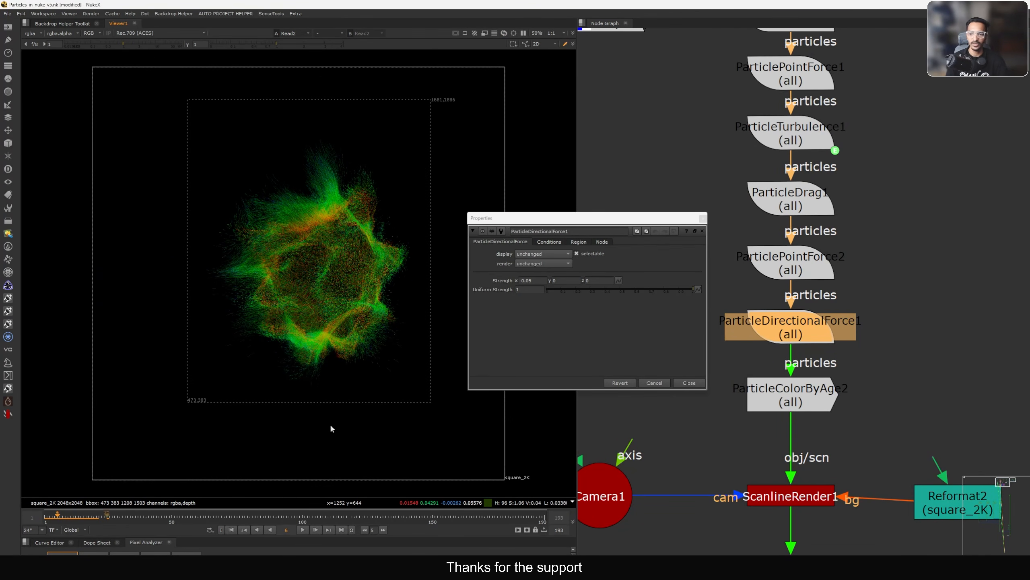
- Display ParticlePointForce2's particles in 3D from an angled view and advance to frame 12
click(785, 280)
key(1)
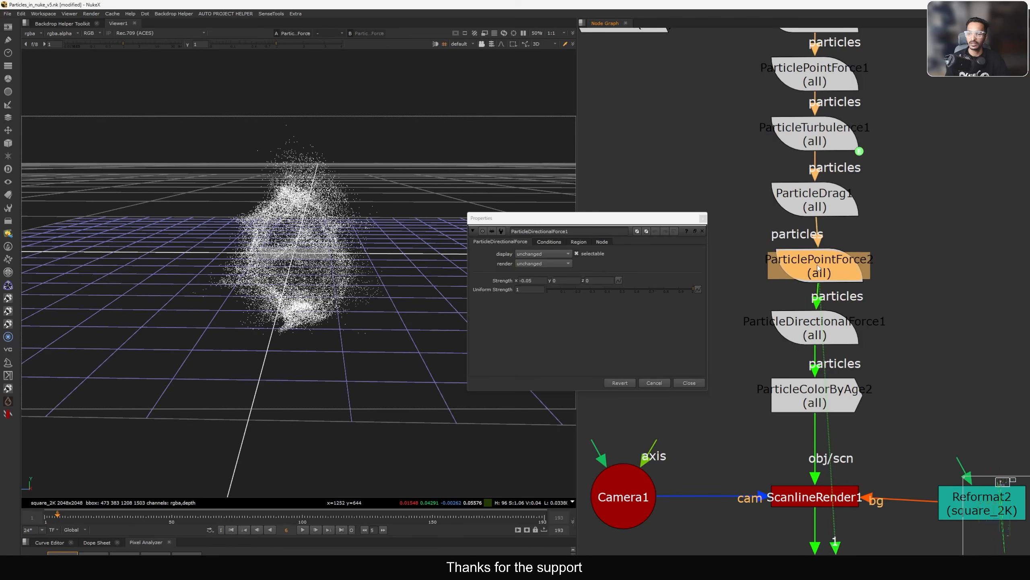
ctrl+drag(344, 320, 298, 341)
key(Right)
key(Right)
key(Right)
key(Right)
key(Right)
key(Right)
- Compare ParticlePointForce2's particles with ParticleDirectionalForce1's output in 3D and play the simulation
drag(828, 331, 828, 332)
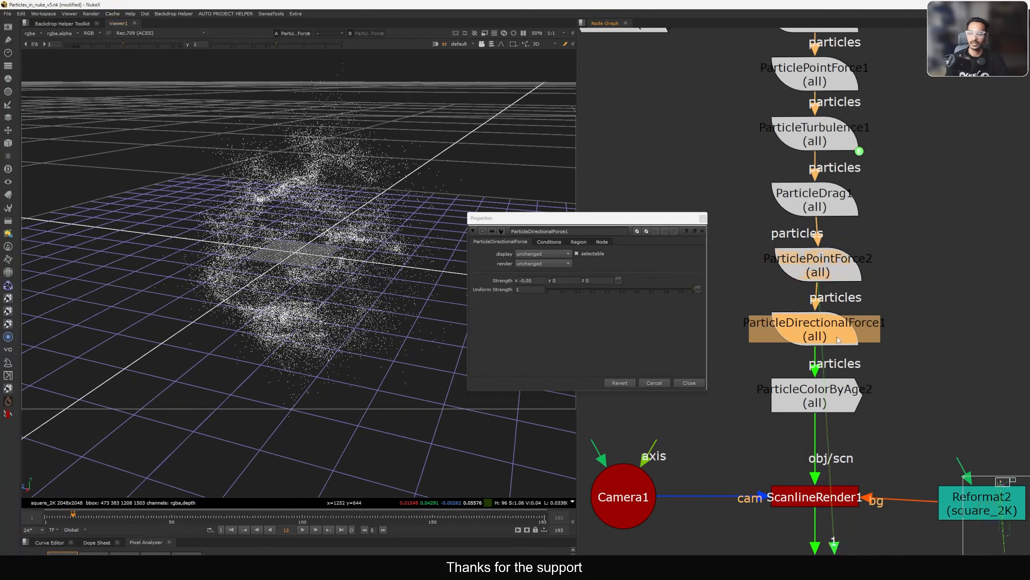
drag(830, 272, 828, 272)
click(830, 331)
key(1)
click(775, 279)
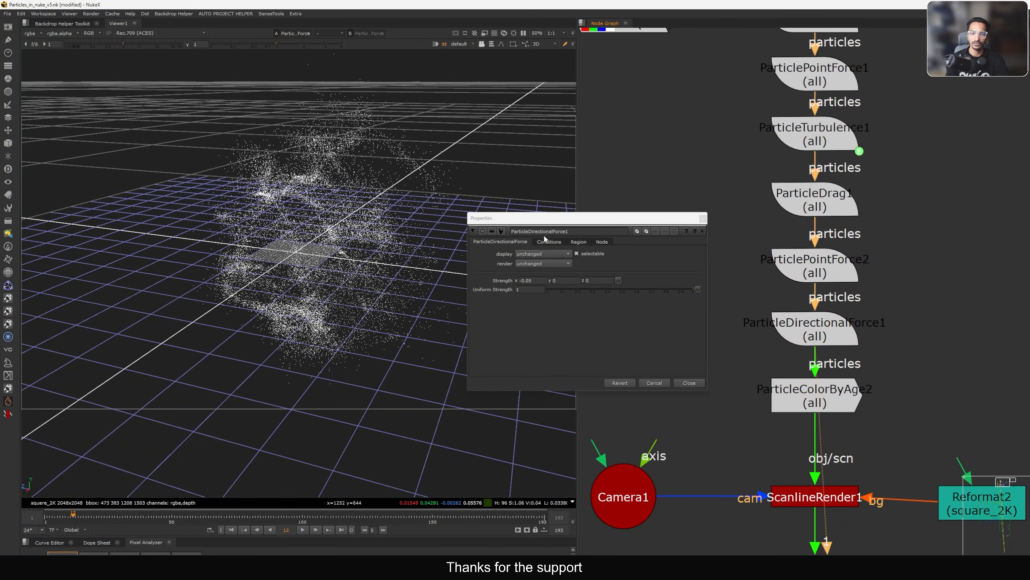
drag(594, 223, 687, 190)
click(302, 530)
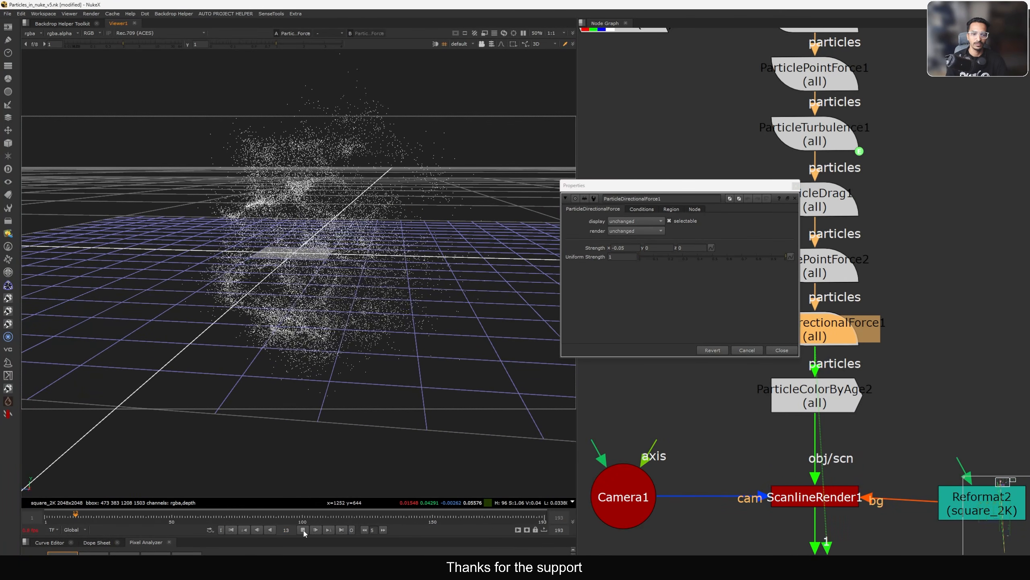
- Close ParticleDirectionalForce1's properties and display ParticleColorByAge2's output
click(780, 351)
click(816, 400)
key(1)
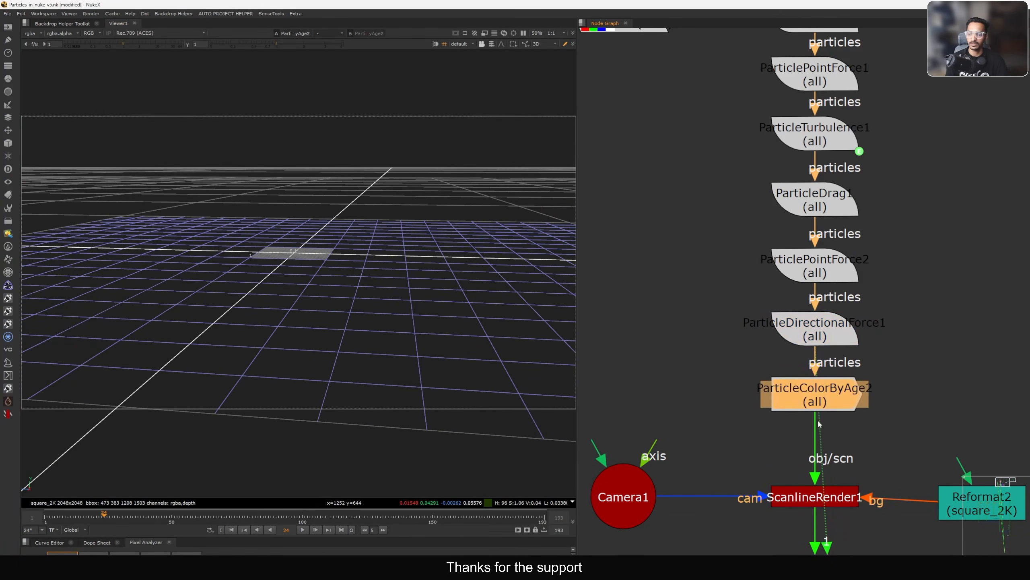
- Lower the samples in ScanlineRender1's MultiSample settings and close its properties
click(818, 424)
middle_drag(821, 479, 794, 442)
click(797, 451)
drag(930, 464, 928, 461)
double_click(791, 461)
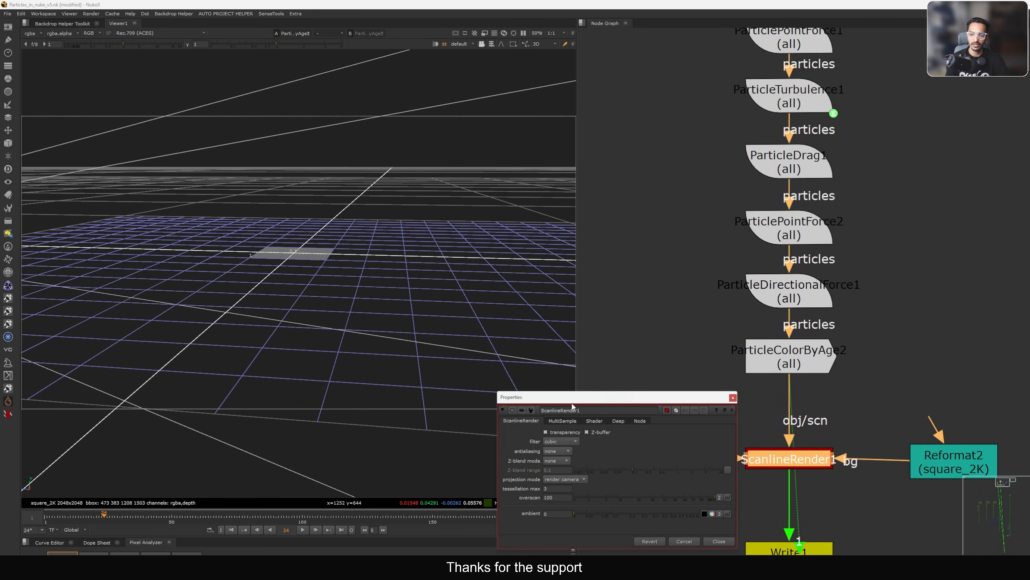
drag(573, 405, 601, 294)
click(591, 309)
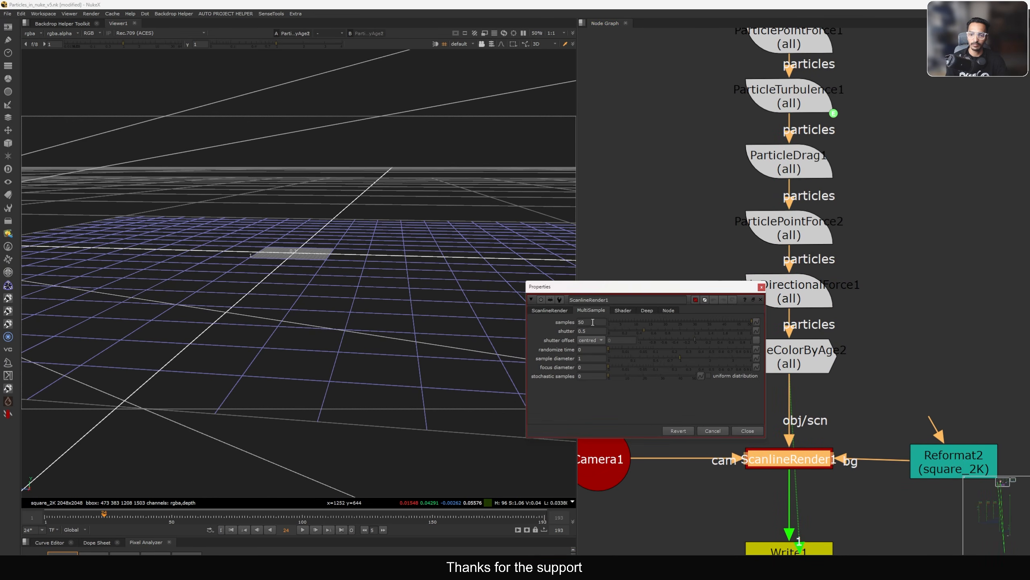
click(762, 287)
- Display ScanlineRender1's output and play it from frame 1, stopping at frame 6
key(1)
click(823, 491)
middle_drag(824, 493, 799, 364)
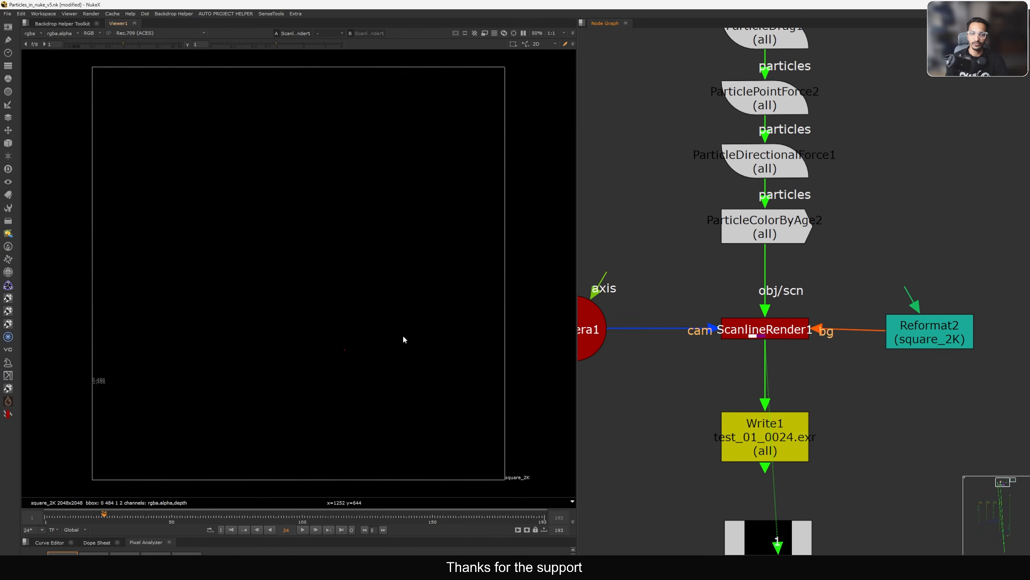
drag(913, 343, 911, 339)
click(232, 531)
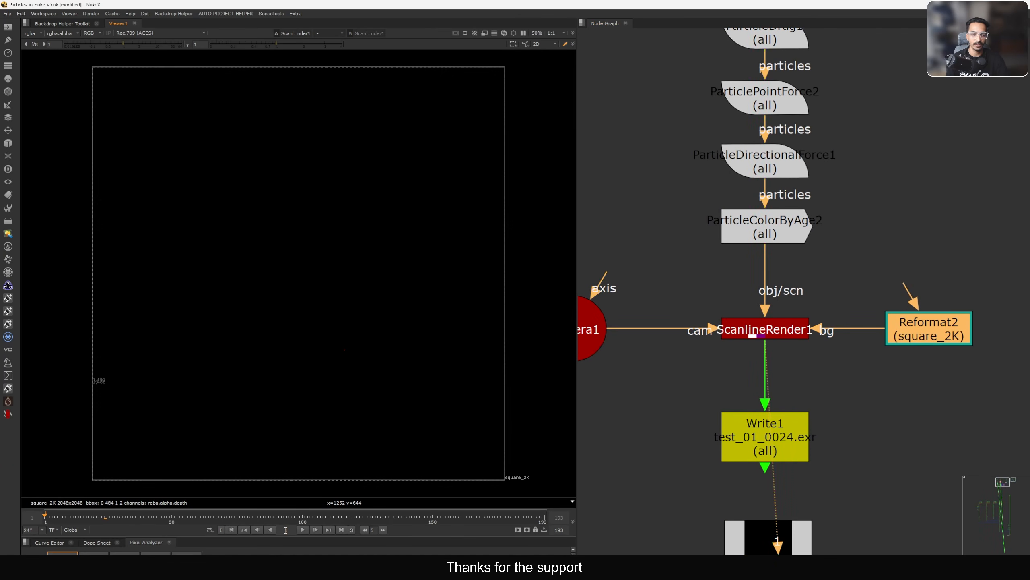
click(302, 531)
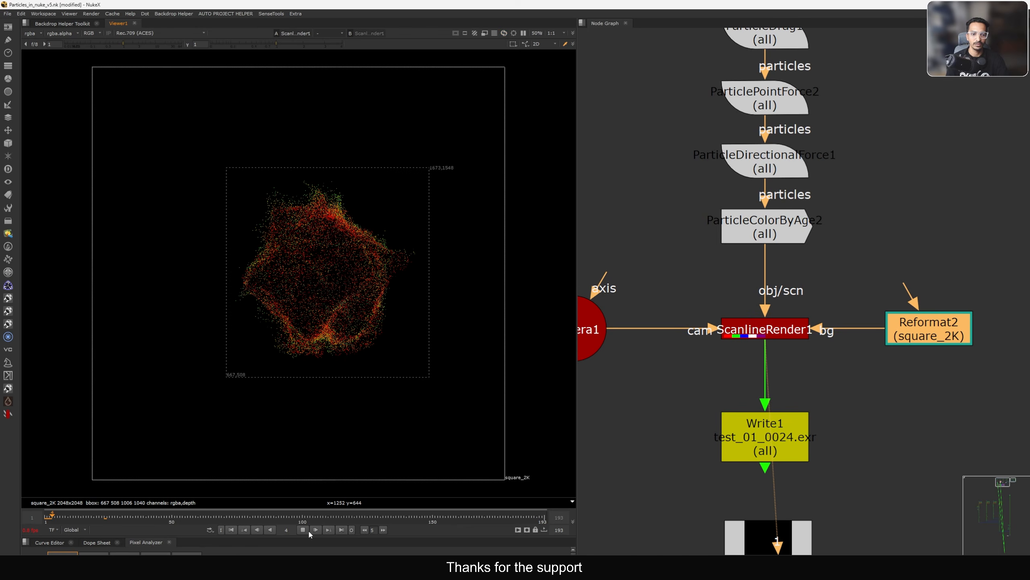
click(303, 529)
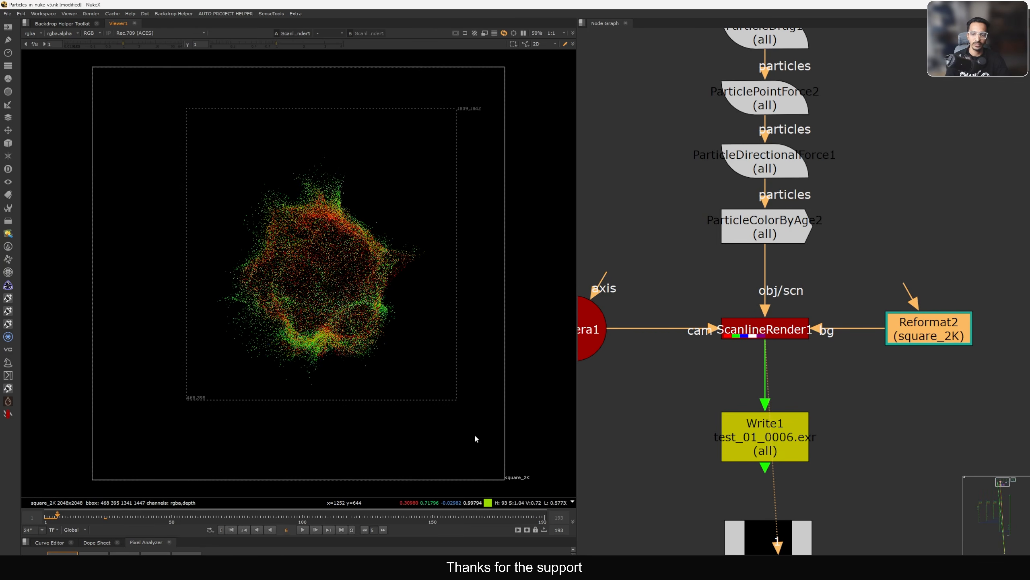
- Disable ParticleDirectionalForce1 to compare the render without its force, and enable it again
click(765, 171)
key(d)
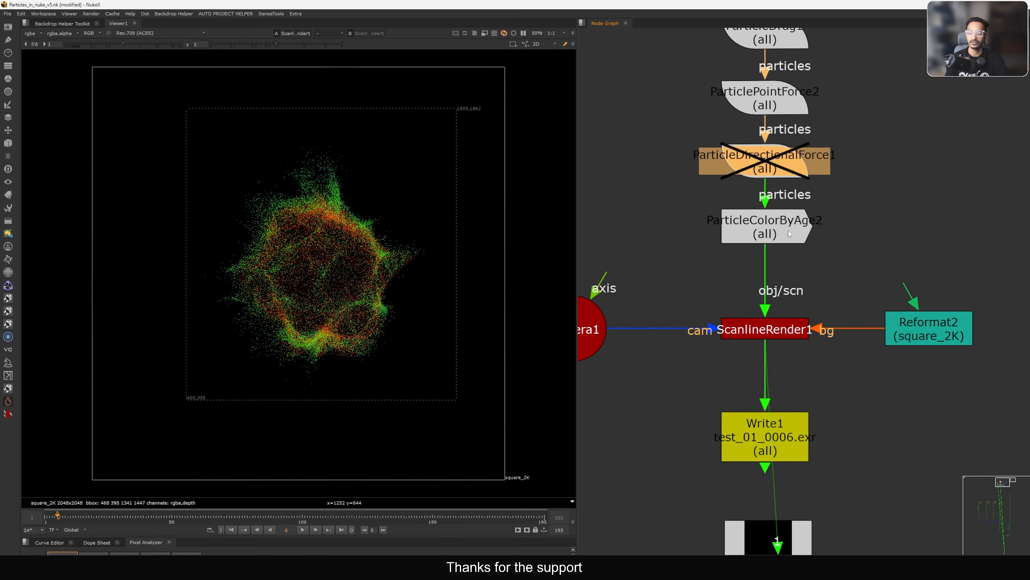
key(d)
- Select the upper particle nodes of the test_01 branch, and bring the test_04 and test_05 setup into view
scroll(775, 228, down, 2)
scroll(788, 290, down, 5)
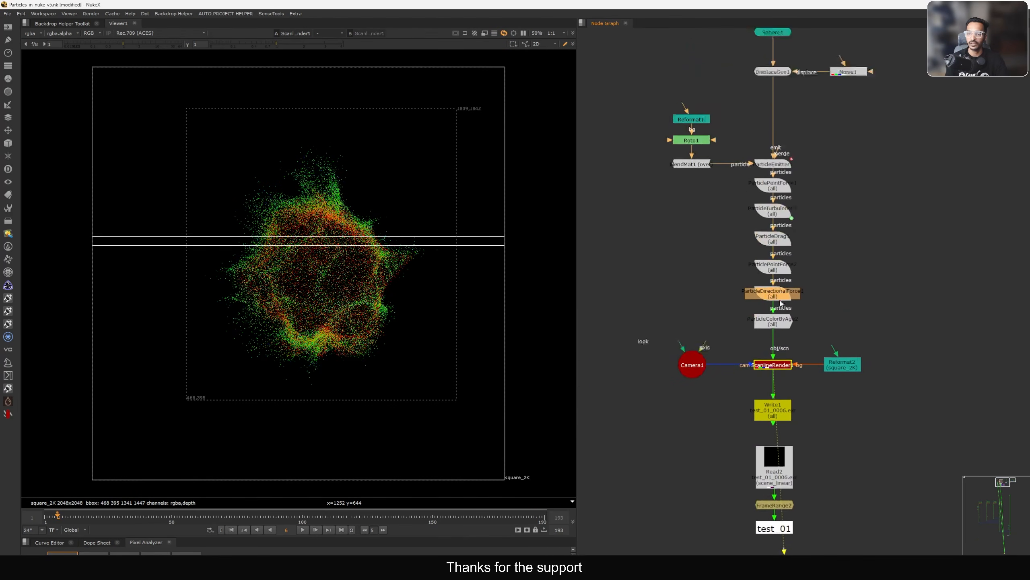
scroll(788, 291, down, 3)
drag(857, 152, 723, 298)
middle_drag(881, 277, 743, 261)
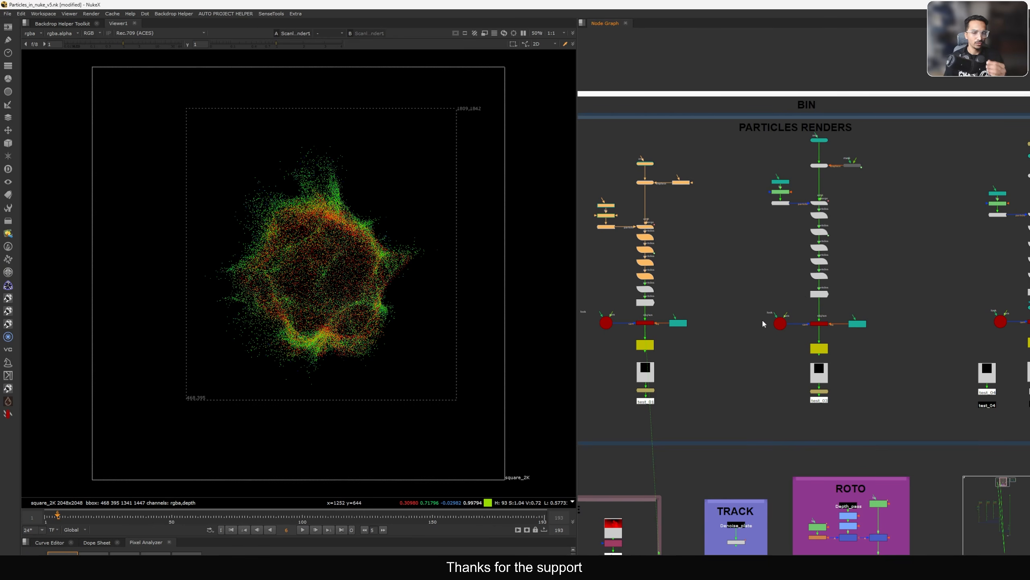
scroll(776, 324, up, 5)
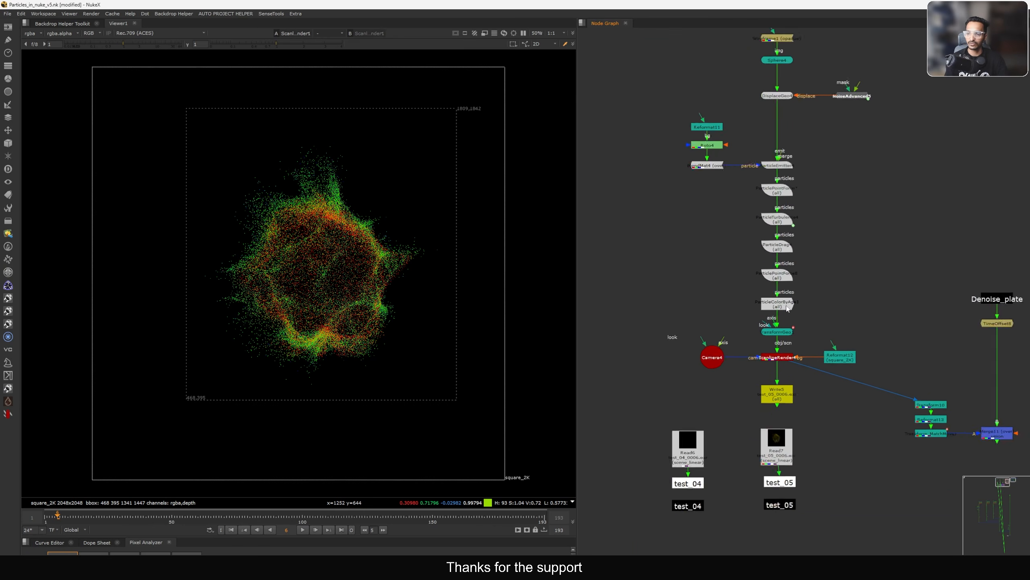
- Display the rendered test_05 sequence from Read7, play it, and scrub back to frame 16
scroll(803, 354, down, 4)
click(768, 322)
key(1)
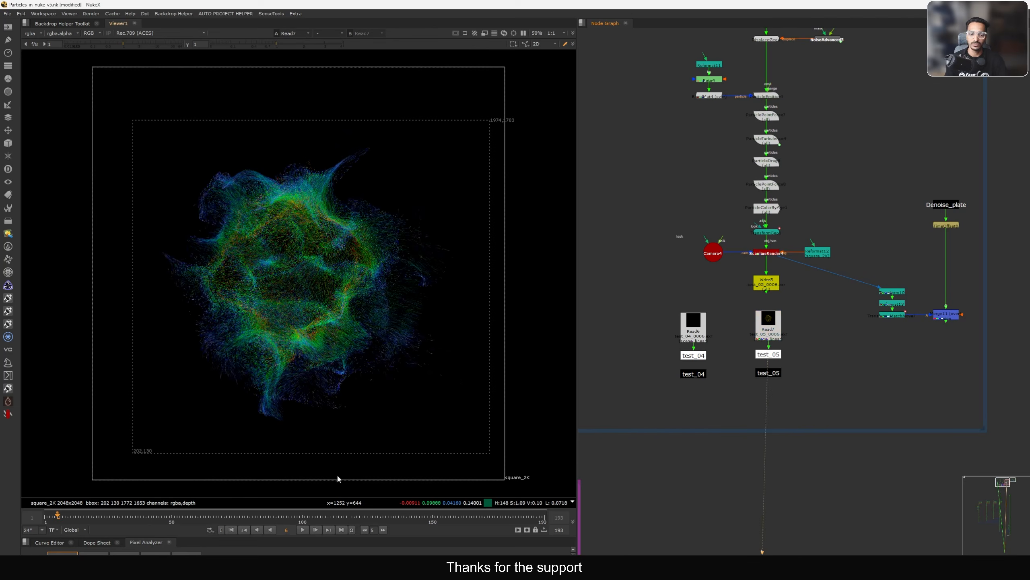
click(303, 530)
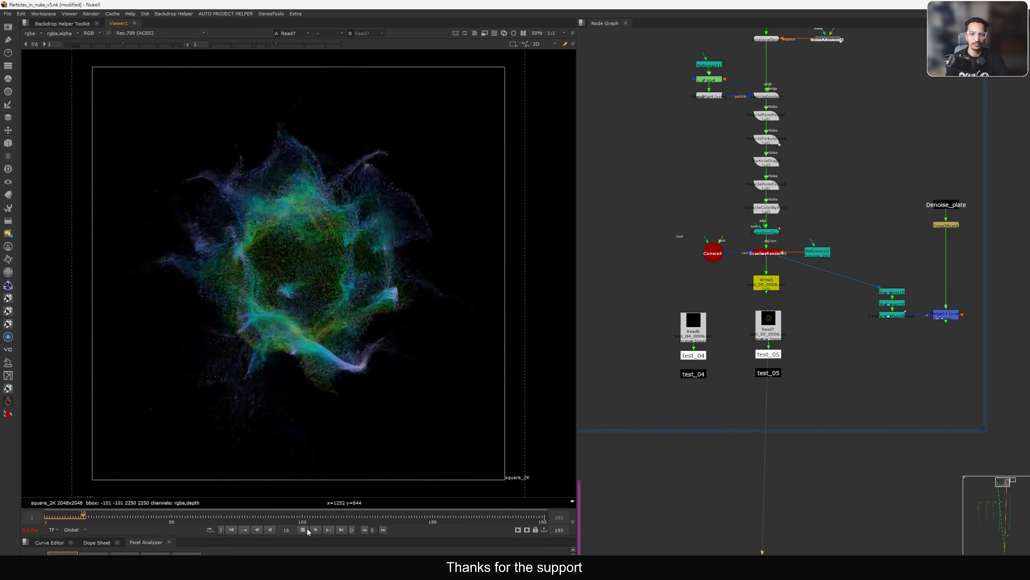
mouse_move(96, 518)
mouse_down()
mouse_move(64, 519)
mouse_move(115, 522)
mouse_move(68, 517)
mouse_move(83, 519)
mouse_up()
- Display the test_05 particle chain node by node, from ParticleEmitter4 through ParticlePointForce7 and ParticleTurbulence4 to ParticleDrag4
middle_drag(742, 283, 749, 344)
scroll(775, 170, up, 2)
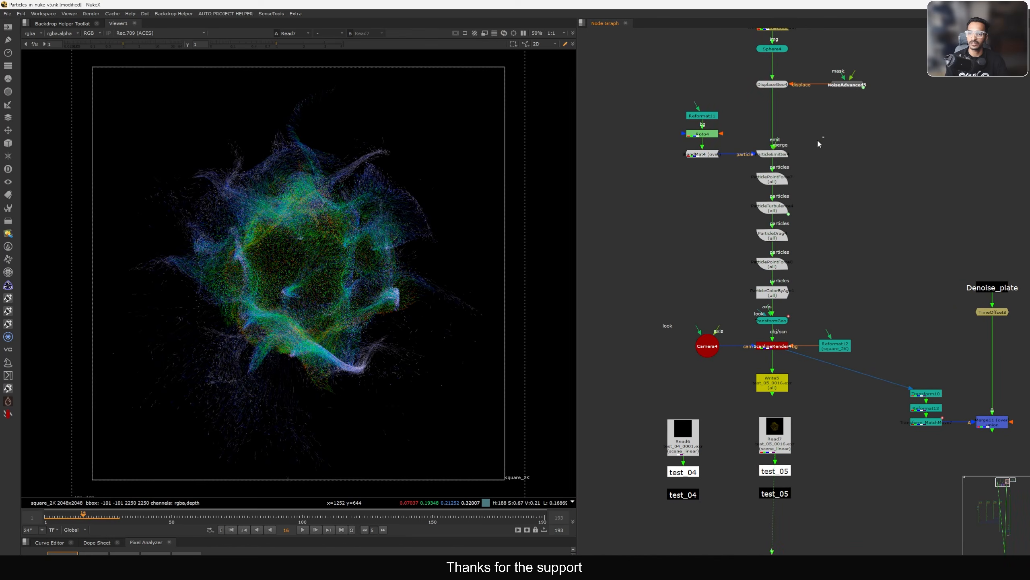
drag(824, 137, 727, 180)
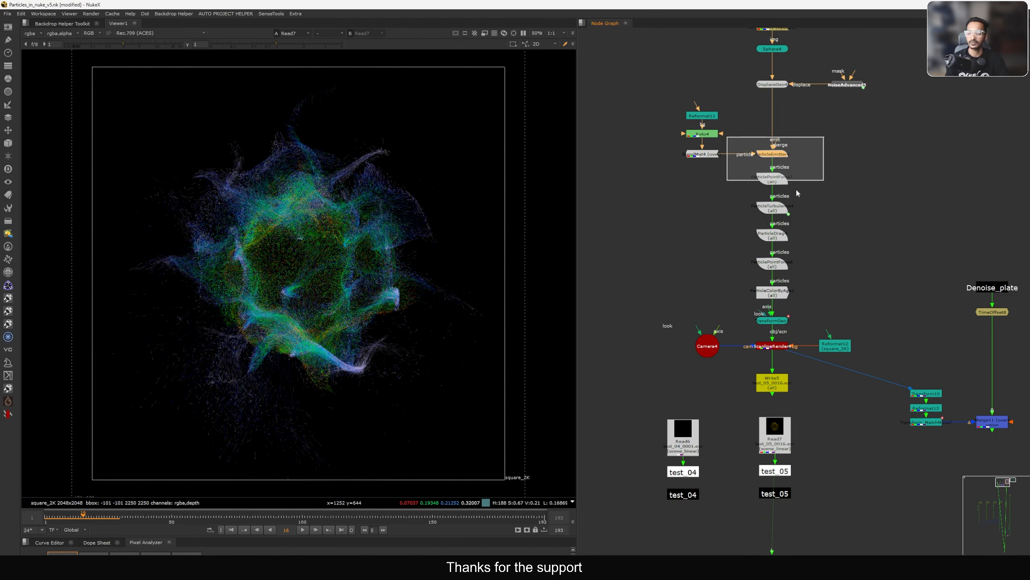
key(1)
scroll(794, 212, up, 3)
click(776, 185)
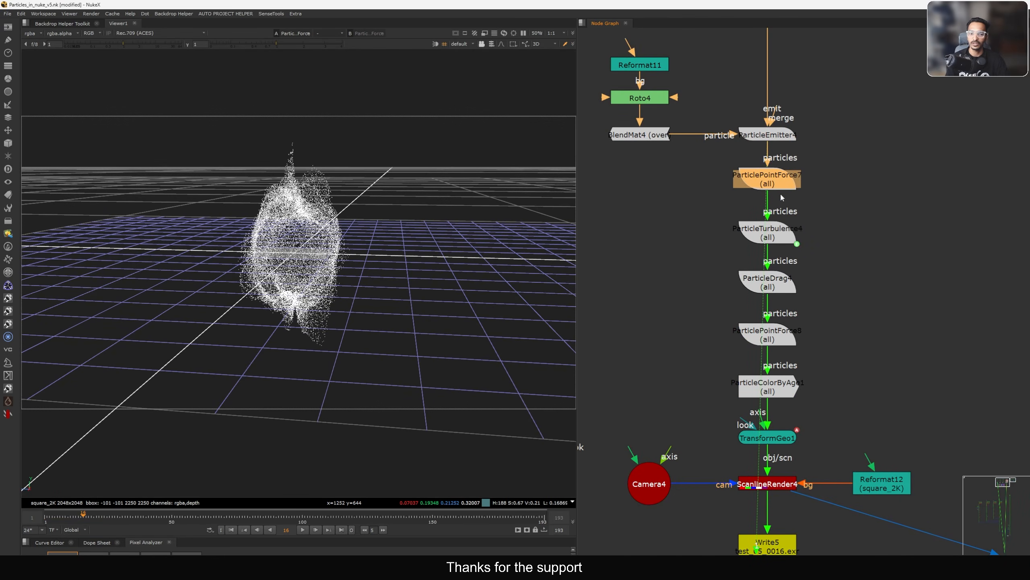
key(1)
click(777, 238)
key(1)
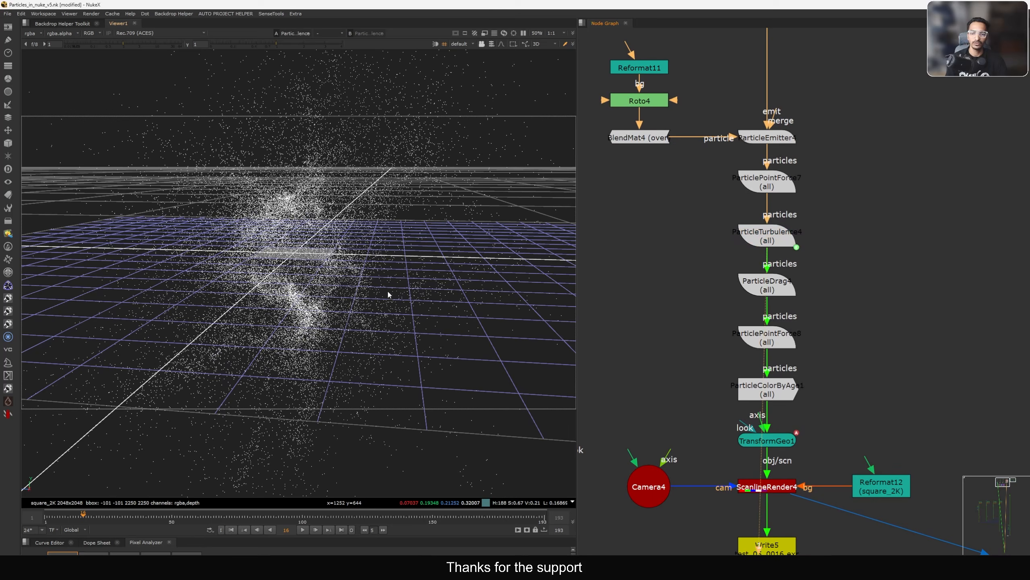
click(679, 290)
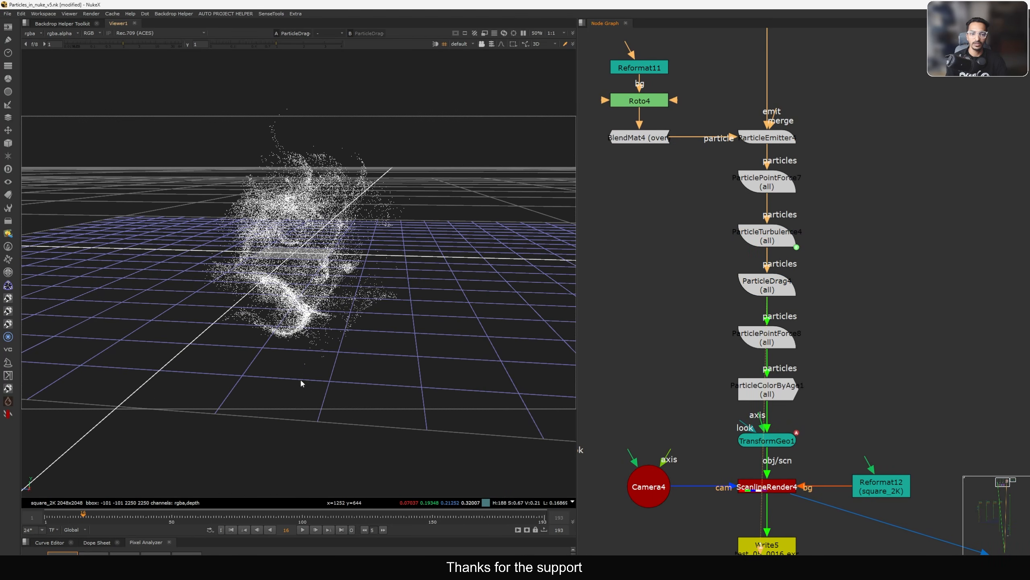
- Return to frame 1 and open the user-defined control in ParticleTurbulence4's properties
click(234, 529)
double_click(767, 242)
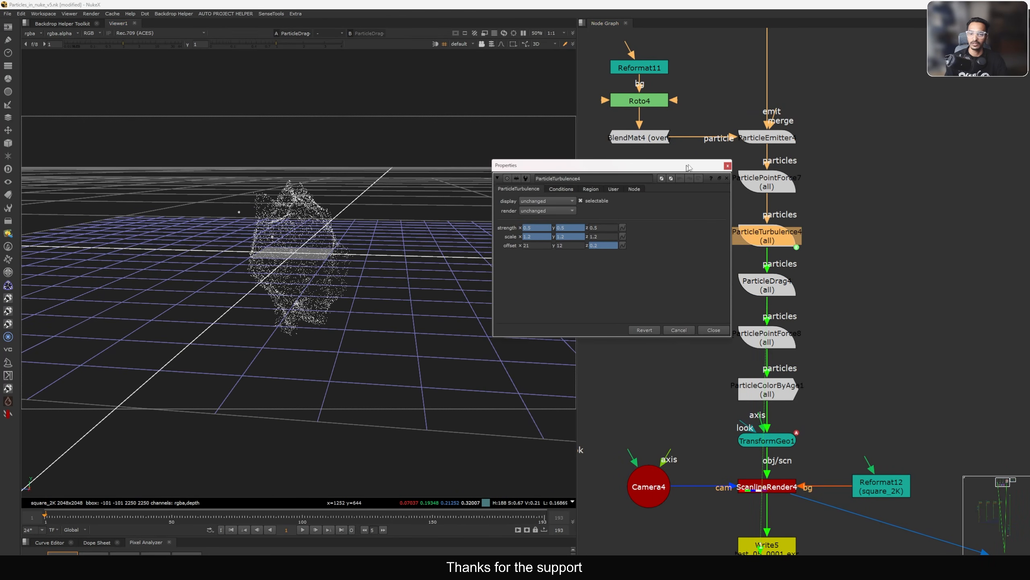
click(652, 178)
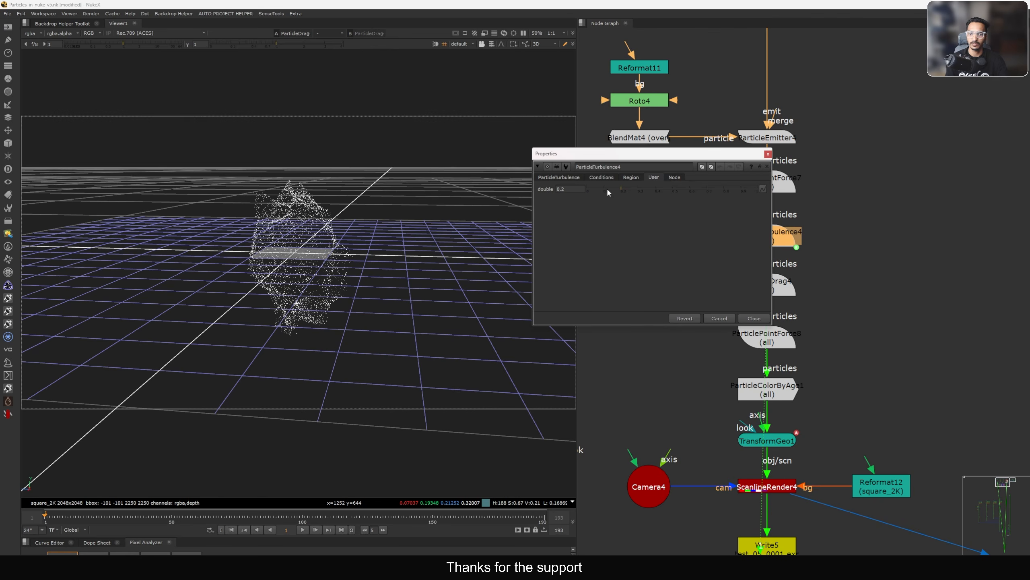
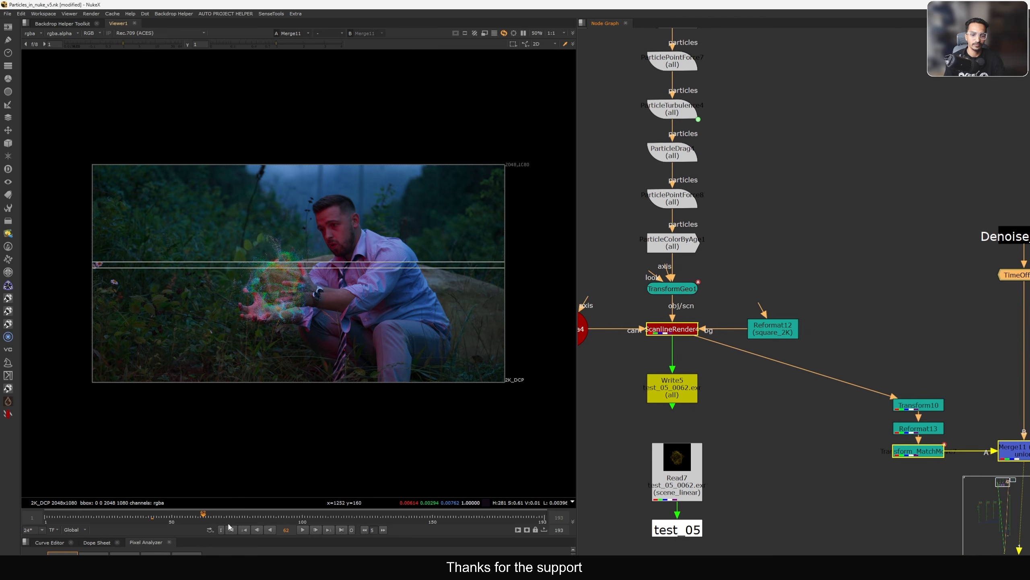
- Feed Transform10 from the rendered test_05 sequence in Read7 instead of from ScanlineRender4
middle_drag(639, 270, 713, 271)
middle_drag(801, 327, 762, 317)
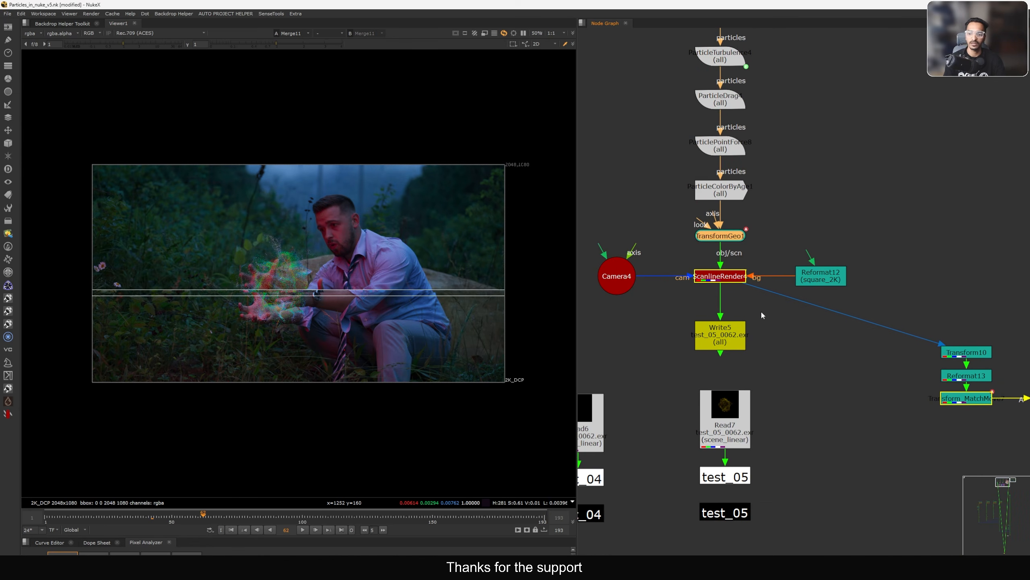
middle_drag(725, 427, 701, 397)
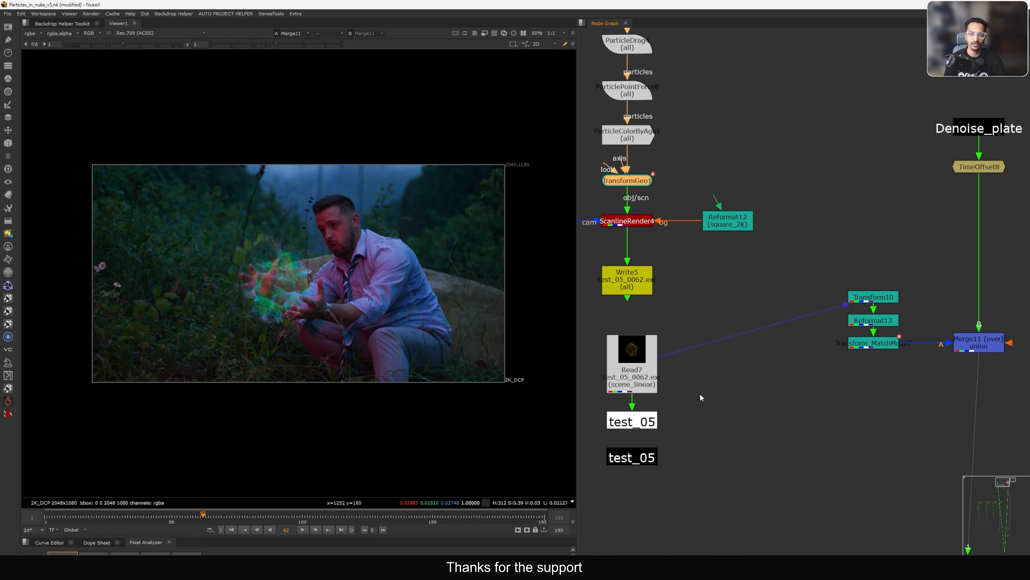
- Play the Merge11 composite of the particles over the plate, stop it, and scrub back to frame 53
click(164, 516)
click(302, 530)
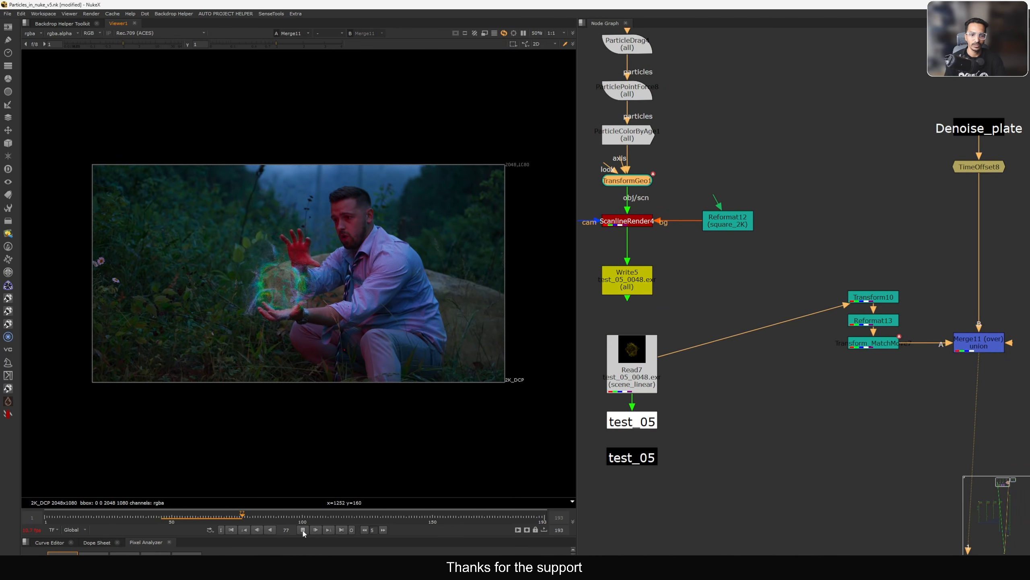
click(303, 529)
drag(253, 518, 179, 523)
- Compare the composite with BlendMat4 disconnected from ParticleEmitter4's particle input, and reconnect it
scroll(762, 276, down, 10)
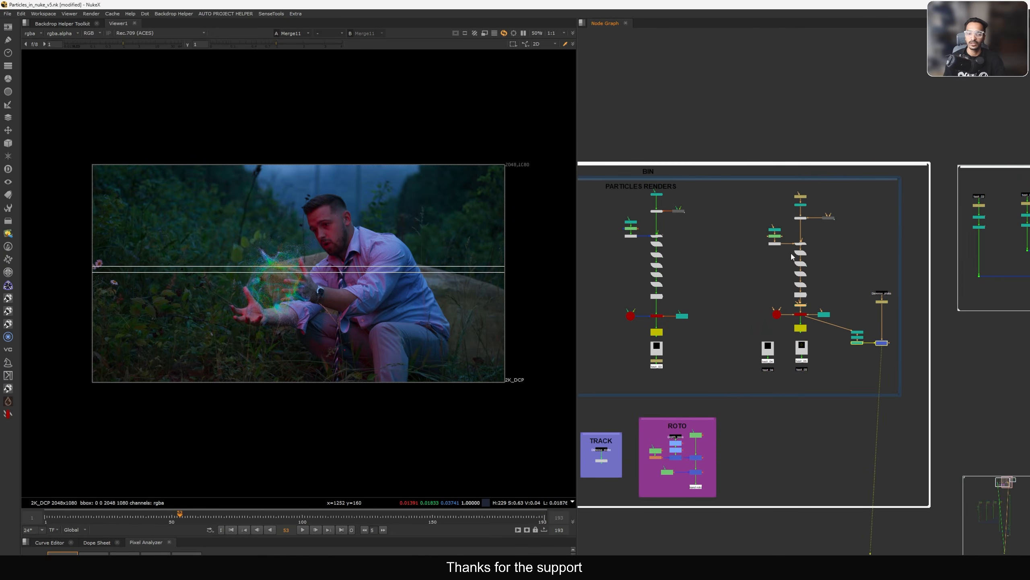
scroll(800, 276, up, 10)
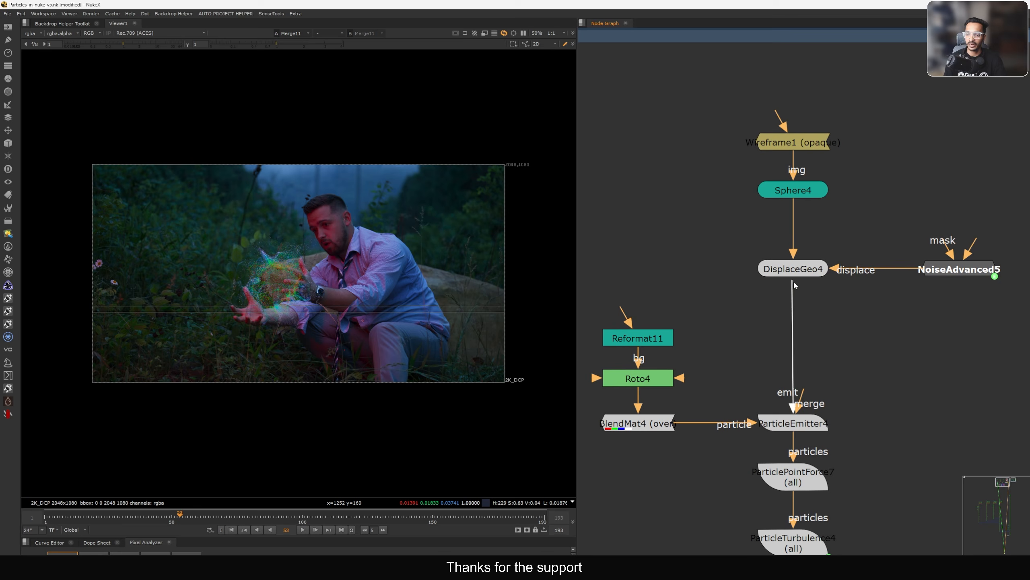
middle_drag(800, 357, 779, 301)
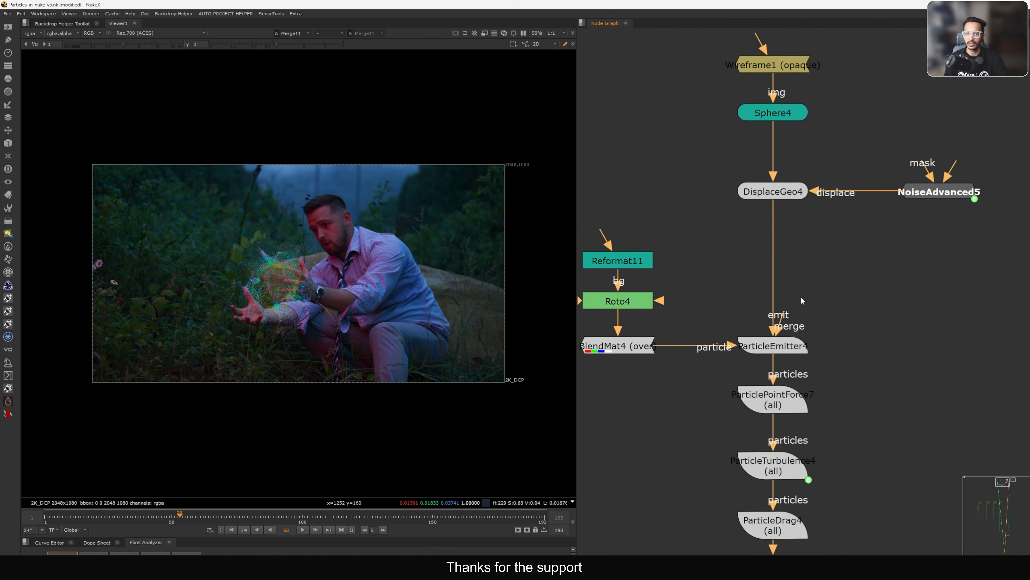
middle_drag(777, 216, 773, 262)
middle_drag(677, 395, 728, 333)
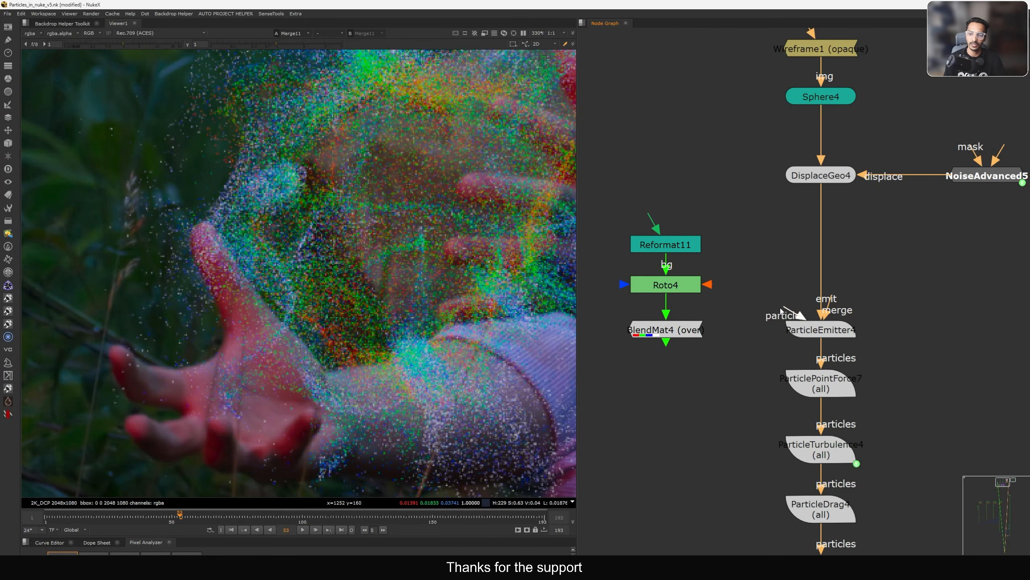
drag(666, 342, 665, 340)
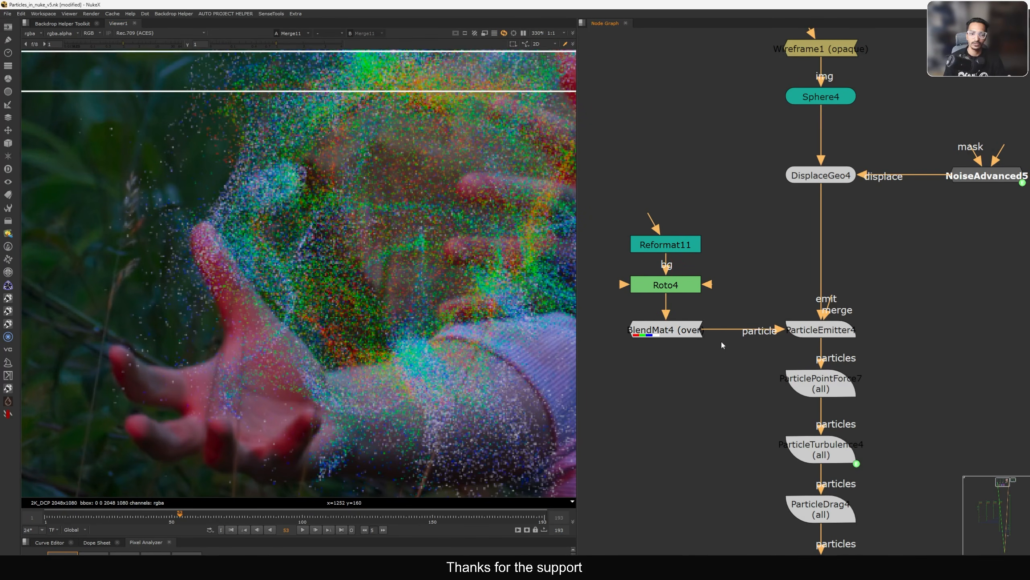
click(678, 289)
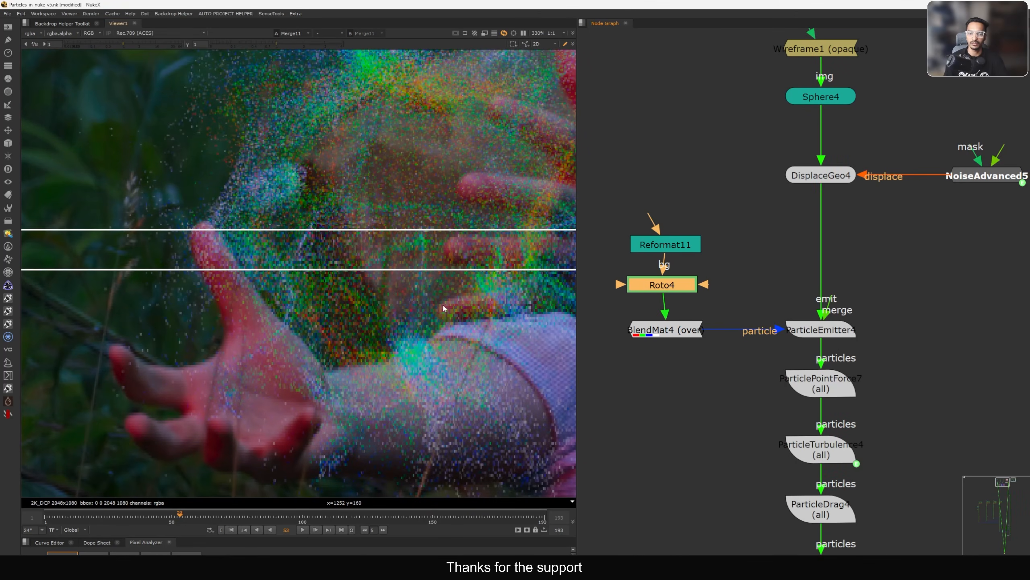
- Display ParticlePointForce7's particles in the 3D view, keeping the node aligned in the chain
scroll(693, 333, down, 5)
scroll(759, 322, up, 4)
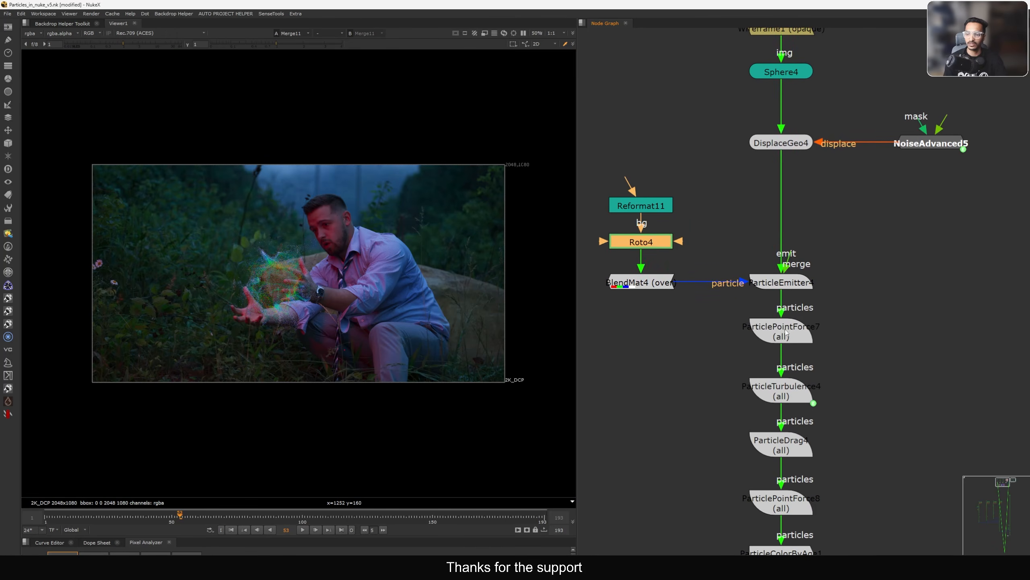
click(784, 331)
key(1)
middle_drag(785, 331, 779, 301)
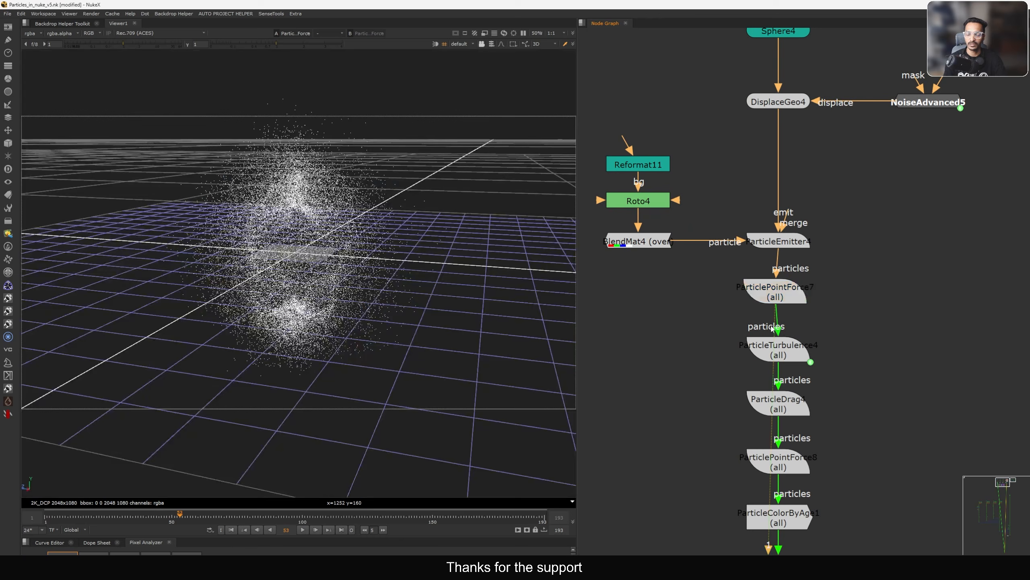
drag(776, 304, 777, 301)
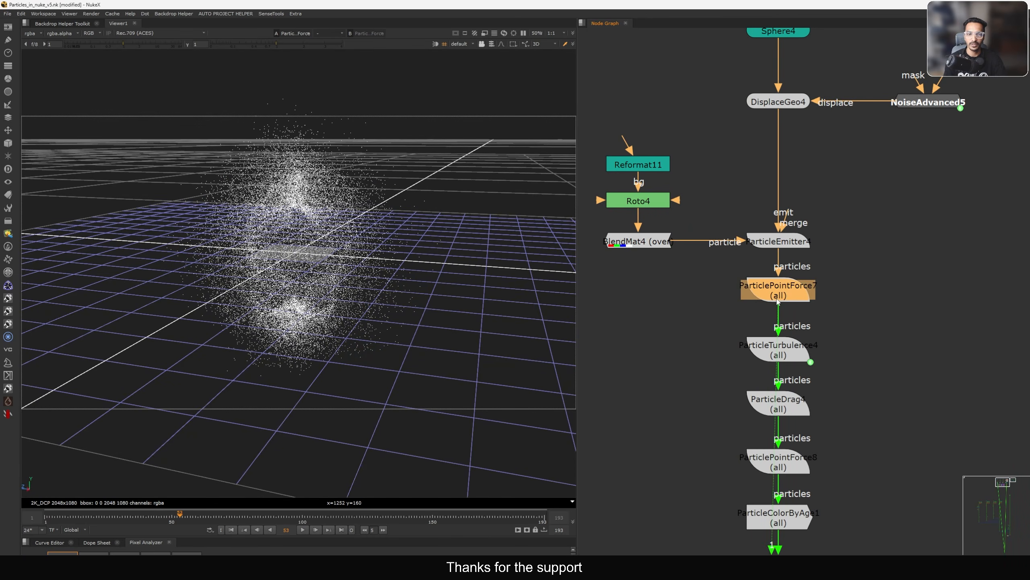
- Display ParticleTurbulence4 and ParticlePointForce8 in turn, and select the nodes from ParticlePointForce7 down to ParticleColorByAge1
click(779, 349)
key(1)
click(735, 349)
middle_drag(782, 418, 774, 363)
click(761, 392)
key(1)
click(775, 367)
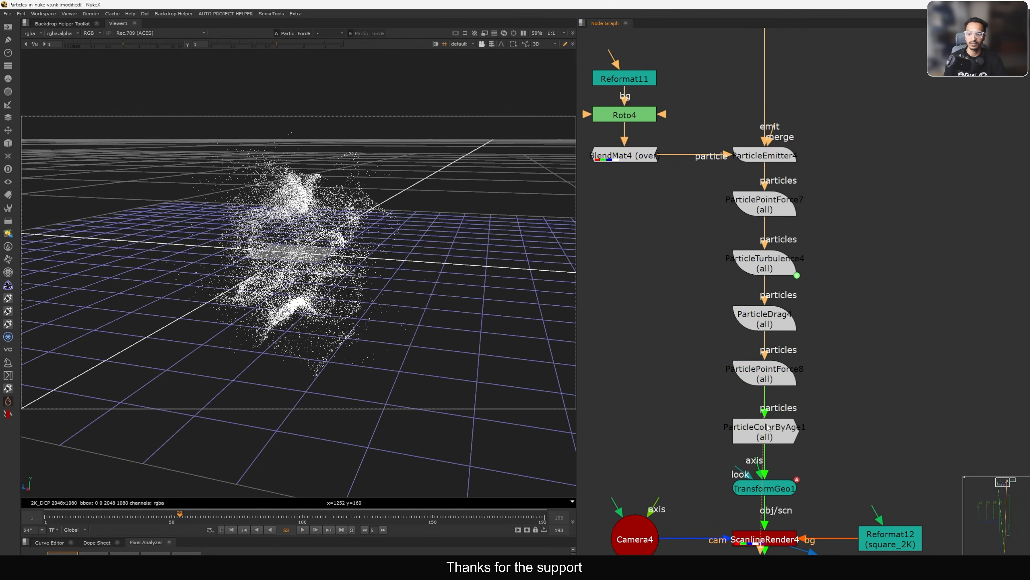
drag(701, 184, 856, 466)
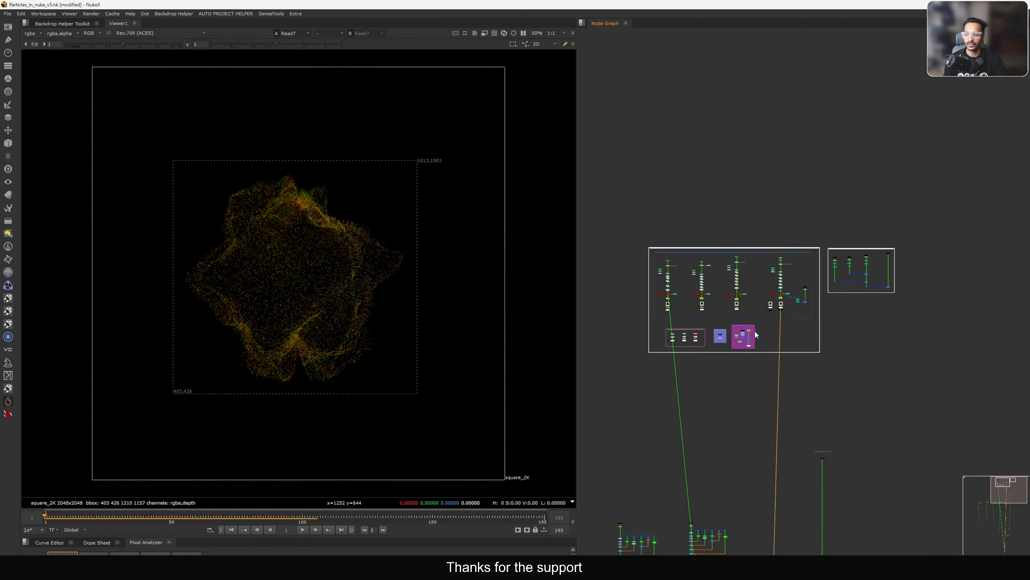
- Save the script and display the output of the final merge, Merge1, in the SLAP COMP backdrop
scroll(771, 325, up, 5)
key(ctrl+s)
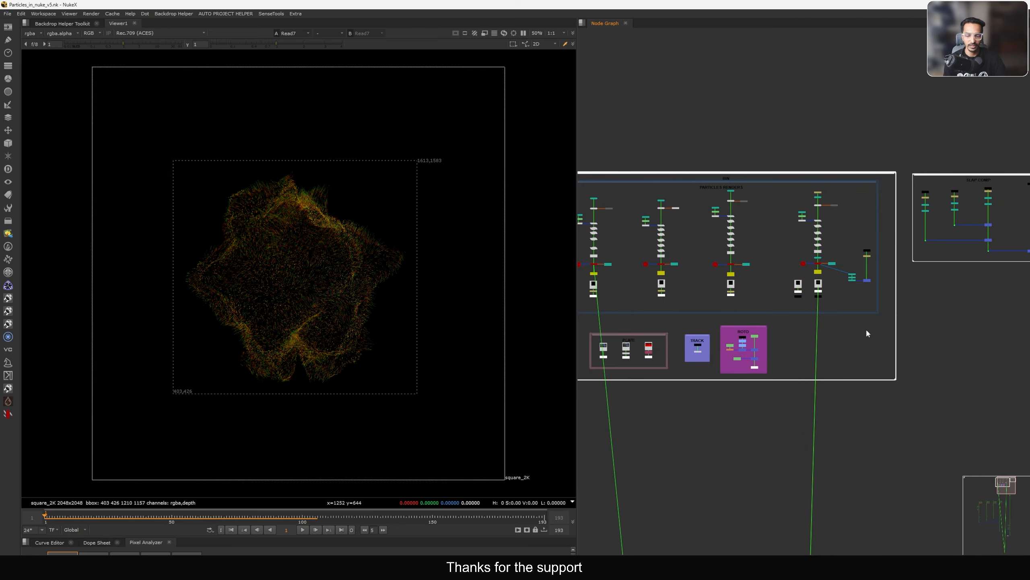
middle_drag(1001, 261, 819, 297)
drag(933, 192, 725, 312)
scroll(784, 322, down, 2)
middle_drag(777, 312, 819, 320)
scroll(860, 298, up, 4)
middle_drag(866, 286, 851, 300)
click(911, 356)
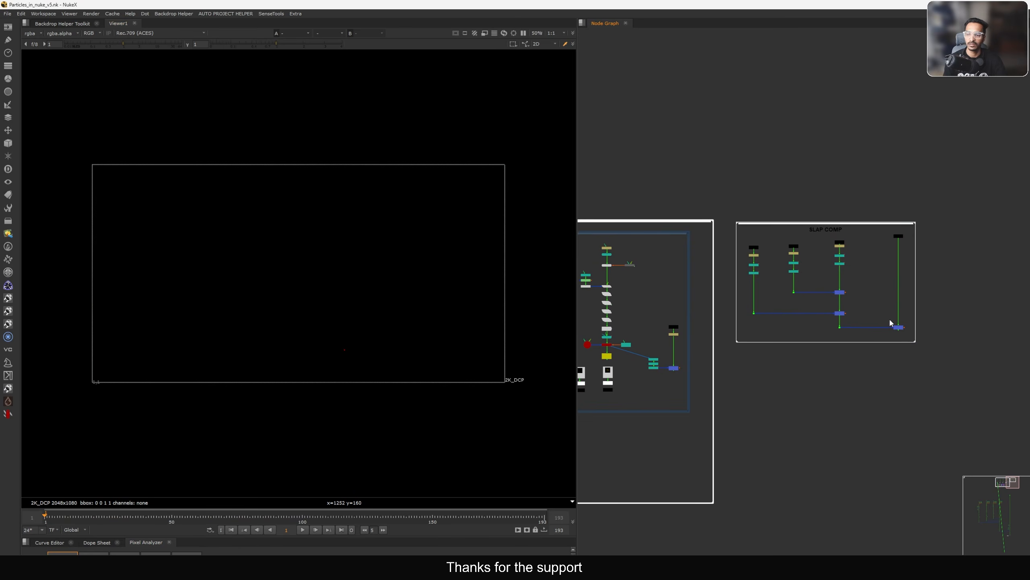
click(898, 327)
key(1)
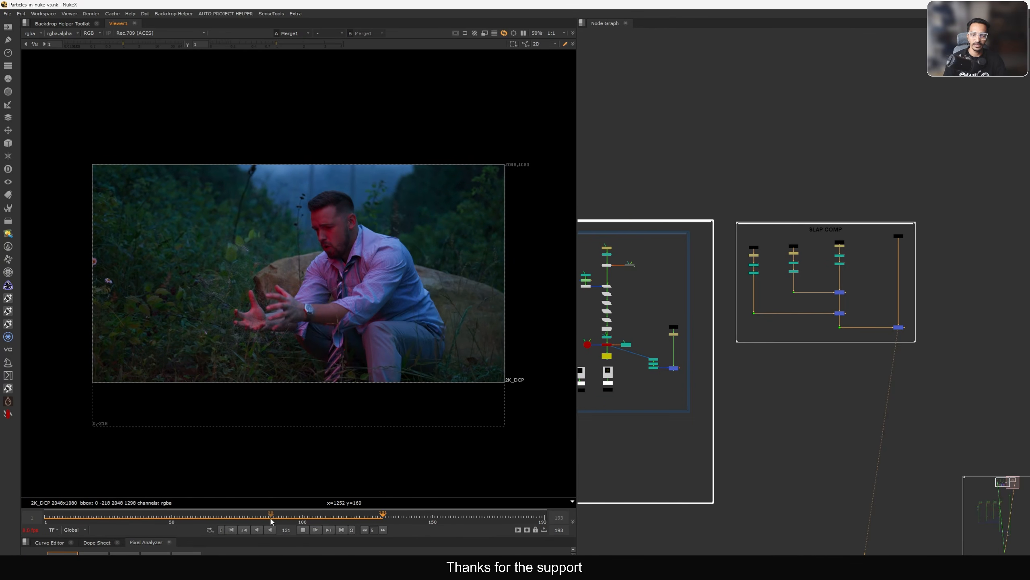
- Stop the slap comp playback at frame 157, scrub back to frame 122, and examine the test_03 and test_01 transform nodes
click(302, 530)
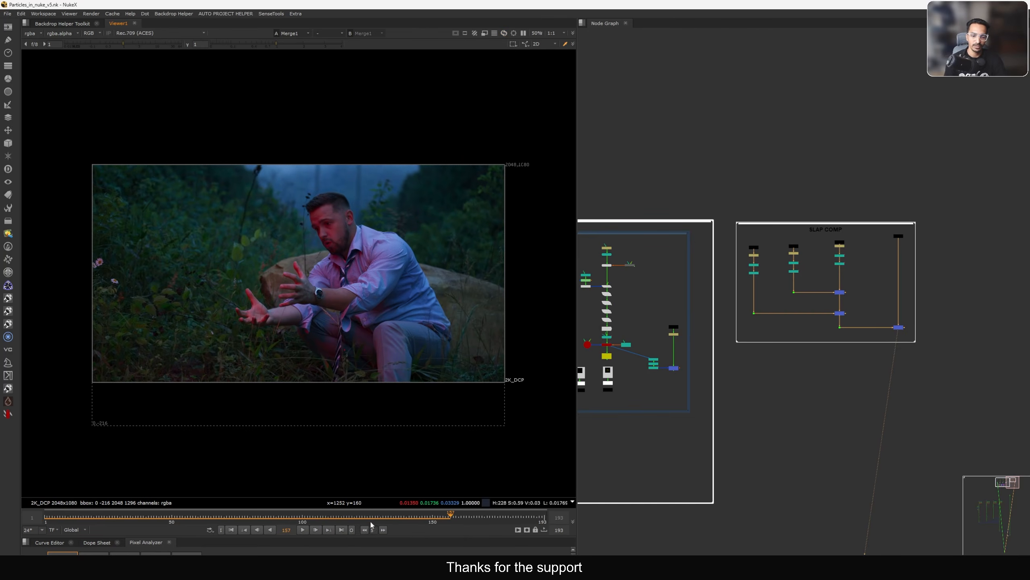
drag(412, 519, 387, 514)
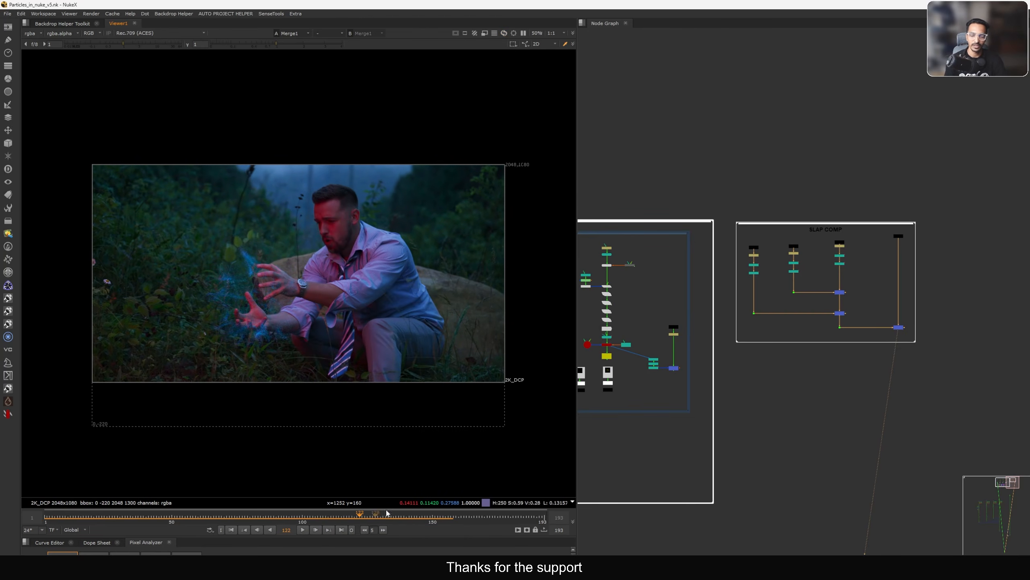
scroll(761, 267, up, 8)
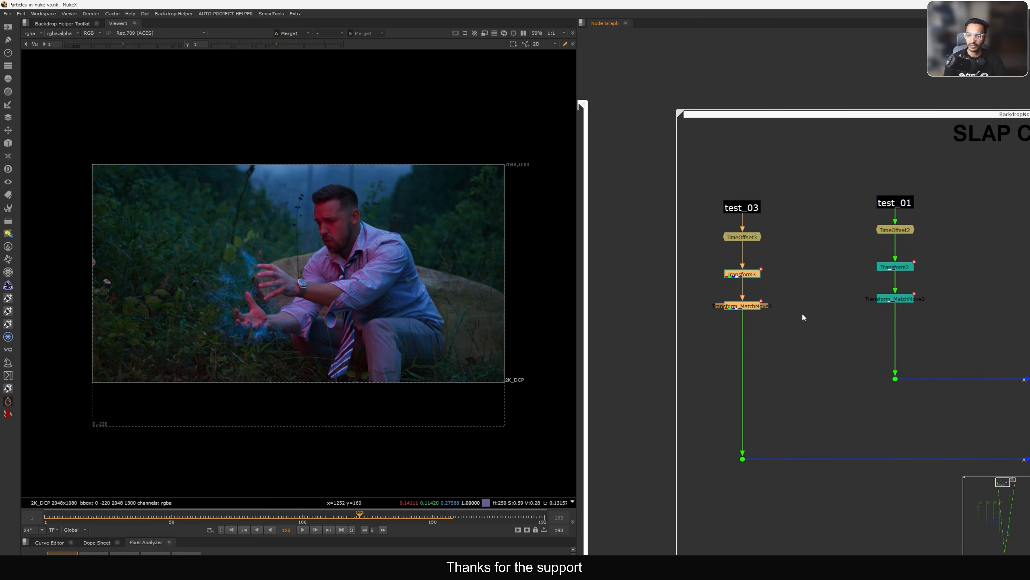
- Display Tracker1 from the TRACK backdrop, open its properties, and examine its track point on the plate
scroll(848, 302, down, 10)
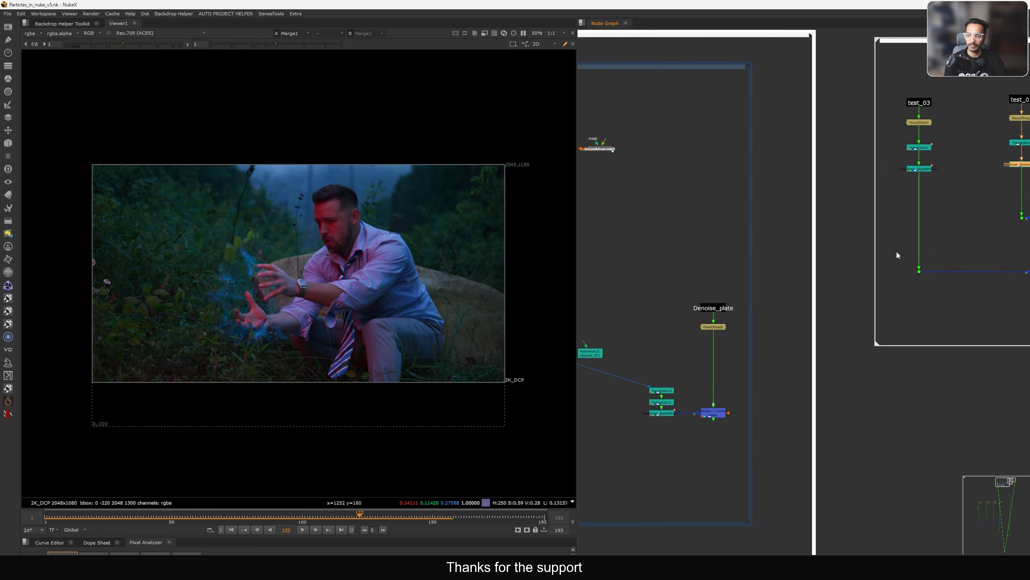
scroll(796, 289, up, 10)
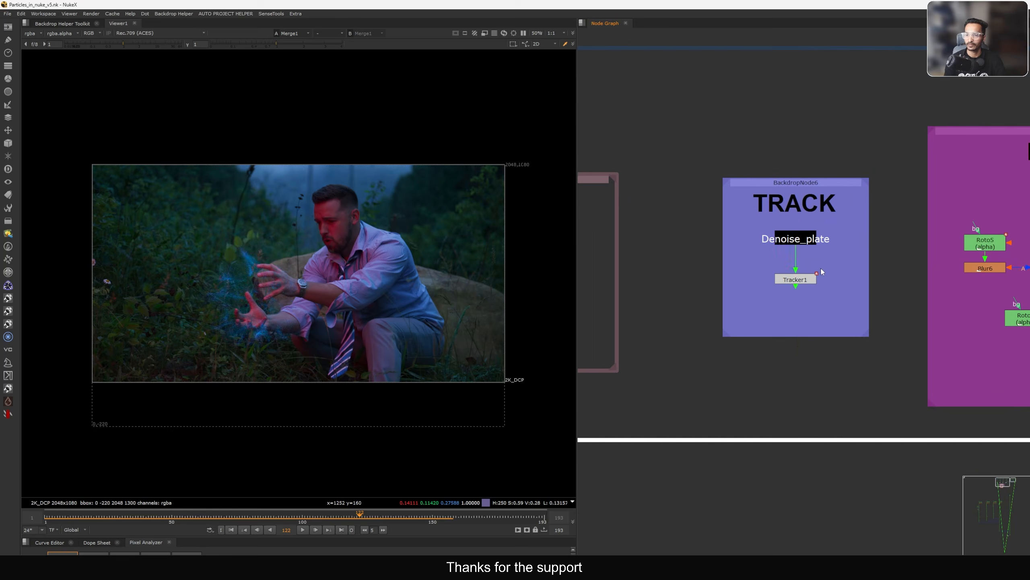
key(1)
double_click(799, 282)
scroll(243, 241, up, 6)
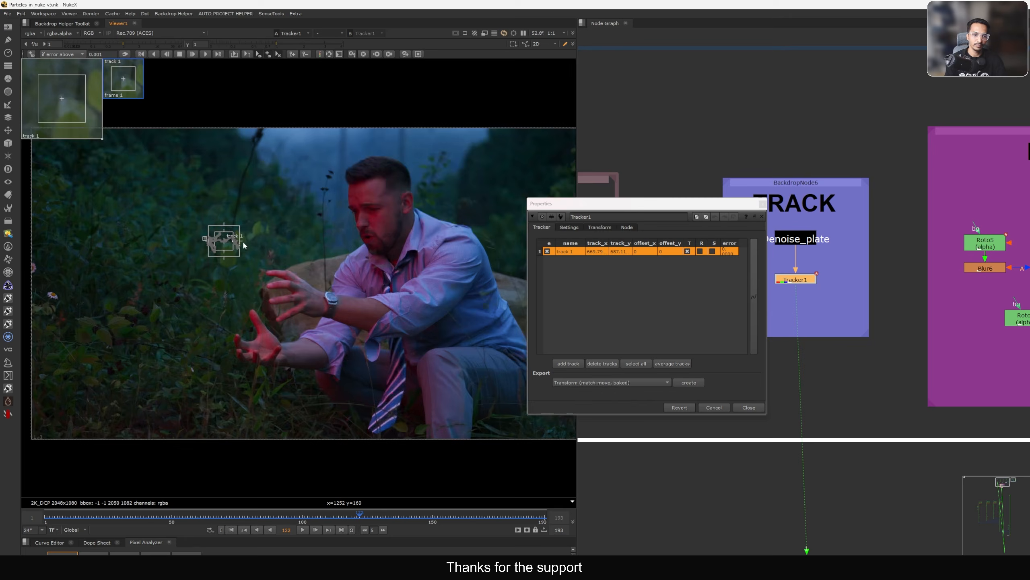
- Move Tracker1's properties clear of the plate and play the tracked footage from frame 1
drag(586, 206, 658, 185)
scroll(325, 278, down, 4)
middle_drag(325, 277, 285, 275)
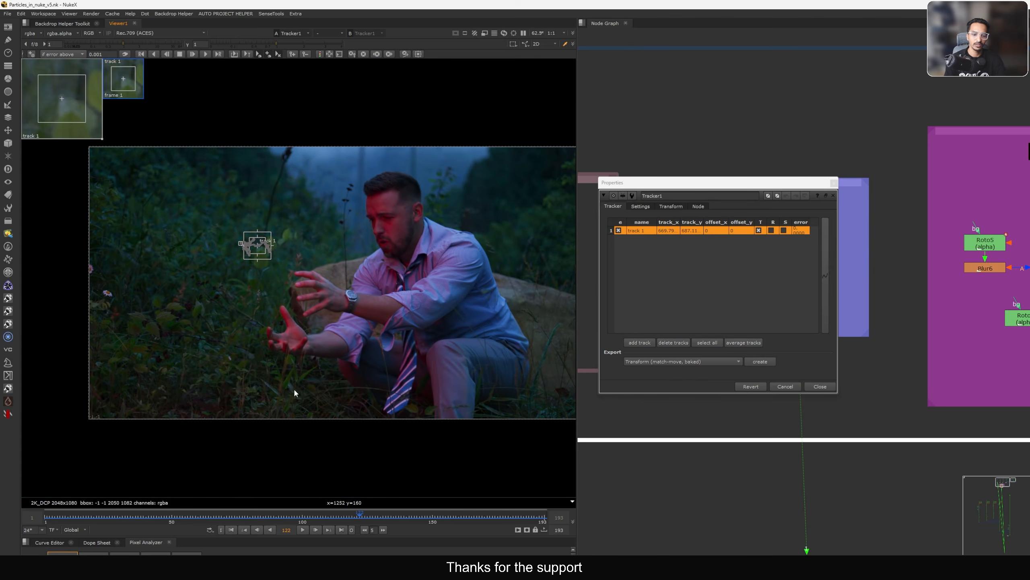
click(230, 531)
click(303, 530)
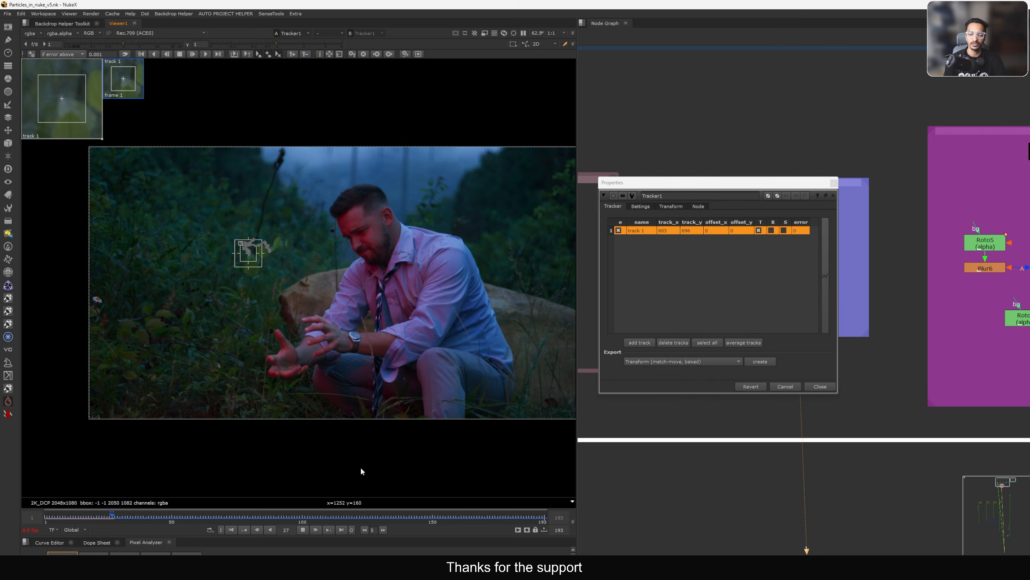
- Stop the tracked footage playback, return to frame 1, close Tracker1's properties, and look over the TRACK backdrop
click(302, 530)
click(231, 530)
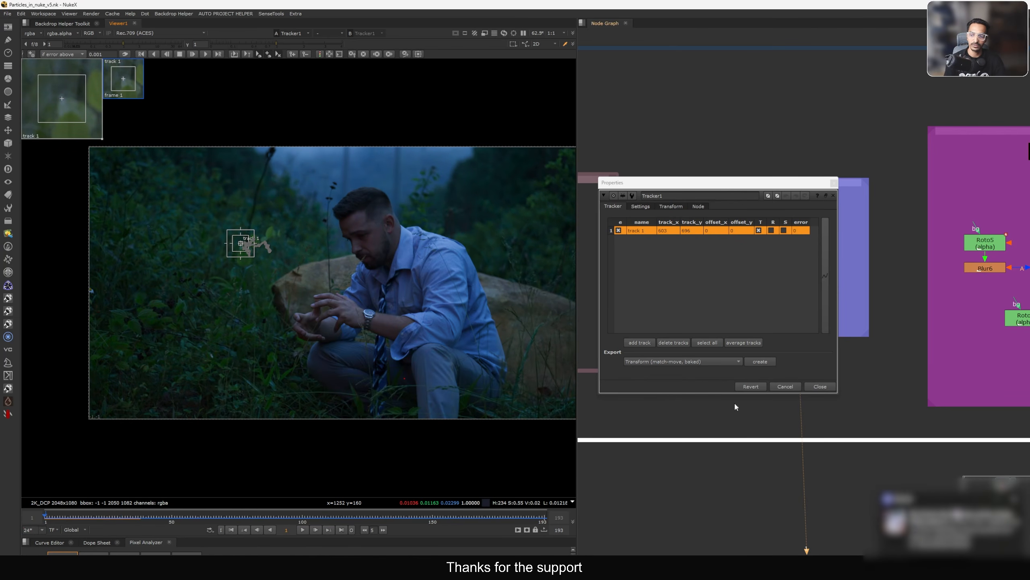
click(812, 386)
click(710, 327)
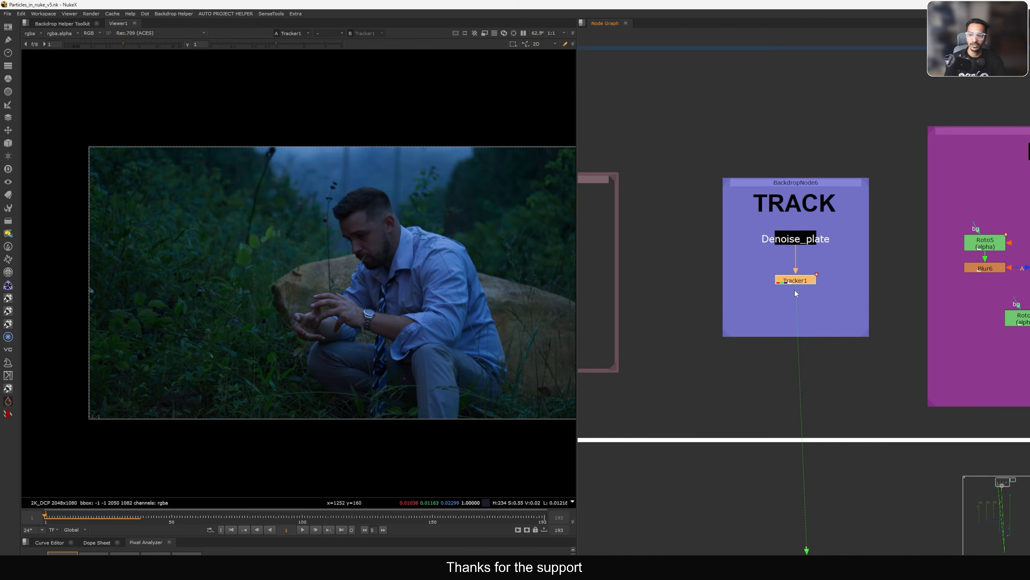
scroll(805, 289, down, 5)
scroll(796, 311, up, 3)
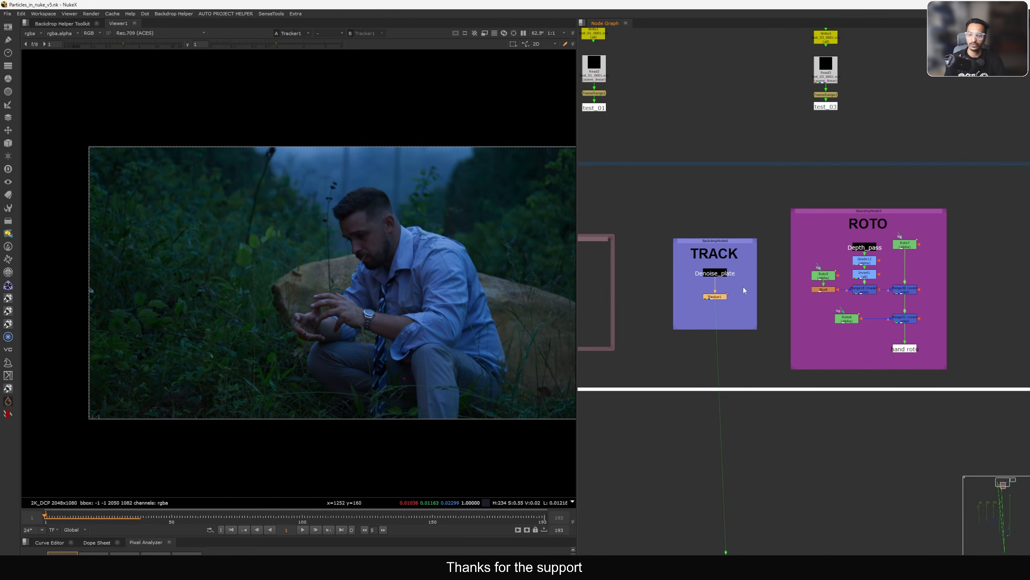
scroll(722, 300, up, 4)
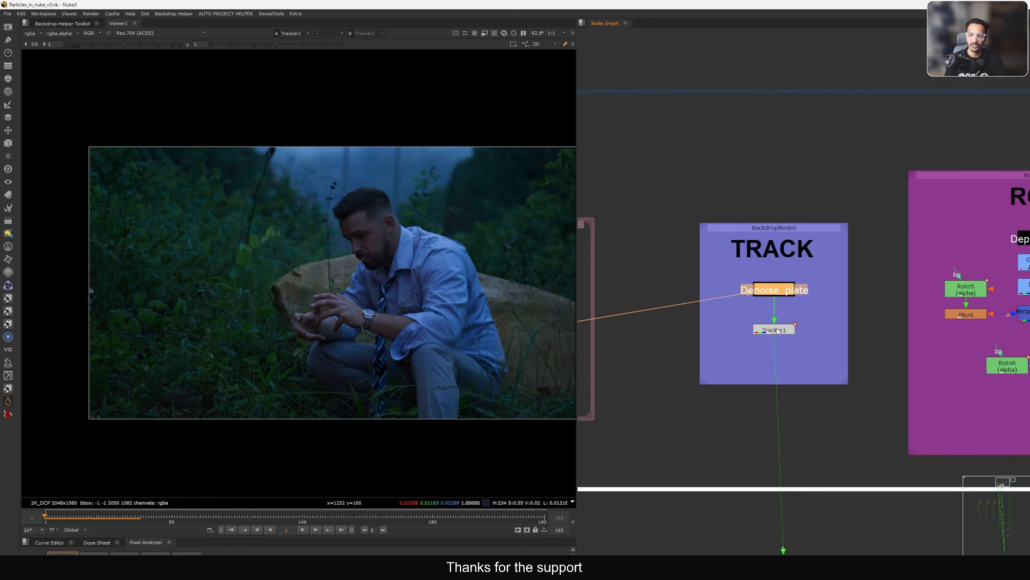
- Display Merge1 in the SLAP COMP backdrop, check the TimeOffset1 properties under test_02, and play the comp
scroll(784, 329, down, 6)
scroll(764, 346, up, 8)
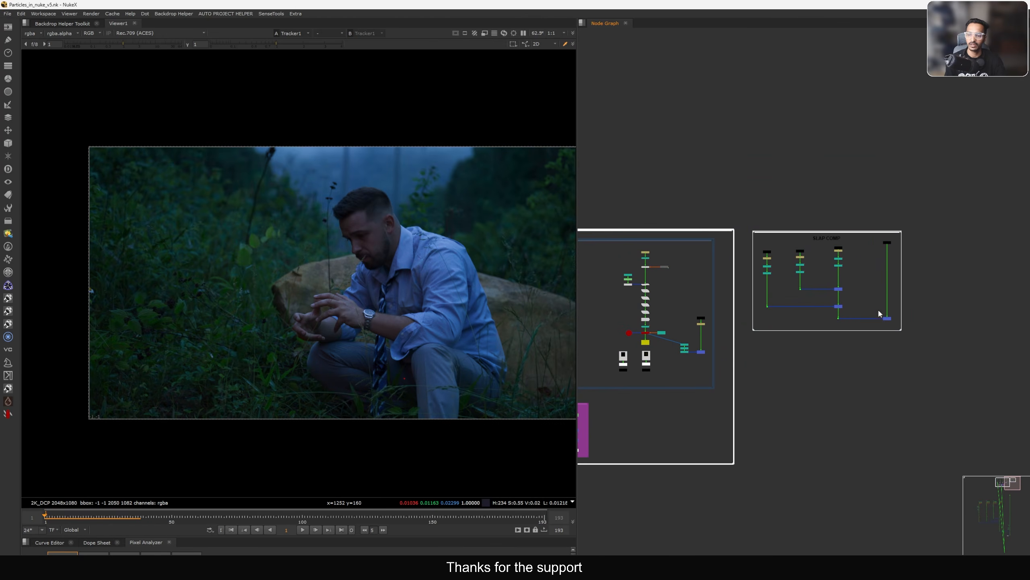
drag(845, 199, 845, 208)
double_click(845, 208)
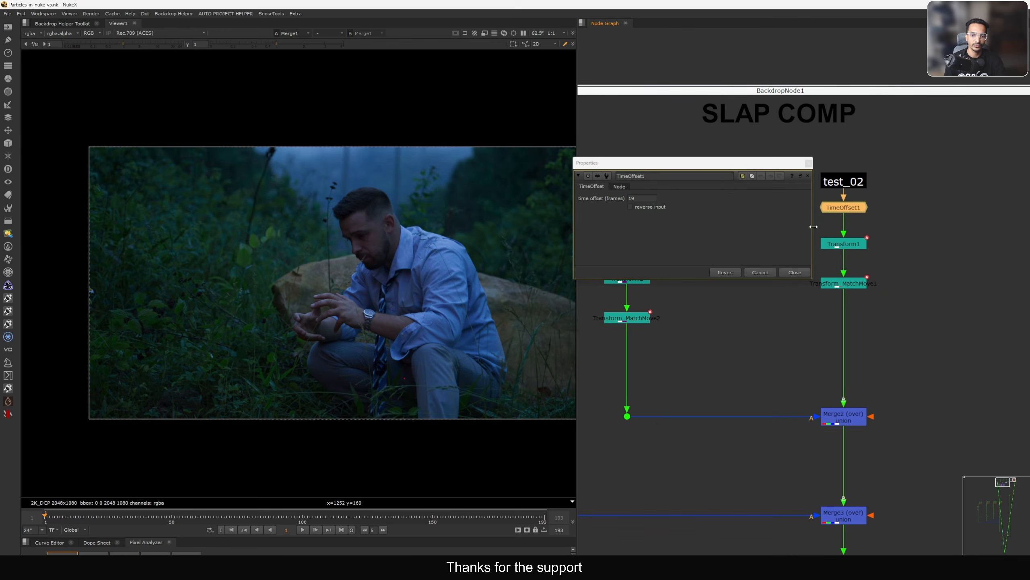
click(793, 272)
scroll(732, 307, down, 8)
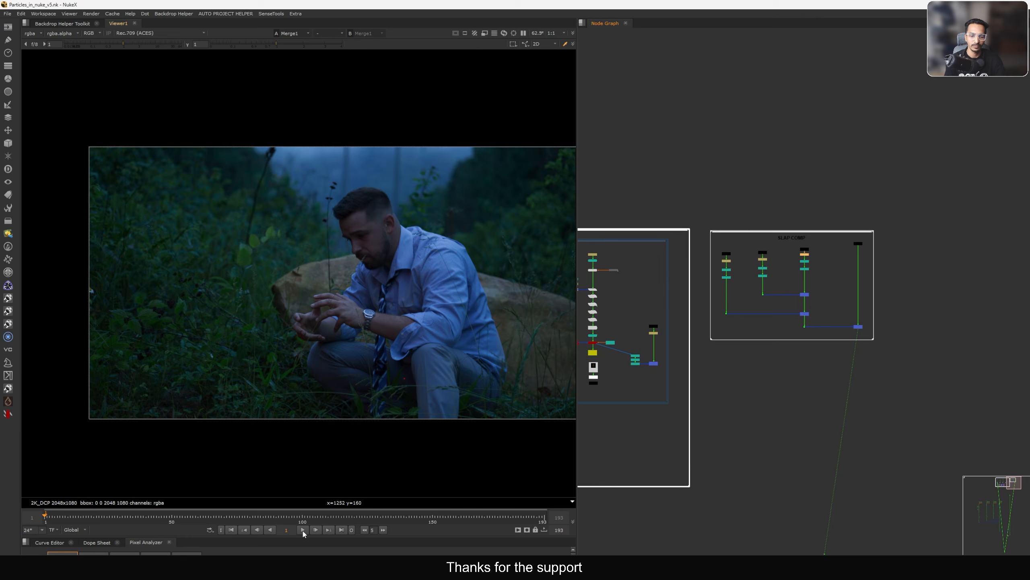
click(303, 530)
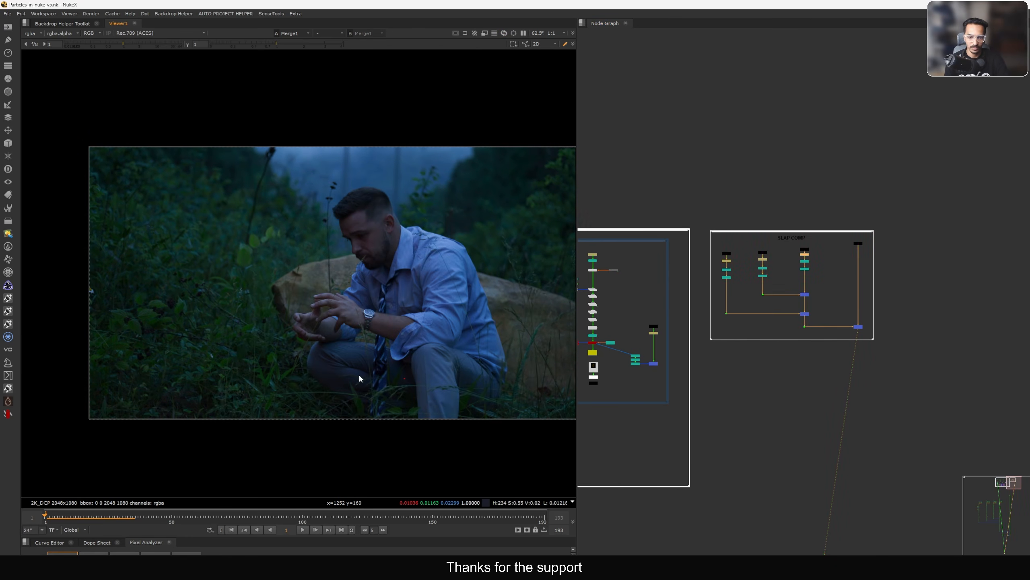
- Locate the main comp and display its Denoise_plate stamp, Stamp9
scroll(792, 328, down, 5)
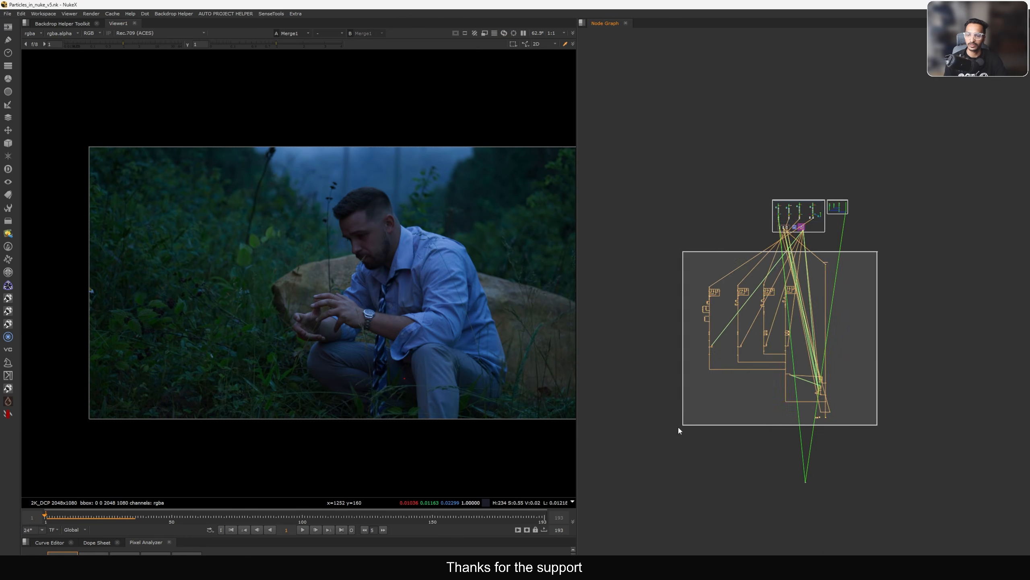
scroll(839, 262, up, 10)
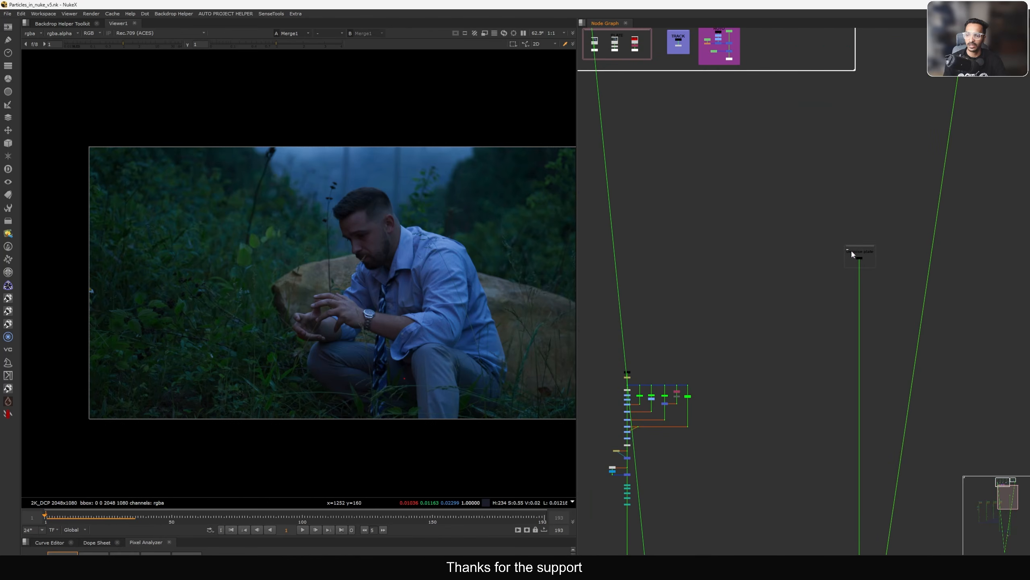
scroll(868, 272, down, 6)
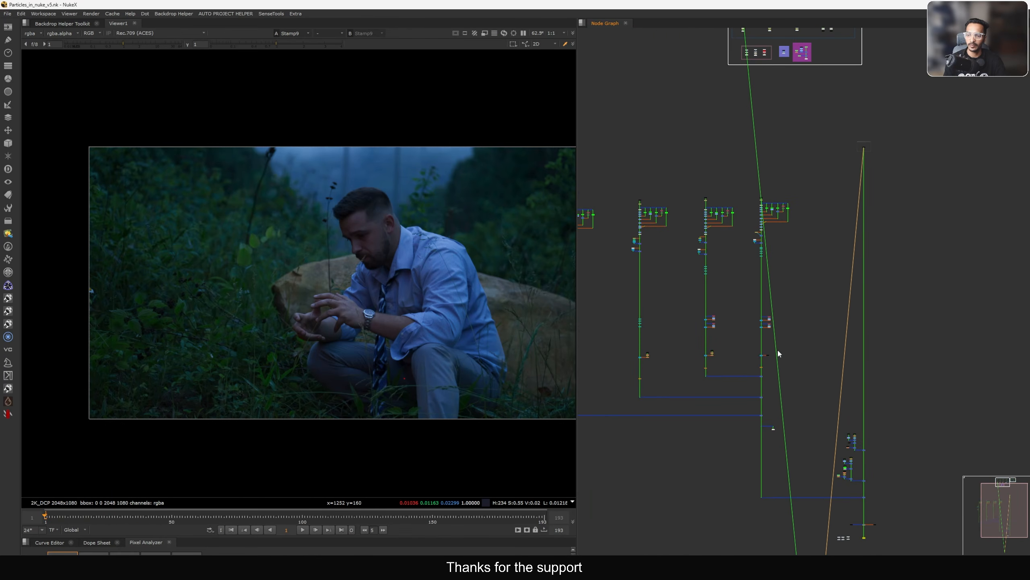
- Examine the merges joining the particle branches and the element groups feeding the main comp's central stem
scroll(779, 349, up, 3)
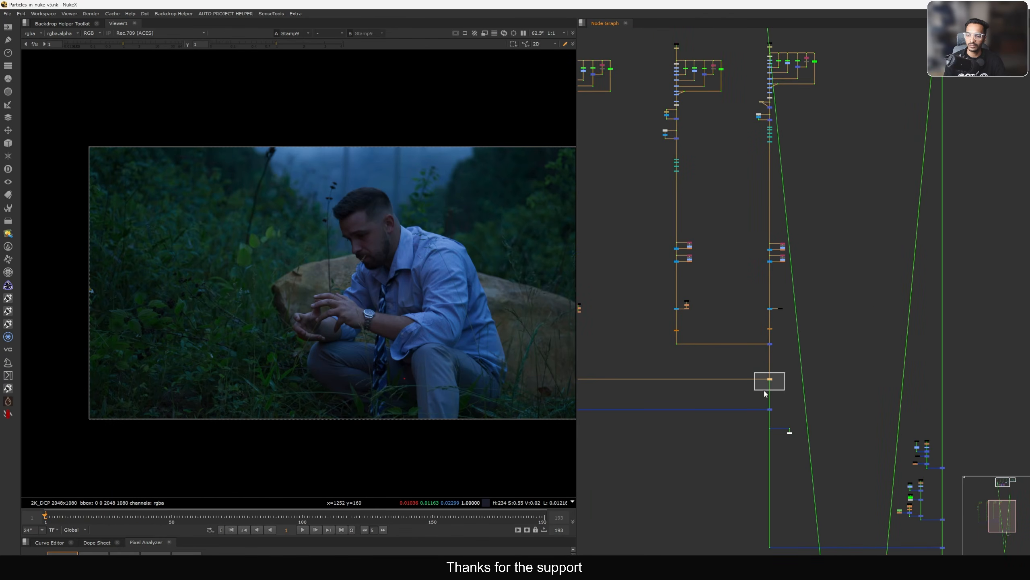
drag(785, 383, 760, 417)
middle_drag(762, 418, 697, 287)
middle_drag(815, 403, 744, 351)
scroll(818, 368, up, 2)
drag(839, 353, 776, 397)
middle_drag(808, 319, 821, 344)
drag(847, 231, 734, 367)
drag(819, 352, 826, 315)
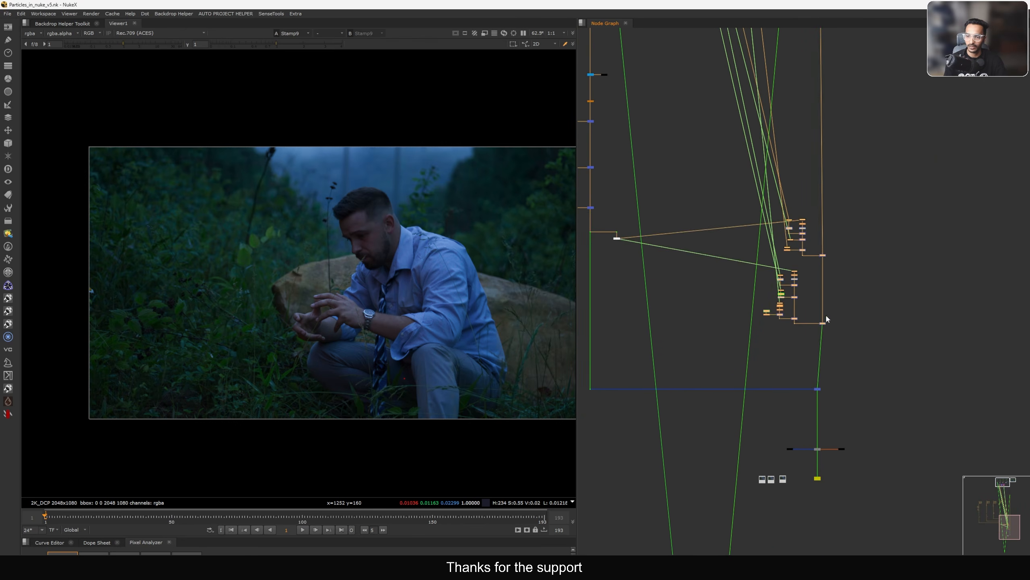
- Examine the DasGrain node near the comp's end together with its Denoise_plate and Plate inputs
scroll(823, 322, up, 5)
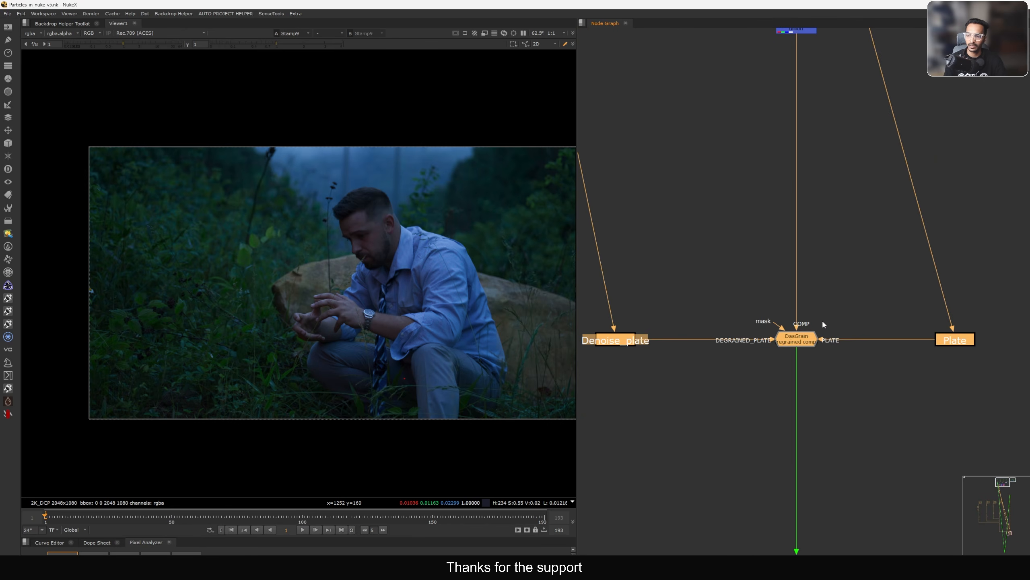
drag(849, 302, 716, 386)
middle_drag(843, 312, 846, 310)
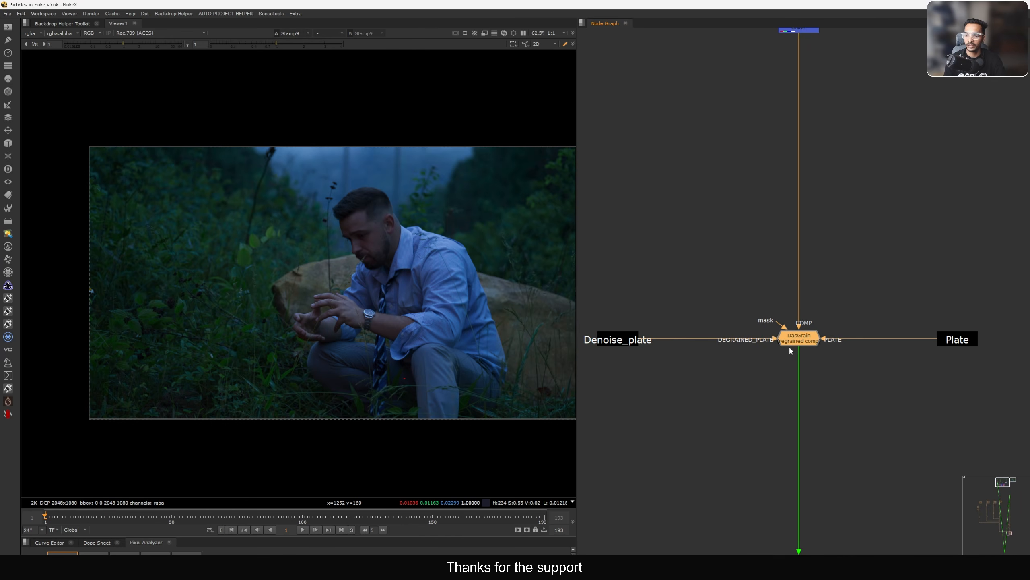
drag(946, 341, 937, 341)
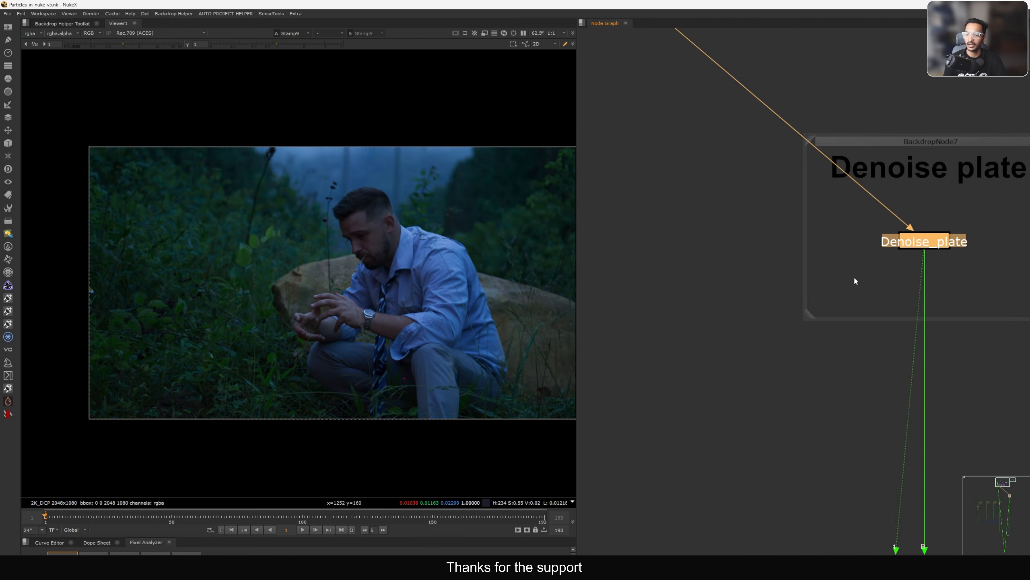
- Trace the Denoise_plate stamp of the main comp back to its source in the PLATE backdrop
middle_drag(981, 245, 869, 254)
drag(889, 221, 763, 288)
scroll(864, 231, down, 10)
scroll(798, 297, down, 3)
middle_drag(773, 259, 784, 293)
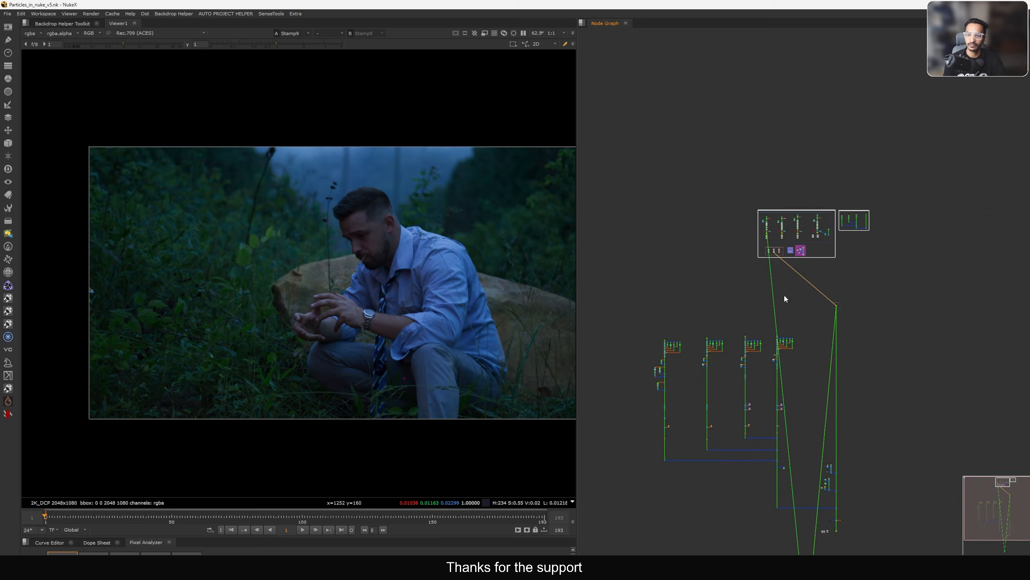
scroll(776, 251, up, 10)
middle_drag(792, 221, 813, 246)
scroll(836, 210, up, 3)
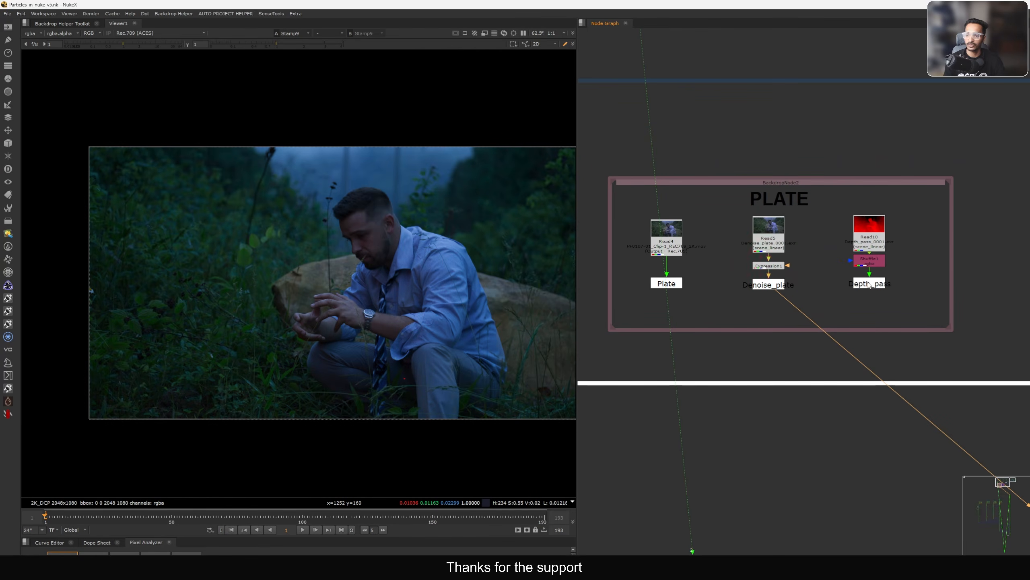
scroll(844, 246, up, 4)
- Display the depth pass from Read10 and its Shuffle1 output in the PLATE backdrop, and select the Depth_pass stamp
click(794, 280)
key(1)
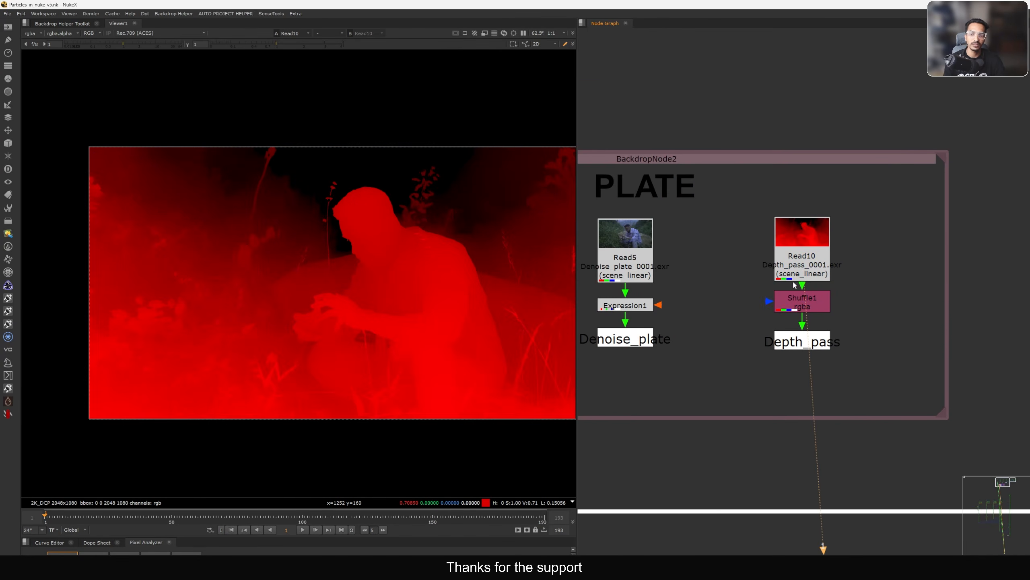
drag(804, 305, 805, 308)
key(1)
click(804, 346)
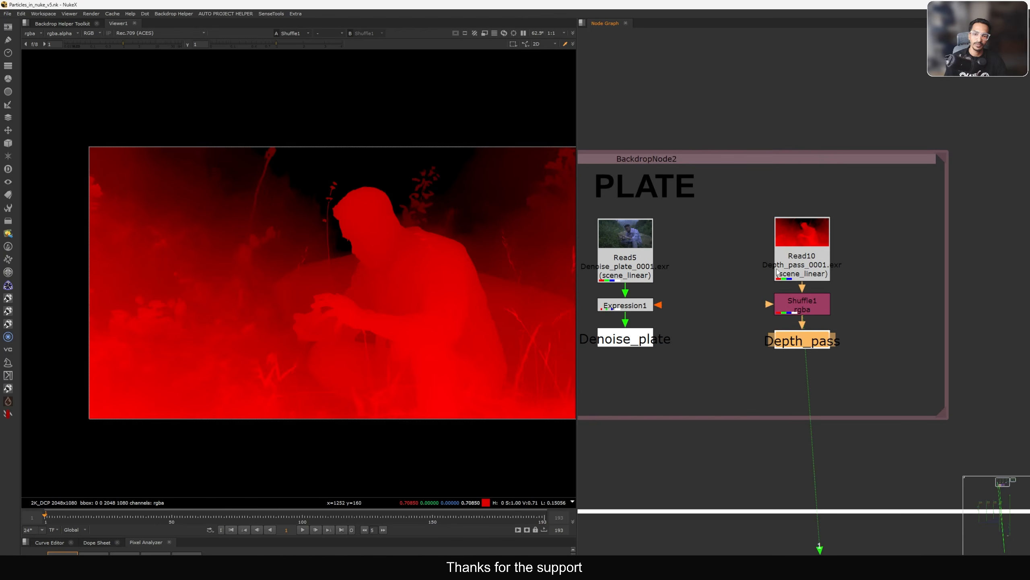
- Play the depth pass, view its alpha channel, stop the playback, and return to frame 1
key(l)
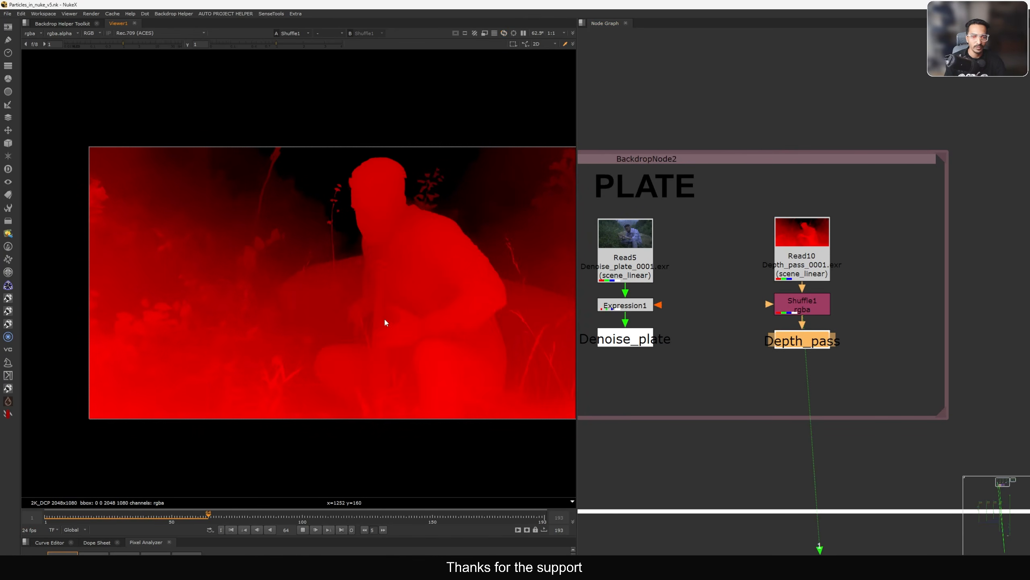
key(a)
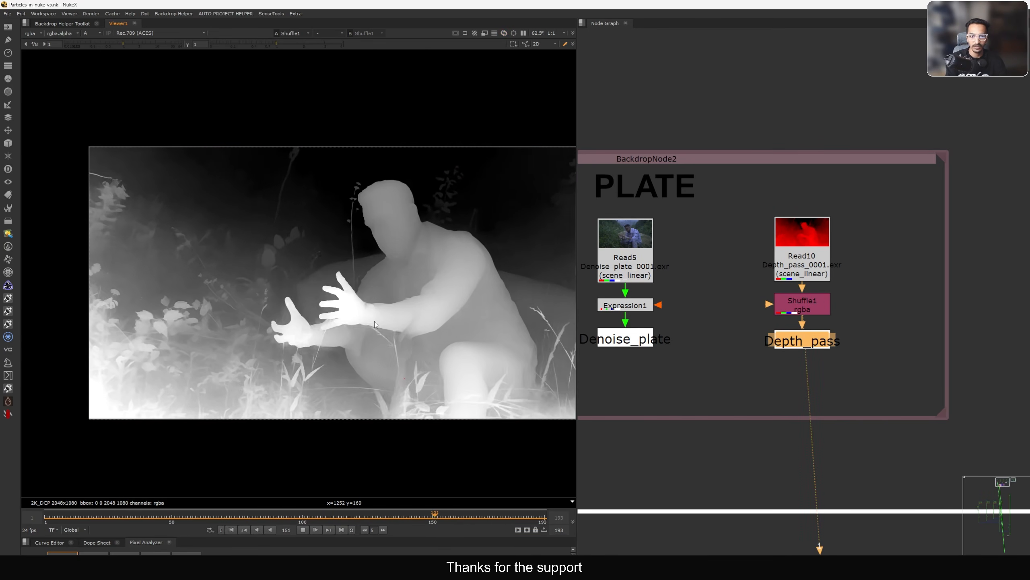
key(k)
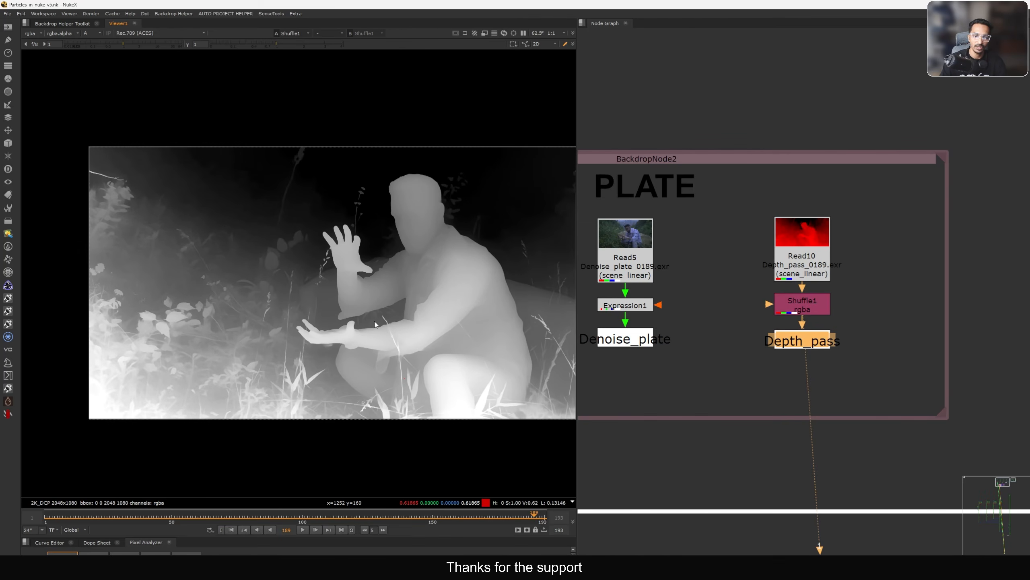
key(Home)
- Trace the Depth_pass connections to the element groups in the main comp
scroll(776, 295, down, 5)
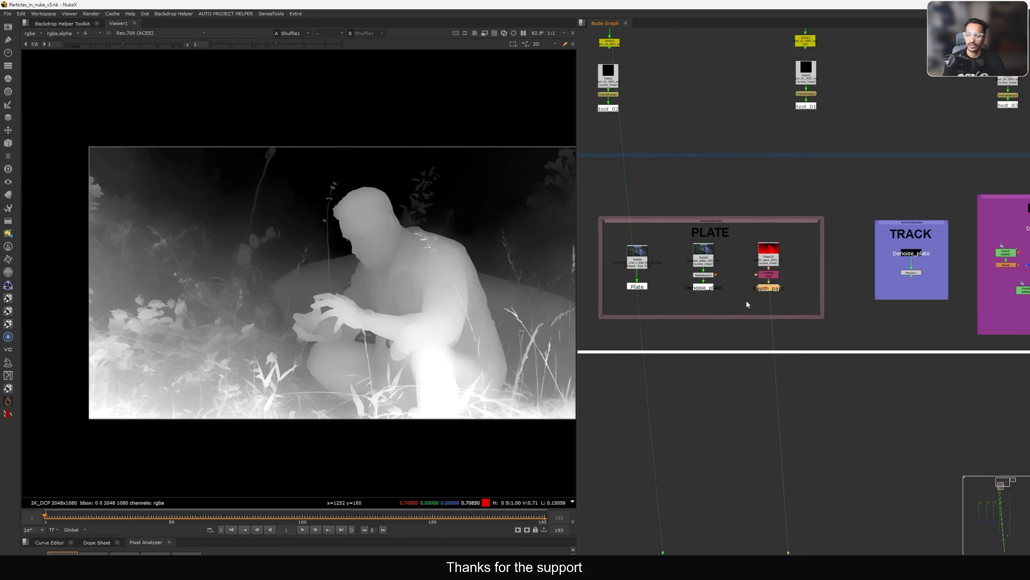
scroll(729, 360, down, 5)
scroll(755, 342, down, 3)
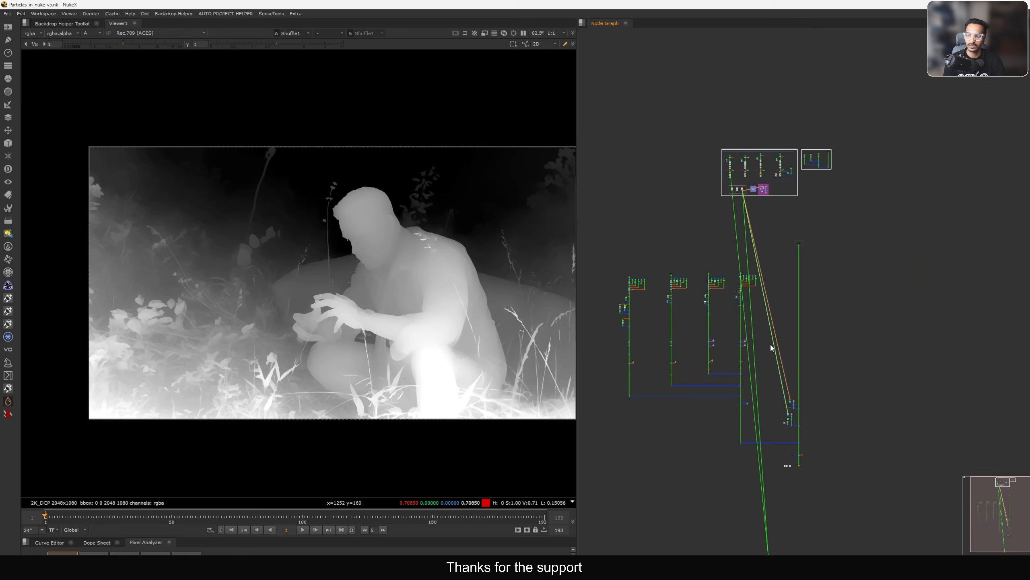
scroll(817, 355, up, 5)
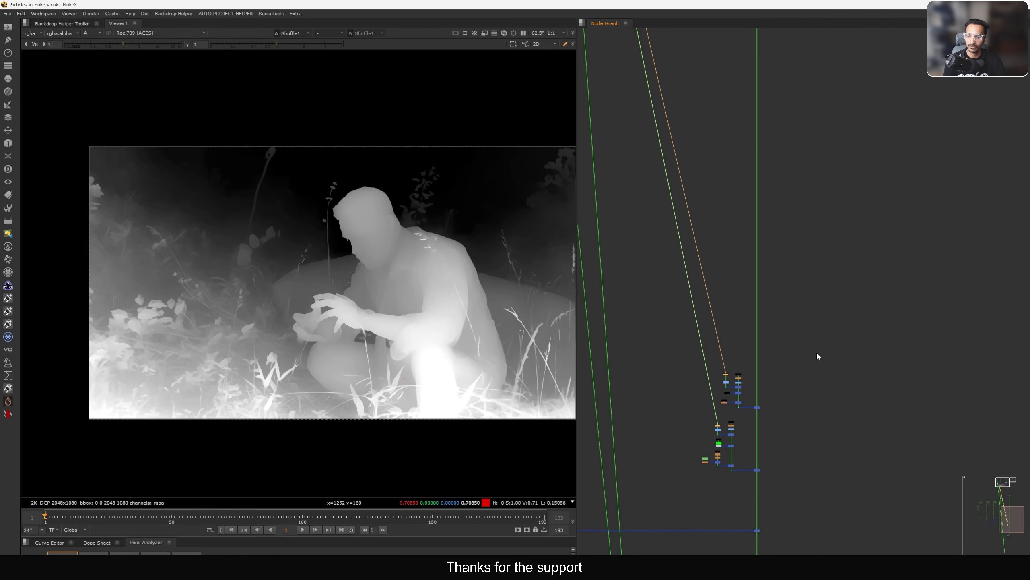
scroll(855, 323, down, 5)
scroll(801, 239, up, 4)
middle_drag(836, 471, 770, 256)
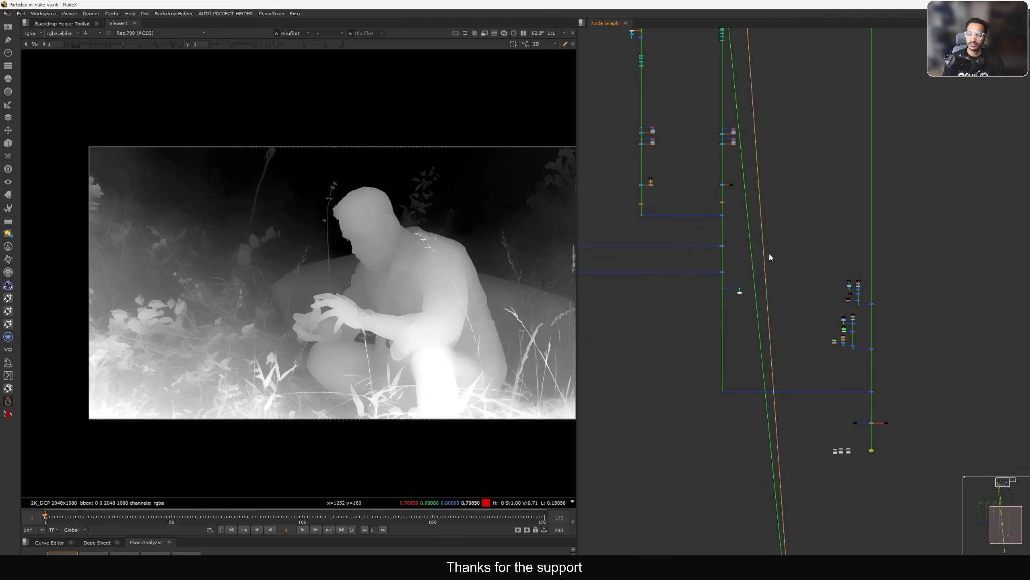
- Show the four particle branches of the main comp together in a maximized Node Graph
middle_drag(793, 441, 777, 306)
middle_drag(765, 162, 818, 252)
middle_drag(795, 148, 851, 294)
scroll(767, 138, up, 2)
middle_drag(768, 138, 728, 283)
key(space)
middle_drag(768, 269, 728, 265)
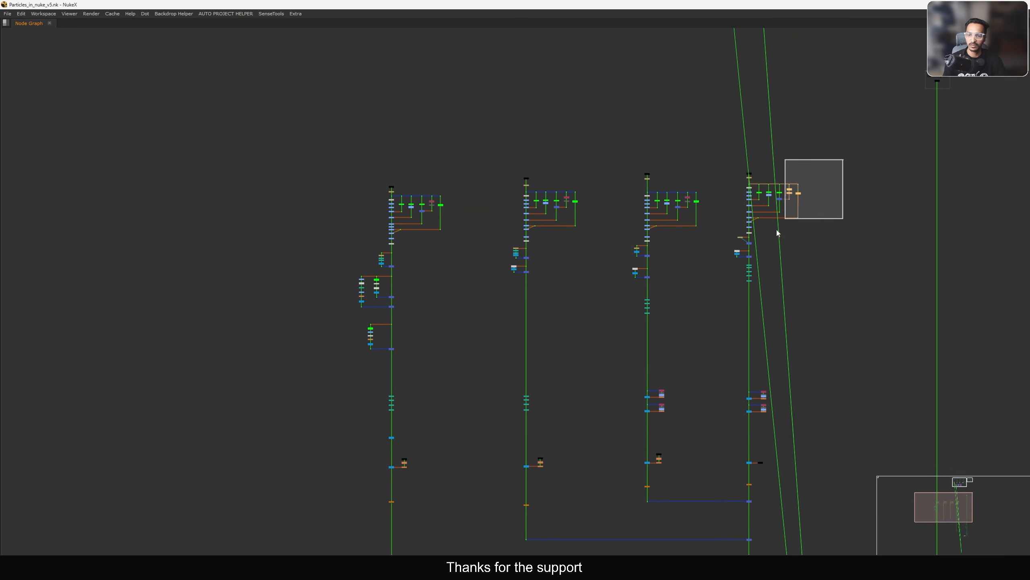
- Select the node groups of the particle branches one after another to compare their color-correction setups
drag(777, 233, 726, 299)
drag(710, 160, 693, 194)
drag(591, 169, 468, 325)
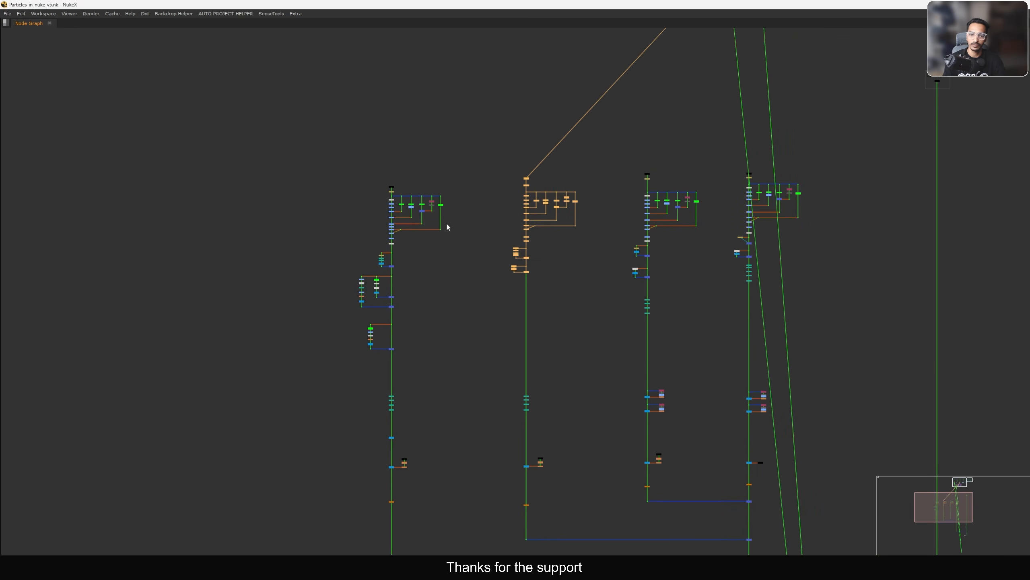
drag(474, 156, 364, 252)
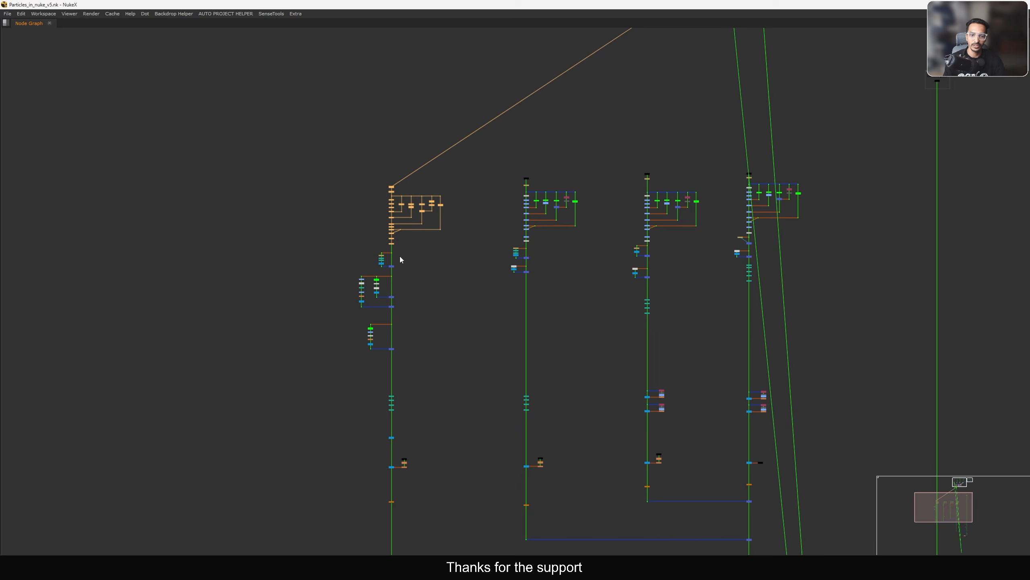
drag(377, 338, 345, 361)
click(470, 323)
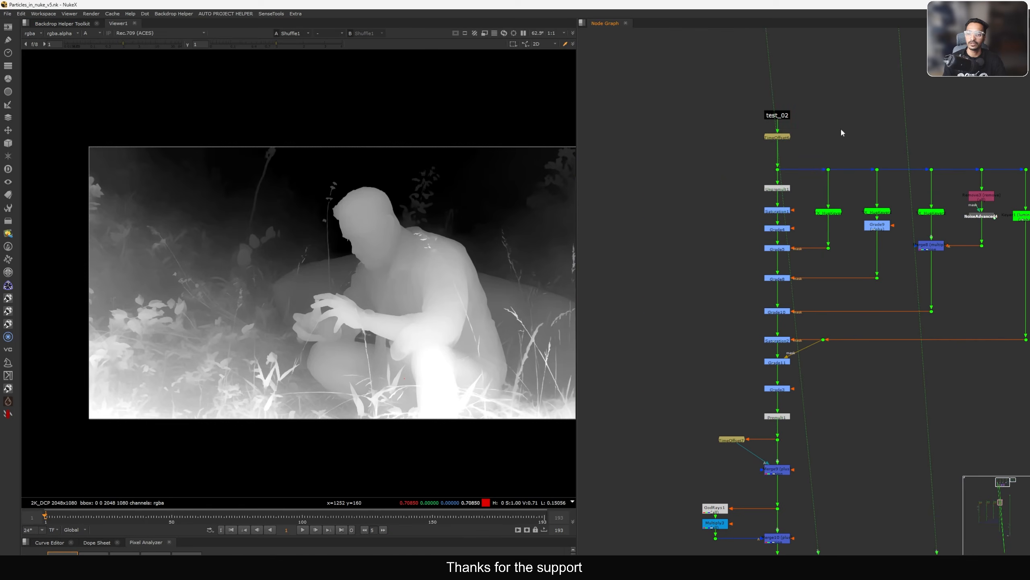
- Play the output of the time offset under test_02, stop at frame 24, and check that node's properties
key(f)
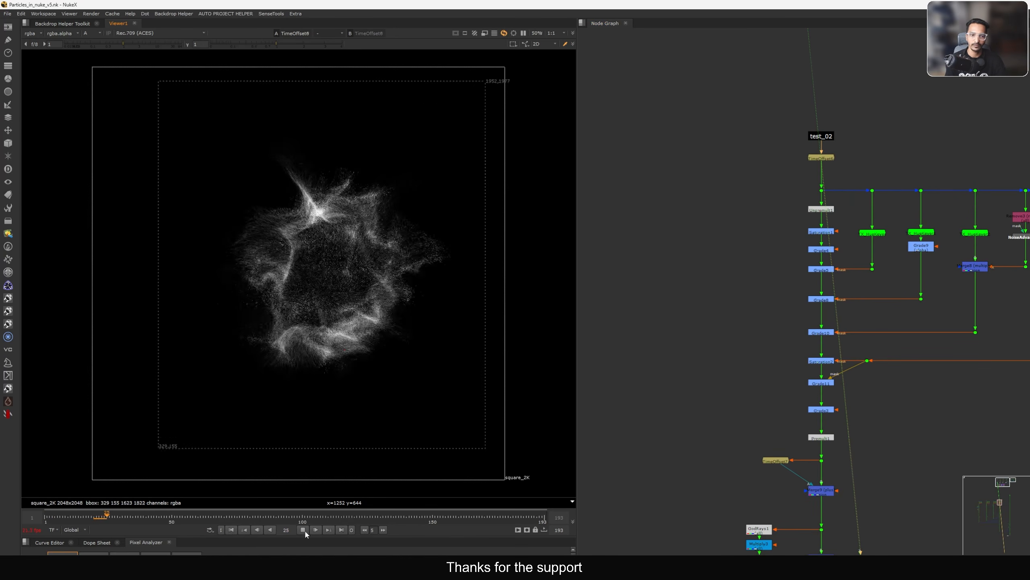
click(303, 530)
scroll(817, 161, up, 2)
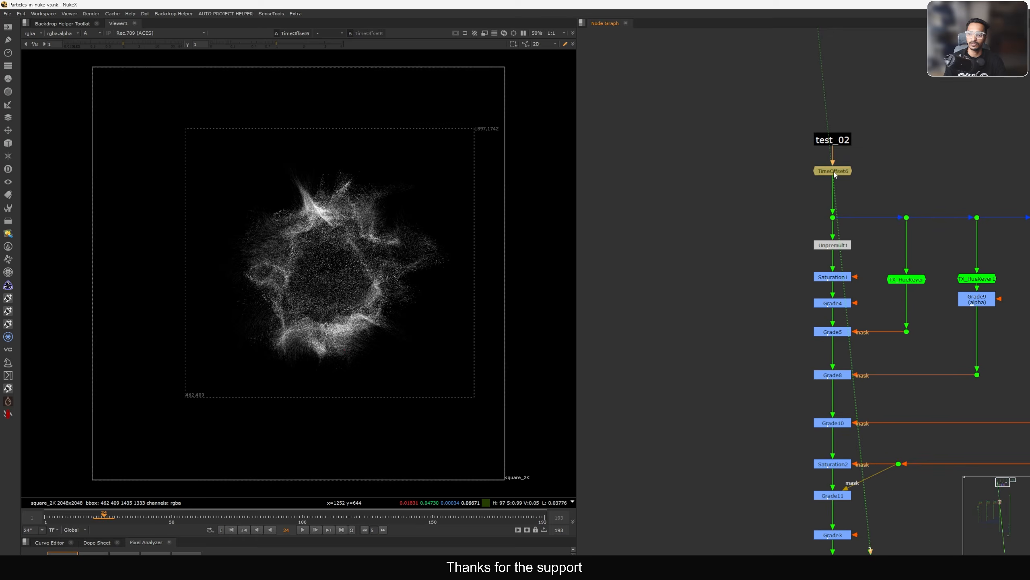
double_click(830, 171)
click(788, 237)
- Display the dot below test_02's time offset in full color, play it, and scrub to frame 28
scroll(804, 222, down, 4)
click(769, 214)
key(1)
key(a)
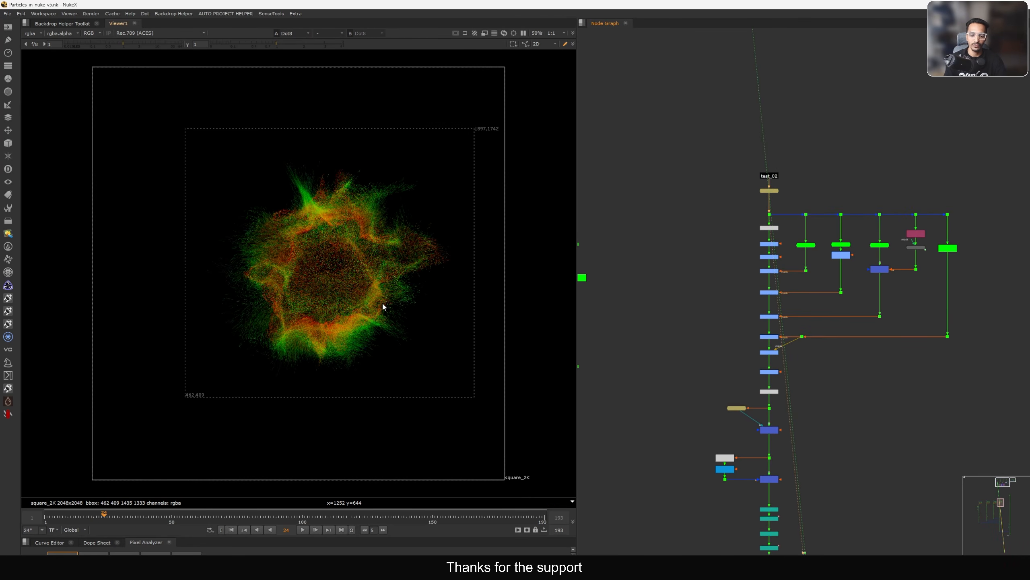
key(l)
mouse_move(120, 516)
mouse_down()
mouse_move(97, 518)
mouse_move(113, 520)
mouse_up()
key(Right)
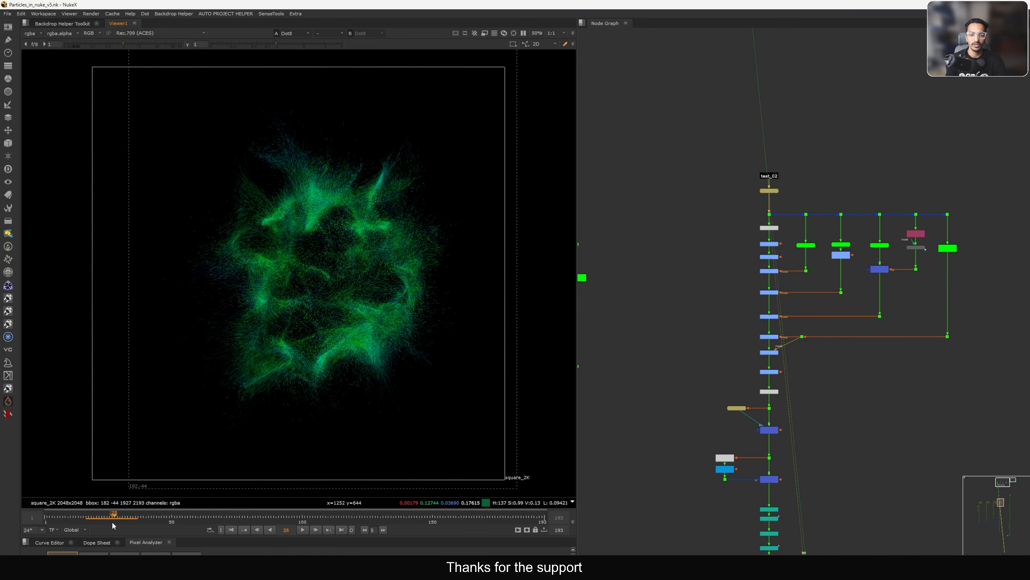
- View the outputs of Unpremult1 and Saturation1 under test_02, toggling the alpha channel on Saturation1
scroll(764, 235, up, 5)
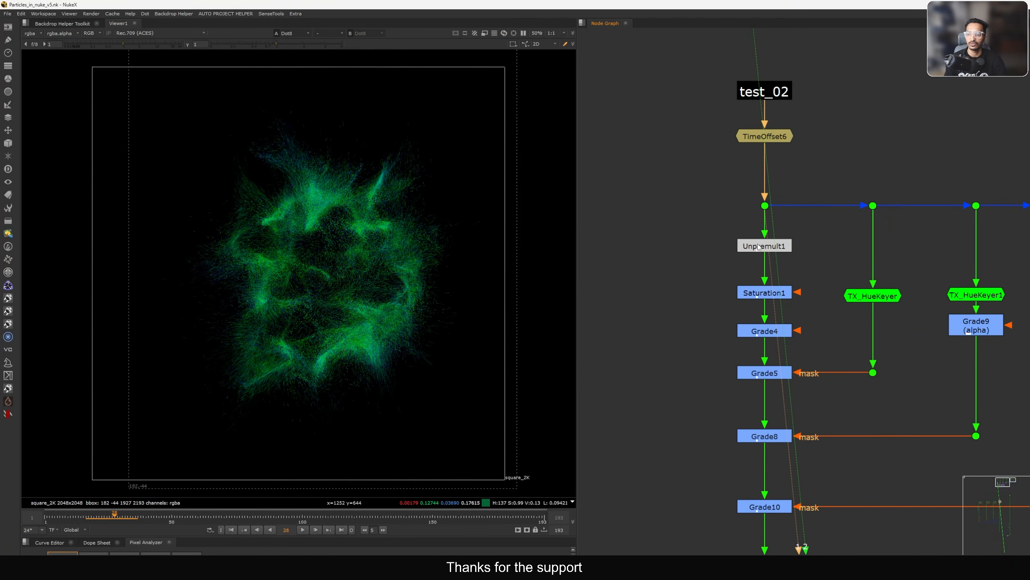
key(1)
middle_drag(759, 308, 764, 276)
click(758, 264)
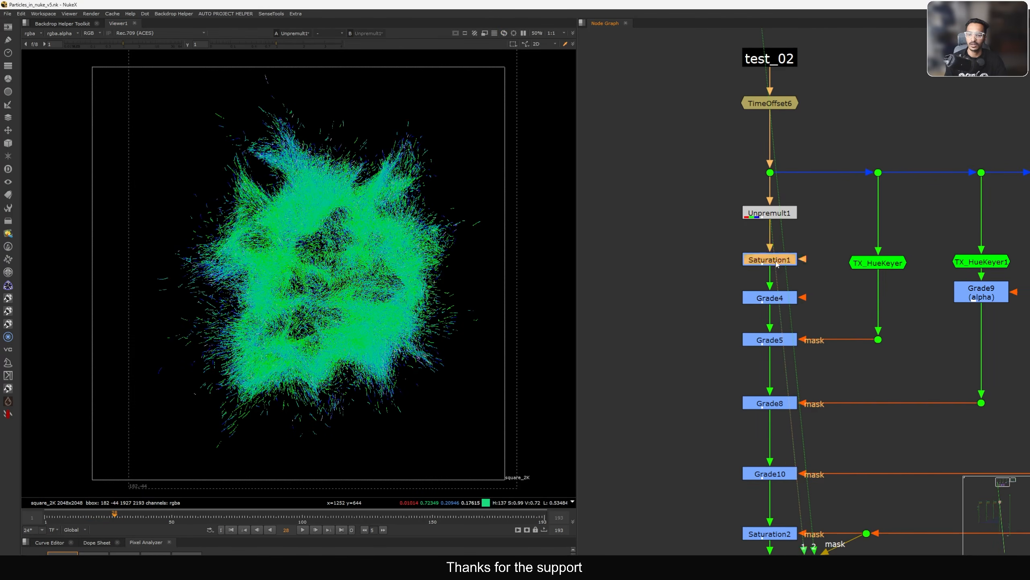
key(1)
click(613, 269)
key(a)
key(a)
key(a)
key(a)
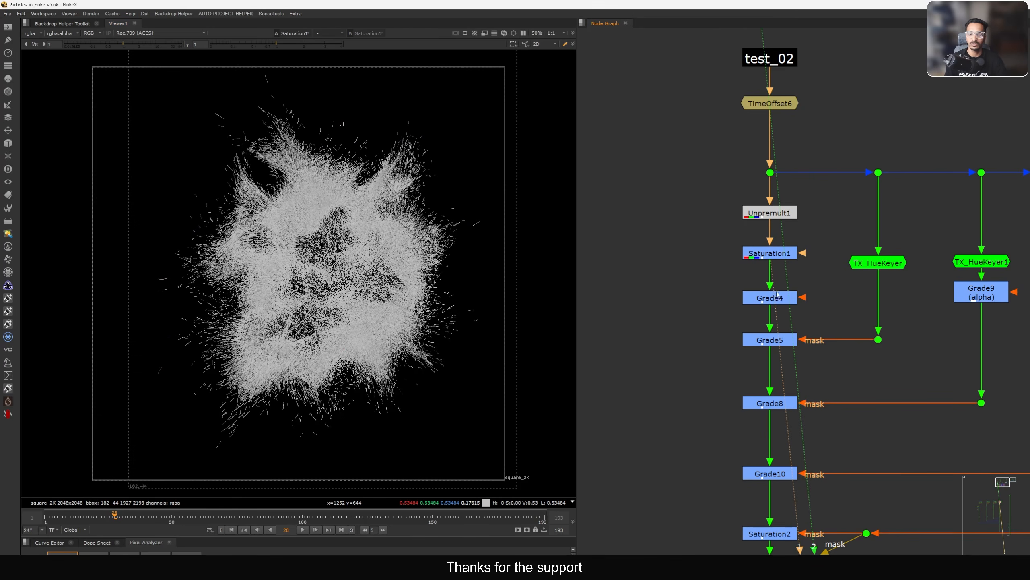
- Display the denoise plate in the viewer and inspect the man and his hands up close
scroll(780, 296, down, 6)
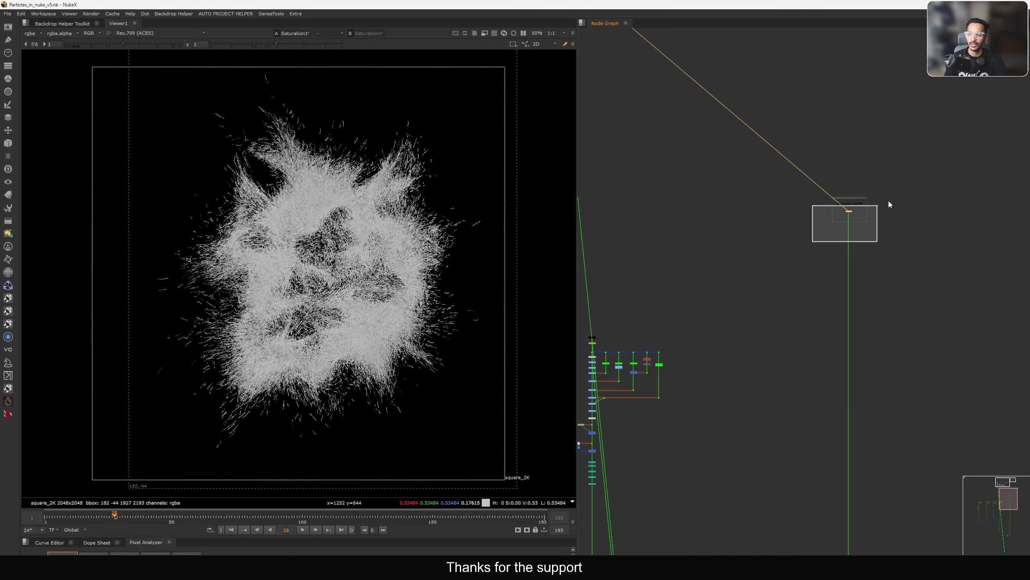
key(a)
key(a)
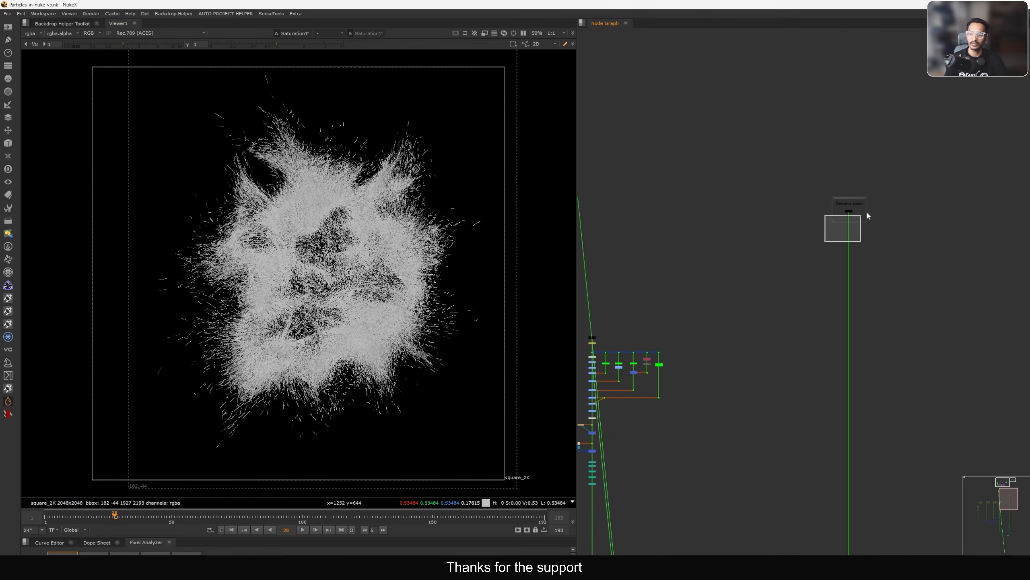
key(1)
scroll(300, 260, up, 5)
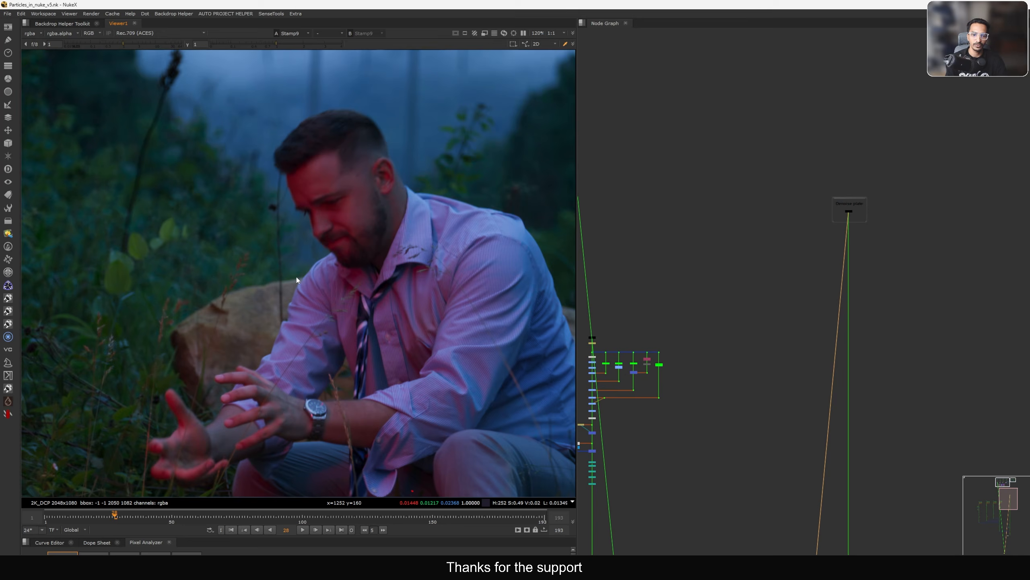
middle_drag(297, 280, 348, 246)
scroll(653, 284, up, 10)
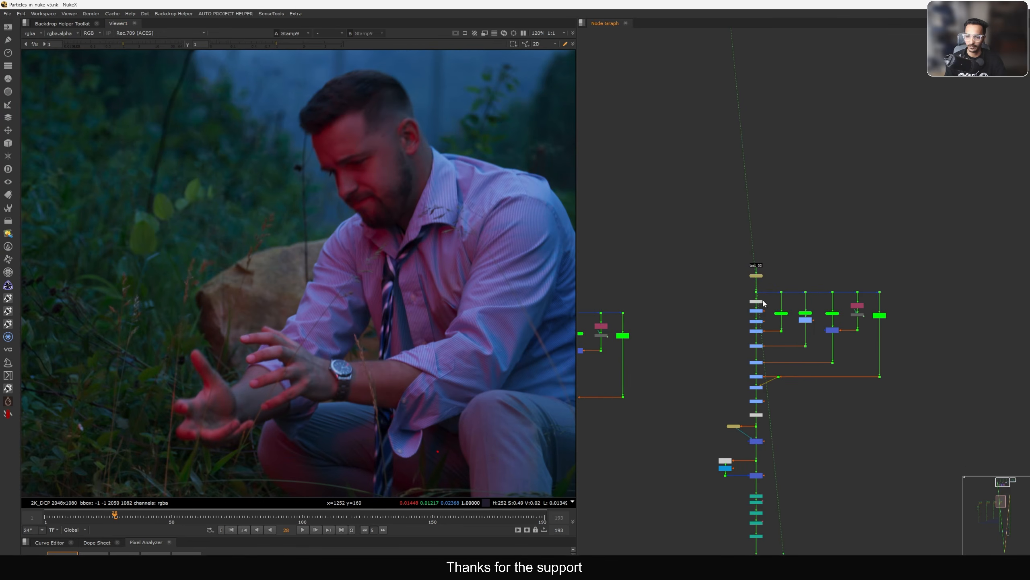
- View Unpremult1, Saturation1 and Grade4 under test_02 in turn, fitting the full image in the viewer
click(772, 296)
key(1)
middle_drag(776, 300, 783, 297)
drag(774, 334, 774, 329)
key(1)
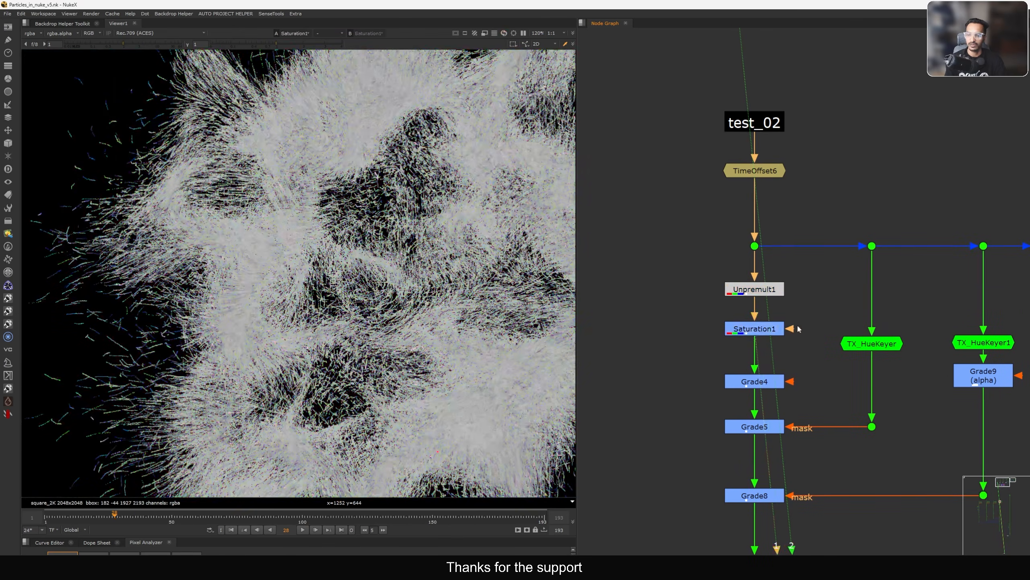
middle_drag(796, 330, 767, 258)
key(h)
drag(770, 312, 770, 298)
middle_drag(747, 313, 736, 290)
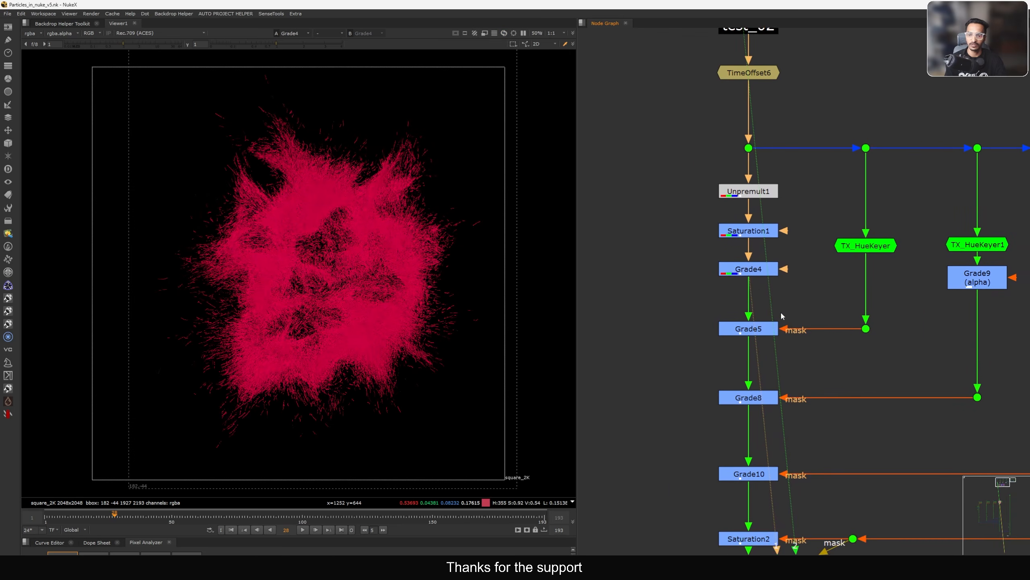
- Display the dot feeding TX_HueKeyer and compare it with the keyer's own output
middle_drag(889, 248, 768, 329)
click(717, 236)
key(1)
middle_drag(691, 292, 759, 271)
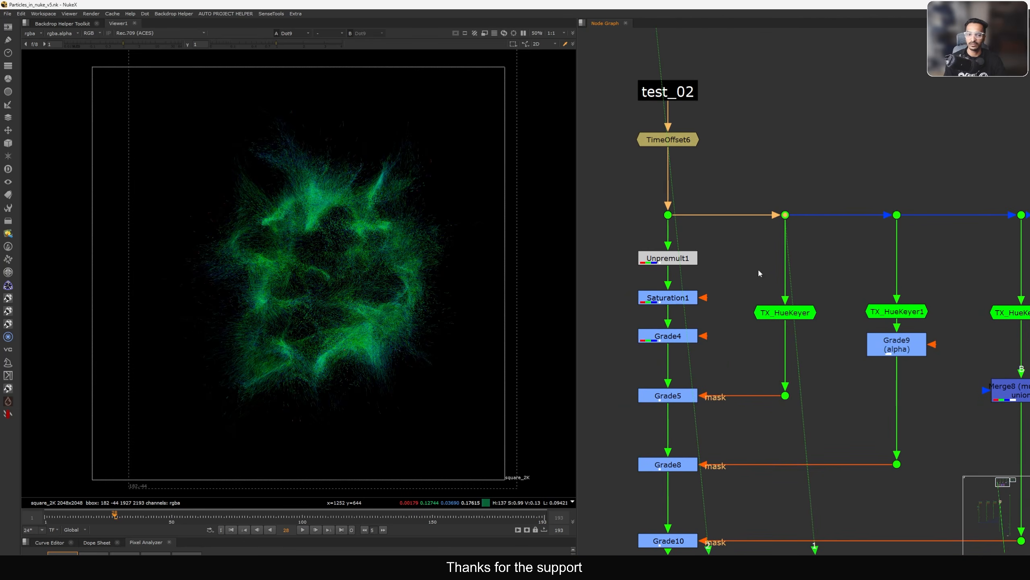
click(778, 316)
key(1)
scroll(794, 286, up, 3)
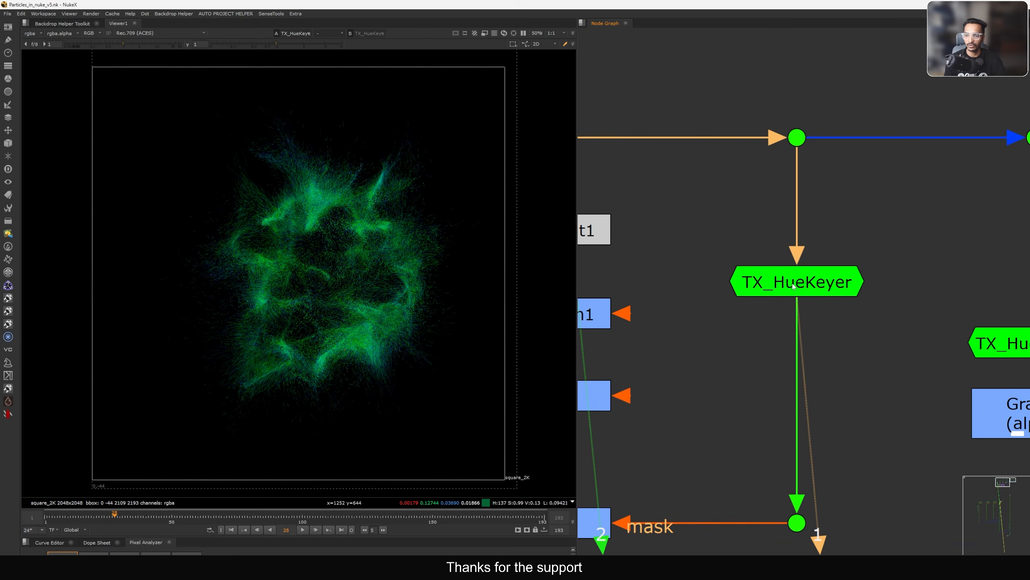
- Search the available nodes for "huek" and try adding a hue keyer near TX_HueKeyer
click(797, 289)
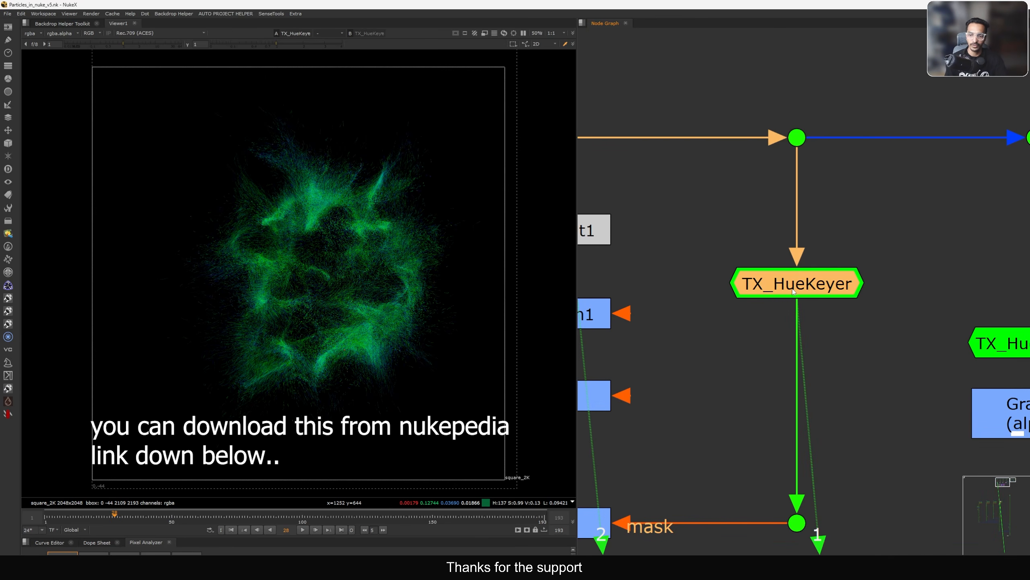
click(858, 233)
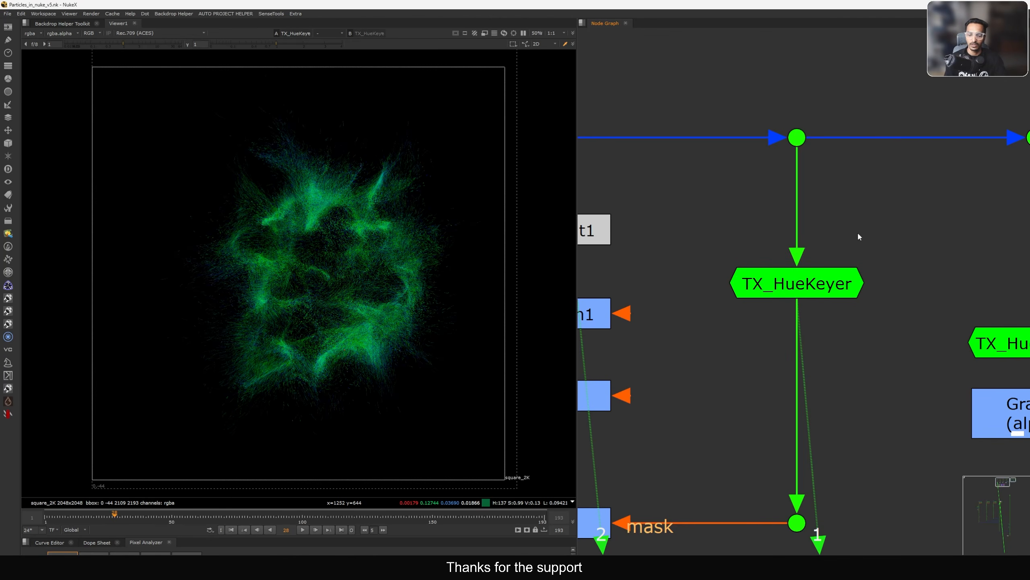
key(Tab)
text(hue)
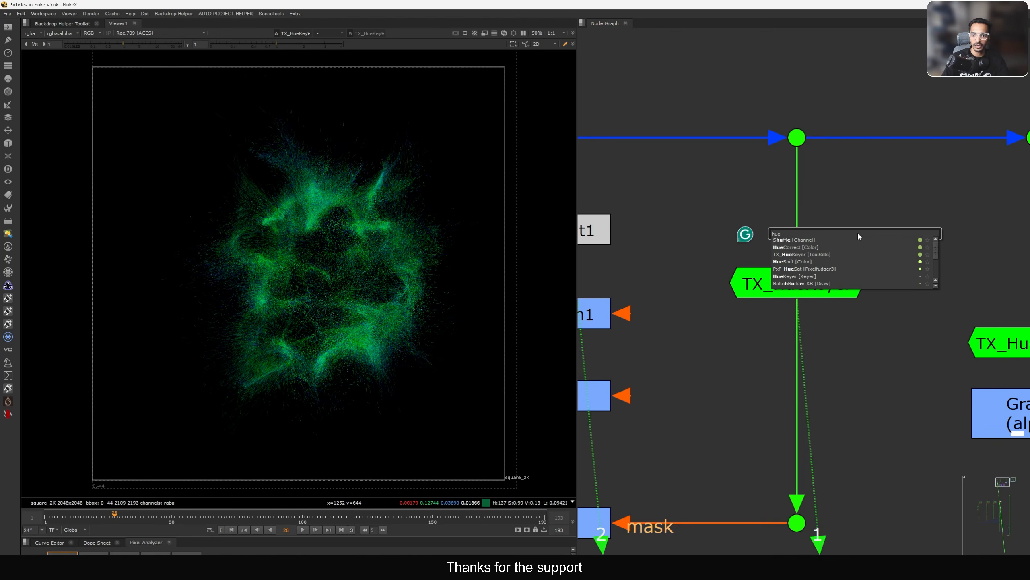
text(k)
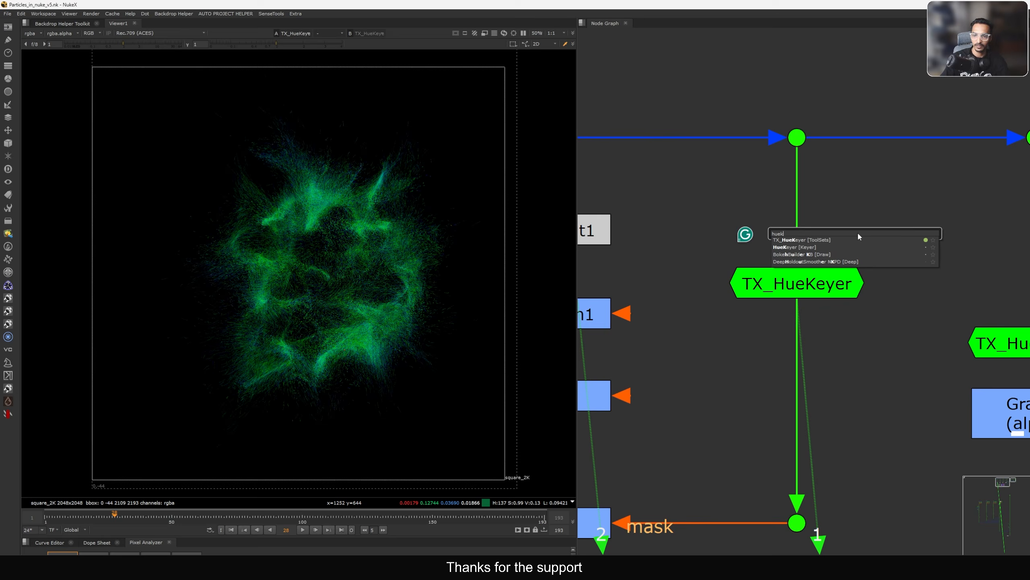
key(Down)
key(Down)
key(Return)
key(ctrl+z)
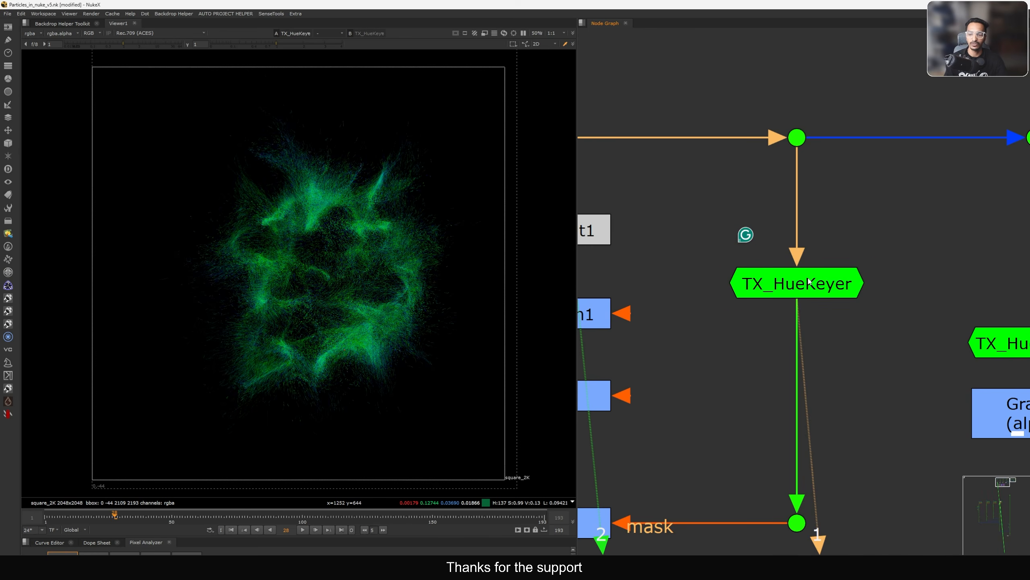
- Display the dot below TX_HueKeyer and check that keyer's range settings in its properties
scroll(813, 275, down, 1)
click(796, 490)
key(1)
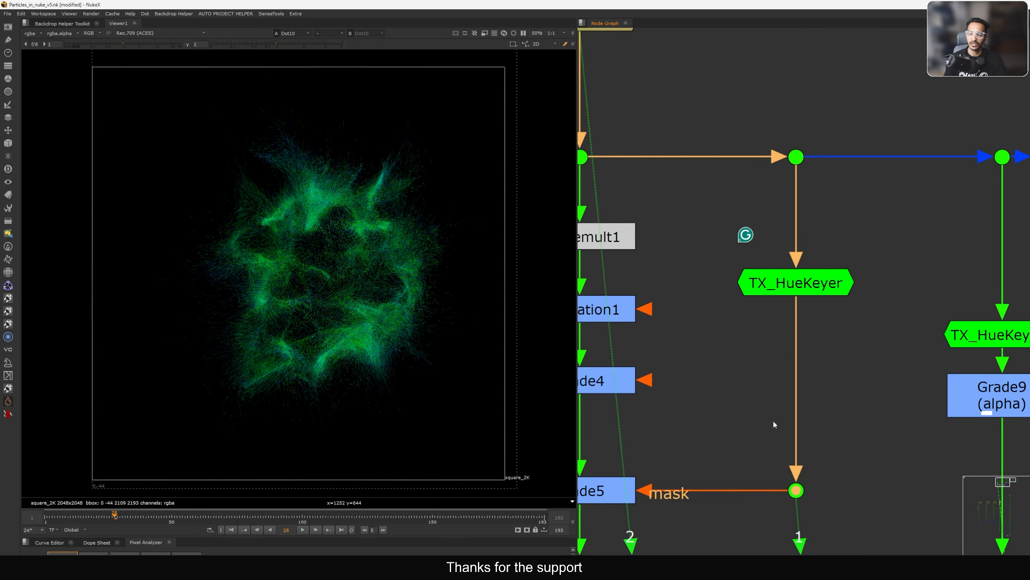
double_click(790, 286)
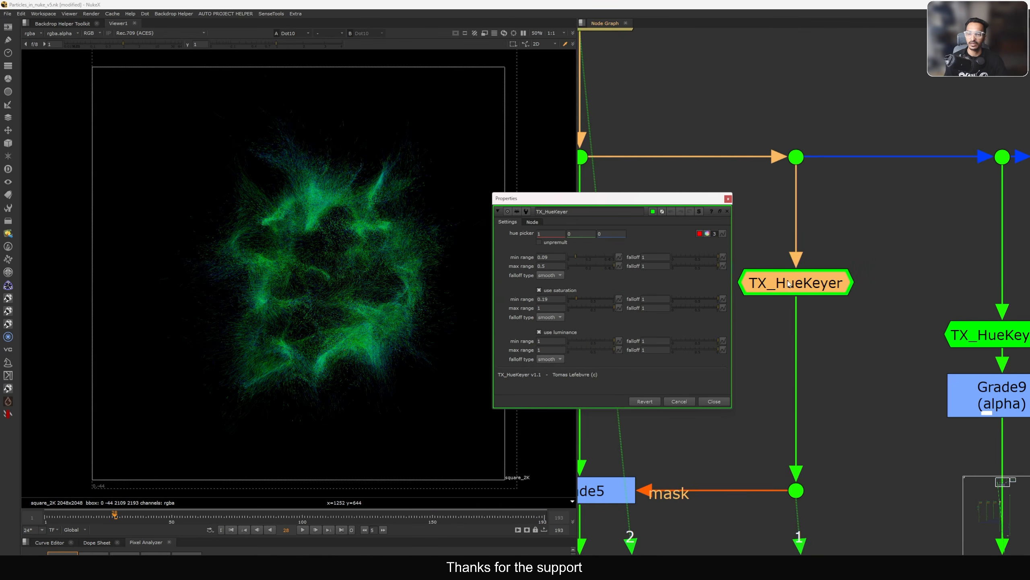
drag(692, 197, 727, 173)
- Display the dot feeding TX_HueKeyer, scrub to frame 22, and close the keyer's properties
click(796, 156)
key(1)
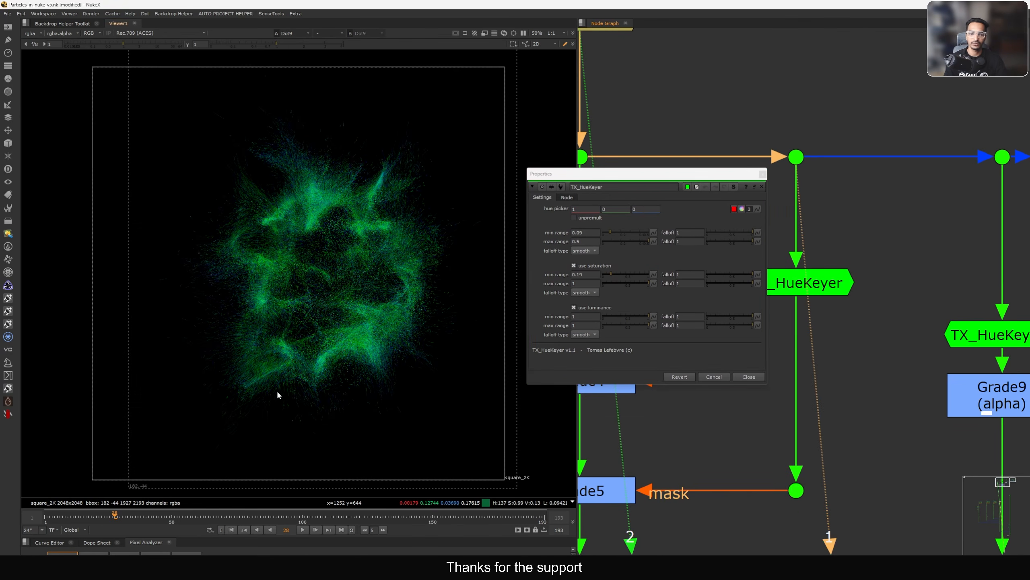
click(75, 519)
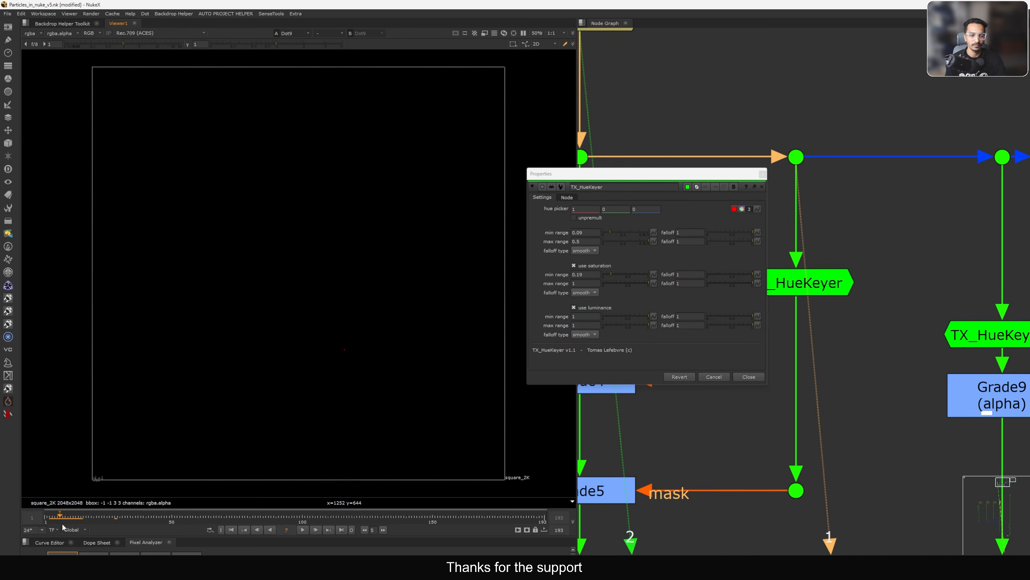
drag(62, 523, 95, 525)
click(743, 375)
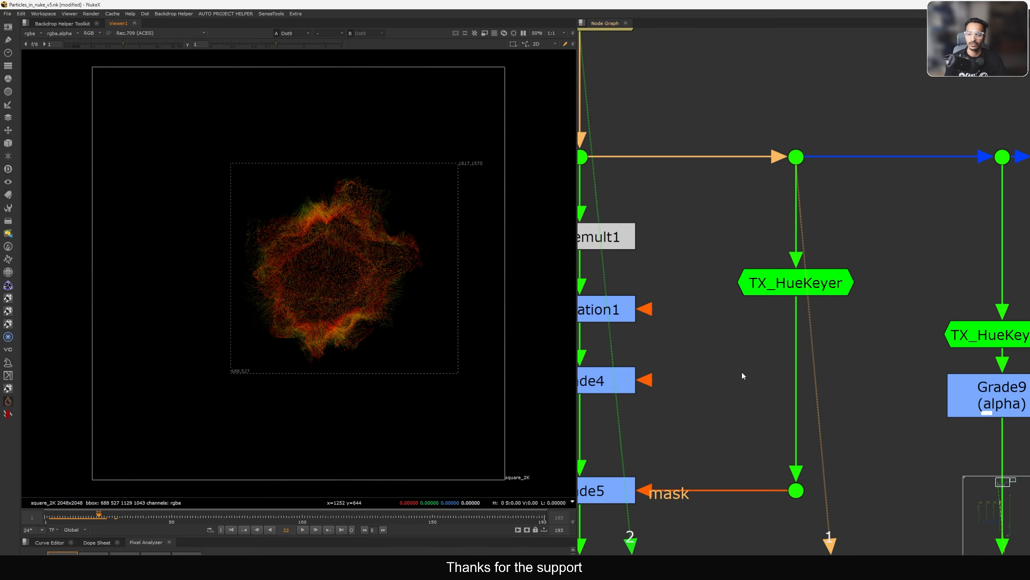
- Show the alpha of the dot below TX_HueKeyer and advance frame by frame to frame 29
click(796, 490)
key(1)
middle_drag(726, 533, 759, 479)
key(a)
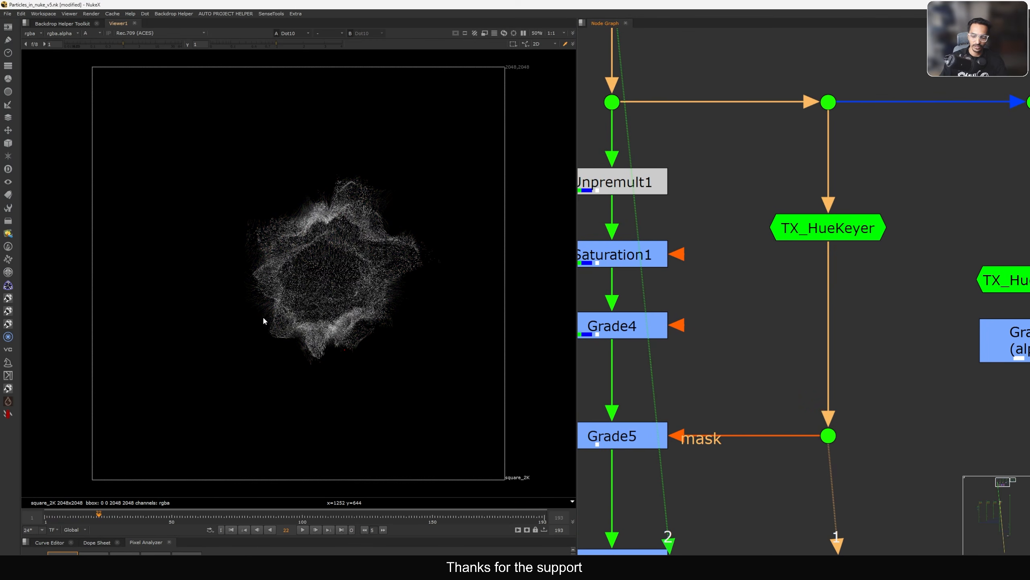
key(Right)
key(Right)
key(Right)
key(Right)
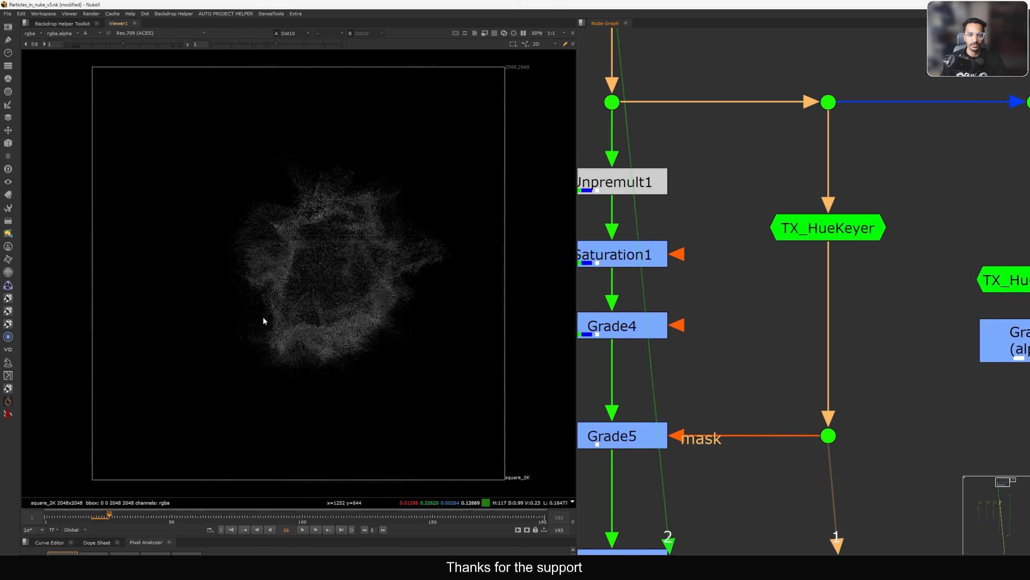
key(Right)
key(Right)
key(Right)
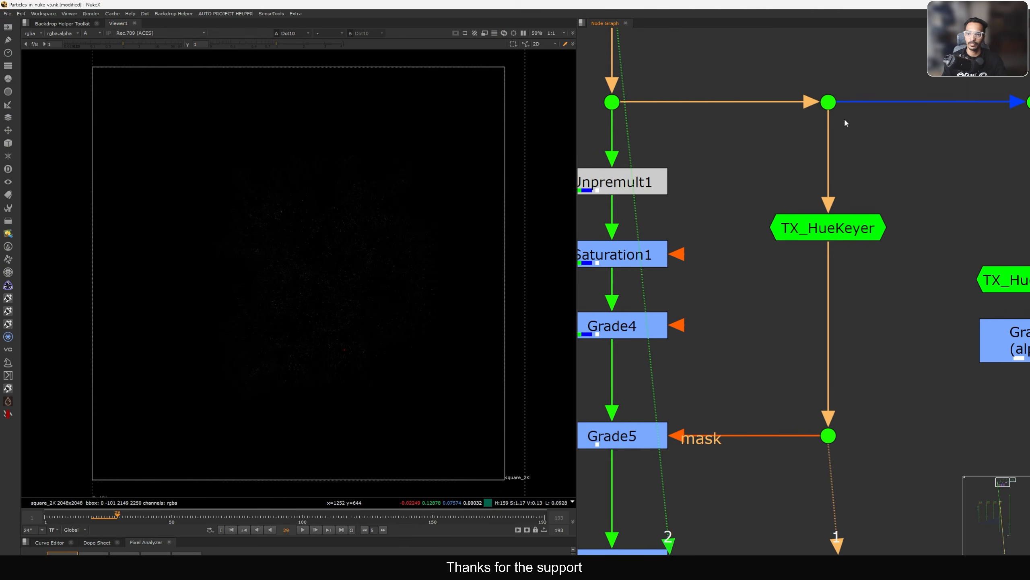
- Display the dot feeding TX_HueKeyer in full color at frame 29 for comparison with the matte
click(828, 102)
key(1)
key(a)
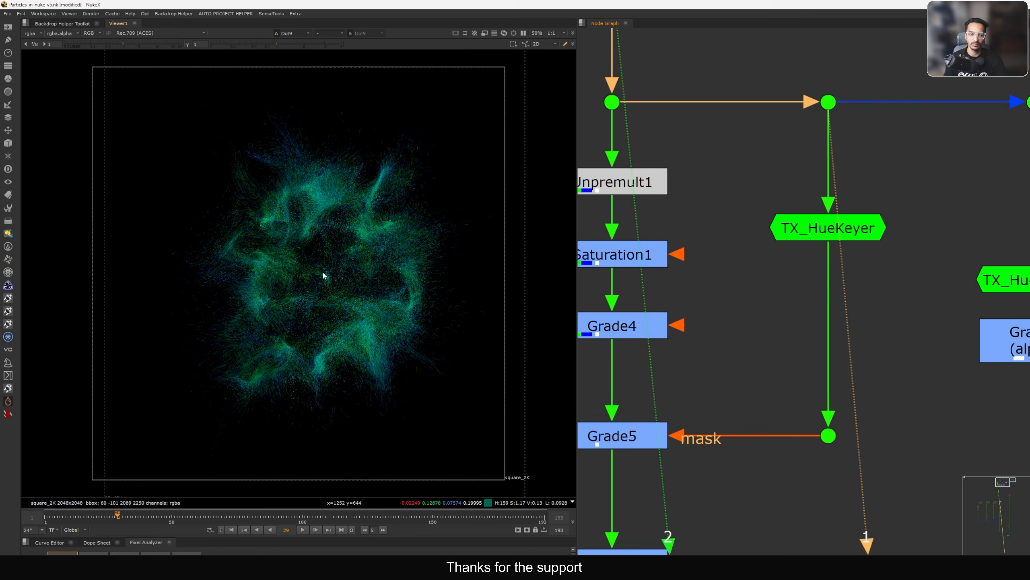
- Inspect the alpha of the TX_HueKeyer mask feeding Grade5, stepping back to frame 22
click(828, 435)
key(1)
middle_drag(755, 483, 784, 452)
key(a)
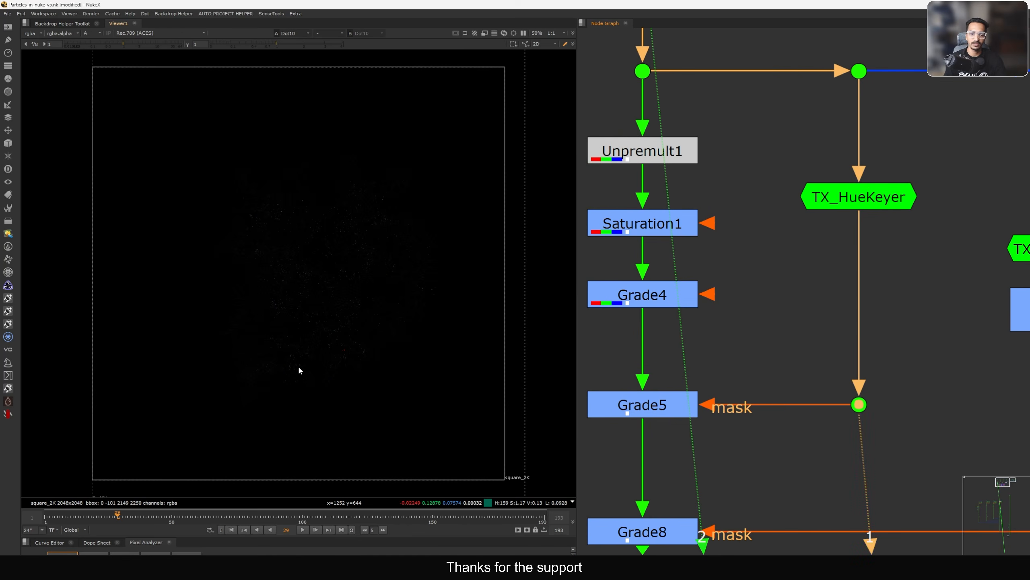
key(a)
key(a)
key(Left)
key(Left)
key(Left)
key(Left)
key(Left)
key(Left)
key(Left)
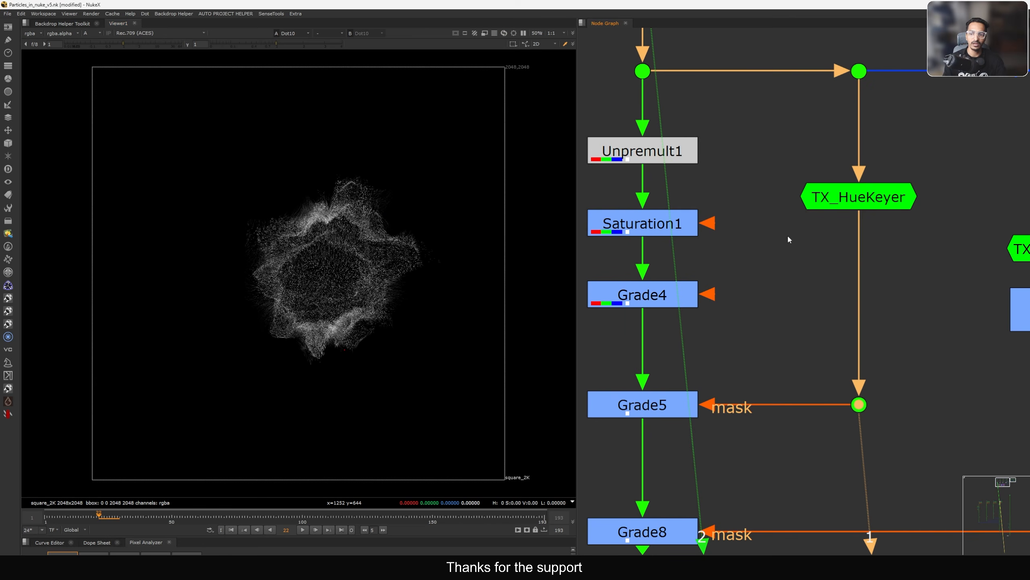
- View the source colours entering TX_HueKeyer in RGB and step forward to frame 32
scroll(788, 236, down, 2)
middle_drag(830, 208, 799, 258)
drag(858, 128, 764, 203)
key(1)
key(a)
key(Right)
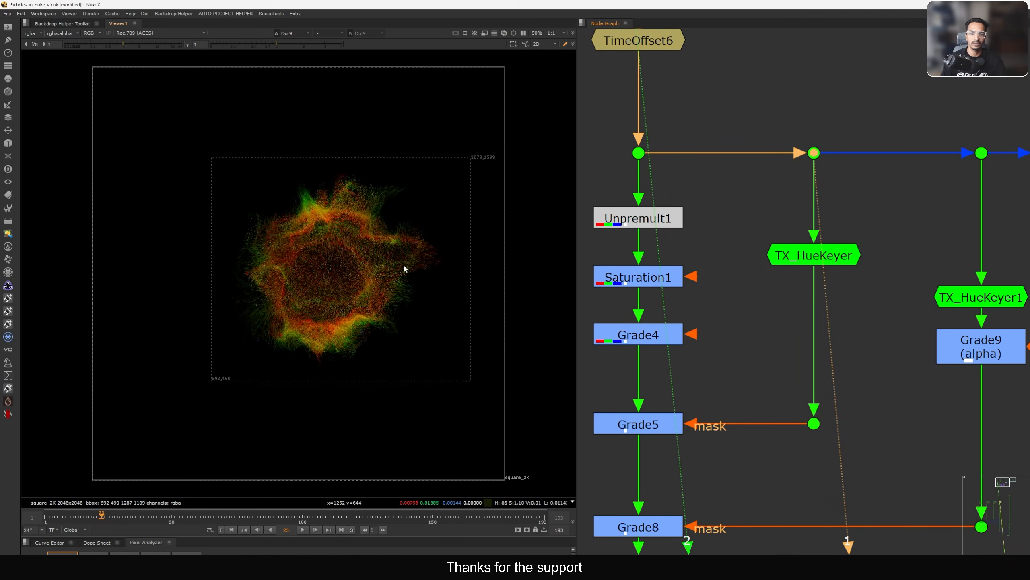
key(Right)
key(Right)
key(Right)
key(Right)
key(Right)
key(Right)
key(Right)
key(Right)
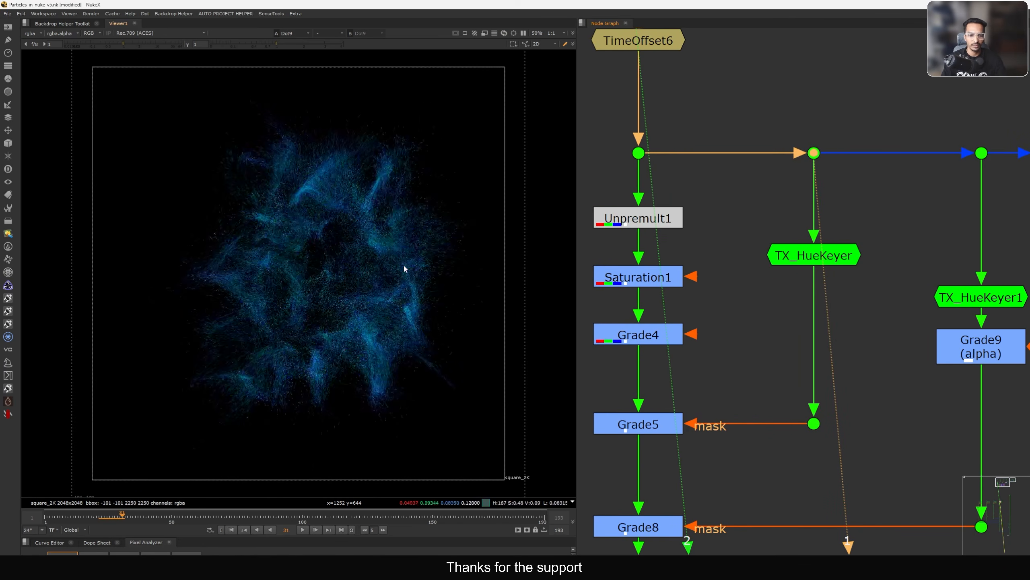
key(Right)
- View the mask input of Grade5 and then Grade5's own colour output
click(814, 423)
key(1)
middle_drag(802, 404, 830, 342)
middle_drag(740, 343, 799, 336)
click(728, 356)
key(1)
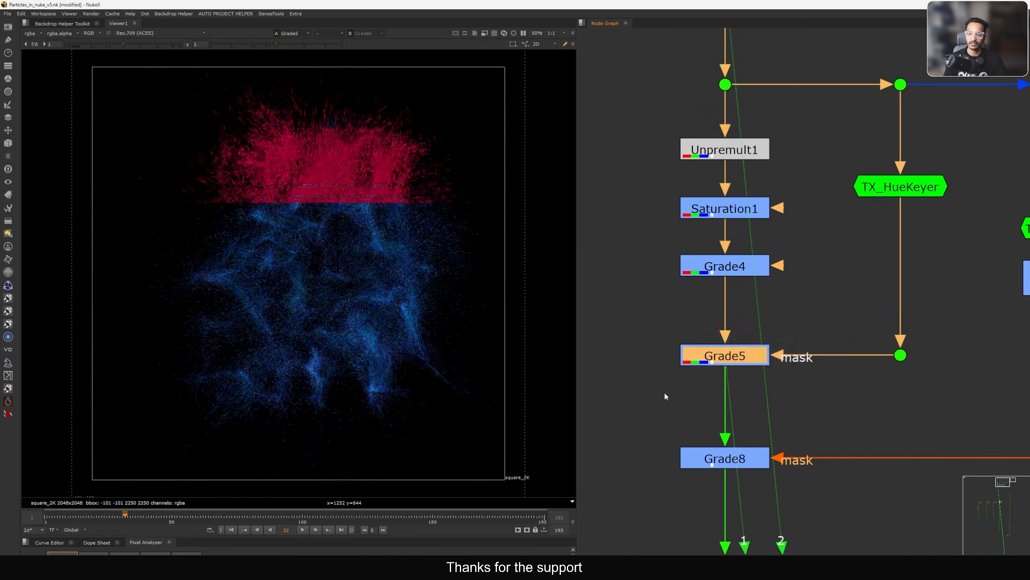
key(2)
key(1)
scroll(681, 288, down, 5)
middle_drag(733, 363, 636, 367)
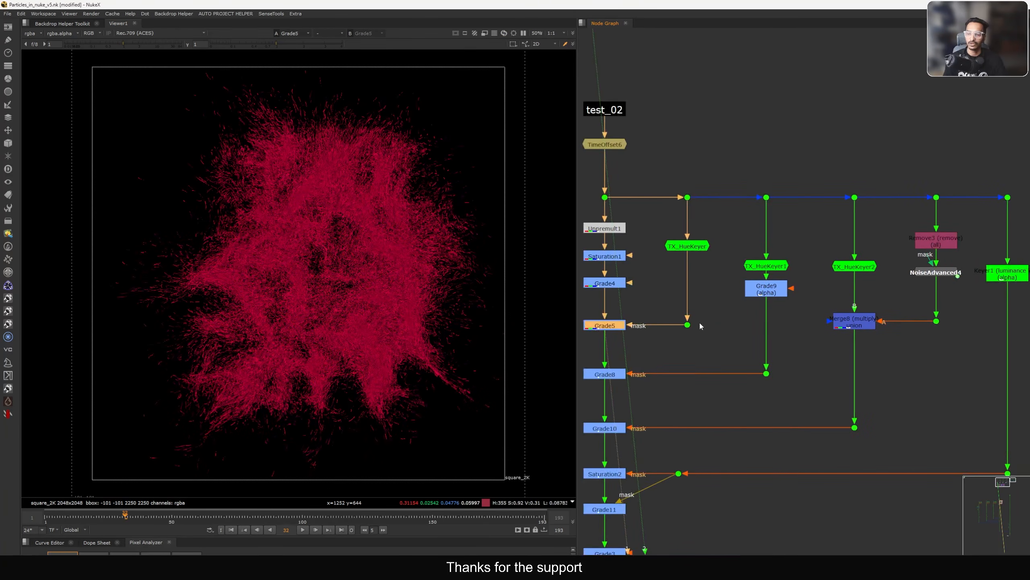
- View the TX_HueKeyer mask branch, then move TX_HueKeyer1 level with TX_HueKeyer and shift Grade9 up beneath it
click(688, 326)
key(1)
drag(771, 268, 771, 250)
drag(775, 297, 774, 289)
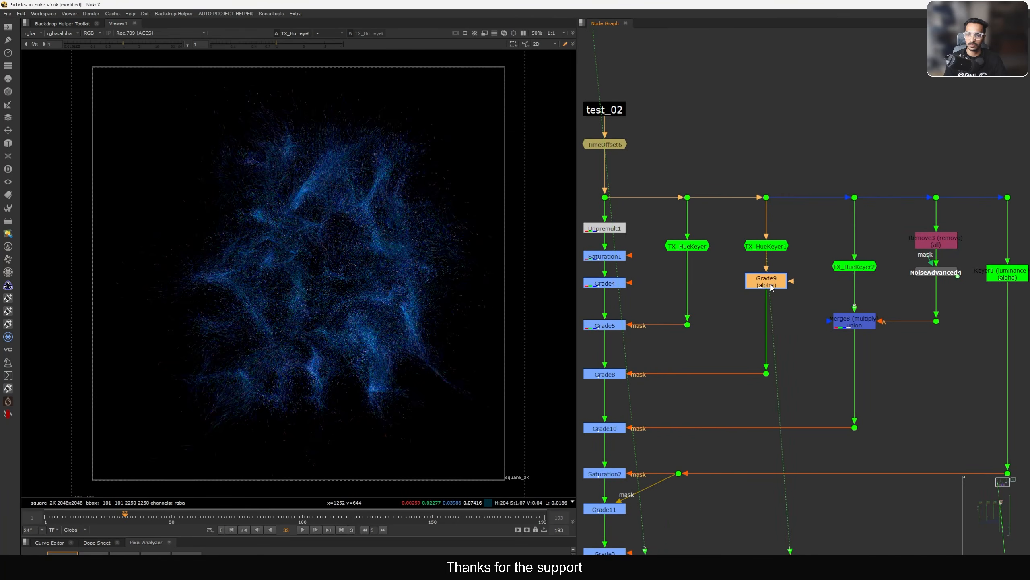
- Compare the alpha of Grade9 with that of TX_HueKeyer1, ending on frame 27
key(1)
click(626, 317)
key(a)
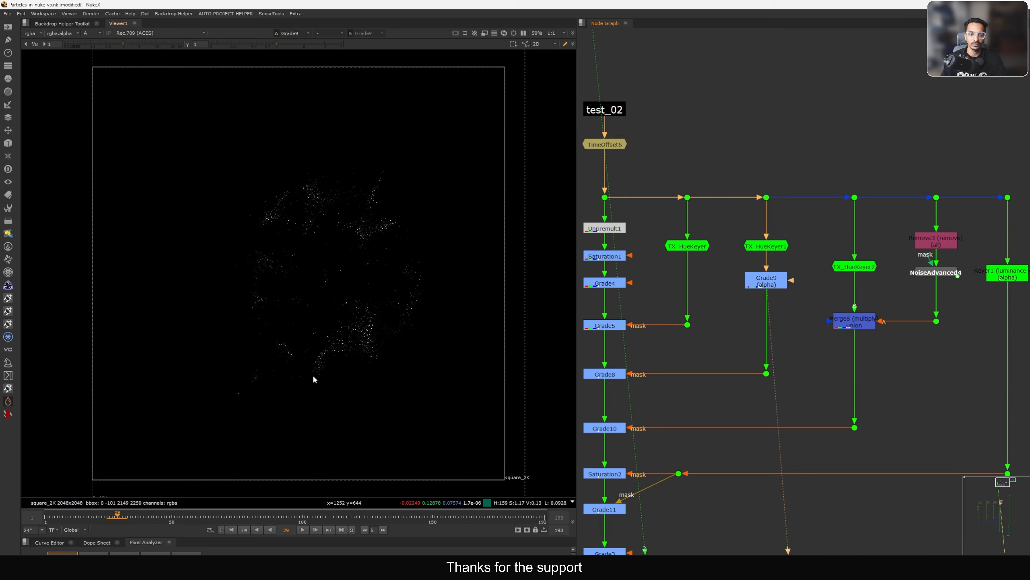
key(Right)
key(a)
key(a)
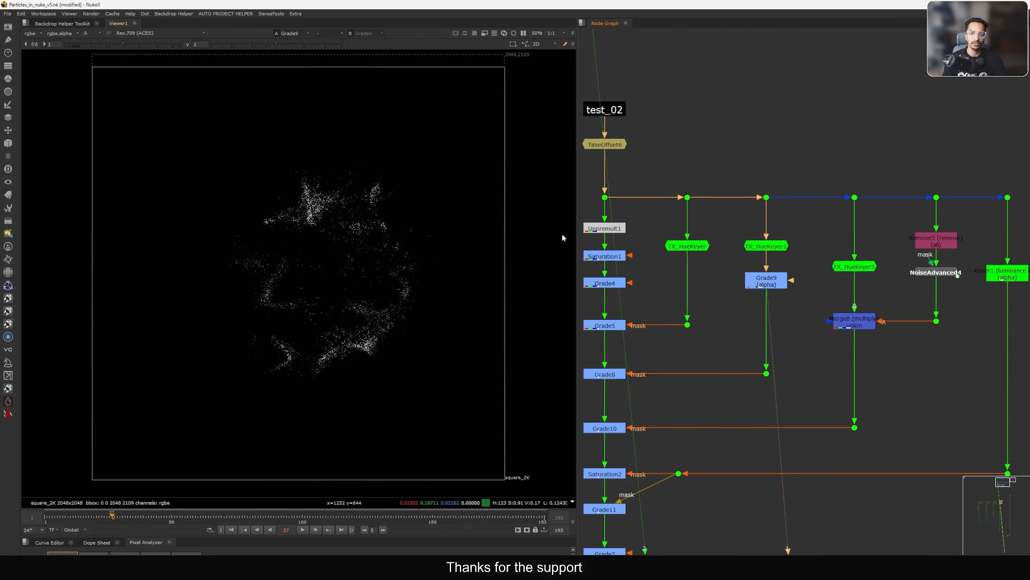
click(769, 249)
key(1)
click(770, 279)
- View the TX_HueKeyer2 matte and move the Keyer1 luminance key higher on its branch
middle_drag(862, 281, 776, 274)
drag(770, 261, 770, 256)
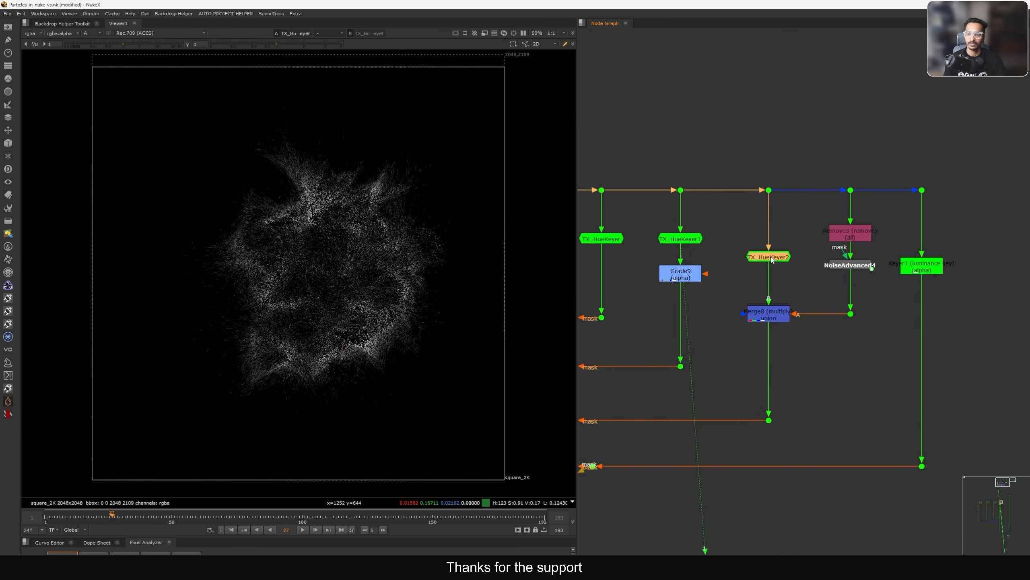
key(1)
middle_drag(882, 277, 826, 292)
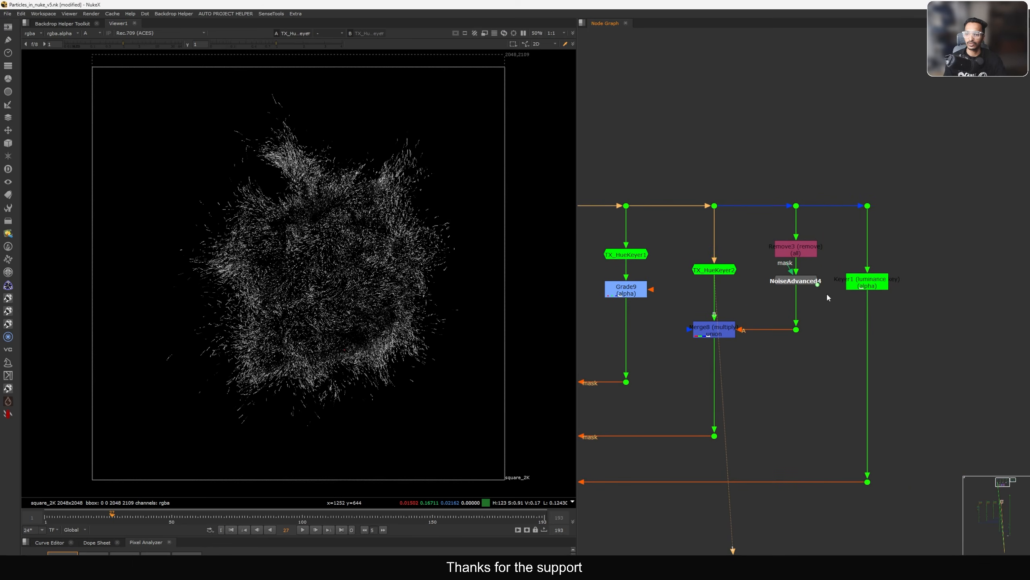
drag(862, 286, 863, 262)
middle_drag(604, 378, 851, 285)
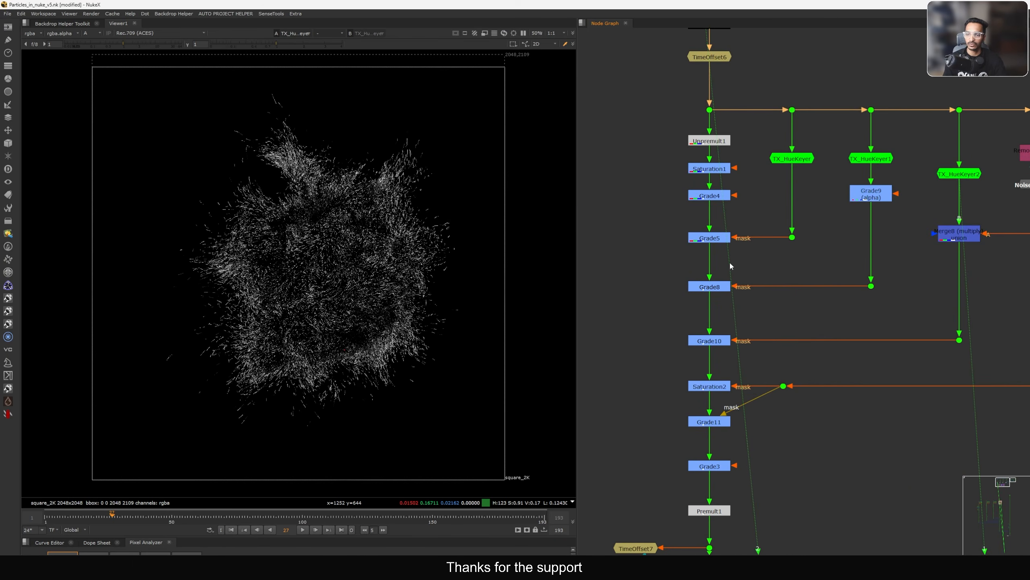
- View Grade8's output, then the Premult1 result in full colour
click(725, 281)
key(1)
middle_drag(733, 499, 740, 427)
click(702, 440)
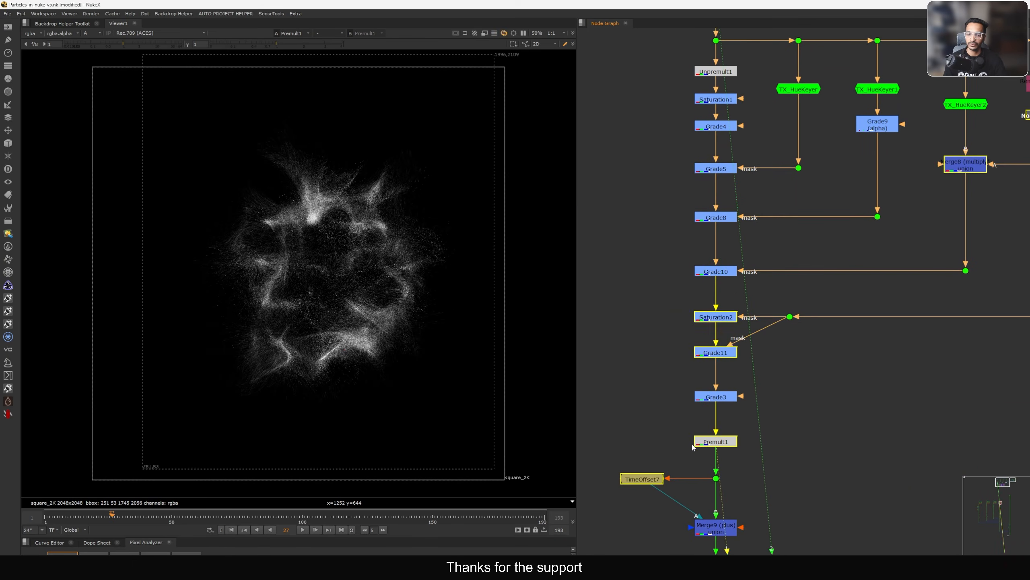
key(1)
key(a)
middle_drag(588, 351, 619, 360)
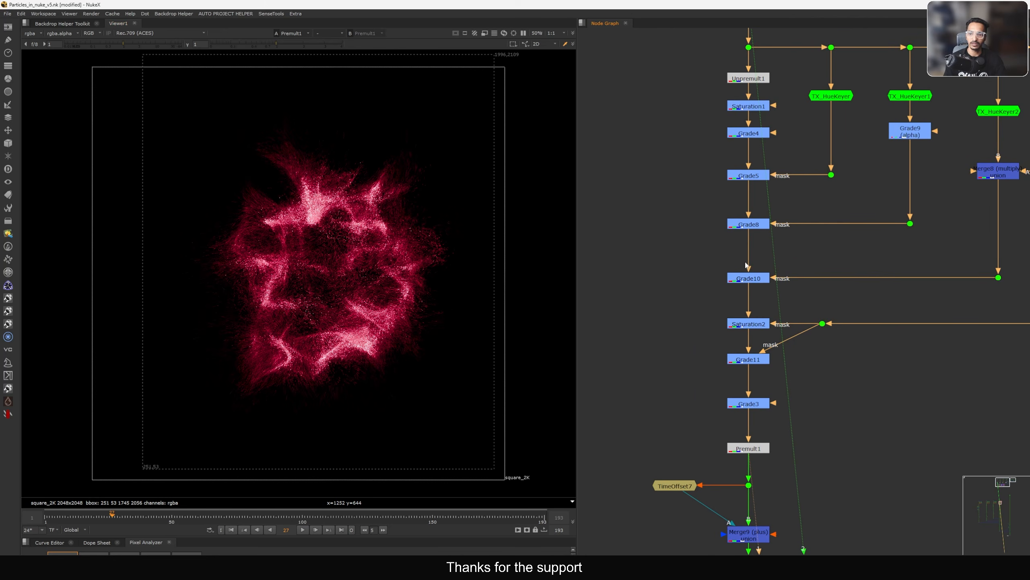
middle_drag(745, 265, 714, 316)
- Select Grade5, Grade8 and Grade10 together and toggle them off and on to compare the particle colour
drag(671, 203, 754, 345)
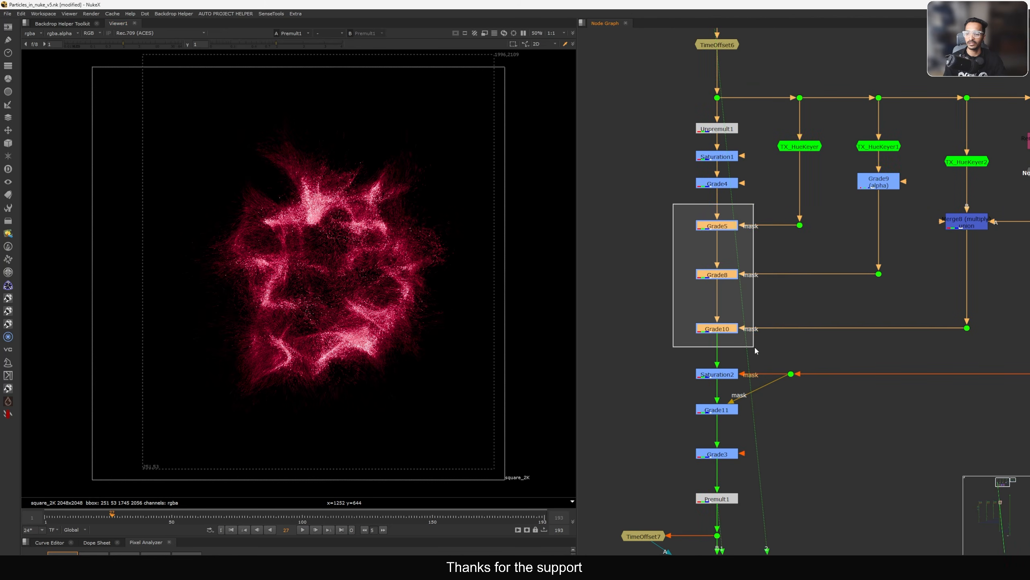
middle_drag(824, 263, 737, 299)
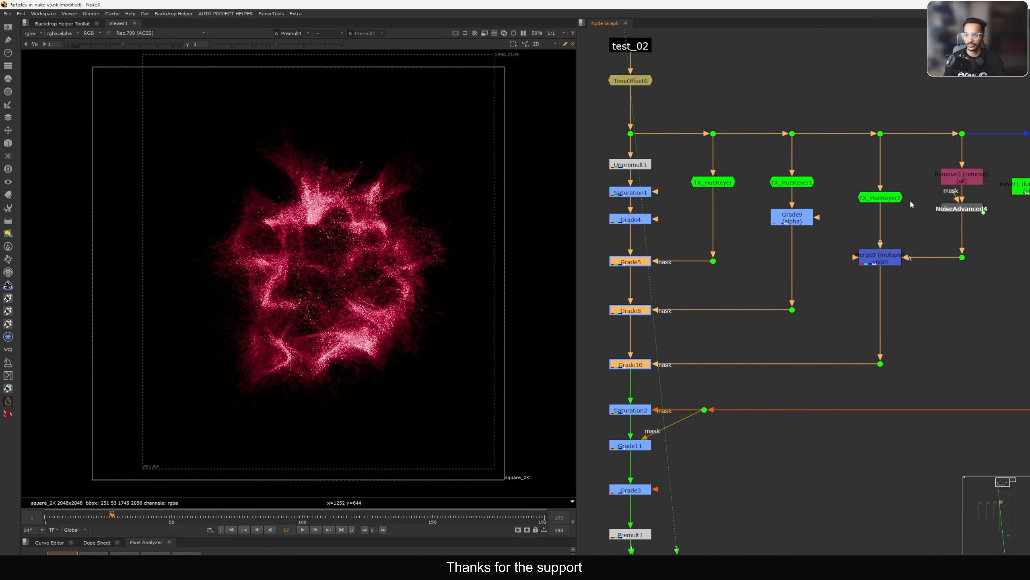
middle_drag(910, 204, 976, 188)
key(d)
key(d)
key(d)
key(d)
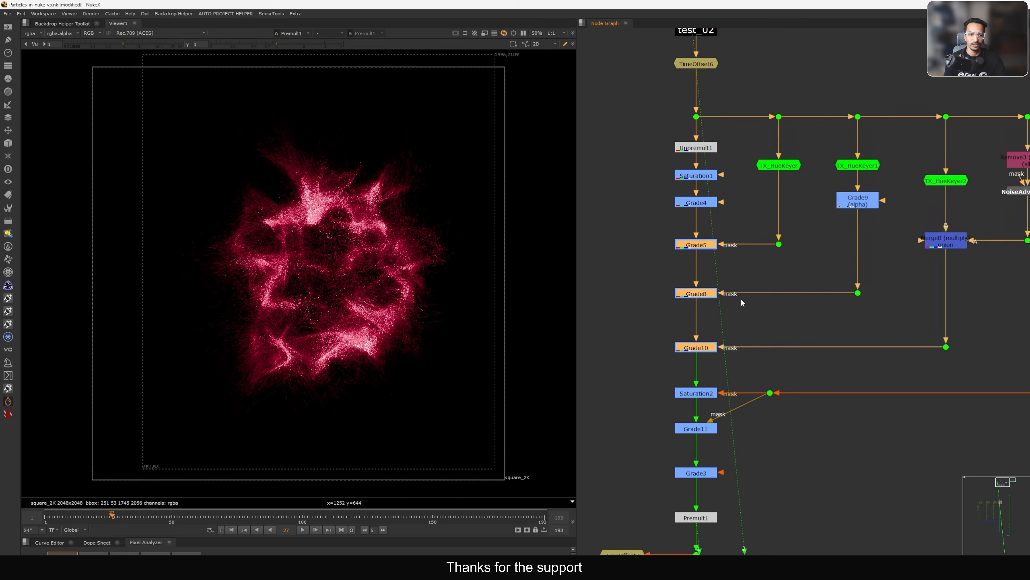
- Compare the particles with and without the three masked grades while stepping from frame 22 to frame 31
key(Left)
key(Left)
key(Left)
key(Left)
key(Left)
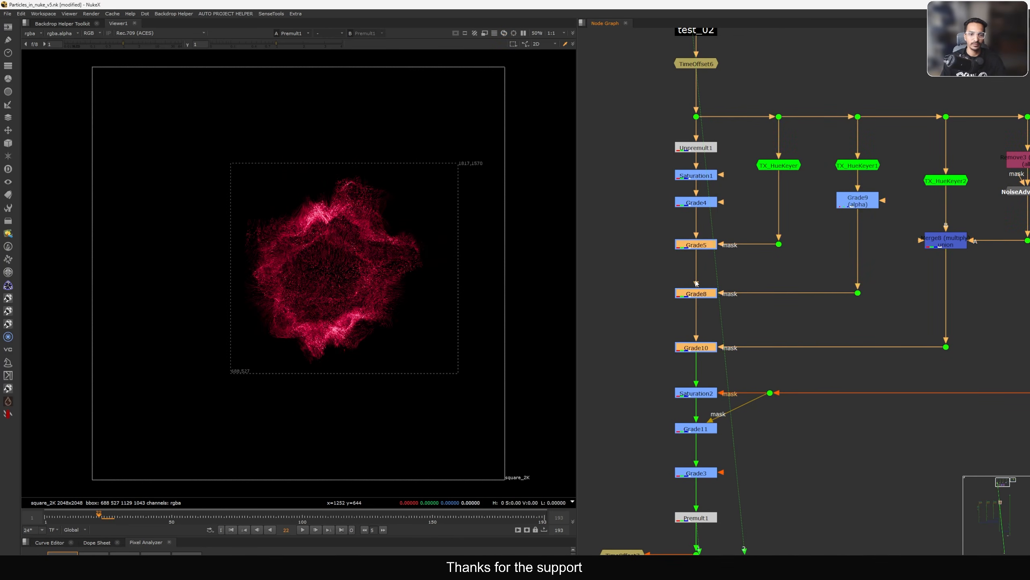
key(Right)
key(Right)
key(Right)
key(Right)
key(Right)
key(Right)
key(Right)
key(Right)
key(d)
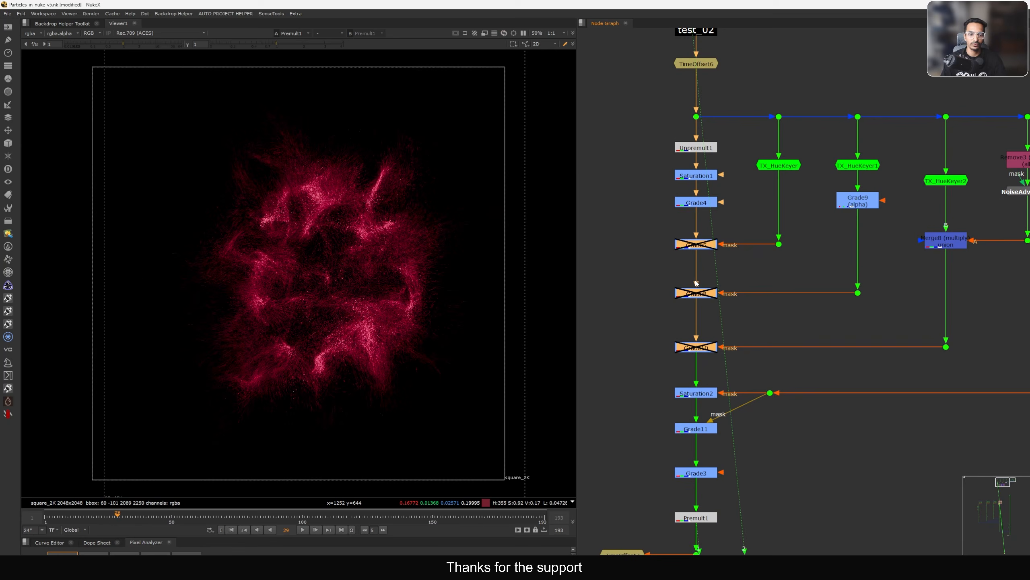
key(Right)
key(d)
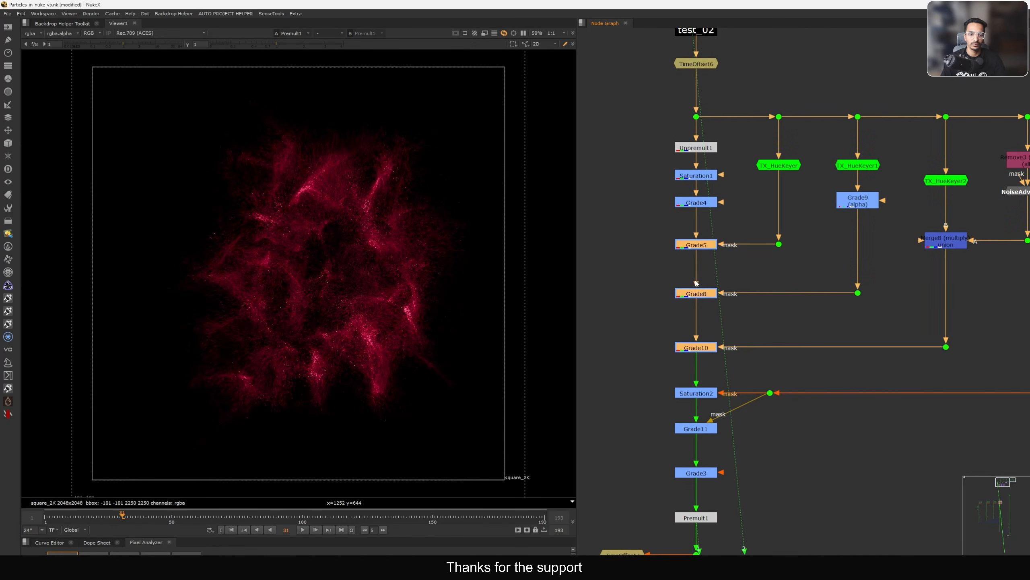
key(d)
key(d)
- Return to frame 22 and toggle the three selected grades to check the early particles
key(Right)
key(Left)
key(Left)
key(Left)
key(Left)
key(Left)
key(Left)
key(Left)
key(Left)
key(Left)
key(Left)
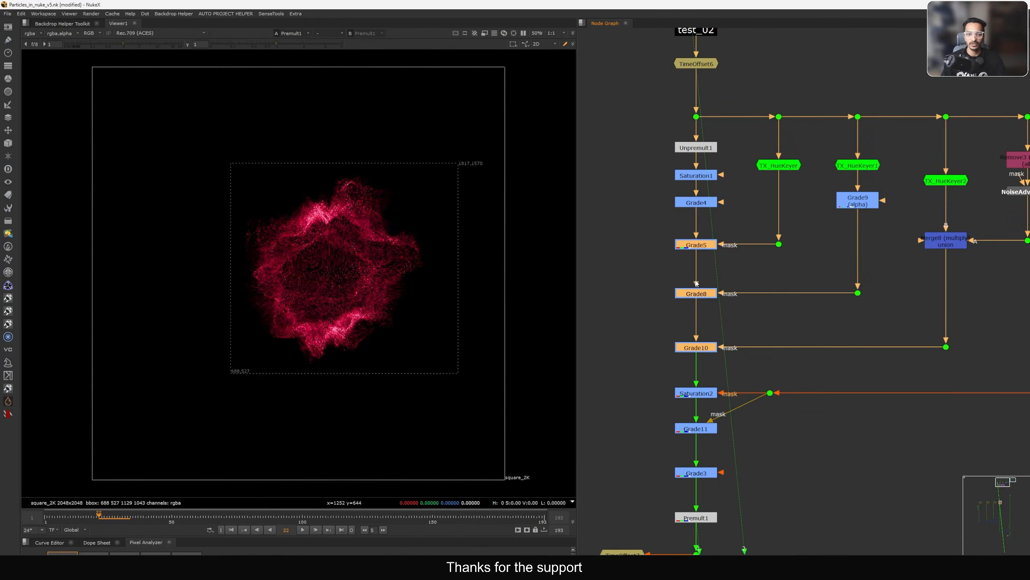
key(d)
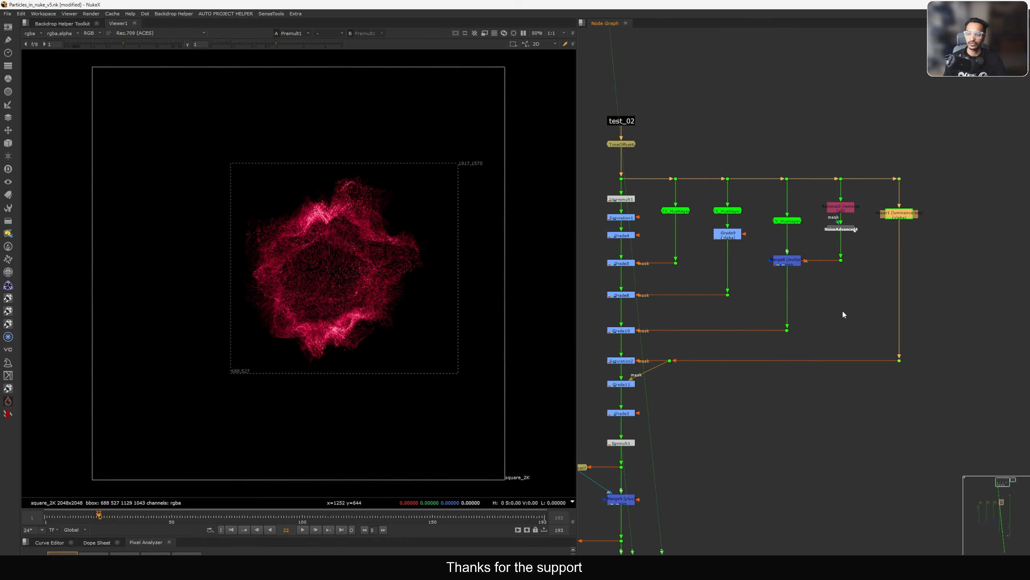
- Inspect the alpha of the Keyer1 luminance mask at its corner dot and move to frame 27
drag(931, 327, 879, 371)
key(1)
key(a)
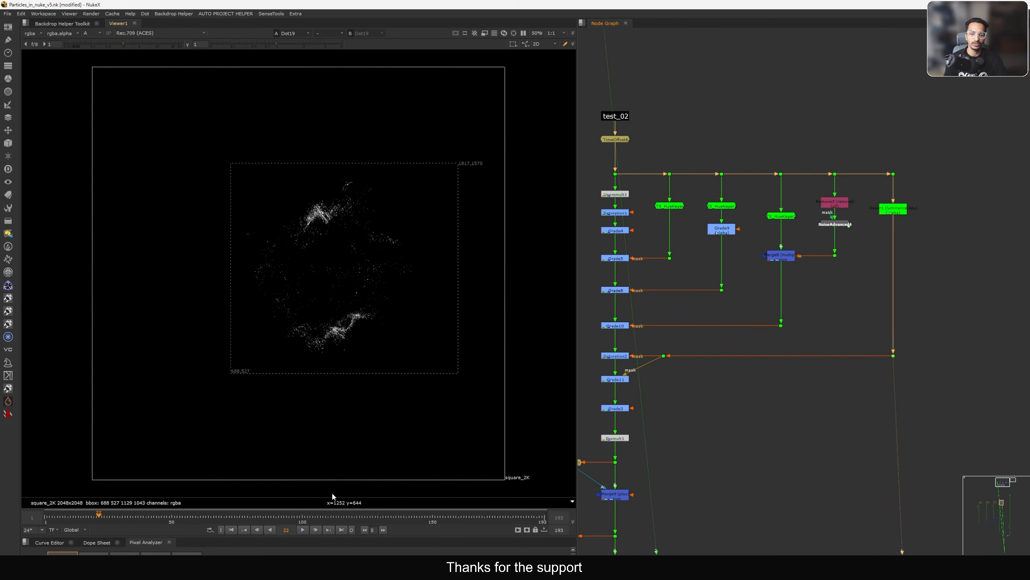
middle_drag(846, 210, 794, 237)
scroll(795, 236, up, 4)
click(900, 234)
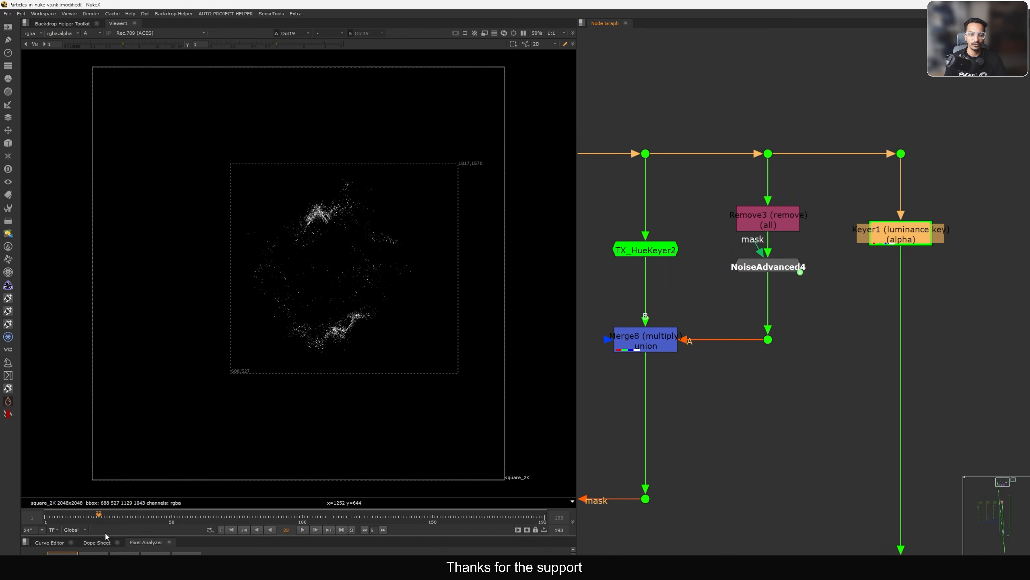
drag(106, 518, 113, 517)
scroll(743, 298, down, 3)
middle_drag(743, 366, 947, 203)
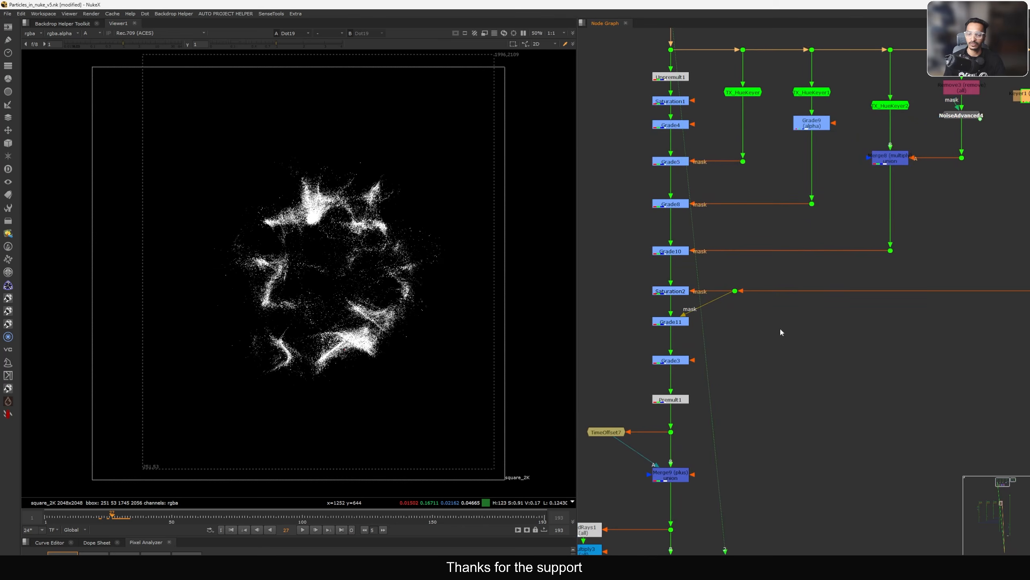
- View the Premult1 output in RGB and examine the bright particle clusters up close
click(671, 399)
key(1)
middle_drag(674, 399, 722, 405)
key(a)
scroll(311, 217, up, 5)
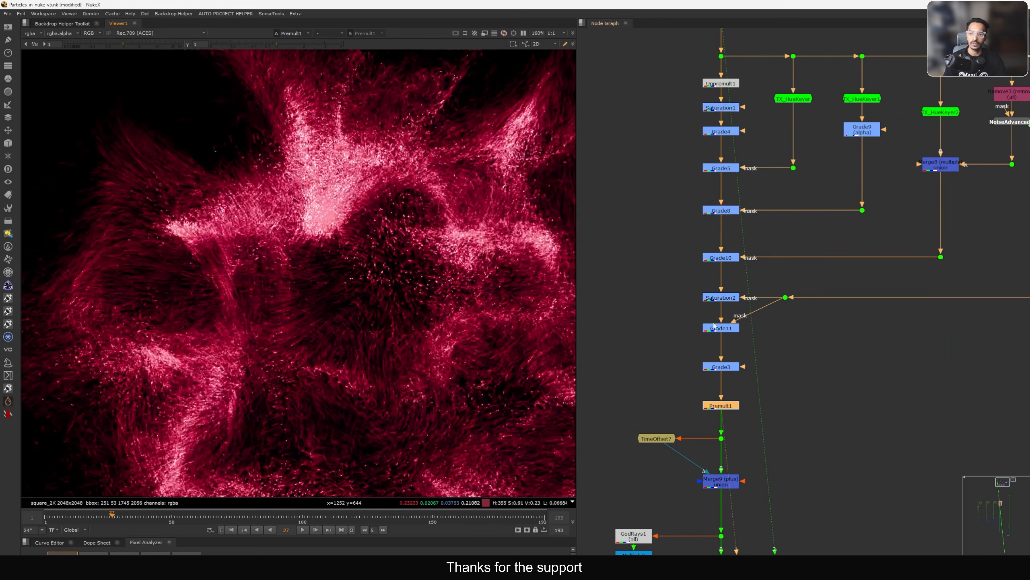
scroll(730, 313, down, 4)
scroll(715, 300, up, 5)
- Disable Saturation2 and Grade11 together to see the particle highlights without them
drag(692, 289, 764, 347)
key(d)
middle_drag(718, 243, 721, 268)
drag(787, 282, 724, 303)
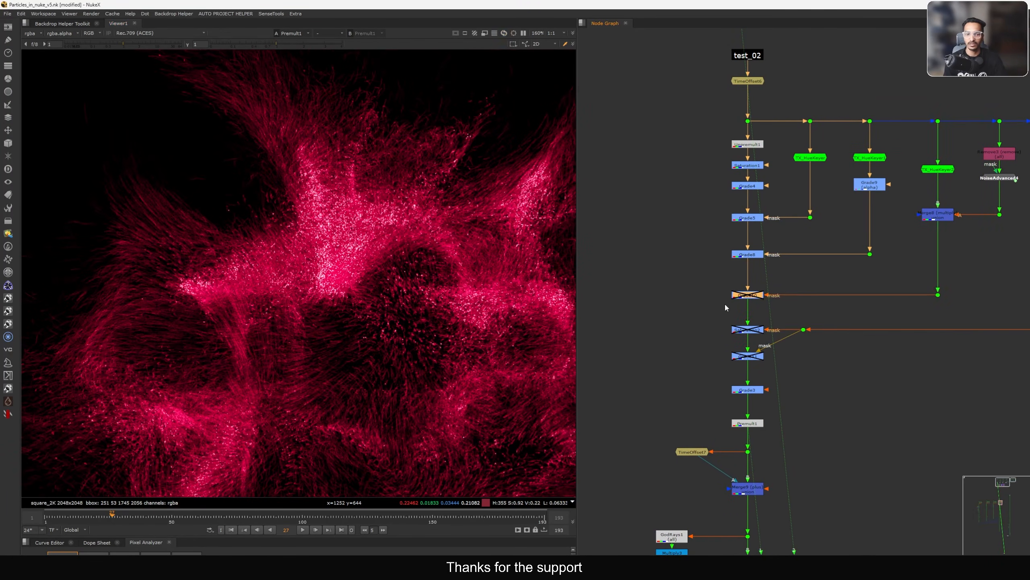
- Re-enable Saturation2 and then Grade11 to compare each node's effect on the bright particles
scroll(726, 301, up, 2)
click(748, 333)
key(d)
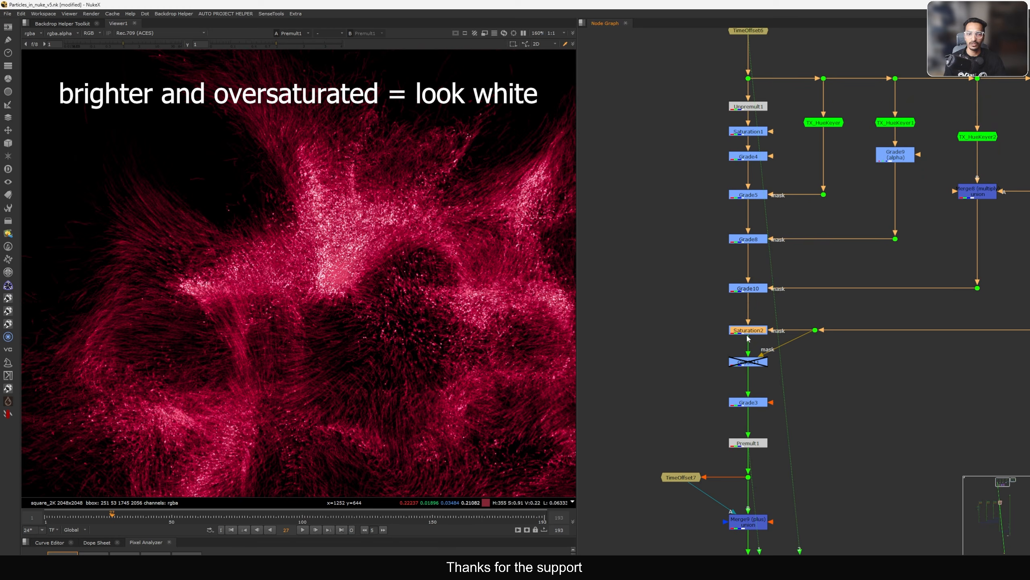
scroll(356, 283, up, 4)
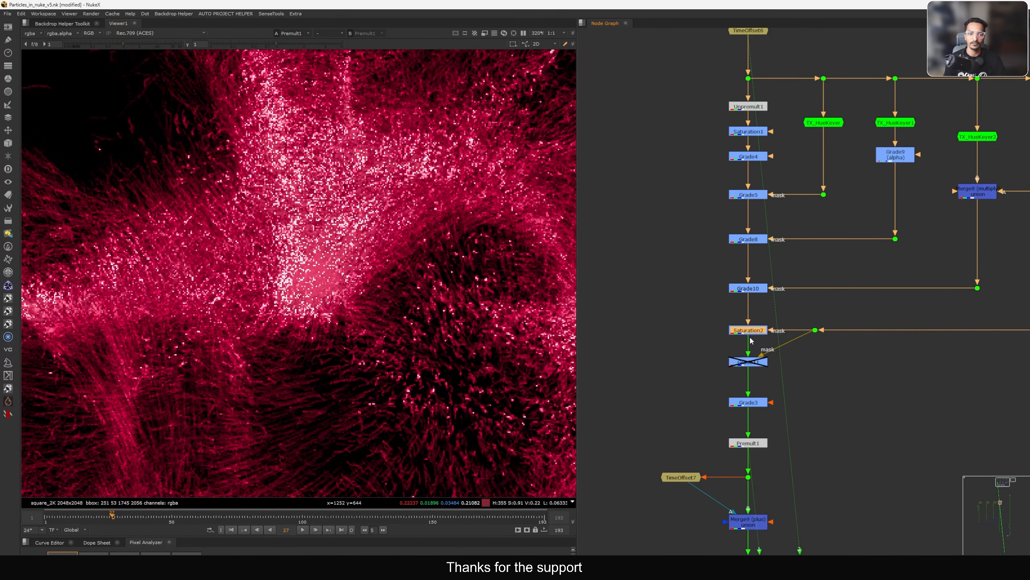
click(749, 363)
key(d)
- Toggle Saturation2 off and on to compare the highlight saturation, leaving it enabled
click(749, 331)
key(d)
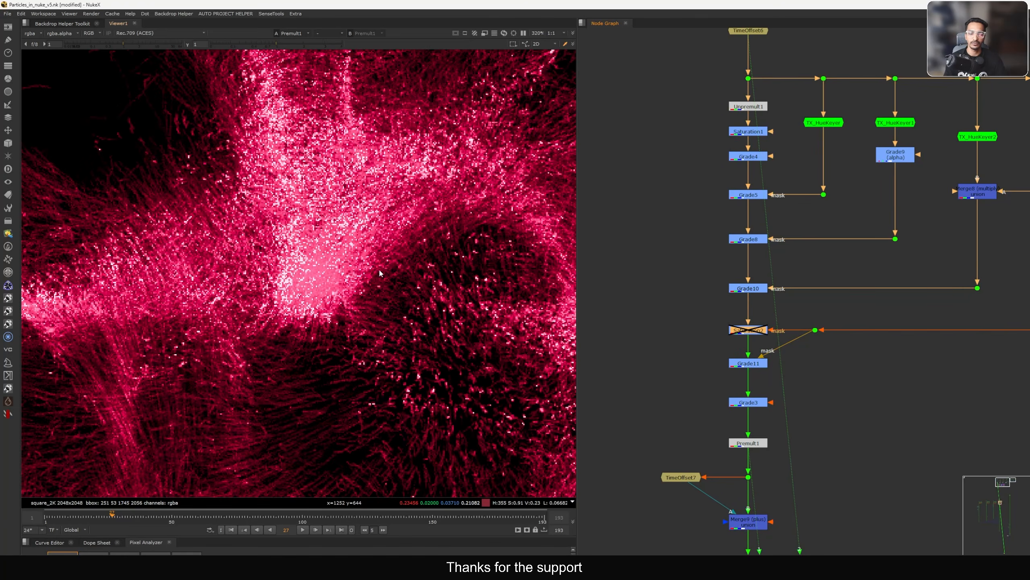
scroll(360, 287, down, 5)
key(d)
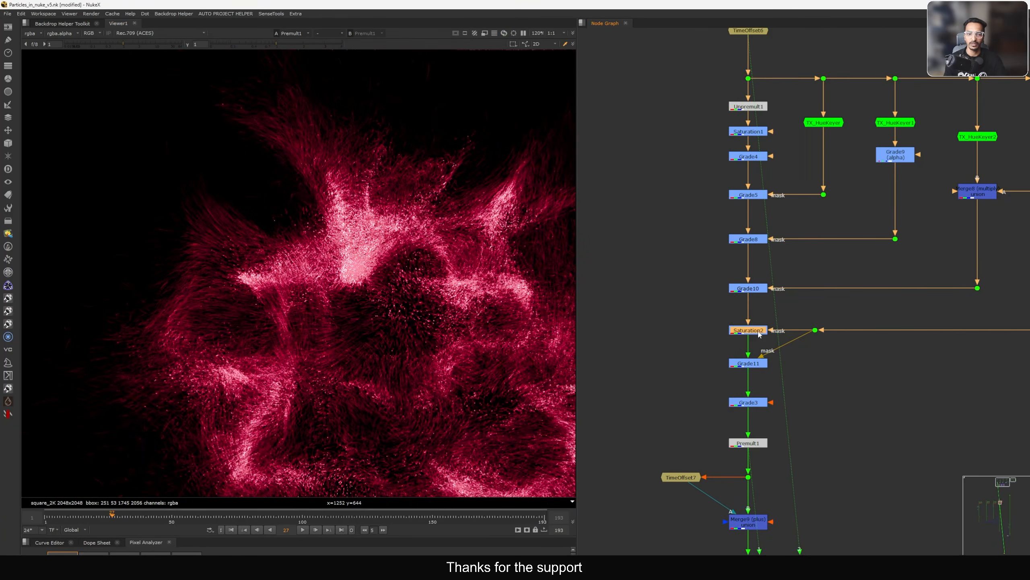
key(d)
key(d)
drag(748, 340, 745, 338)
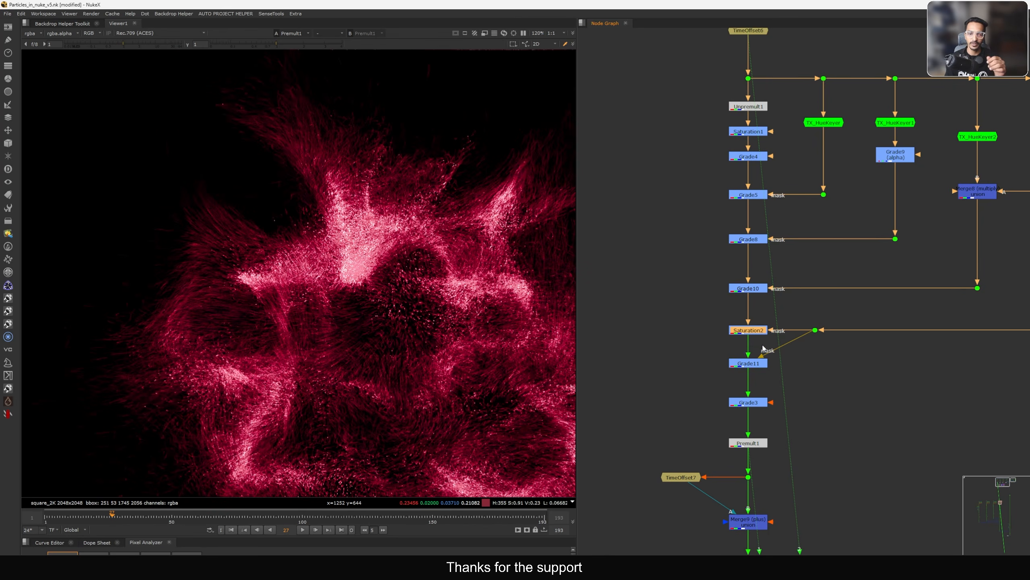
- View the final composite from Merge6 with the particles over the live-action plate
scroll(369, 259, up, 2)
scroll(670, 341, down, 8)
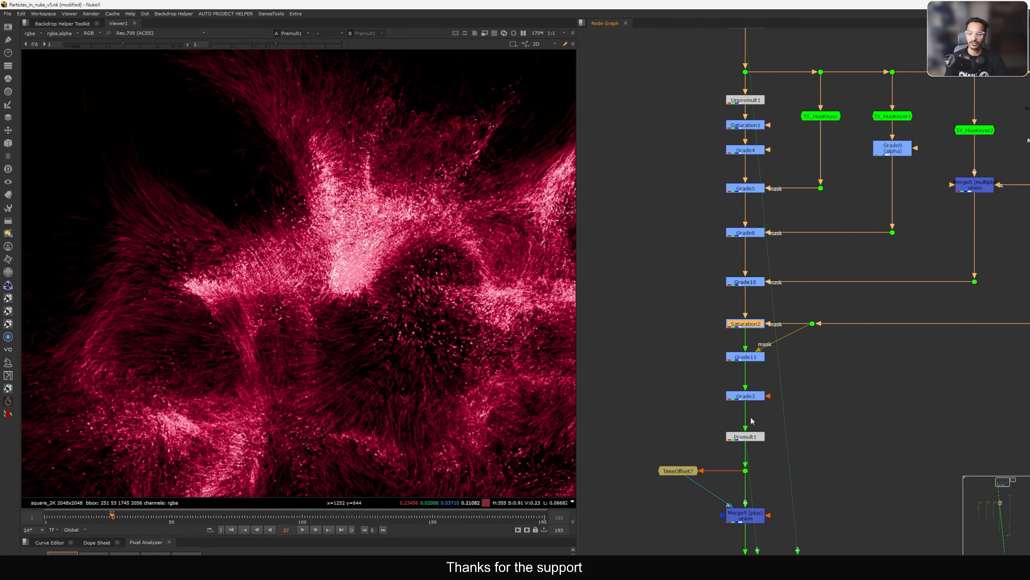
scroll(725, 405, down, 3)
middle_drag(759, 511, 719, 287)
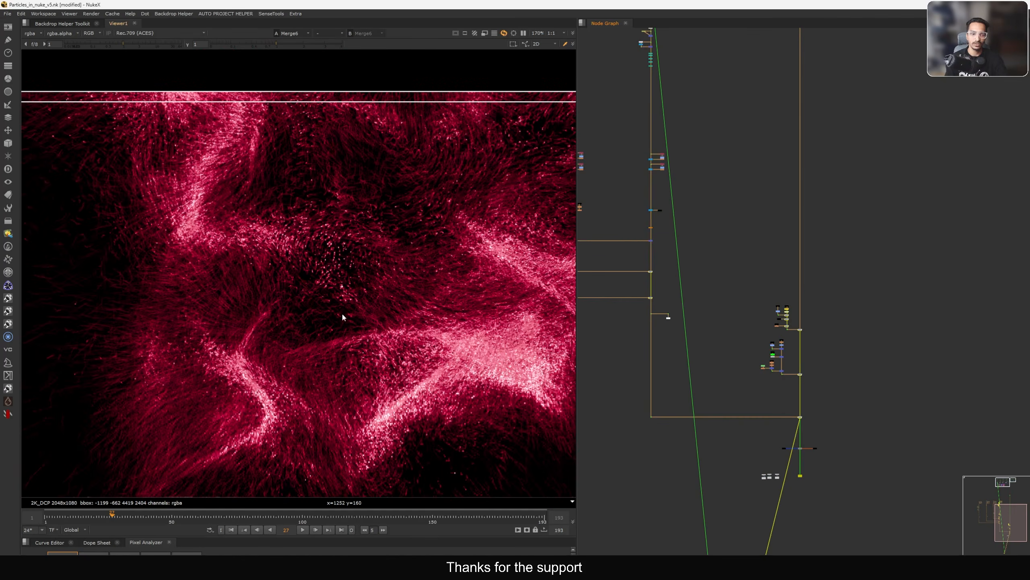
scroll(341, 313, down, 2)
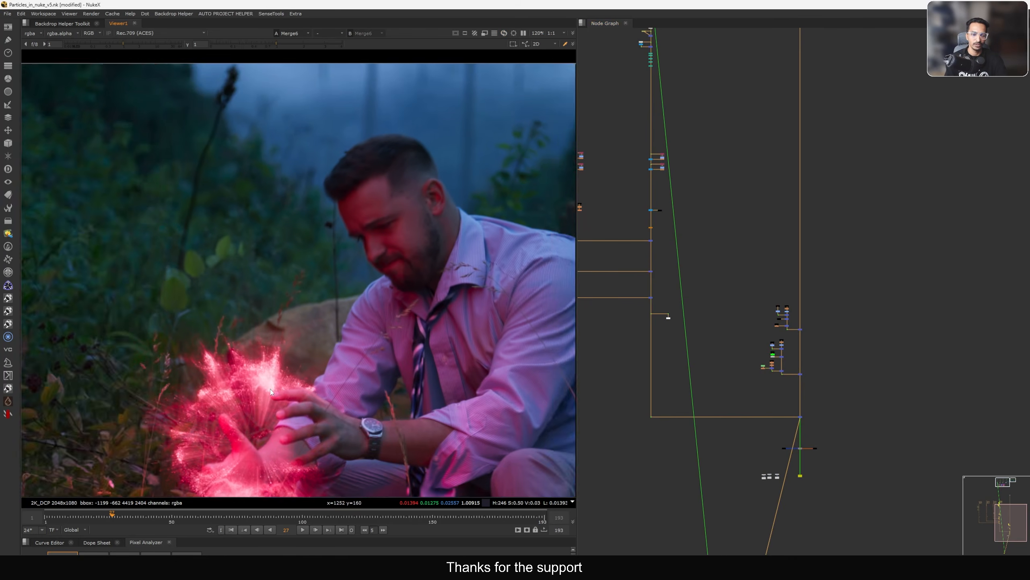
- Disable Saturation2 and then Grade11 to see the particles in the composite without their highlight corrections
middle_drag(270, 389, 283, 336)
scroll(283, 335, up, 2)
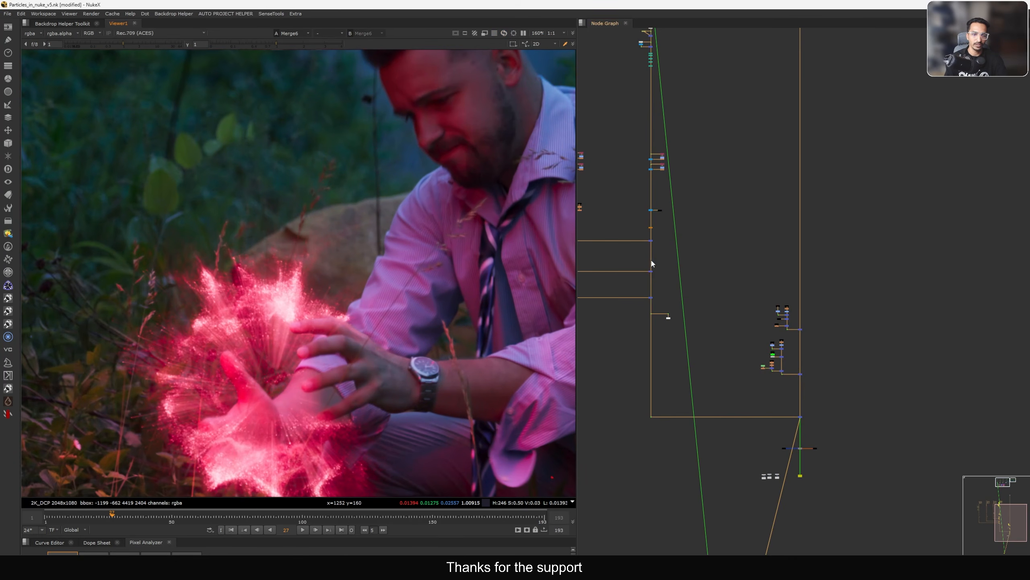
middle_drag(652, 263, 842, 254)
scroll(317, 294, up, 4)
scroll(317, 294, up, 1)
scroll(766, 308, up, 4)
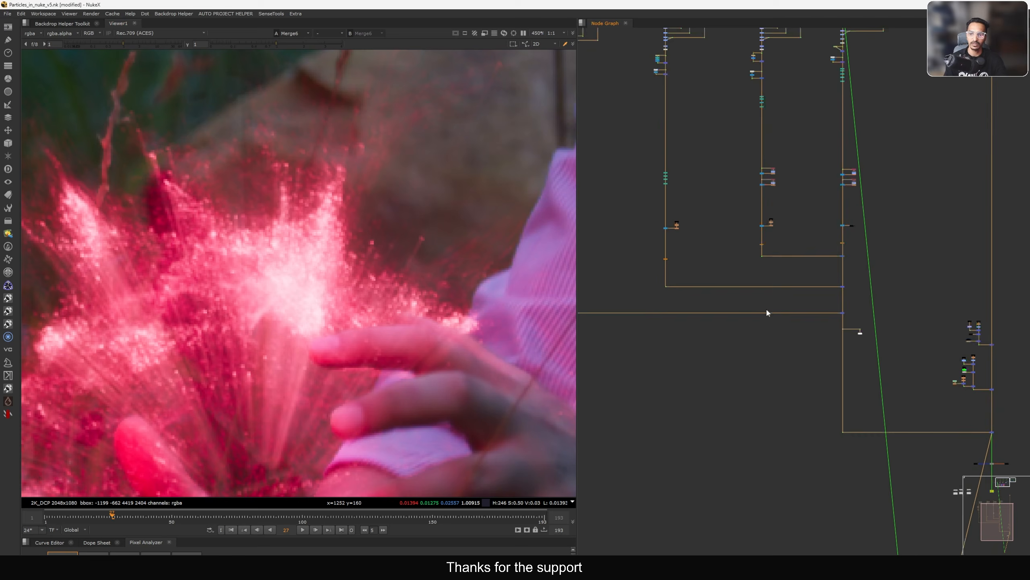
scroll(787, 244, up, 9)
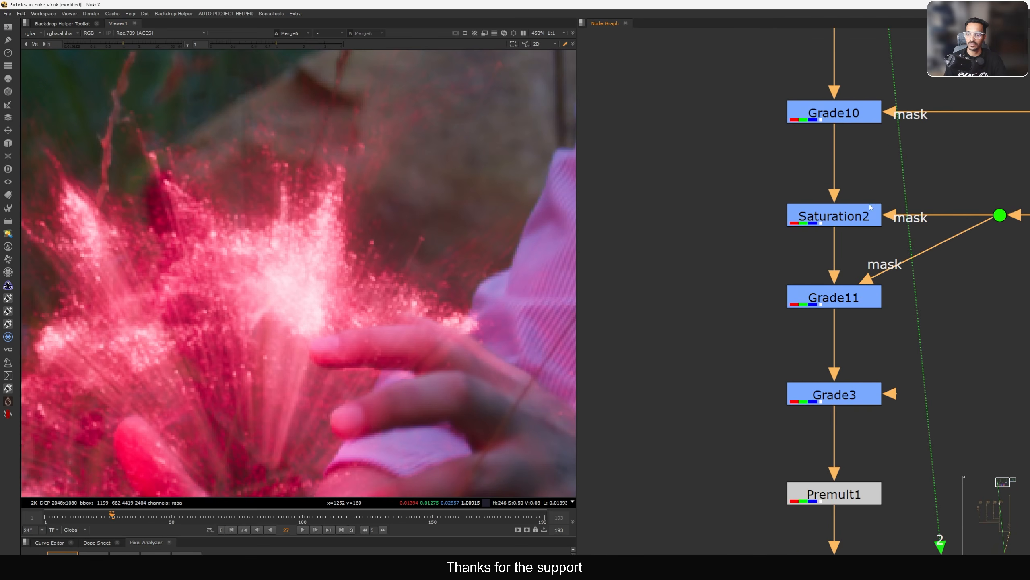
scroll(825, 216, down, 1)
middle_drag(825, 216, 786, 232)
drag(742, 209, 841, 251)
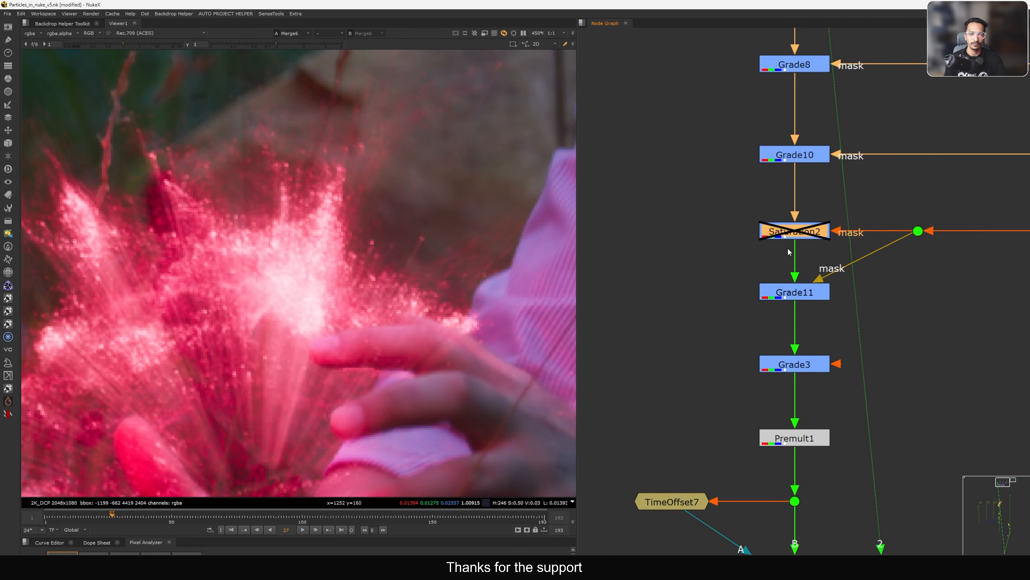
scroll(323, 332, down, 4)
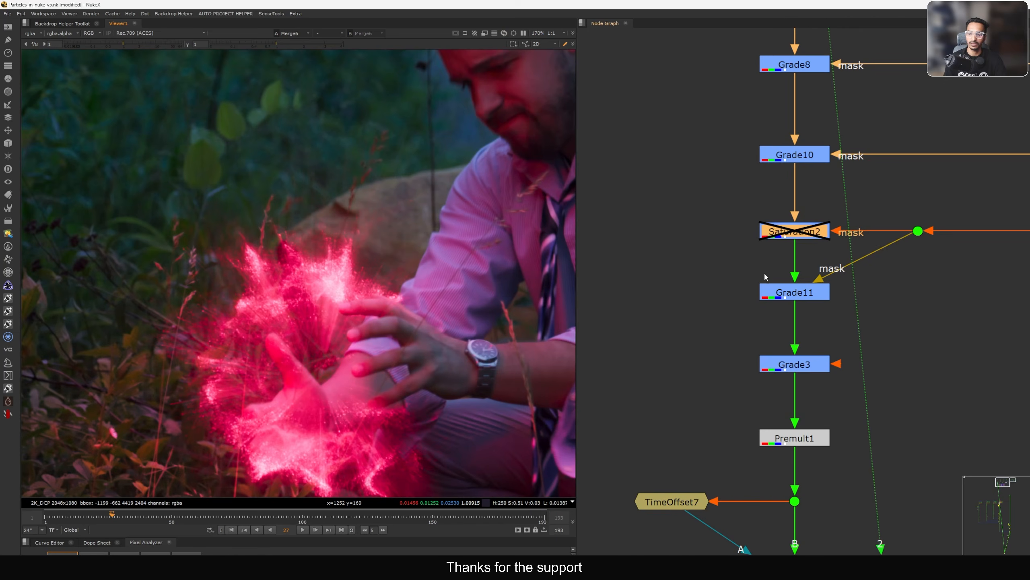
click(794, 295)
key(d)
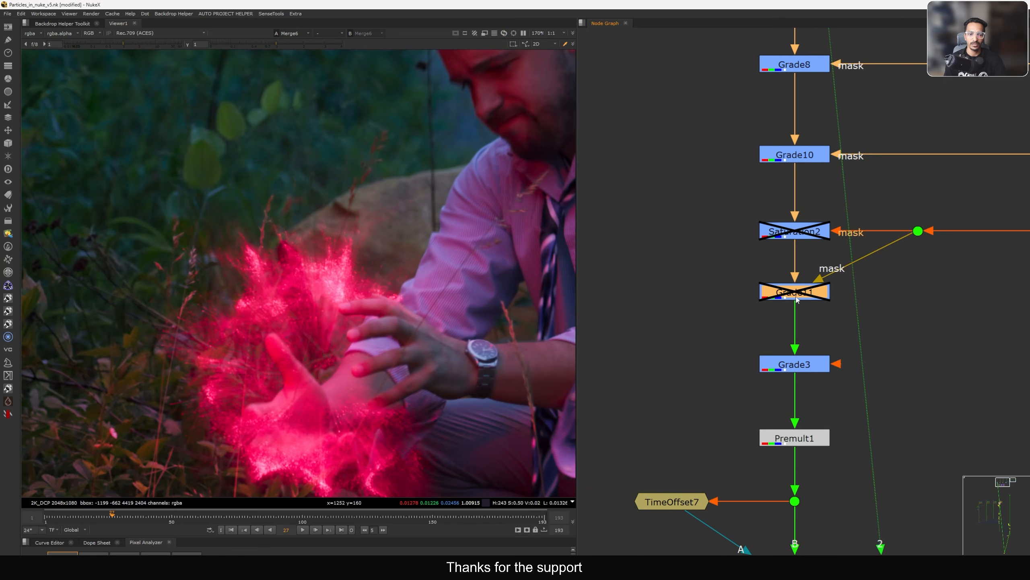
- Re-enable Saturation2 and Grade11 together to compare the corrected particles in the full composite
drag(746, 229, 832, 284)
key(d)
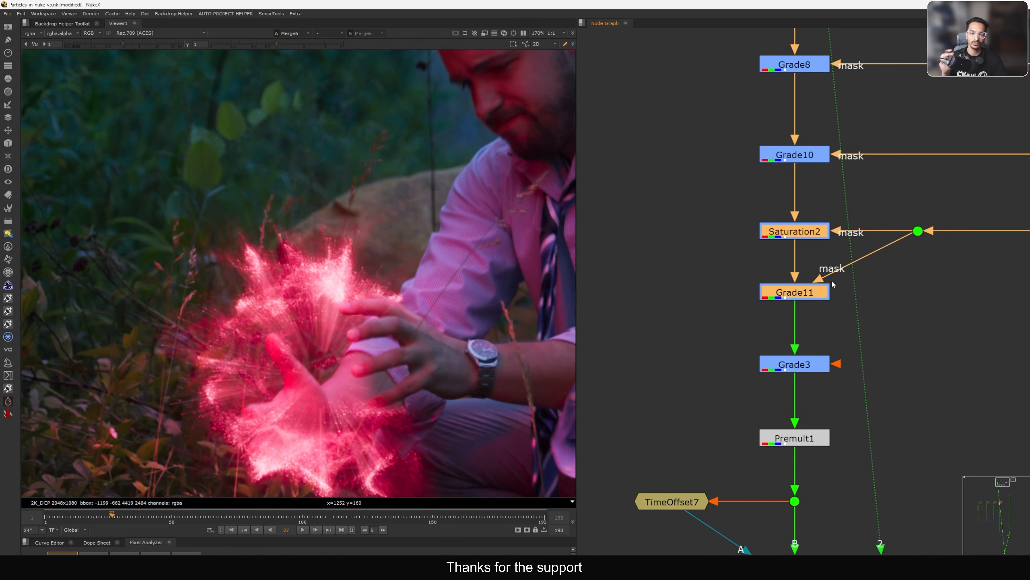
scroll(344, 302, down, 4)
- Toggle Saturation2 off and on twice to compare its effect on the bright particles, leaving it enabled
click(731, 276)
click(773, 238)
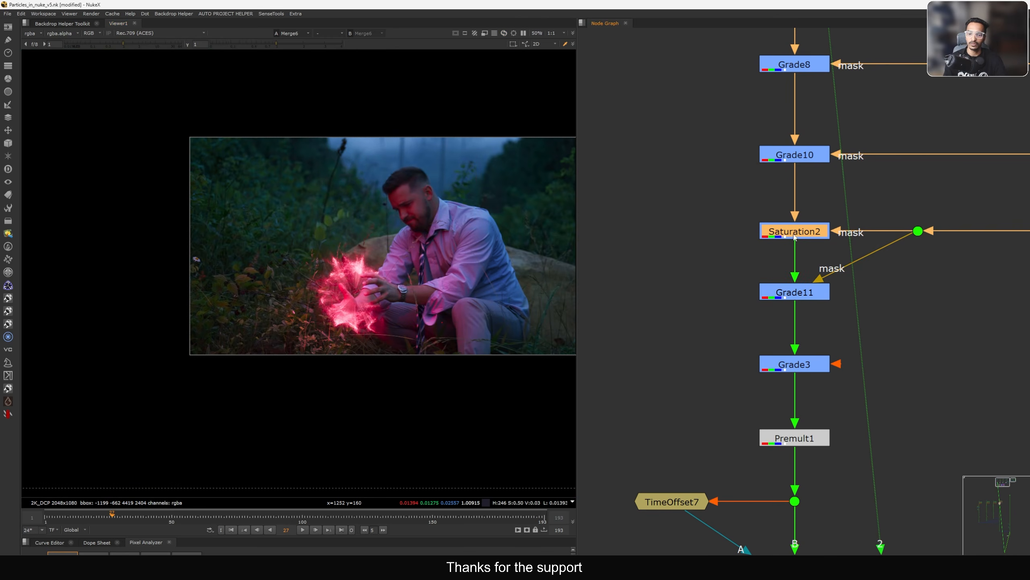
key(d)
key(d)
scroll(362, 282, up, 5)
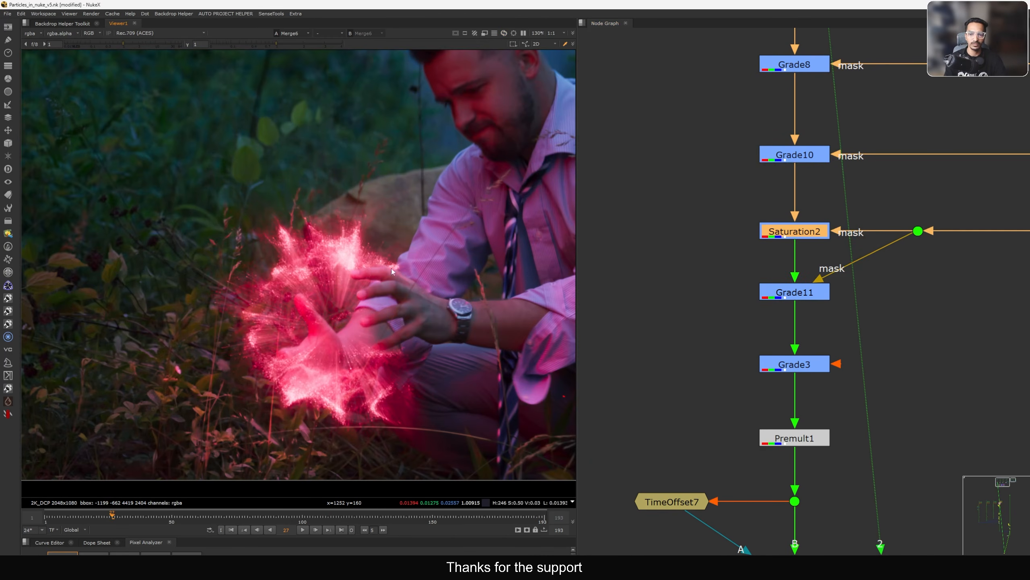
click(678, 205)
drag(678, 205, 839, 248)
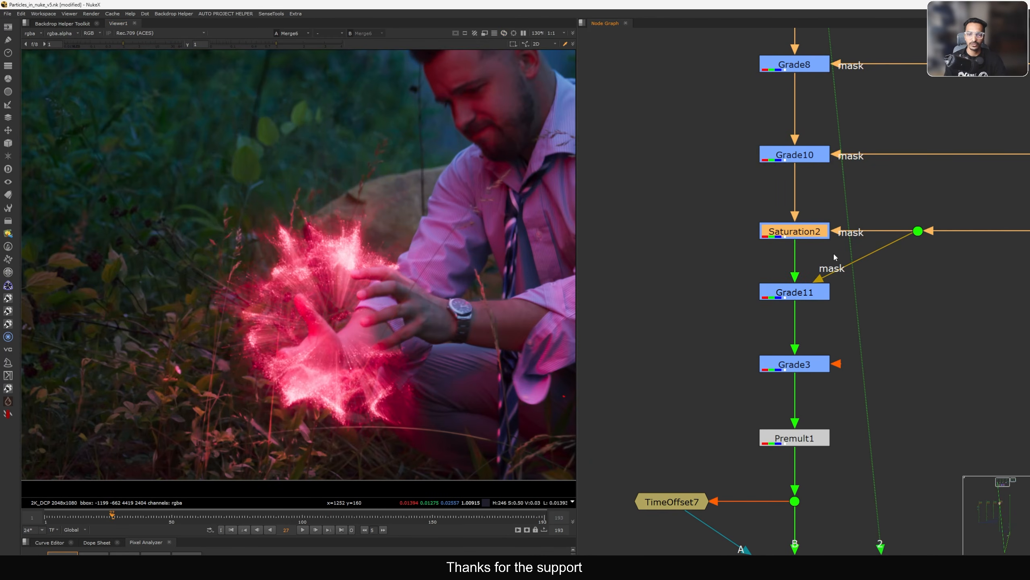
click(774, 248)
click(775, 234)
key(d)
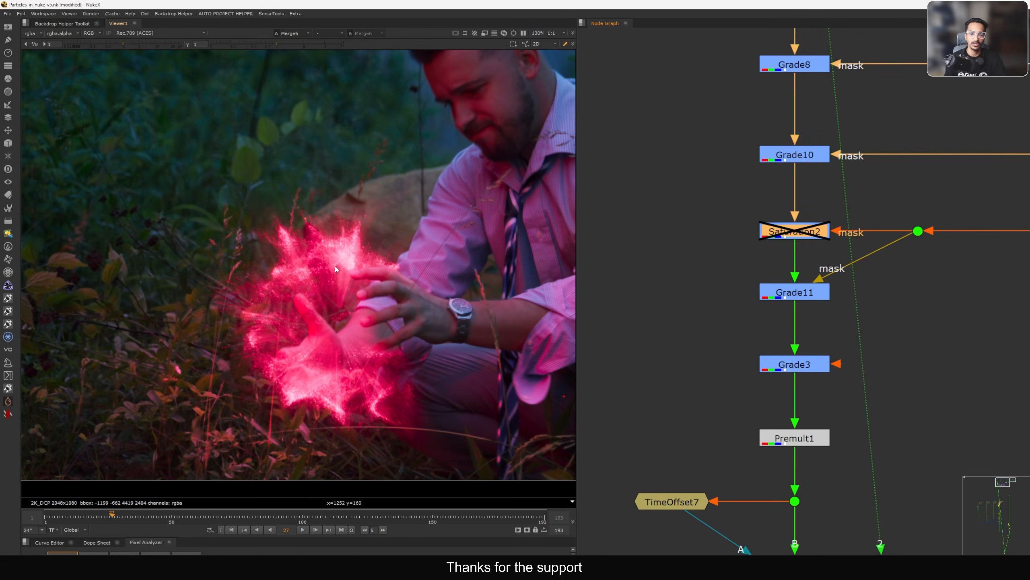
scroll(336, 266, up, 4)
key(d)
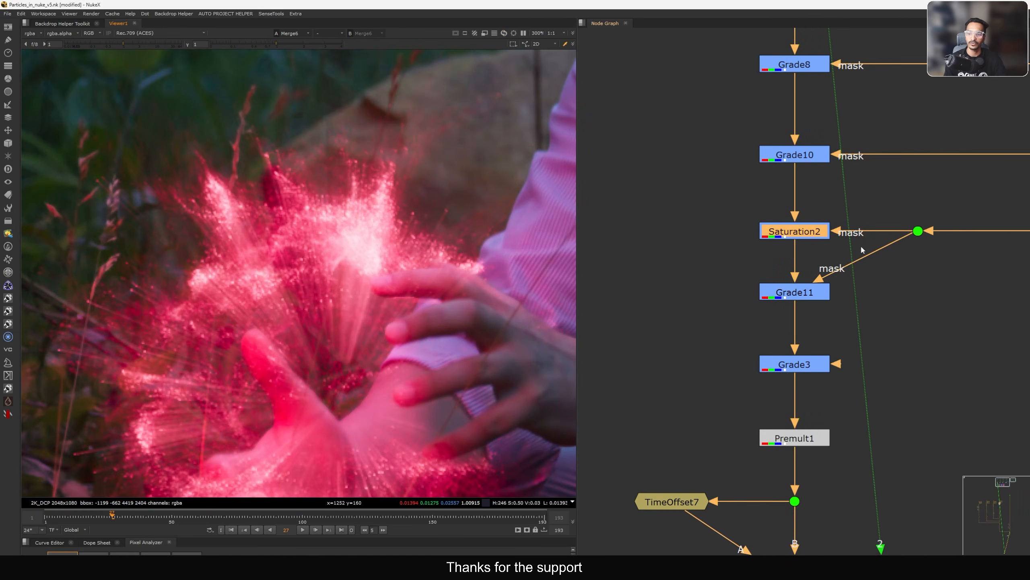
- Locate the Grade11 node in the particle branch and open its properties for inspection
scroll(861, 244, down, 10)
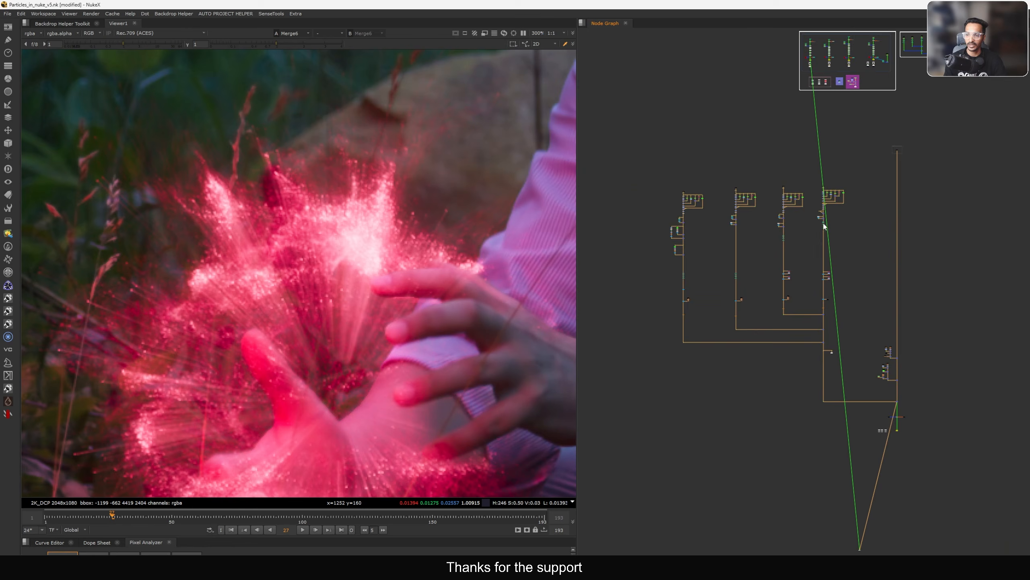
scroll(824, 226, up, 8)
scroll(737, 295, down, 4)
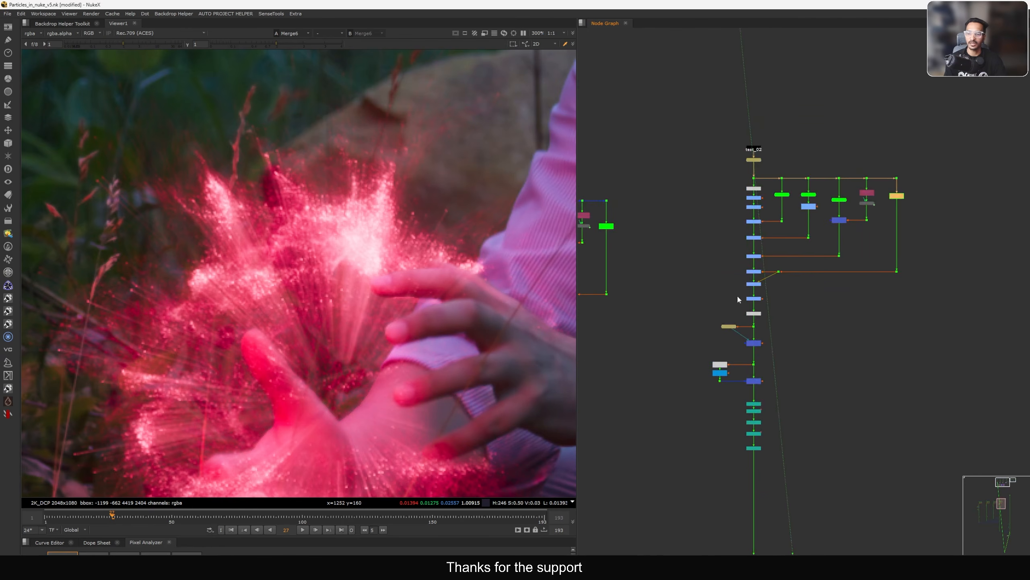
scroll(738, 298, up, 4)
drag(759, 263, 763, 265)
click(774, 266)
click(775, 306)
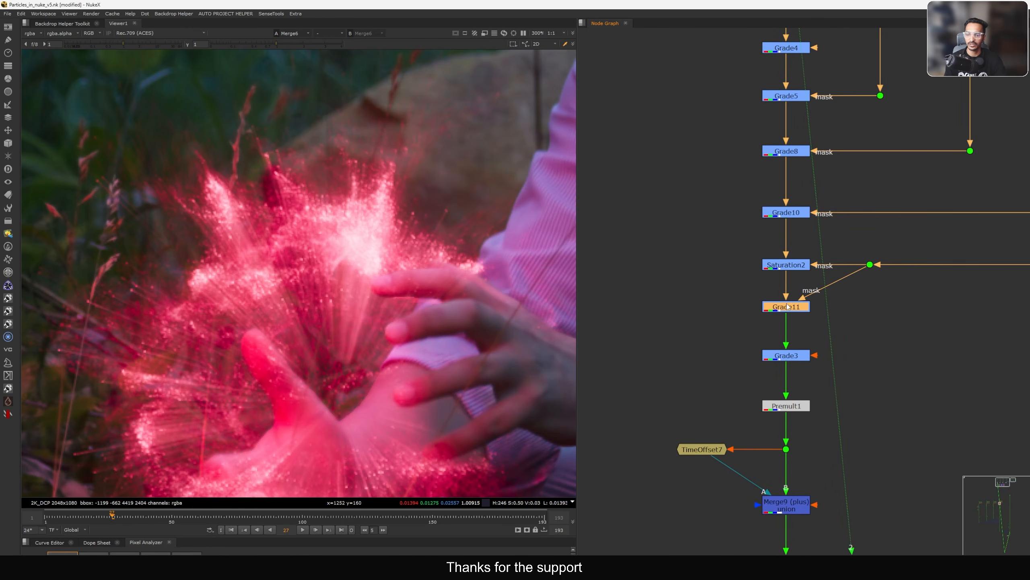
double_click(775, 307)
click(750, 243)
scroll(352, 338, down, 4)
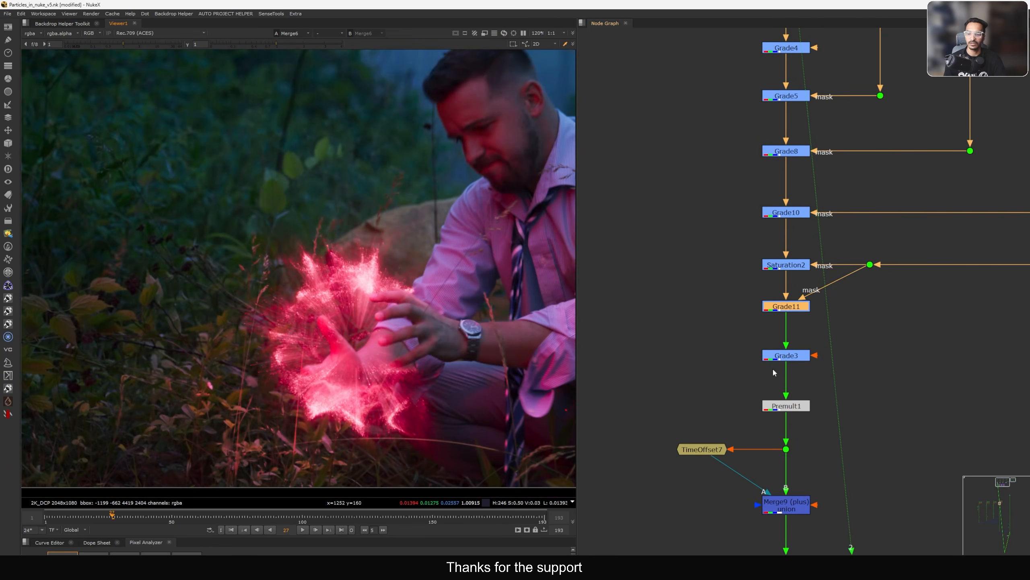
- View the output of Premult1 and toggle Grade3 off and on to check its contribution
click(773, 404)
key(1)
click(727, 380)
key(f)
click(776, 335)
key(d)
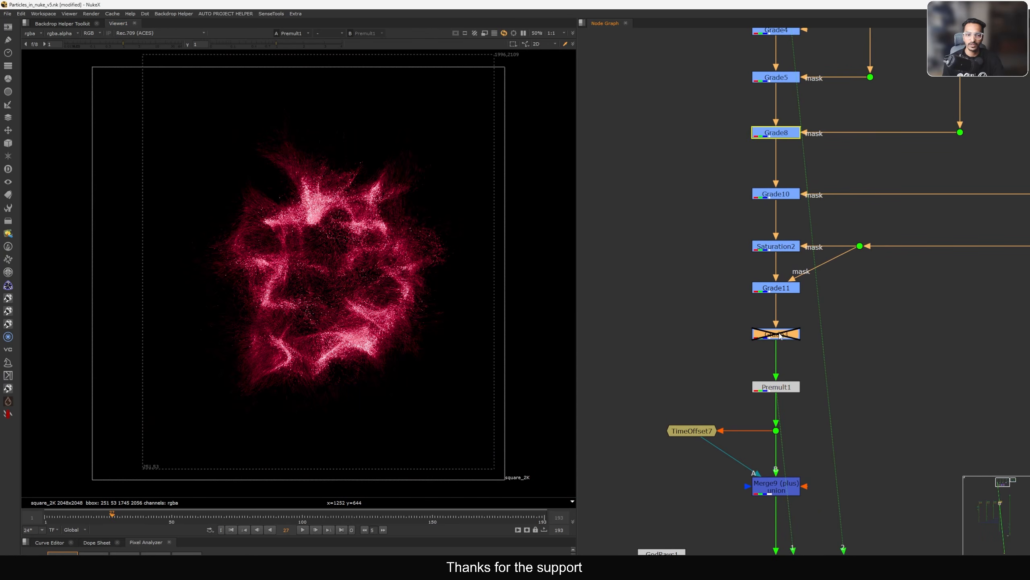
key(d)
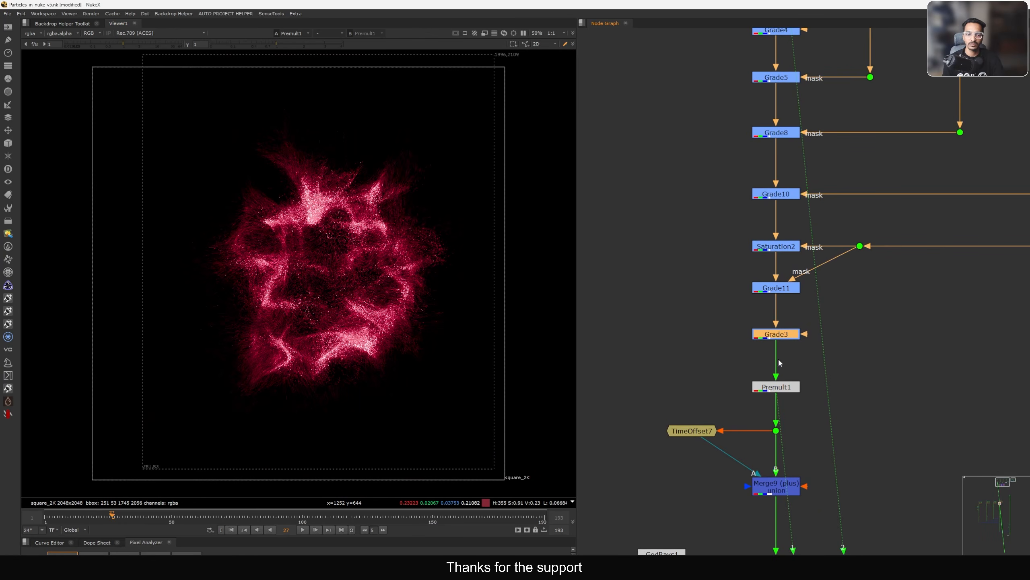
- View the time-shifted particles from TimeOffset7 and open that node's properties
middle_drag(778, 367, 777, 338)
click(749, 432)
middle_drag(749, 432, 765, 326)
drag(713, 298, 701, 298)
key(1)
click(730, 328)
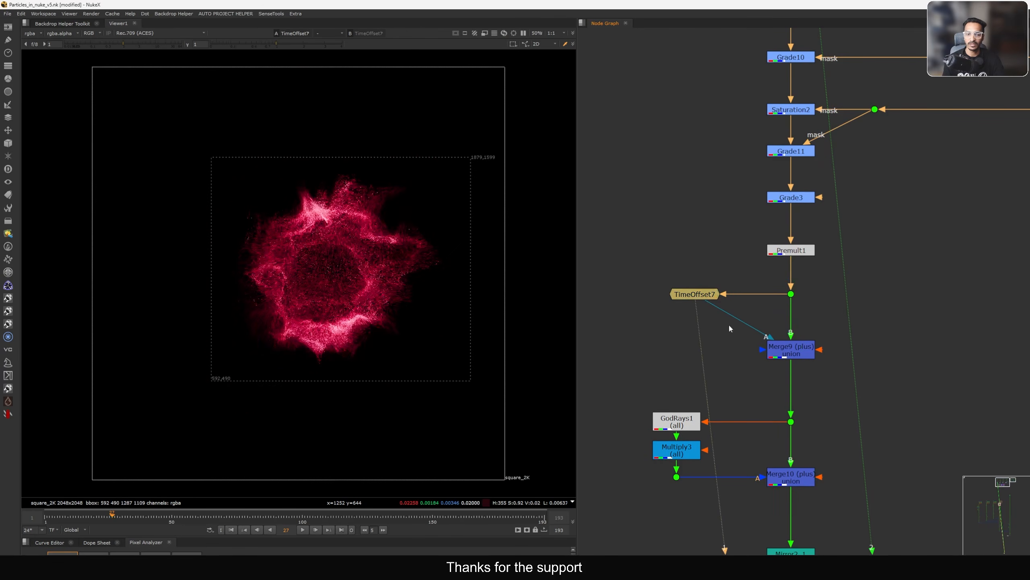
double_click(701, 295)
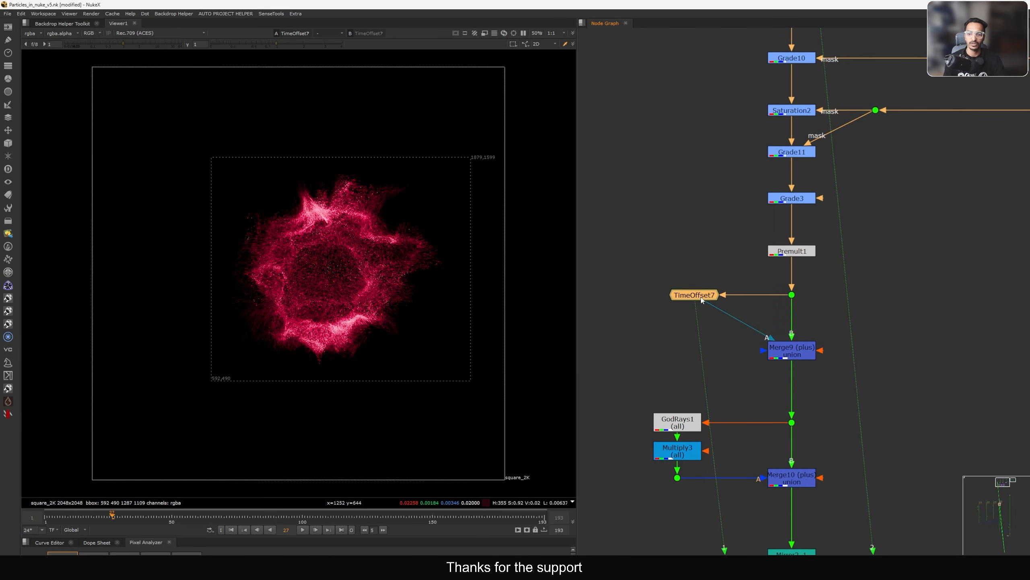
click(646, 360)
- View the output of Merge9, which adds the time-offset particles to the original ones
middle_drag(750, 362, 741, 349)
click(776, 341)
key(1)
click(777, 353)
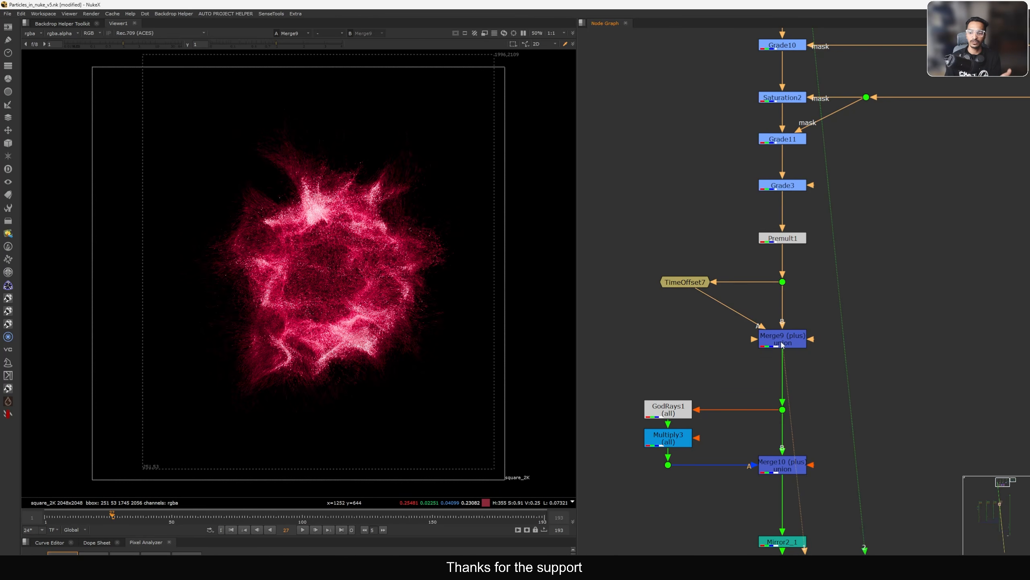
- Route TimeOffset7 into Merge9's A input through a dot and align TimeOffset7 closer to the main branch
drag(782, 345, 783, 356)
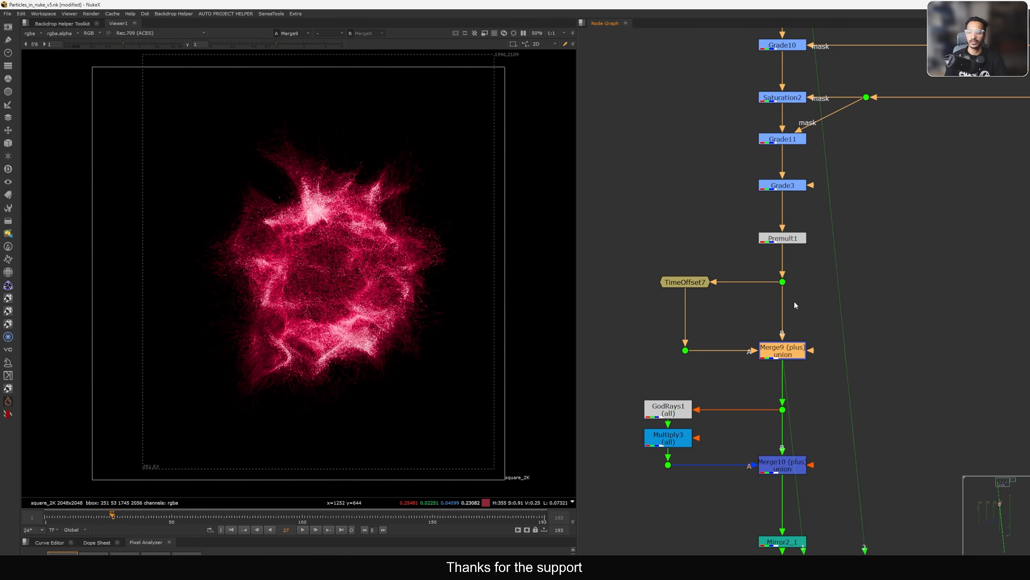
click(607, 322)
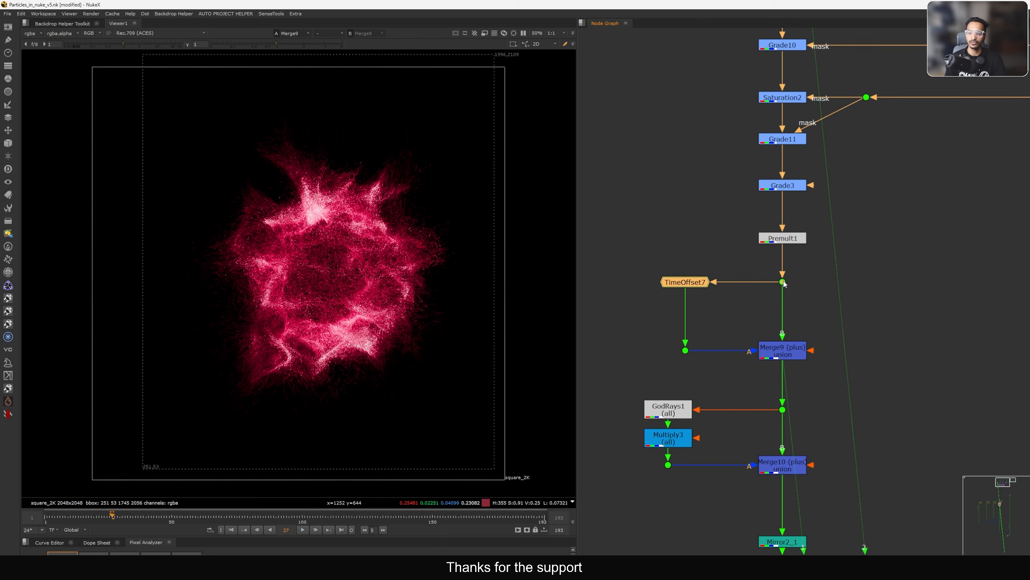
drag(783, 282, 783, 286)
drag(726, 262, 635, 352)
drag(694, 288, 715, 293)
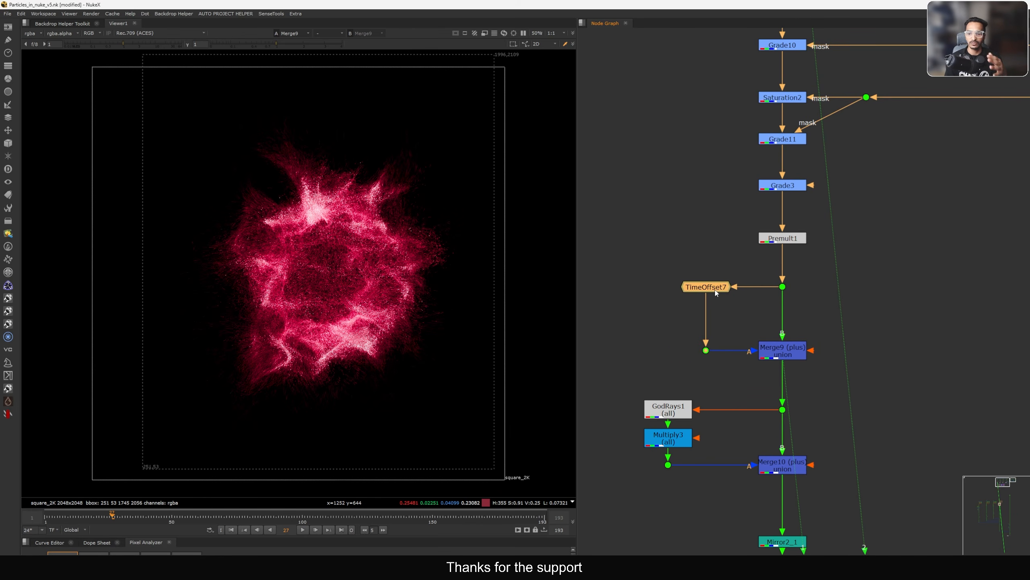
- Examine the neighbouring particle branches, highlighting their matching colour-correction sections and the merged effect sections below
scroll(787, 270, down, 8)
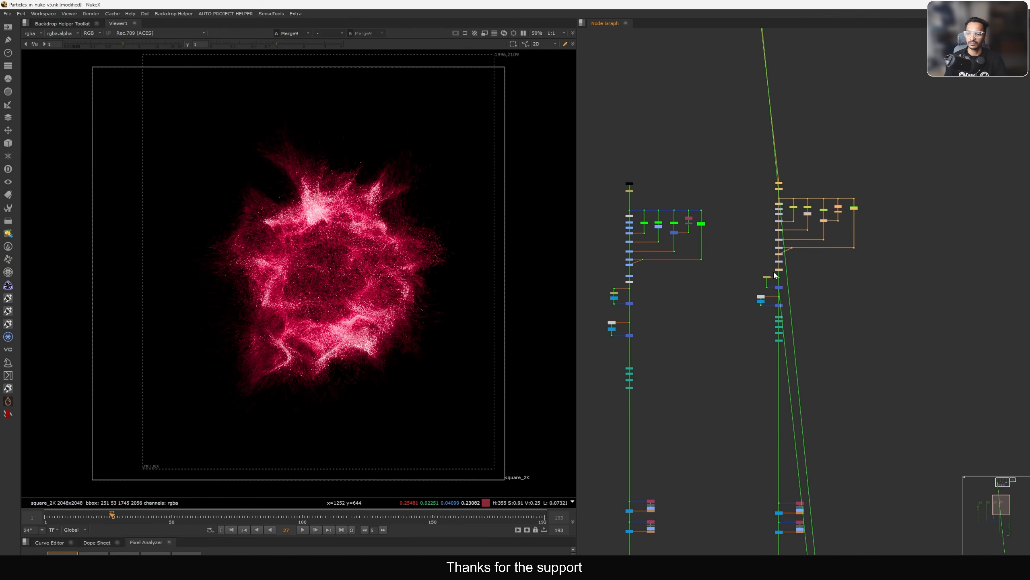
middle_drag(669, 257, 791, 239)
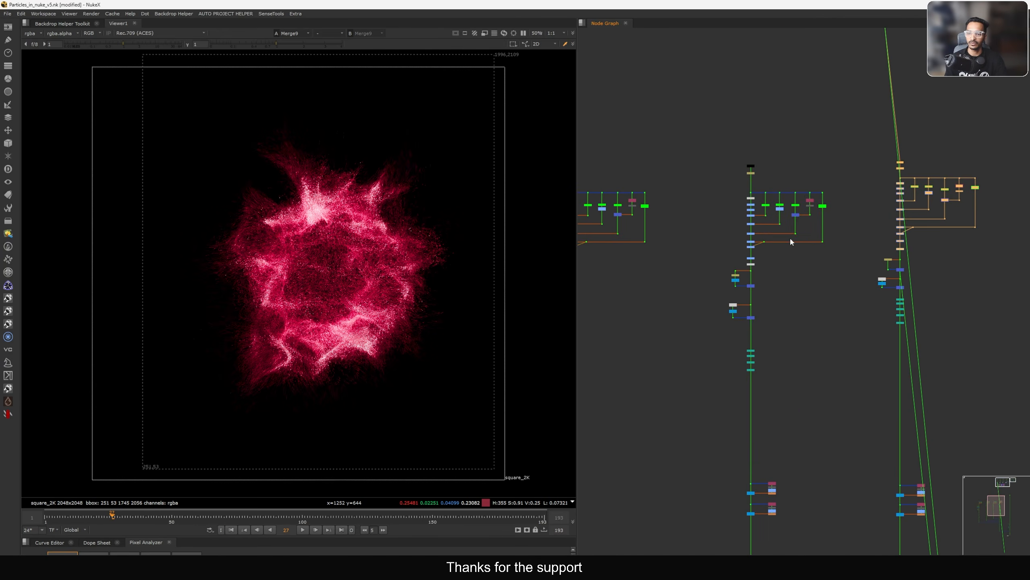
middle_drag(686, 259, 820, 254)
middle_drag(711, 240, 869, 251)
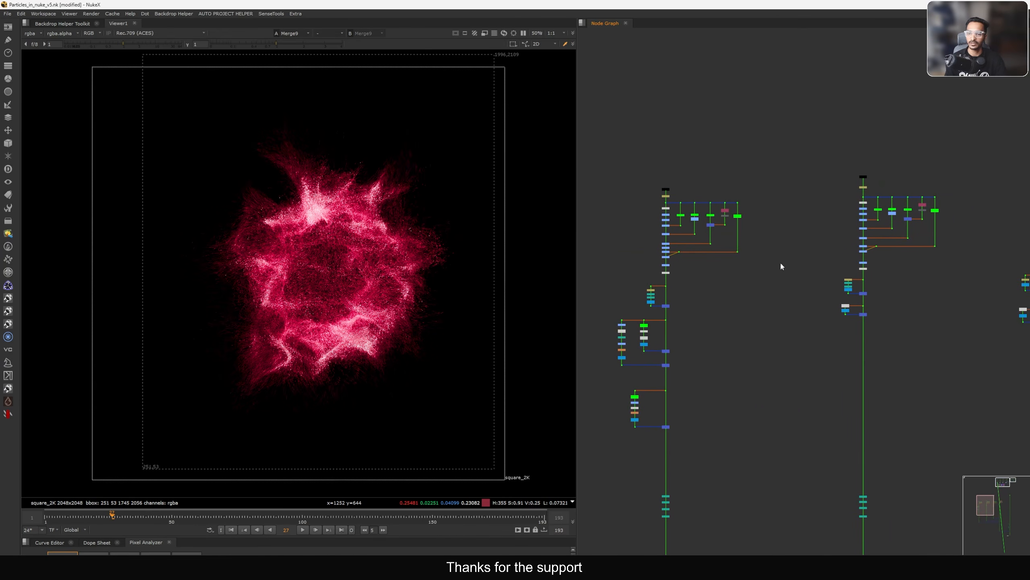
middle_drag(780, 262, 762, 258)
middle_drag(650, 292, 678, 268)
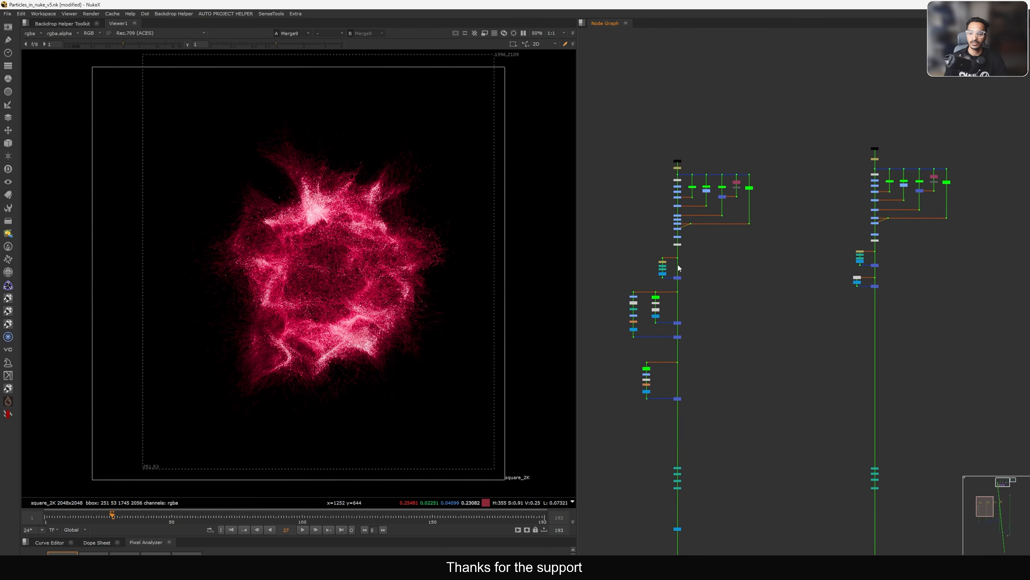
drag(812, 121, 654, 241)
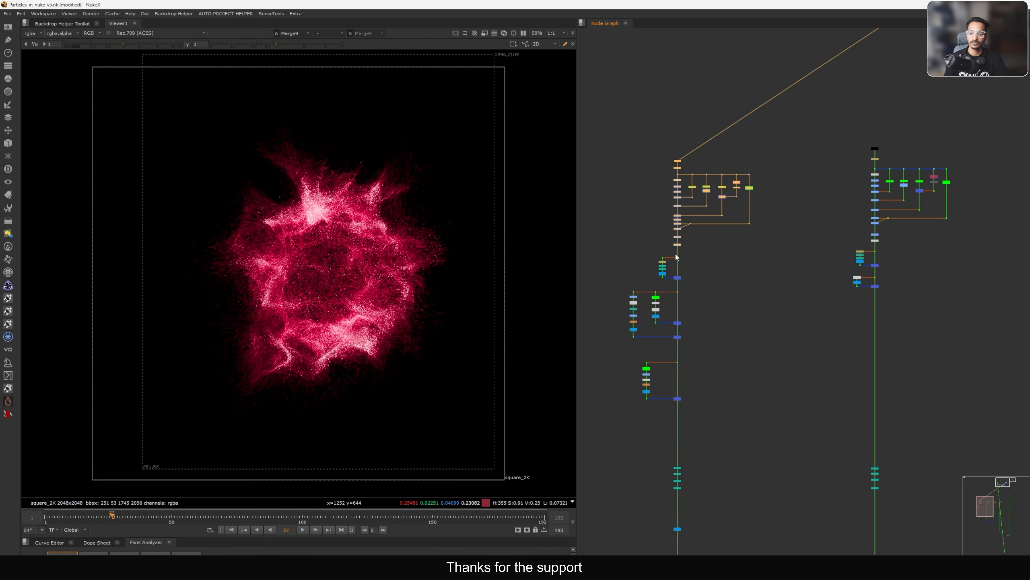
drag(718, 245, 603, 412)
middle_drag(836, 352, 771, 372)
drag(734, 344, 841, 264)
middle_drag(854, 281, 733, 293)
drag(798, 415, 899, 320)
middle_drag(1014, 279, 818, 273)
- View the dot below Premult1 and then Merge9 to compare the particles before and after the time-offset merge
scroll(817, 273, up, 8)
scroll(817, 274, up, 1)
drag(802, 266, 843, 240)
key(1)
click(823, 330)
key(1)
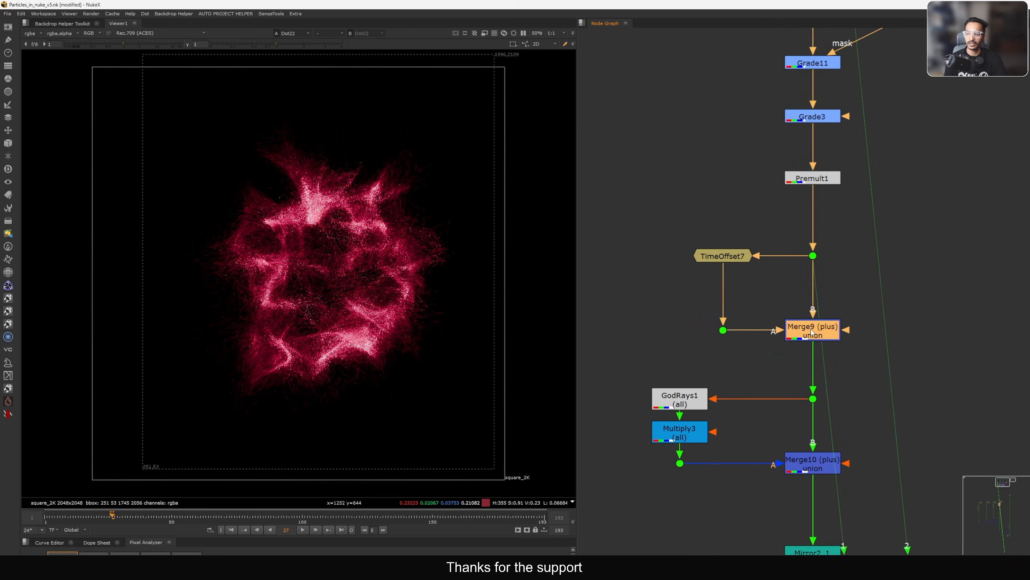
- Toggle Merge9 off and on repeatedly to compare the particle density, leaving it enabled
click(774, 357)
middle_drag(774, 359, 763, 309)
key(d)
key(d)
key(d)
key(d)
key(d)
key(d)
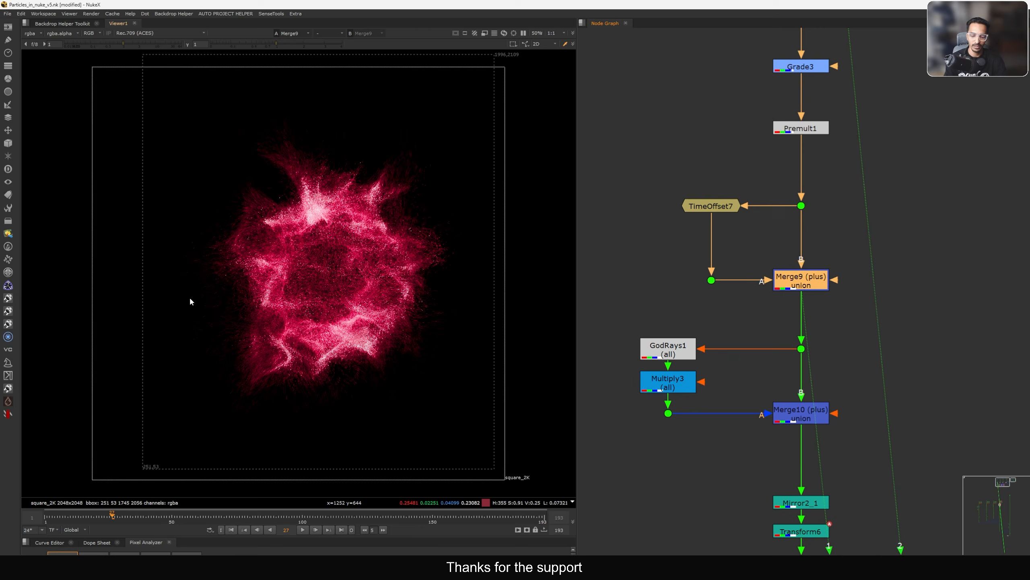
- Advance to frame 31 and toggle Merge9 repeatedly to compare the added particles there, leaving it enabled
key(Right)
key(Right)
key(Right)
key(Right)
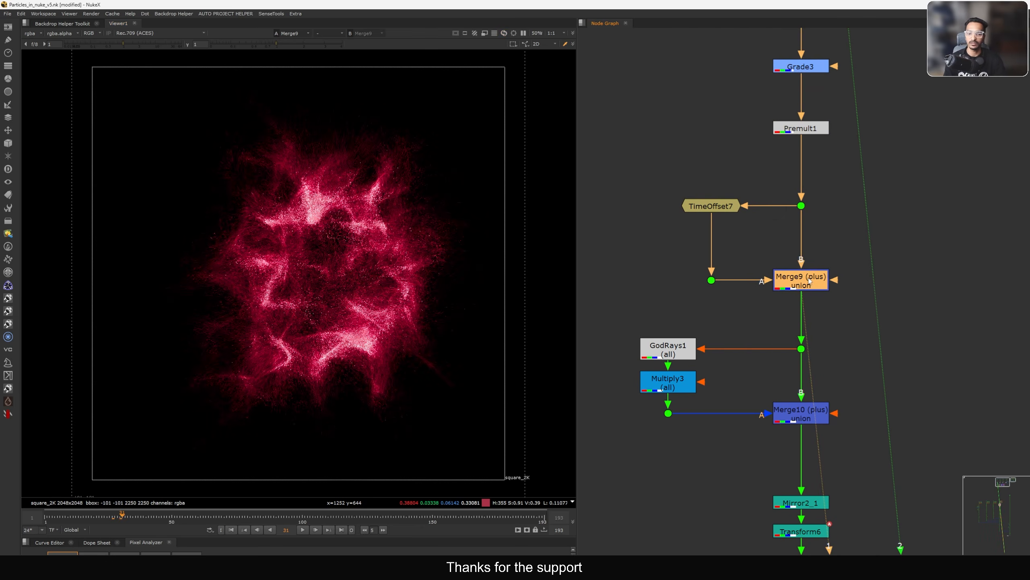
key(d)
key(d)
key(d)
key(d)
key(d)
key(d)
- View the streaked particle rays produced by GodRays1
scroll(785, 308, down, 3)
click(682, 315)
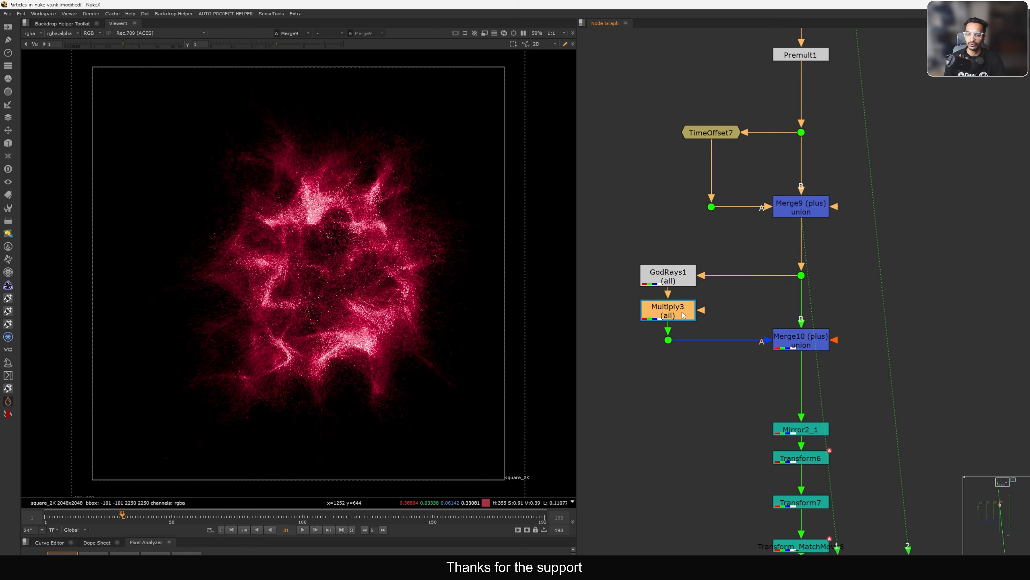
click(677, 278)
key(1)
click(732, 301)
middle_drag(734, 300, 769, 304)
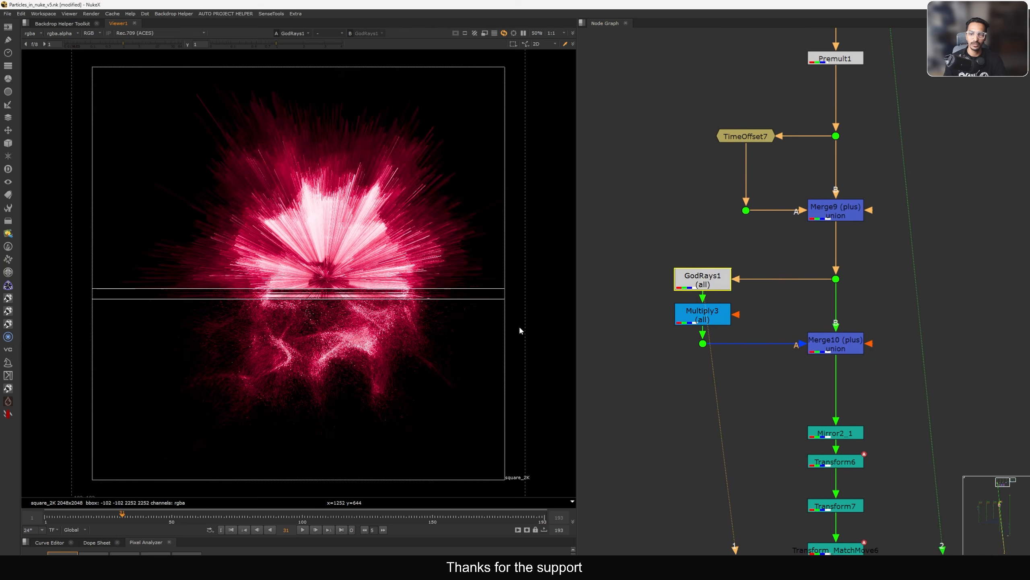
- View the dimmed rays output by Multiply3 and select Merge10 for comparison
click(709, 316)
key(1)
click(755, 314)
click(832, 345)
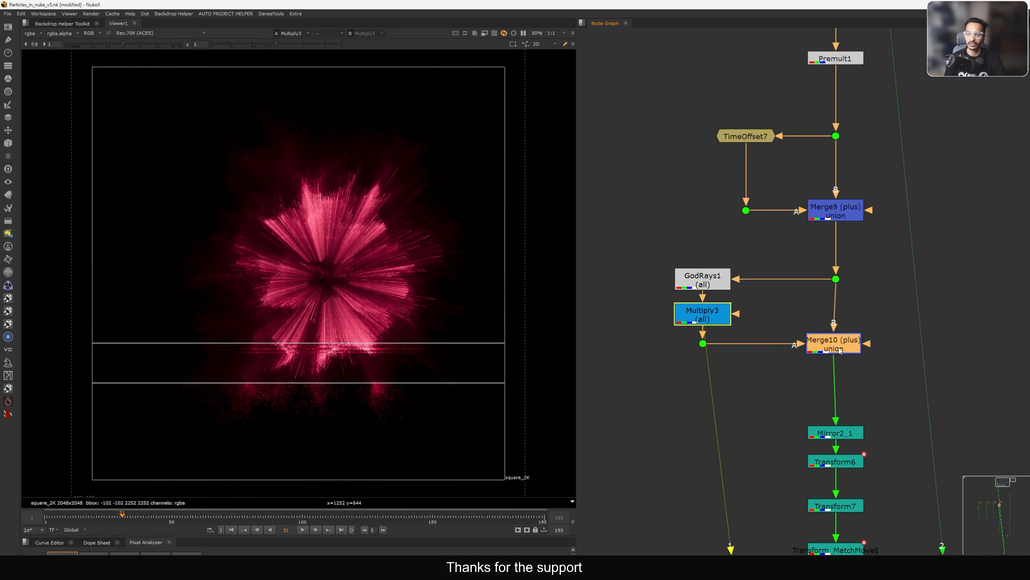
- View Merge10 and toggle it off and on to compare the particles with and without god rays, leaving it enabled
key(1)
key(d)
key(d)
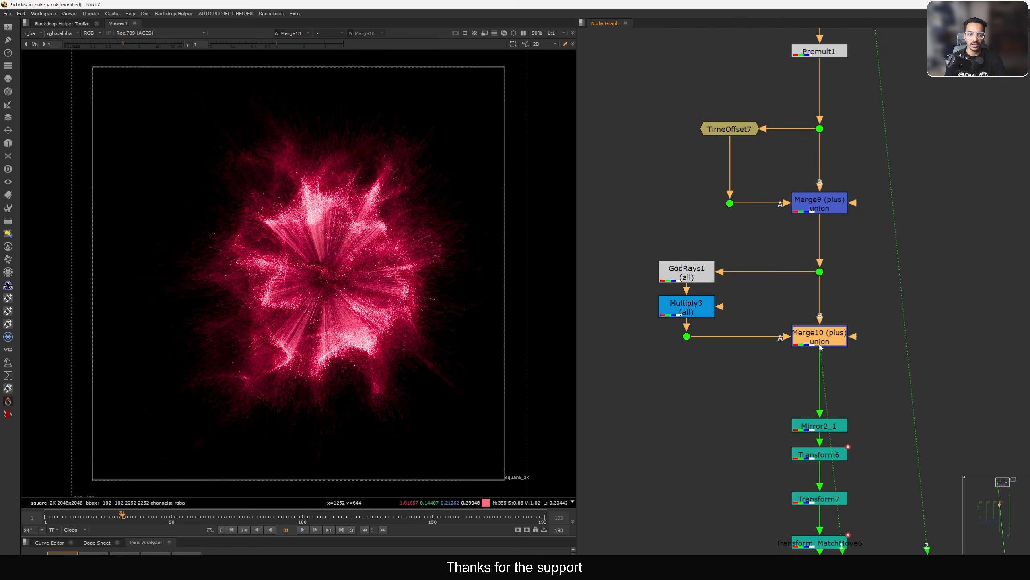
key(d)
key(d)
key(d)
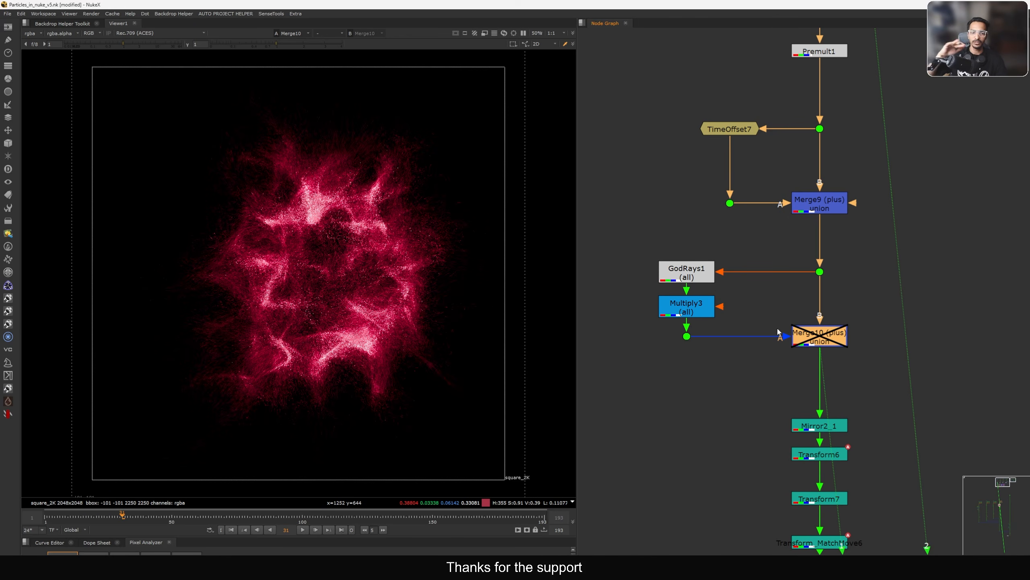
key(d)
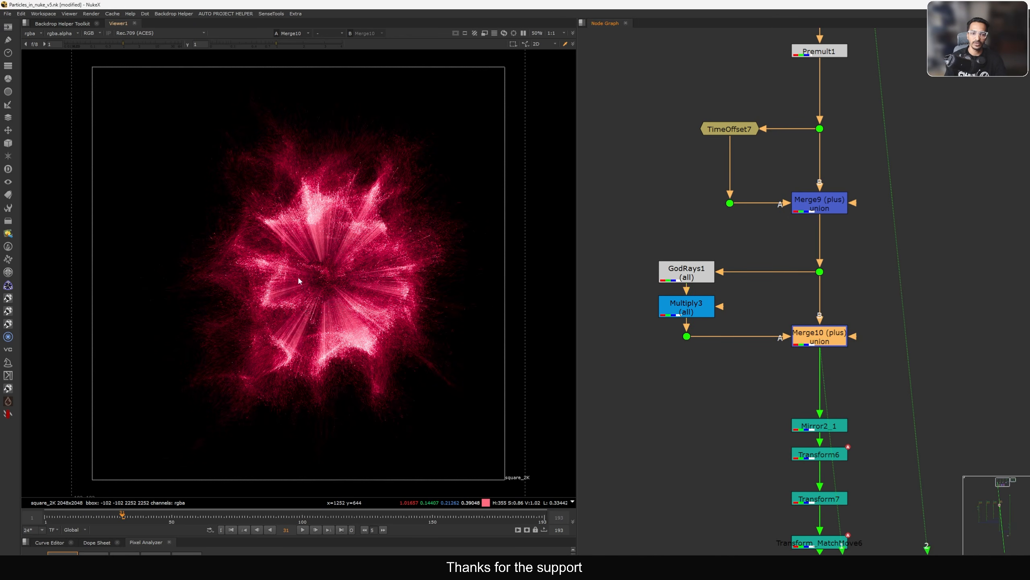
- Advance two frames and toggle Merge10 off and on to compare the god rays in close-up
key(Right)
key(Right)
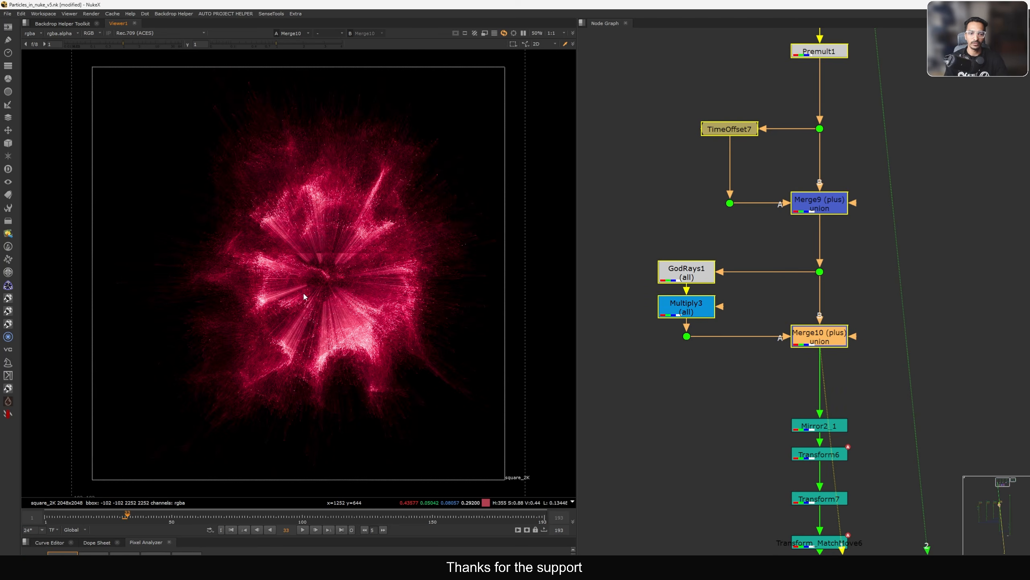
scroll(353, 284, up, 4)
scroll(322, 281, down, 2)
scroll(364, 283, up, 1)
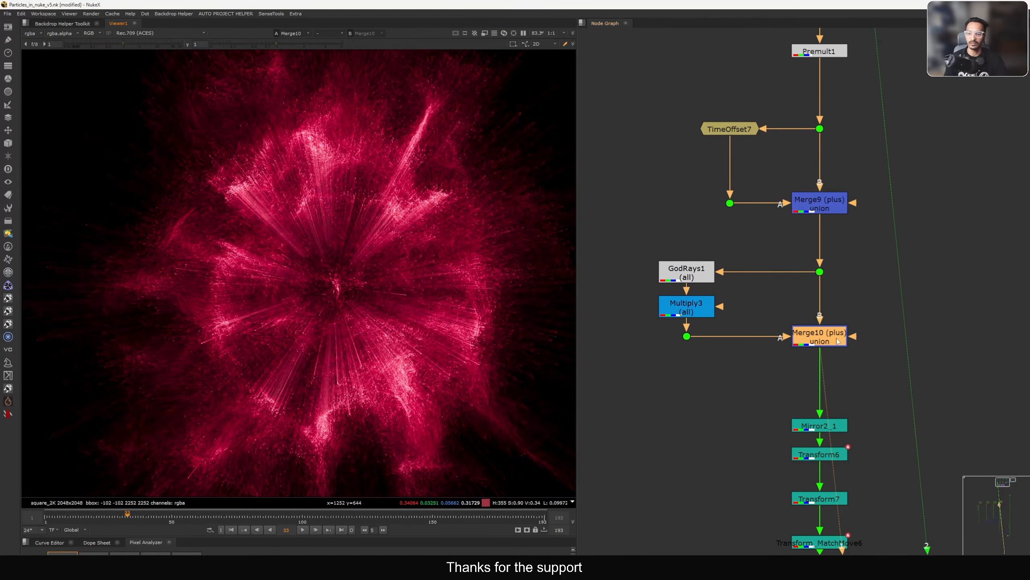
key(d)
key(d)
- View GodRays1, open its properties and shift its center to about x 1163, y 1002
click(692, 278)
key(1)
double_click(692, 278)
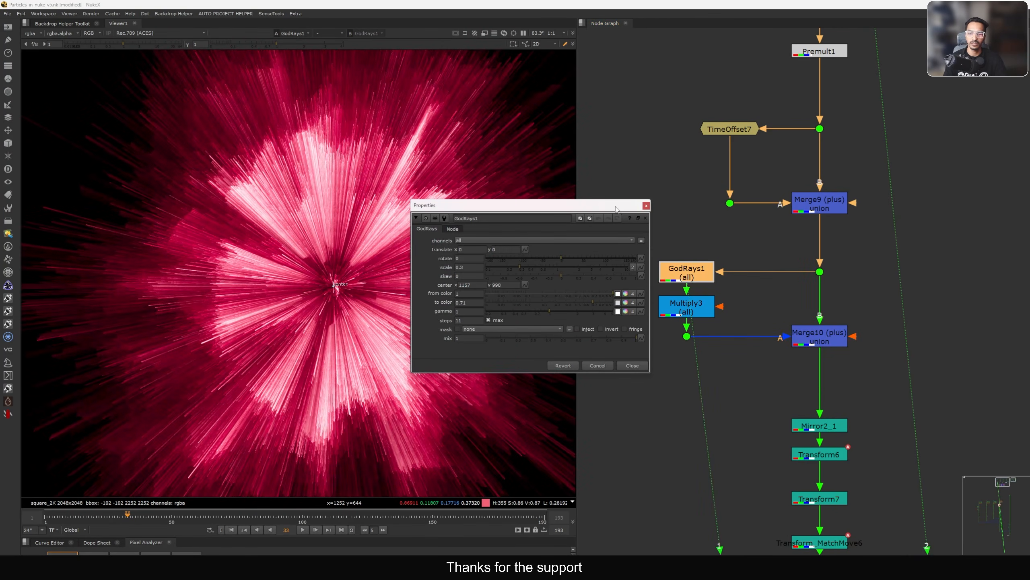
drag(616, 208, 764, 160)
drag(333, 288, 335, 286)
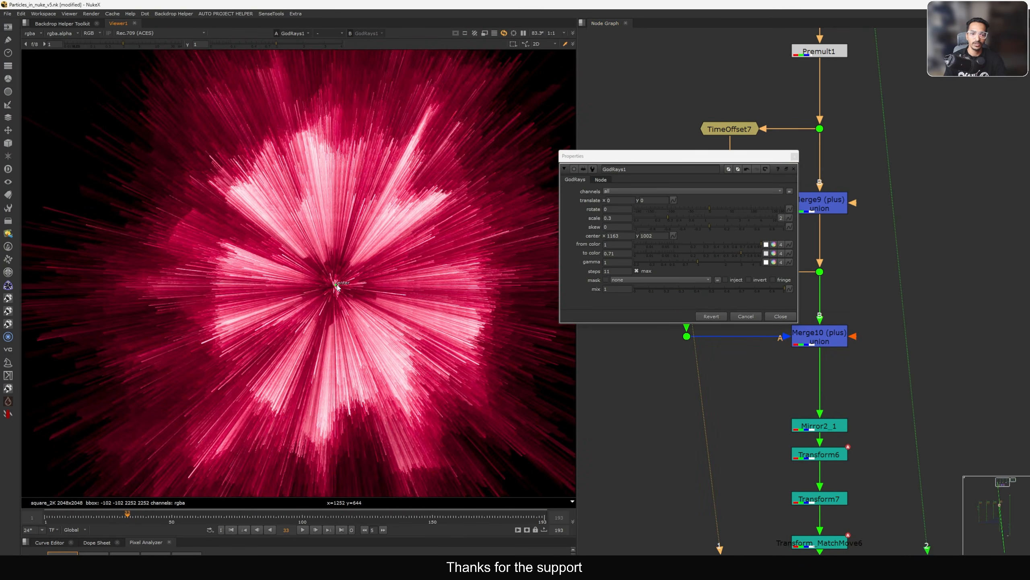
- Try a GodRays1 scale of 1 to compare the result, and return the scale to 0.3
text(1)
key(Return)
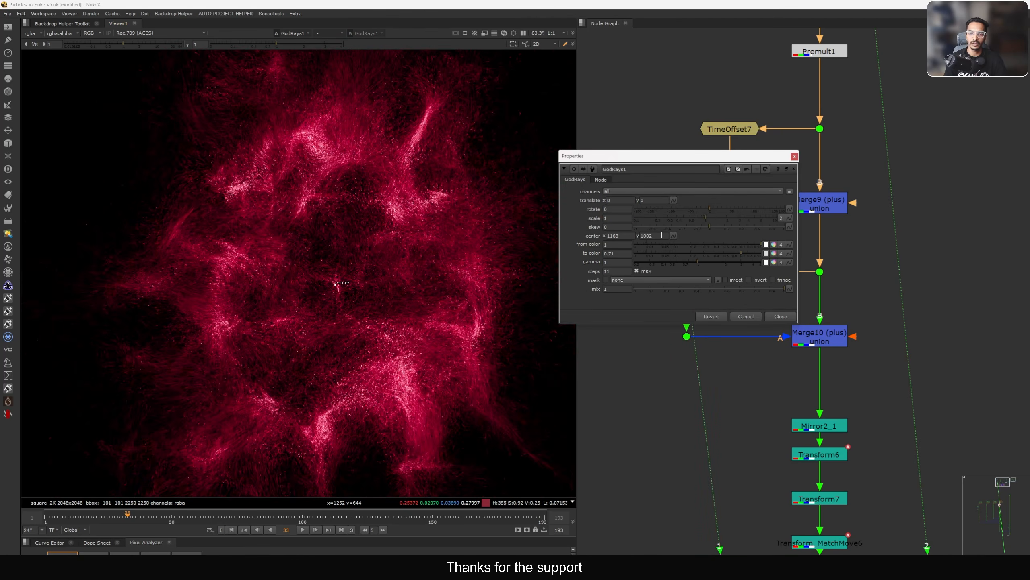
key(BackSpace)
text(.4)
key(Return)
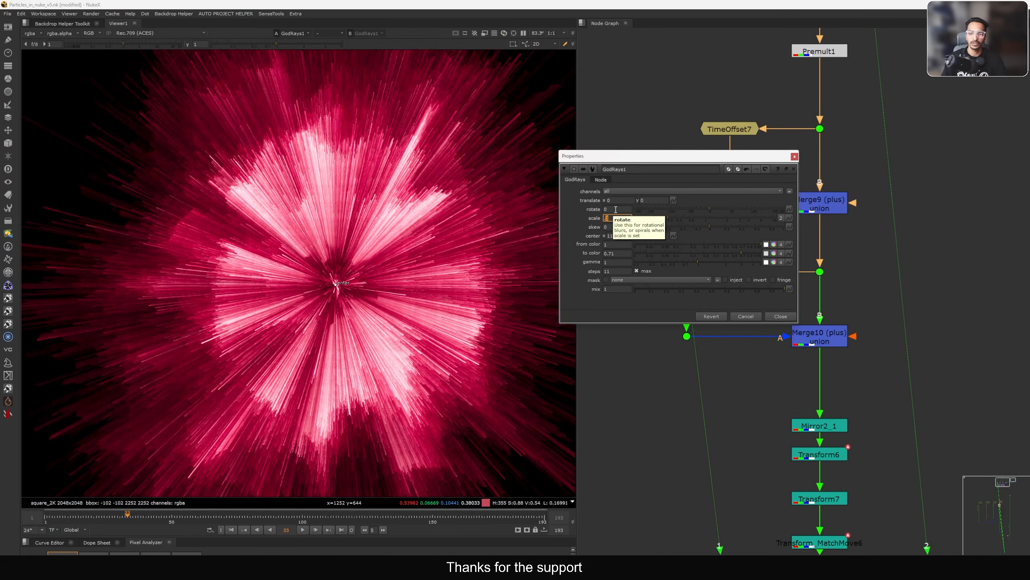
- Turn GodRays1's max option off to preview the difference, restore it and close the properties
click(594, 304)
click(636, 271)
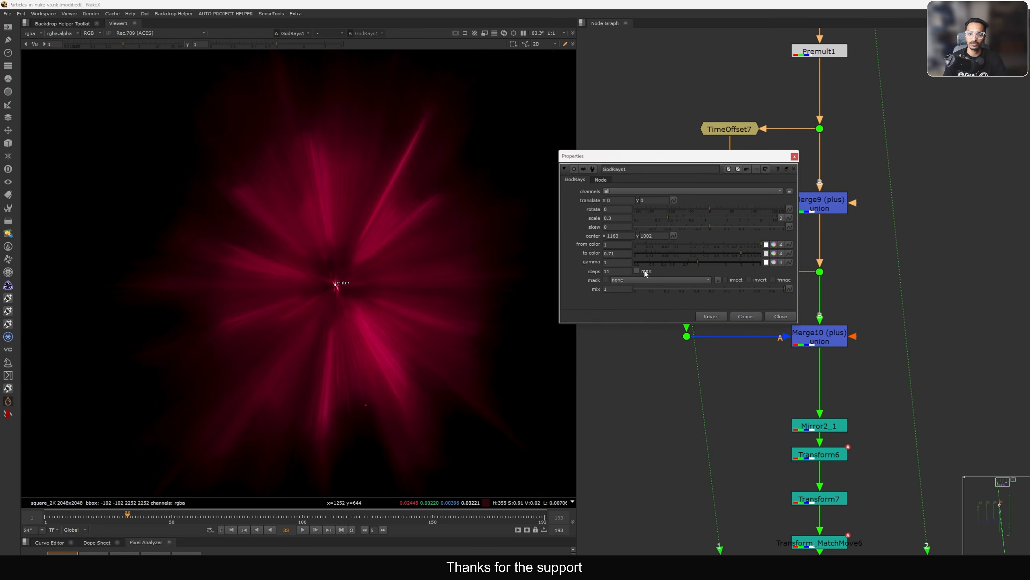
click(780, 317)
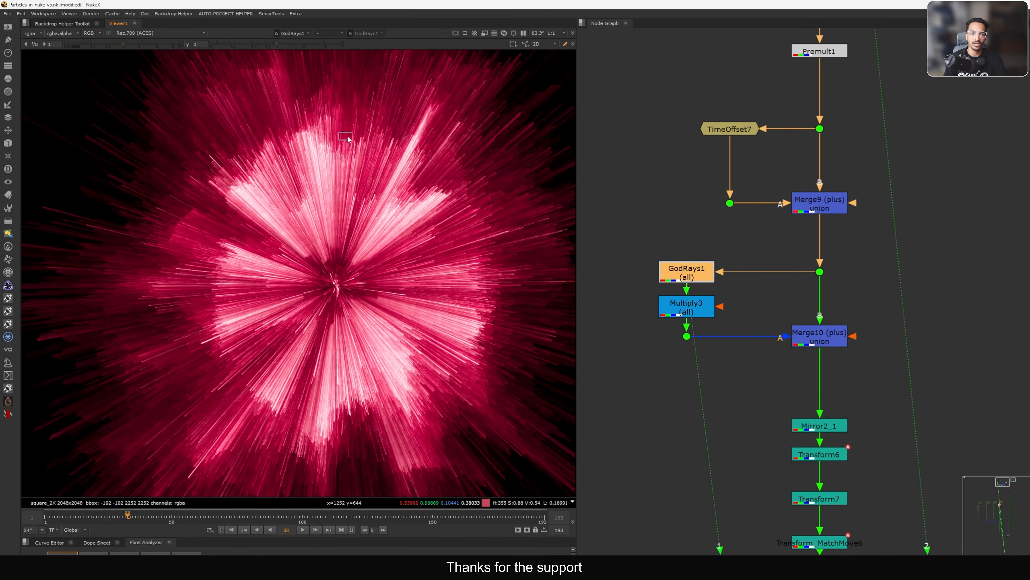
- View Multiply3 and inspect its value, close its properties, and view Merge10 in alpha and in colour
key(1)
double_click(692, 312)
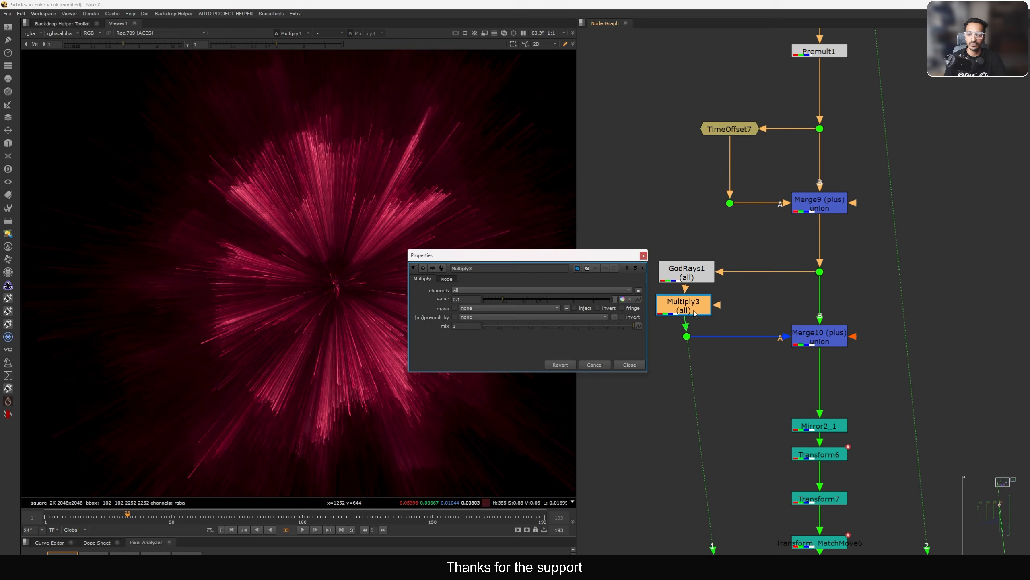
click(629, 364)
drag(885, 313, 734, 384)
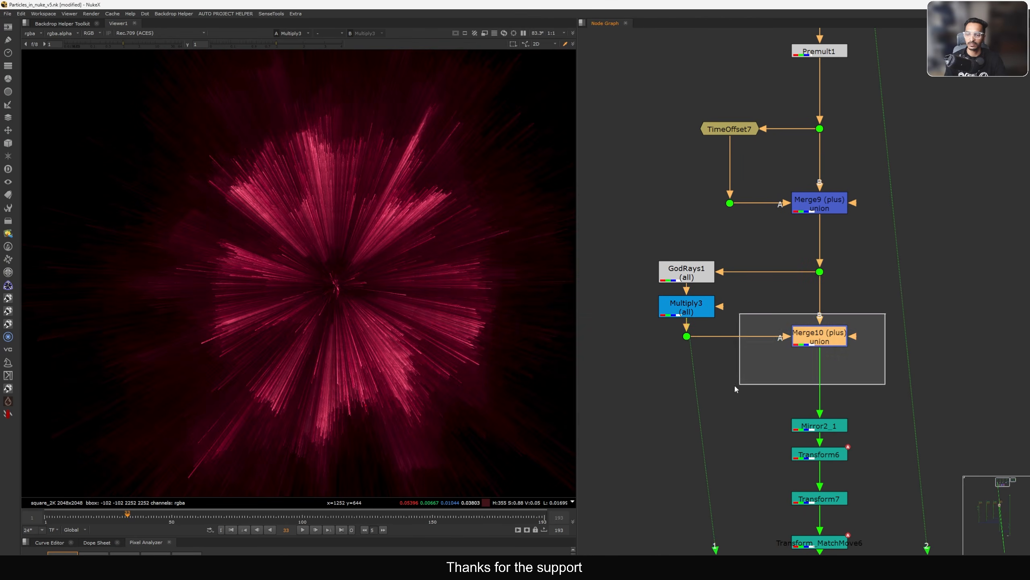
key(1)
scroll(762, 369, down, 3)
middle_drag(808, 345, 798, 286)
key(a)
key(a)
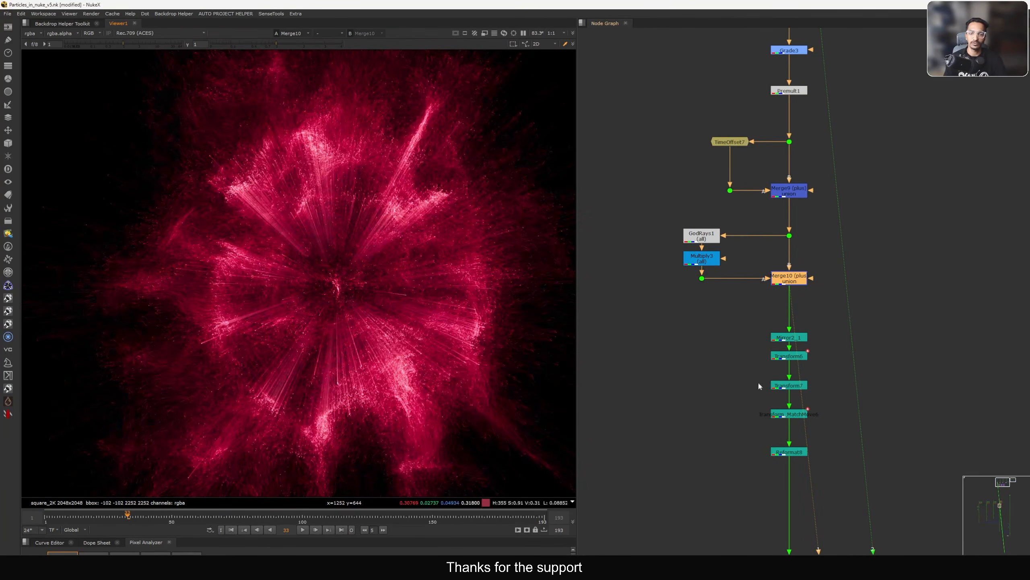
- Select the chain from Mirror2_1 to Reformat8 below Merge10, and nudge Mirror2_1 slightly upward in the graph
middle_drag(775, 348, 765, 272)
drag(824, 248, 737, 389)
drag(762, 338, 761, 348)
scroll(429, 259, down, 7)
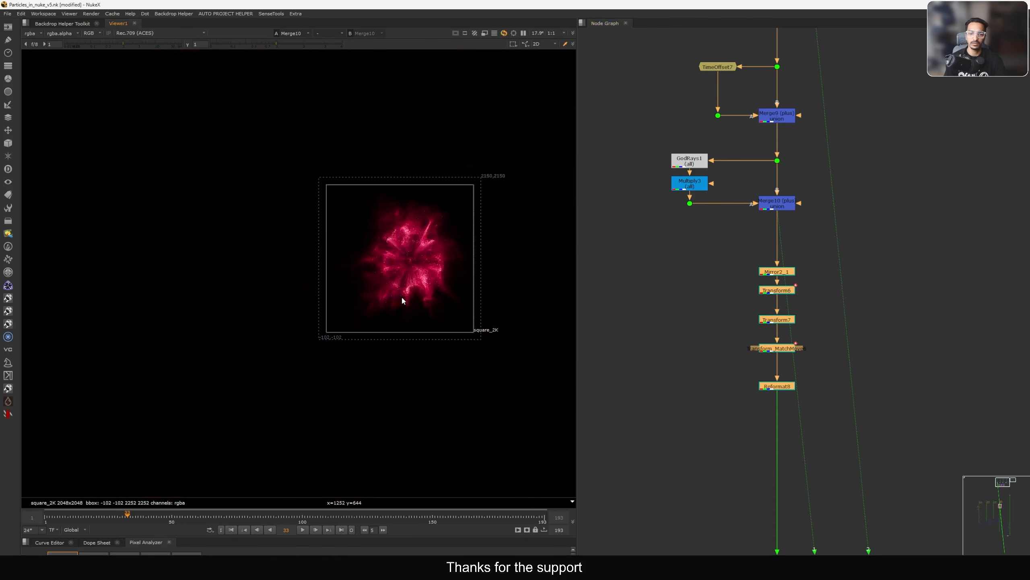
middle_drag(401, 296, 377, 307)
middle_drag(729, 328, 703, 335)
click(705, 333)
drag(748, 281, 748, 276)
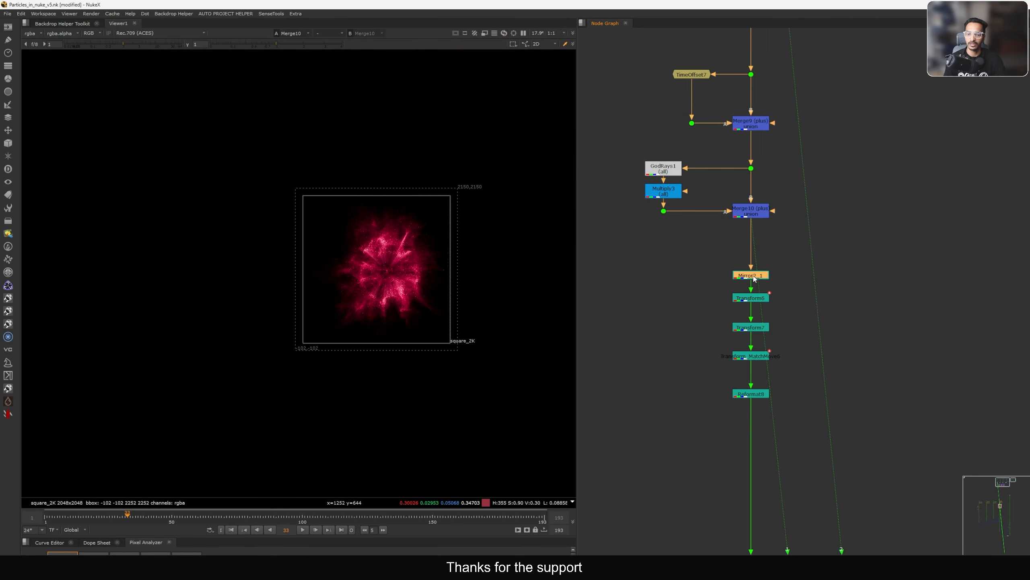
- View the original background plate through Stamp9
scroll(753, 284, down, 9)
middle_drag(753, 284, 687, 312)
drag(915, 106, 915, 106)
key(1)
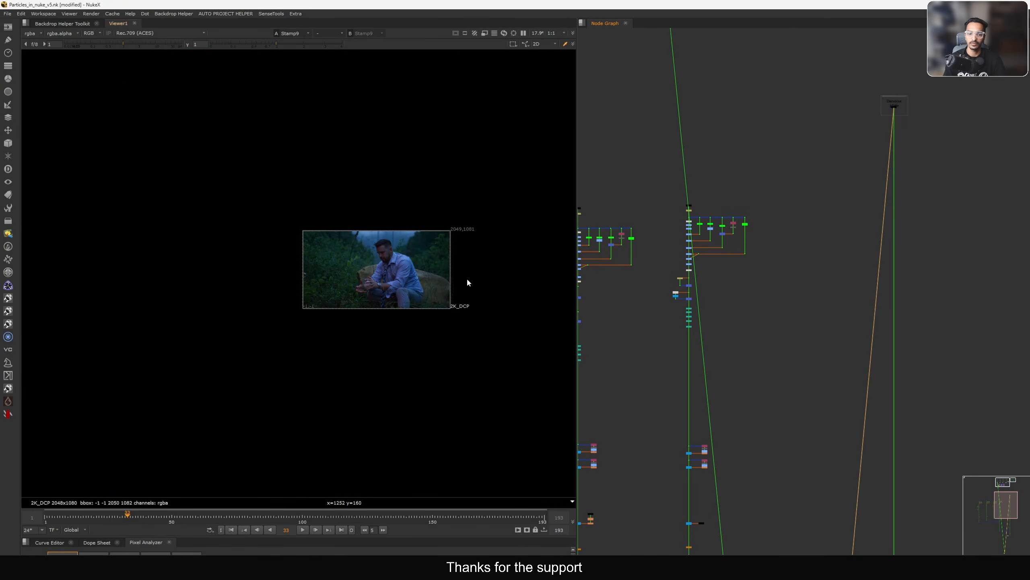
- View Mirror2_1 and toggle it off and on to compare the particle orientation, leaving it enabled
middle_drag(688, 374, 748, 262)
scroll(422, 295, up, 5)
scroll(716, 175, up, 7)
scroll(714, 256, up, 4)
click(716, 253)
key(1)
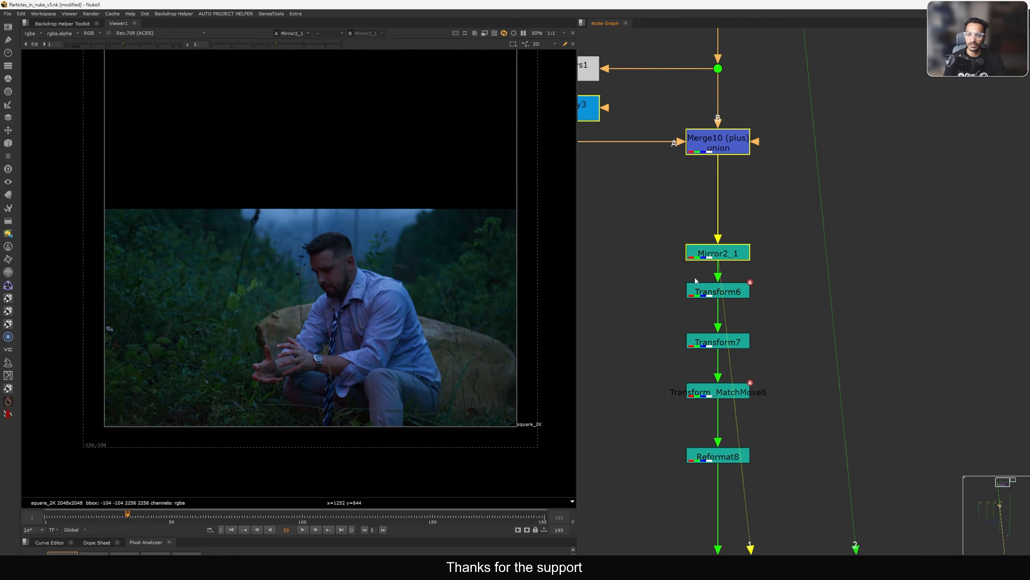
middle_drag(669, 286, 732, 271)
click(785, 242)
key(d)
key(d)
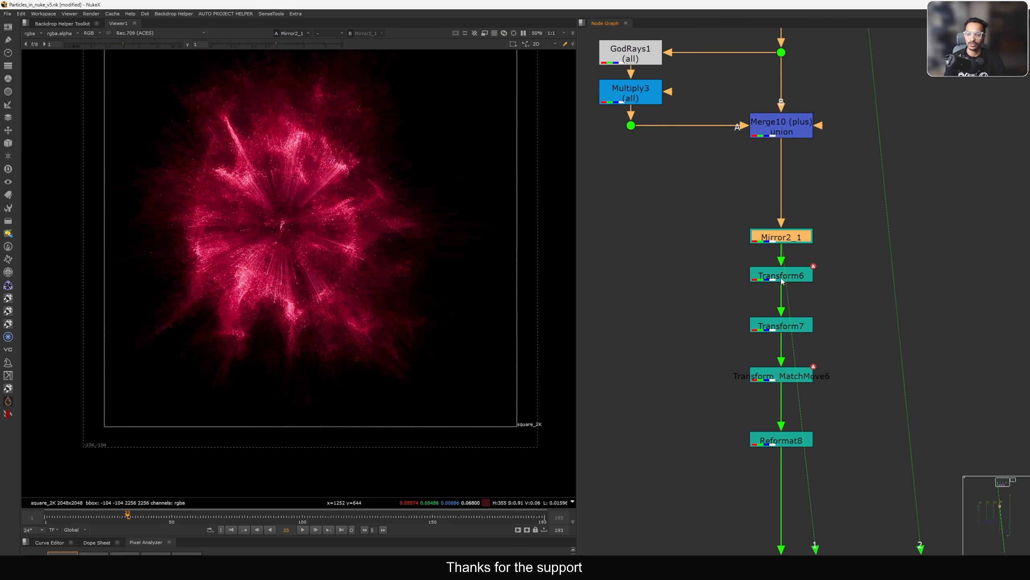
- View Transform6, Transform7 and Transform_MatchMove6 in turn to examine how they scale and place the particles
click(780, 278)
key(1)
click(777, 320)
key(1)
middle_drag(751, 381, 732, 321)
click(747, 317)
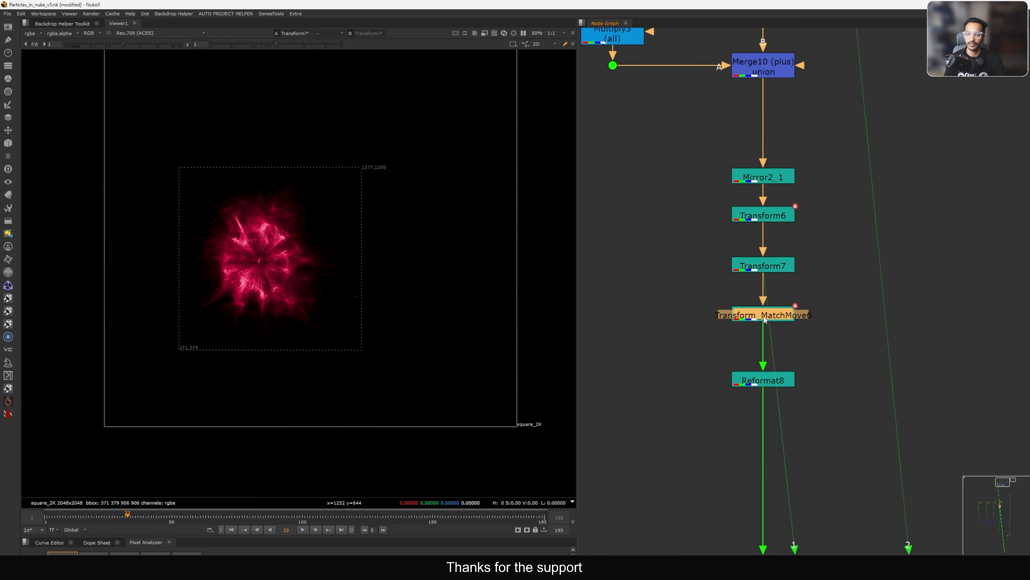
key(1)
- View Reformat8 and toggle it off and on to compare the square_2K and 2K_DCP framing, leaving it enabled
key(1)
drag(774, 384, 766, 388)
scroll(357, 302, down, 2)
key(d)
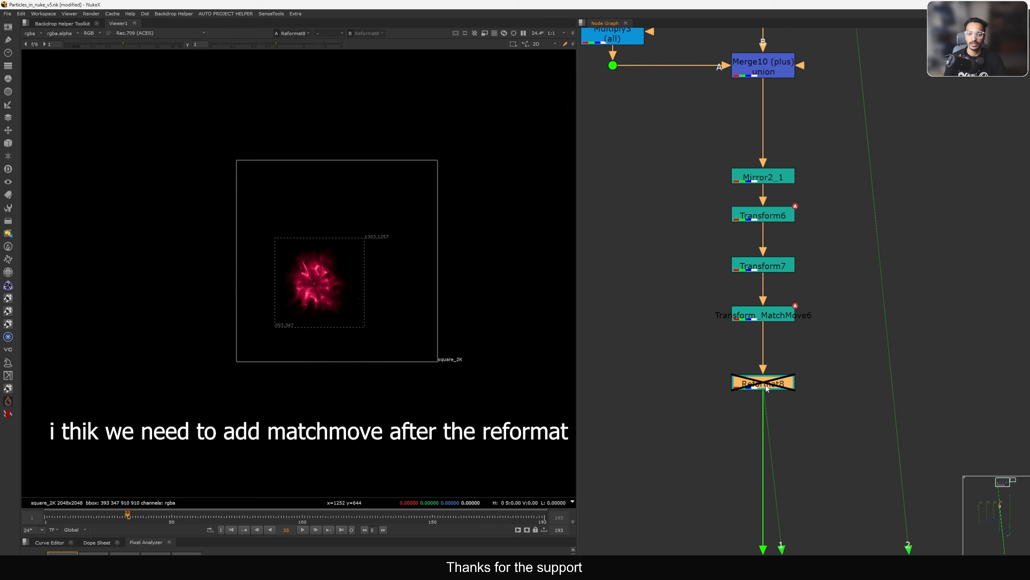
key(d)
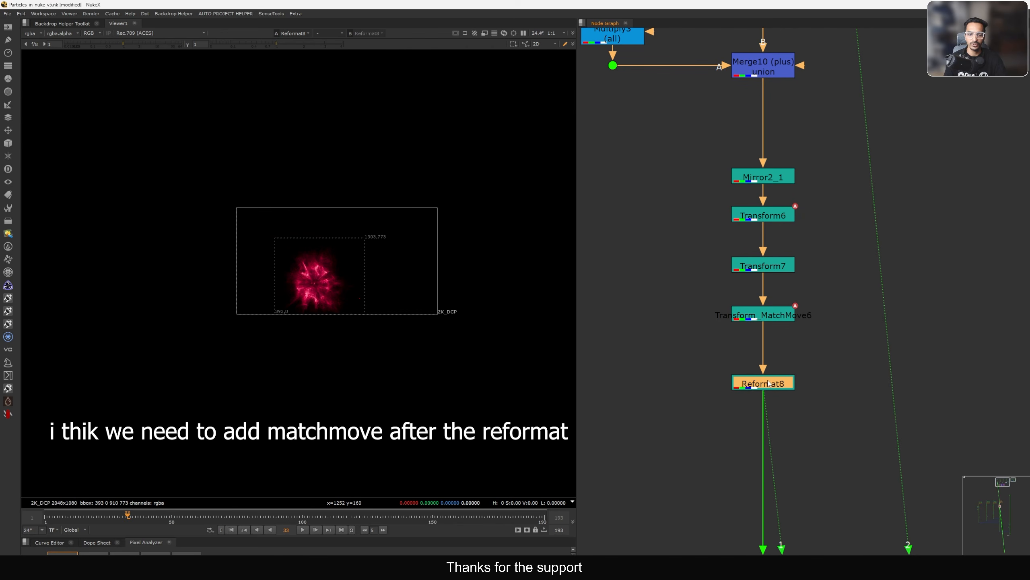
key(d)
key(d)
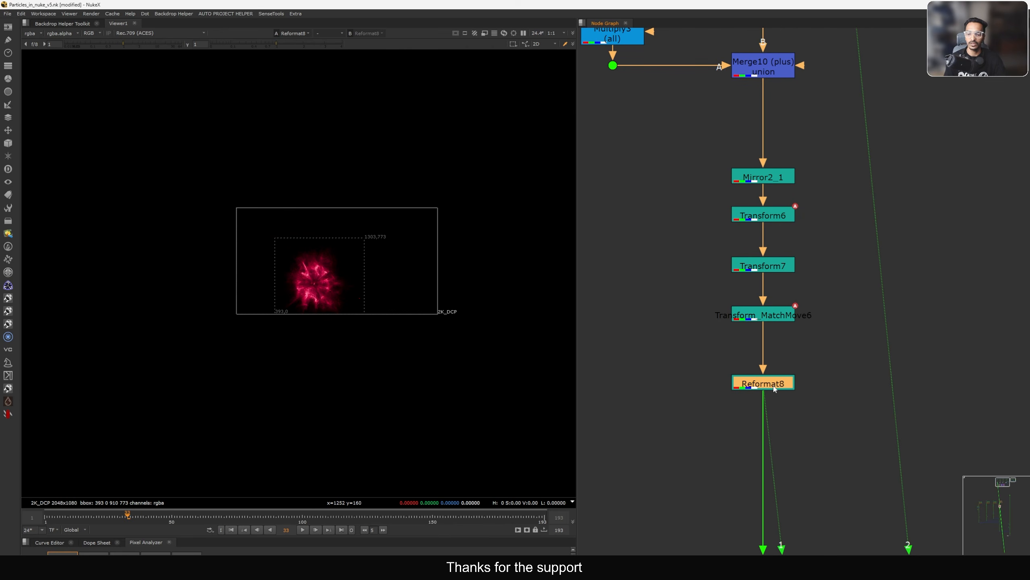
- Try Reformat8 between Merge10 and Mirror2_1, toggle it to compare, and return it below Transform_MatchMove6
drag(777, 388, 777, 139)
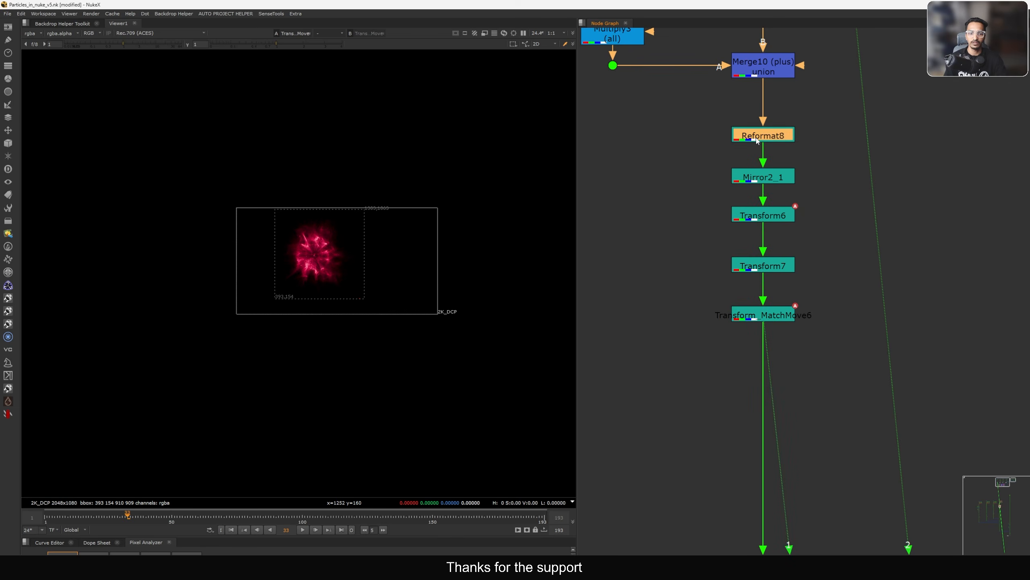
key(d)
key(d)
key(d)
key(d)
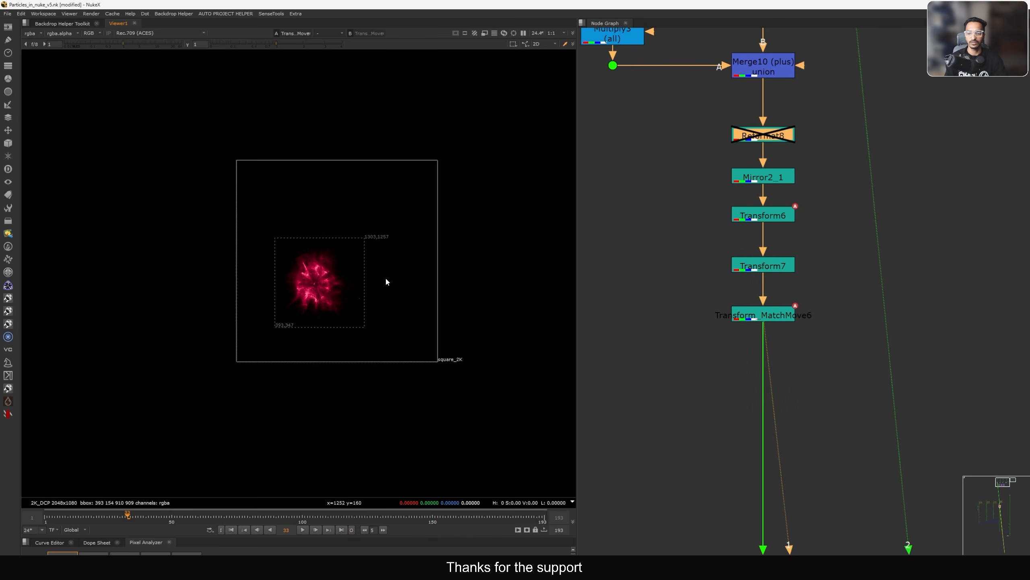
drag(795, 142, 772, 377)
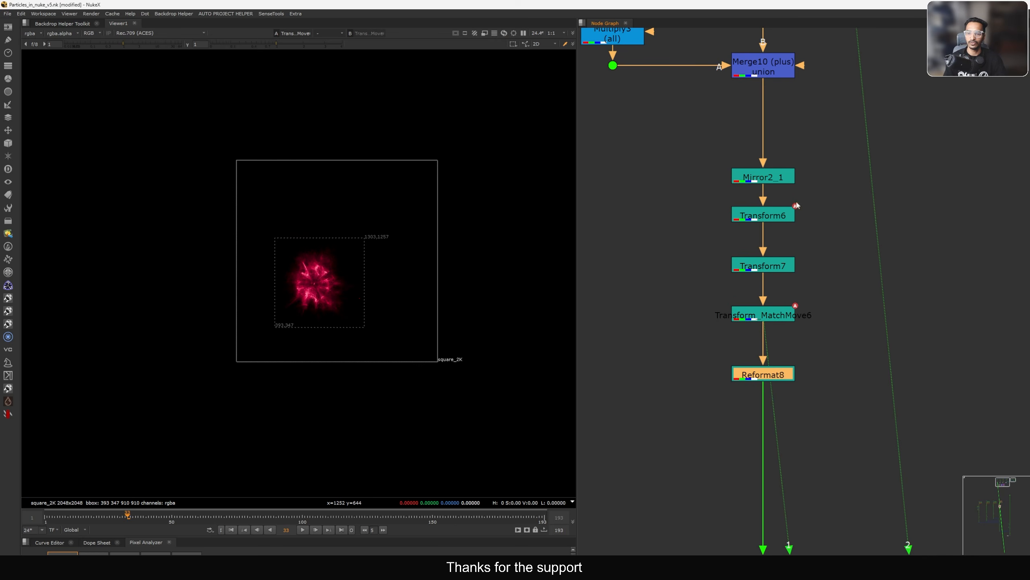
- View the final composite at Merge6, where the particle branches join the plate
drag(834, 140, 700, 341)
scroll(722, 345, down, 6)
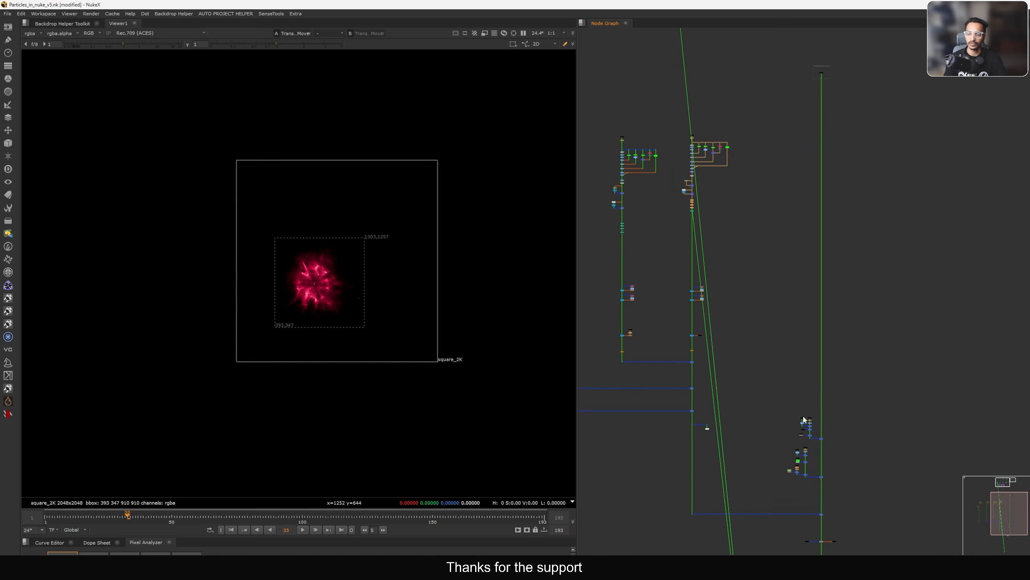
middle_drag(813, 499, 819, 436)
click(789, 409)
key(1)
middle_drag(740, 237, 754, 277)
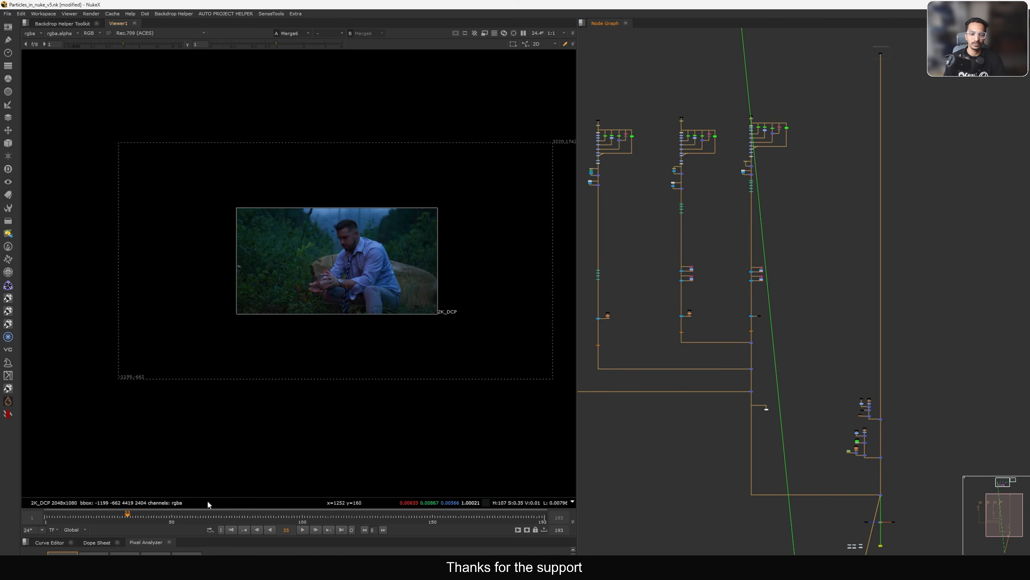
- View the Reformat8 output of the red particle branch again
scroll(315, 292, up, 2)
scroll(757, 185, up, 5)
click(746, 198)
key(1)
scroll(763, 264, down, 5)
middle_drag(757, 382, 736, 316)
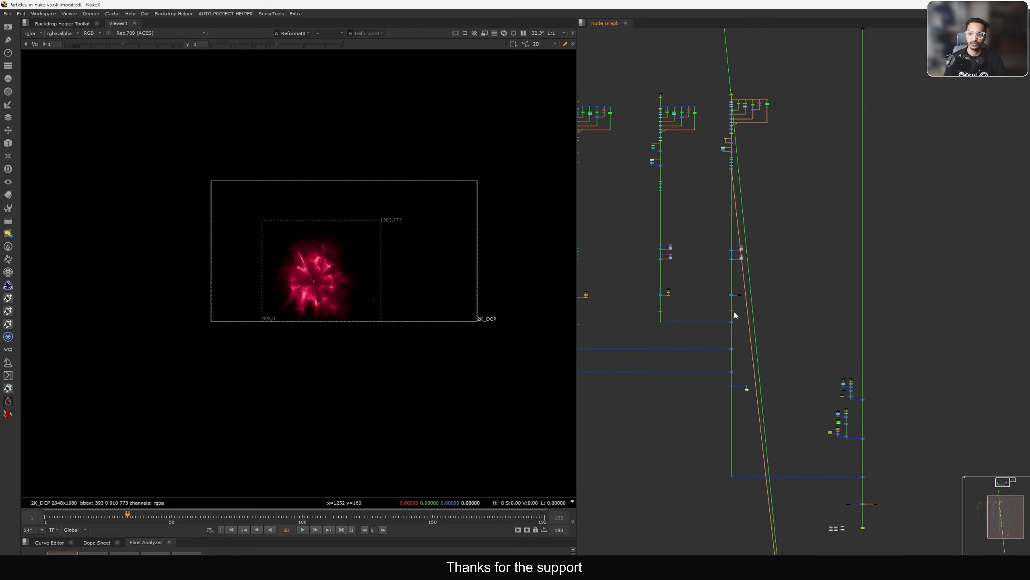
- View the final composite at Merge6 on frame 26
scroll(732, 298, up, 2)
click(731, 313)
key(1)
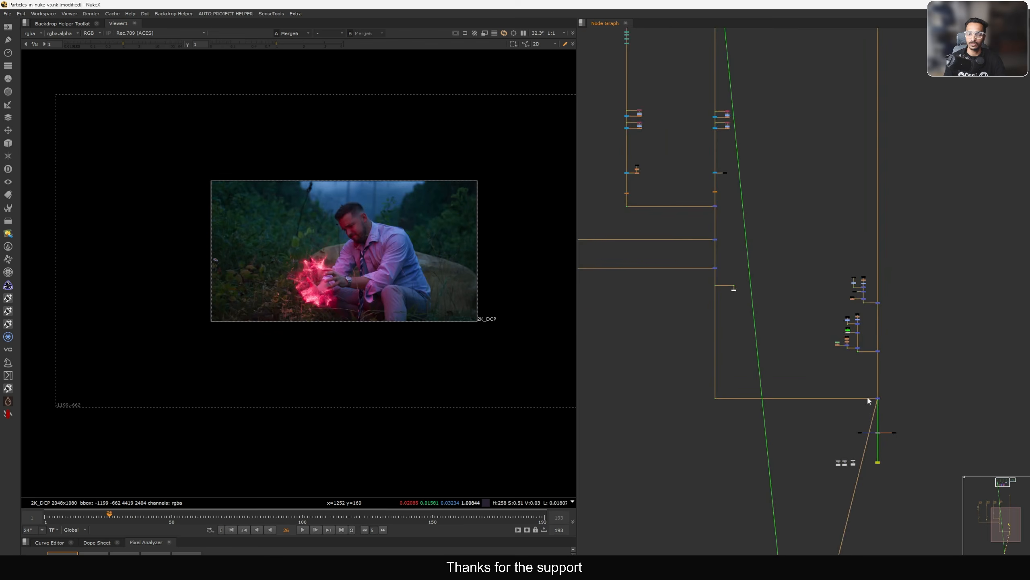
- Toggle Mirror2_1 through Transform_MatchMove6 off and on together to compare the particle placement in the composite
scroll(729, 303, up, 8)
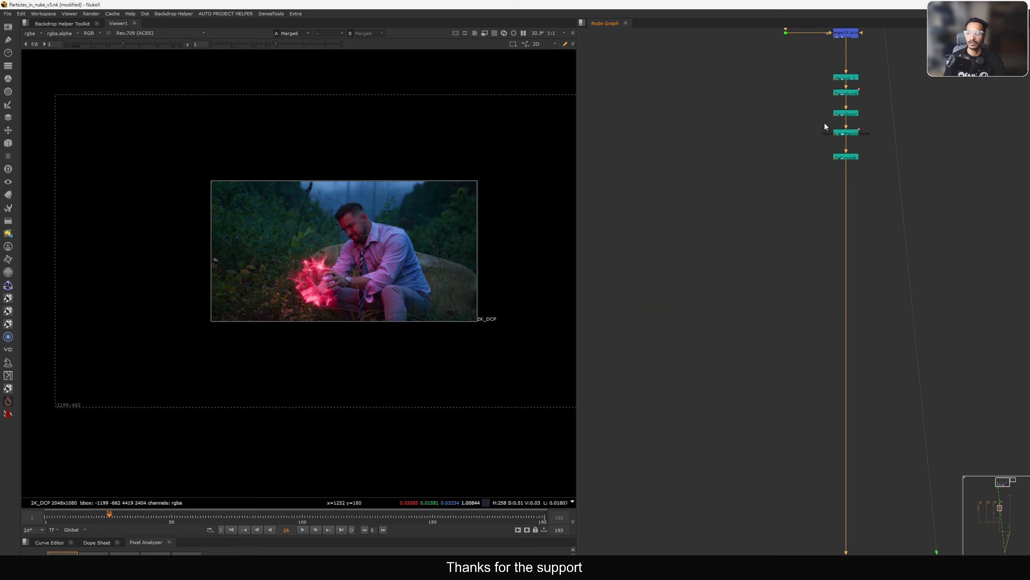
middle_drag(871, 76, 846, 145)
drag(844, 132, 795, 216)
key(d)
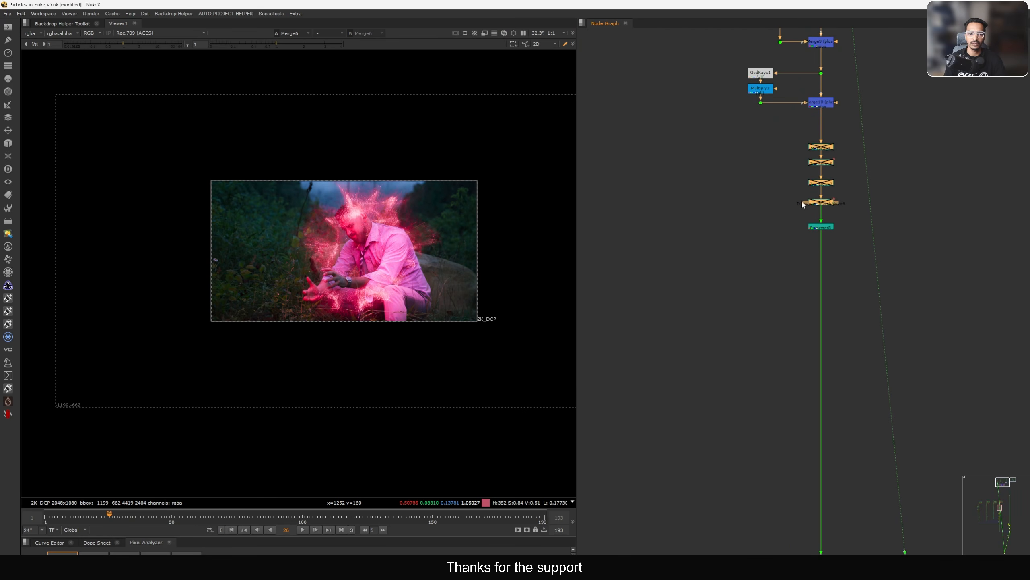
key(d)
- View Reformat8 and disable the four nodes from Mirror2_1 to Transform_MatchMove6 to examine the untransformed particles
click(831, 226)
key(1)
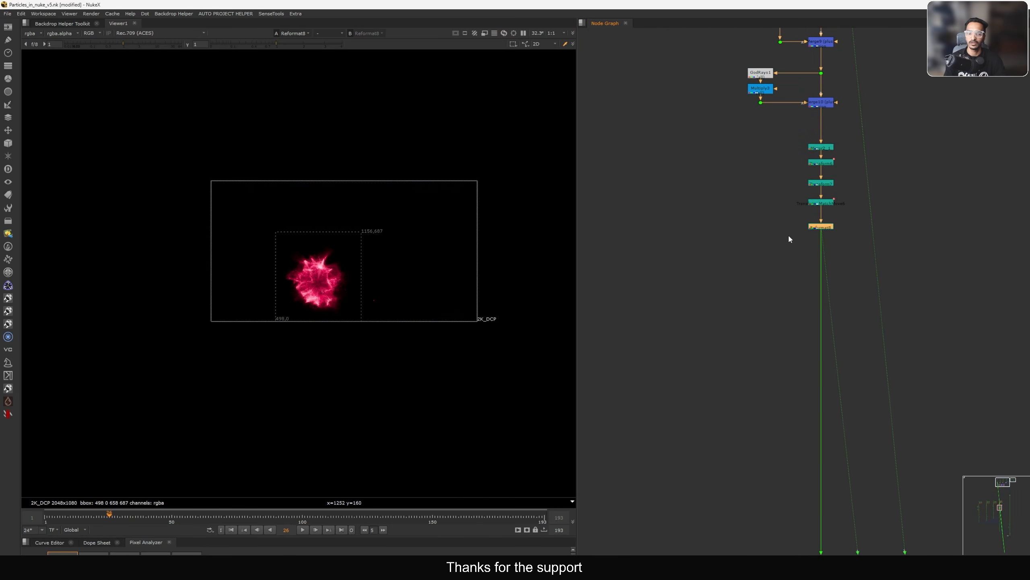
drag(789, 130, 864, 209)
key(d)
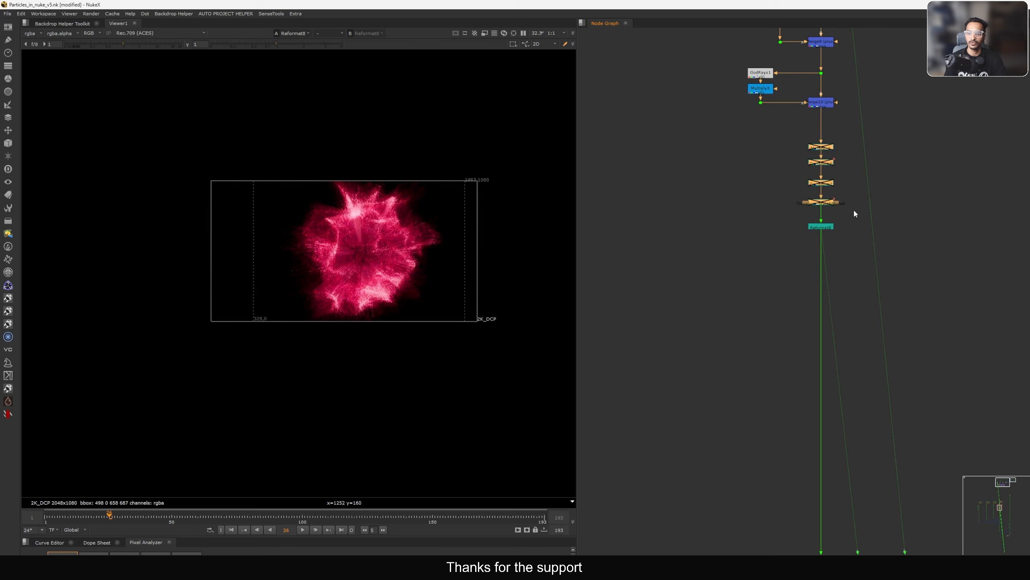
- Re-enable the four nodes from Mirror2_1 to Transform_MatchMove6 and toggle them once more to compare the particle placement
key(d)
click(821, 226)
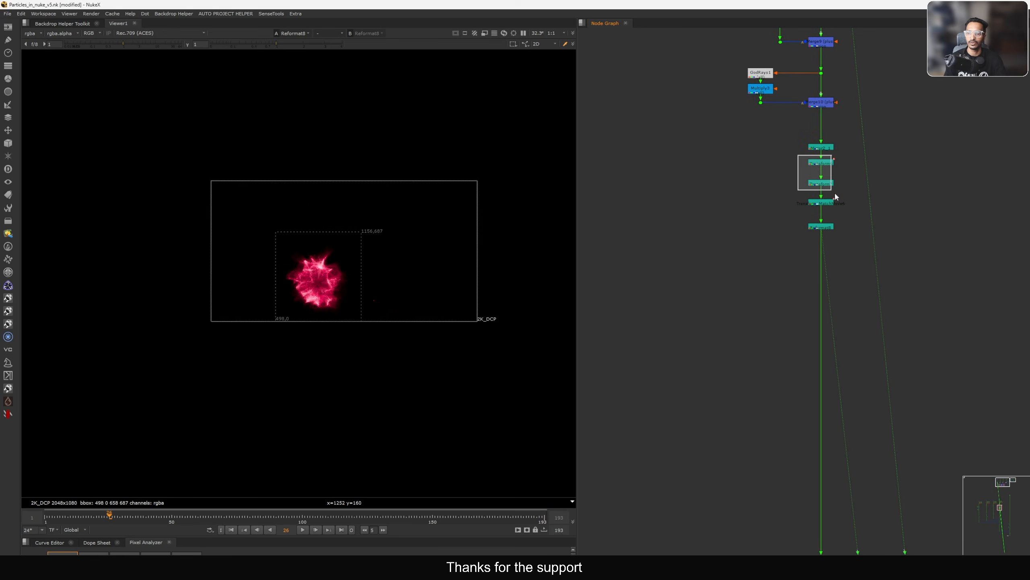
drag(834, 193, 844, 208)
key(d)
key(d)
click(789, 208)
scroll(742, 283, down, 4)
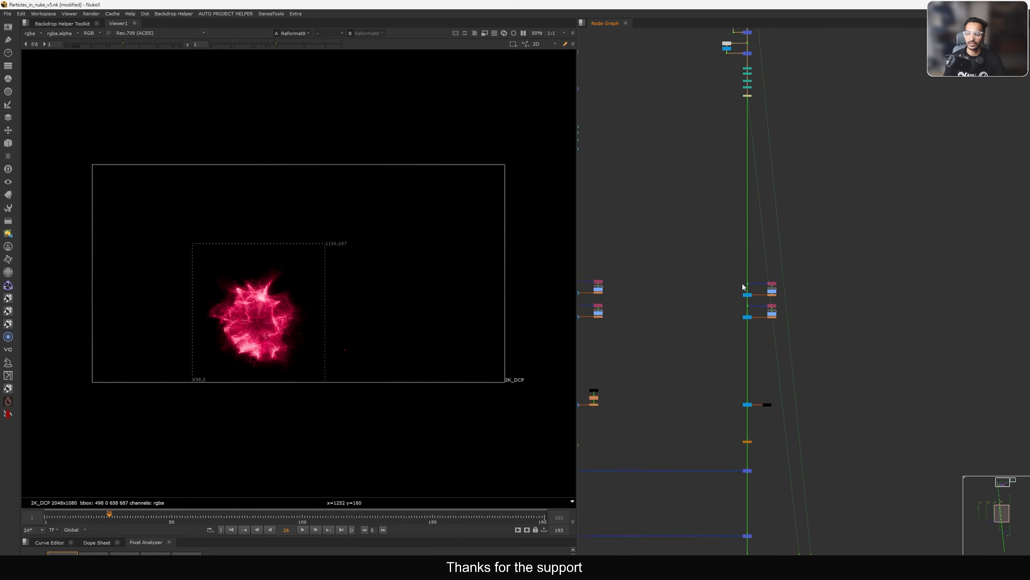
- View the Multiply2 output below the reformatted particle branch
scroll(743, 286, up, 5)
drag(719, 218, 718, 219)
key(1)
middle_drag(785, 211, 759, 238)
drag(781, 227, 730, 261)
key(1)
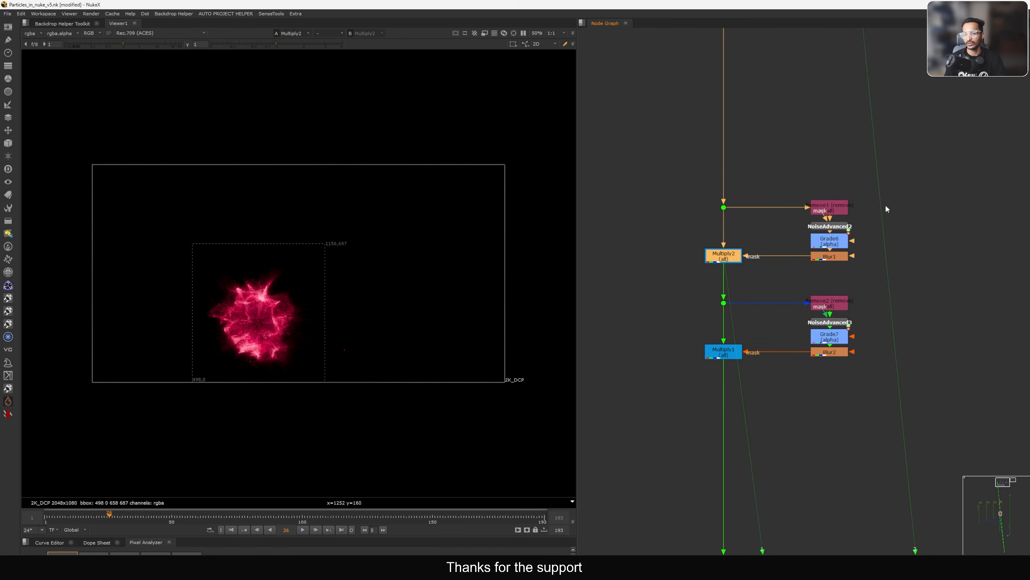
- Open Grade6's settings and step the Multiply2 output forward to frame 29 to examine the animated gain, then close them
double_click(830, 241)
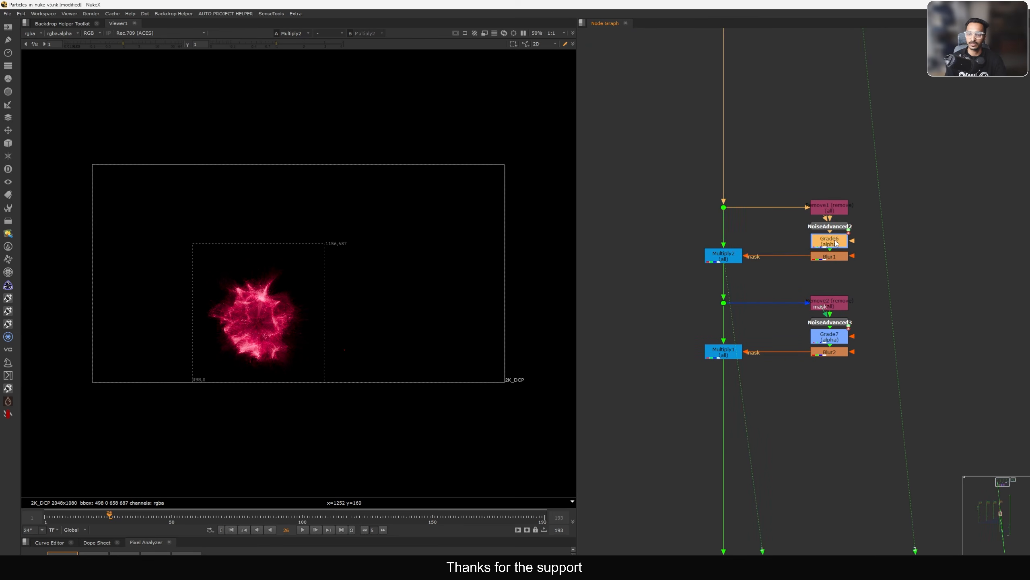
key(Right)
key(Right)
key(Right)
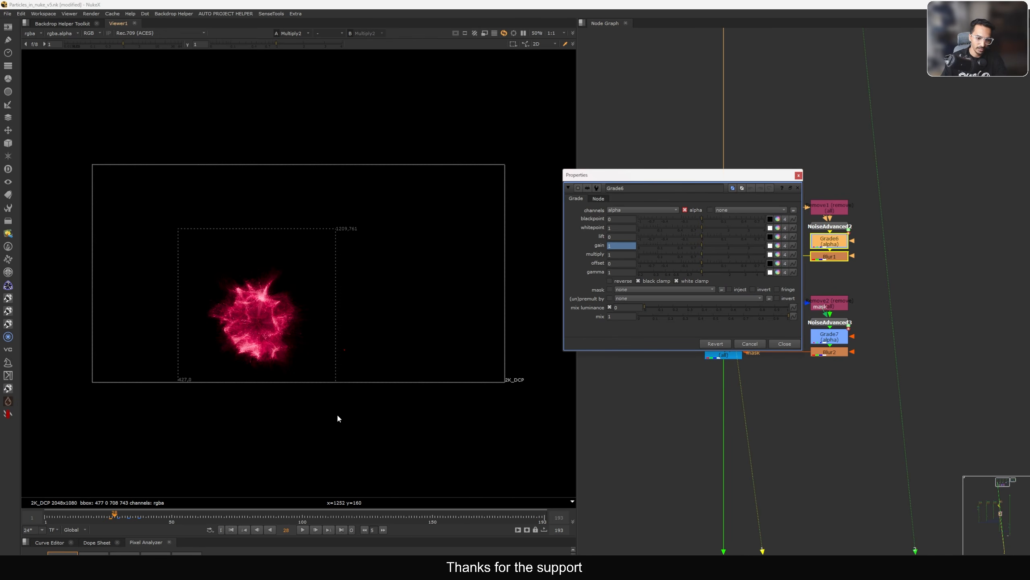
scroll(214, 321, up, 2)
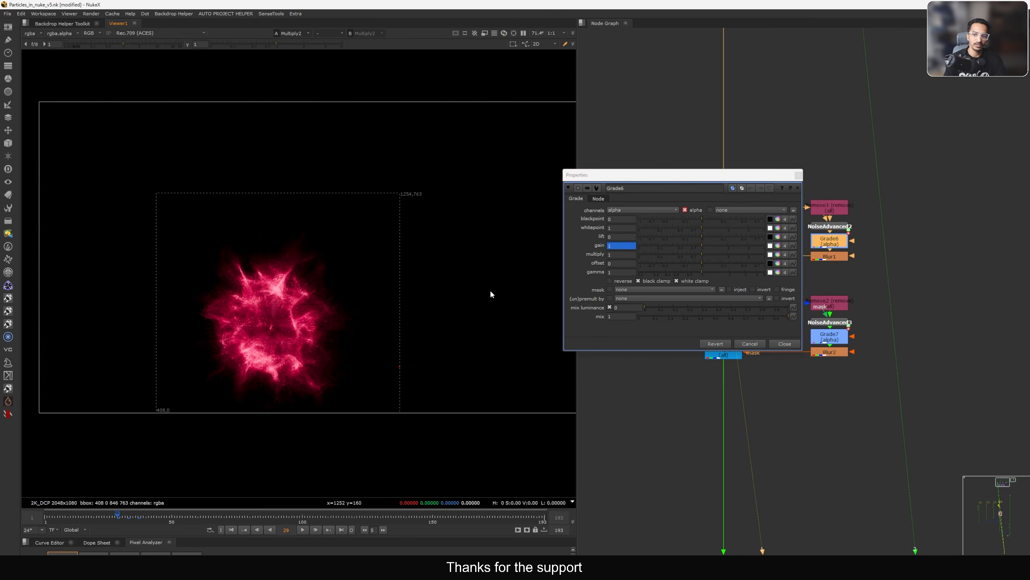
click(774, 345)
- View the Remove1 and NoiseAdvanced2 outputs to examine the noise that feeds the Multiply2 mask
middle_drag(745, 253, 784, 267)
click(767, 268)
click(870, 239)
key(1)
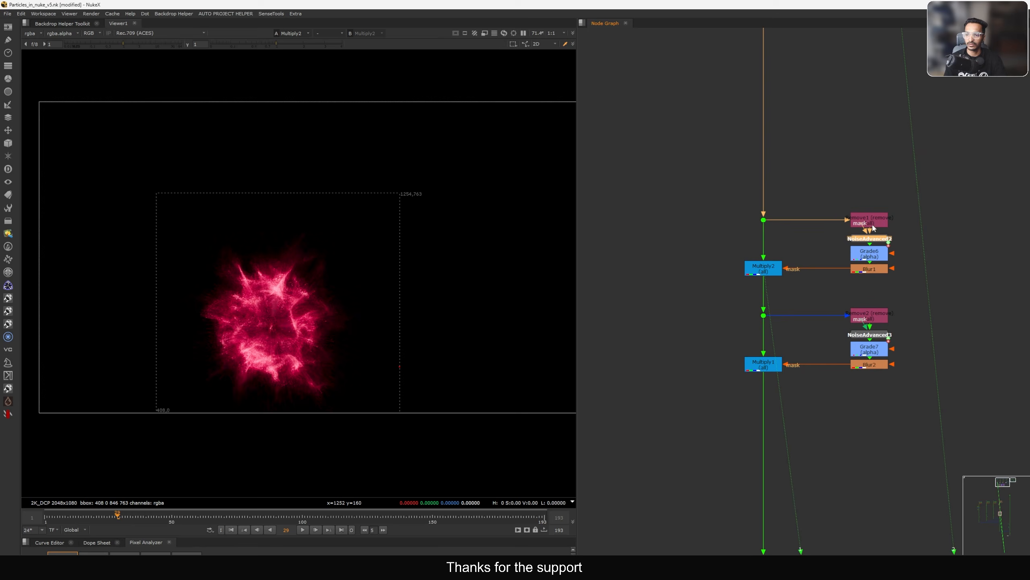
click(866, 221)
key(1)
click(831, 243)
middle_drag(860, 235, 813, 257)
scroll(813, 257, up, 4)
click(823, 268)
key(1)
click(680, 266)
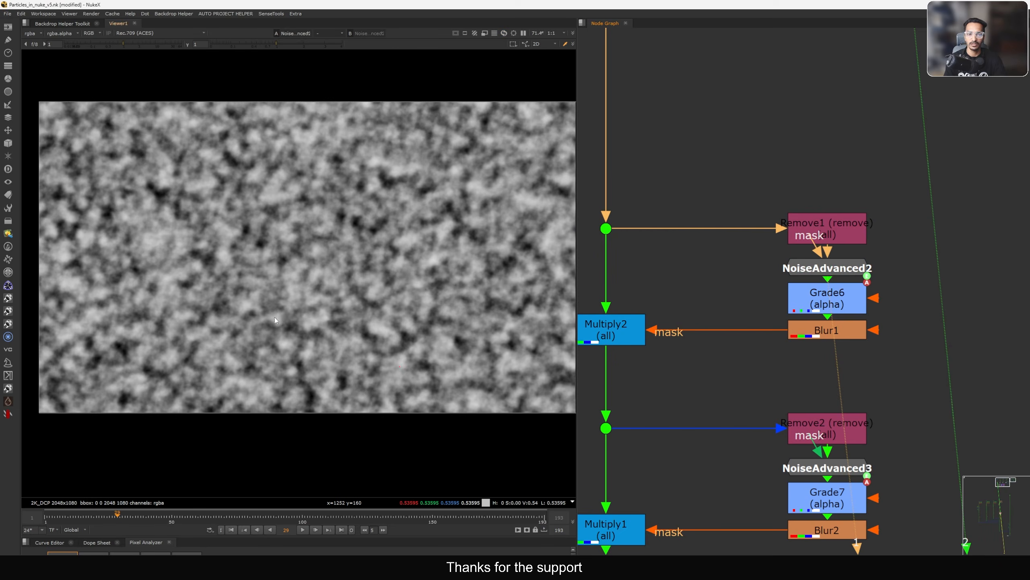
- View Grade6's alpha channel and open the node's settings beside the viewer
key(2)
key(1)
click(830, 305)
key(1)
click(751, 300)
key(a)
middle_drag(748, 298, 788, 293)
click(859, 299)
double_click(859, 298)
drag(729, 180, 792, 157)
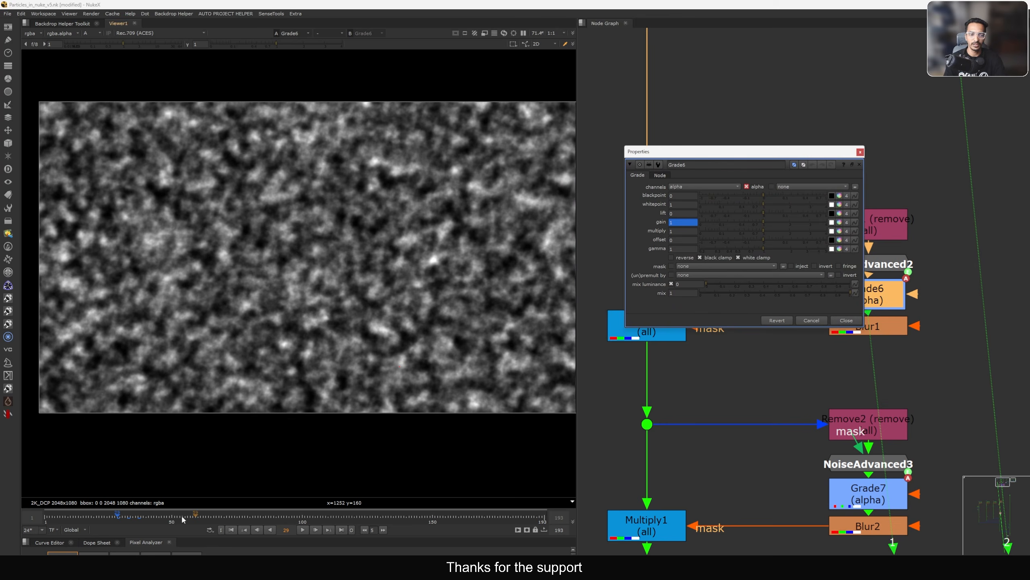
- Step forward and back through the frames to examine how Grade6's animated gain changes the noise alpha, and close its settings
key(Right)
key(Right)
key(Right)
key(Right)
key(Right)
key(Right)
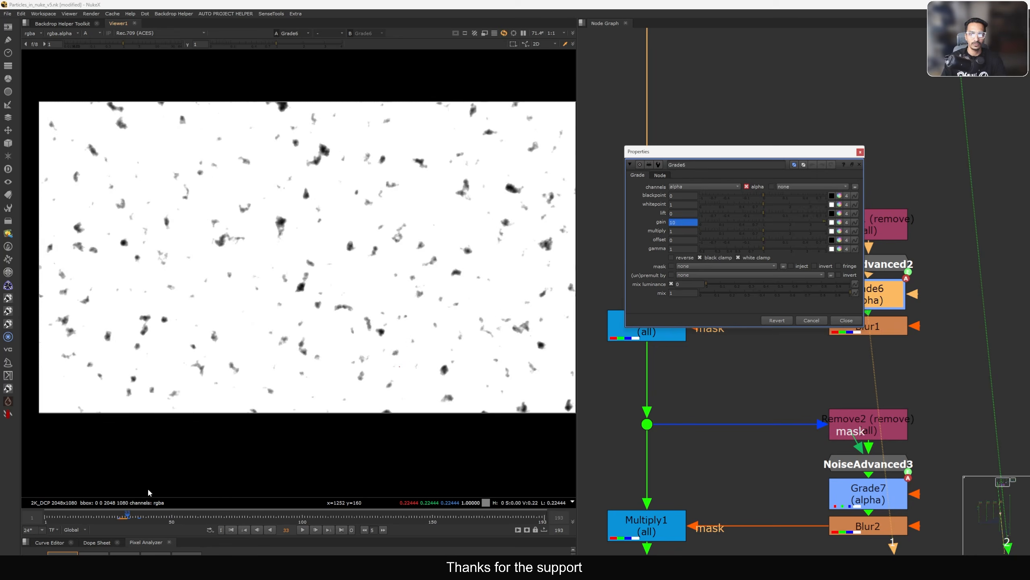
key(Left)
key(Left)
key(Left)
key(Left)
key(Left)
key(Left)
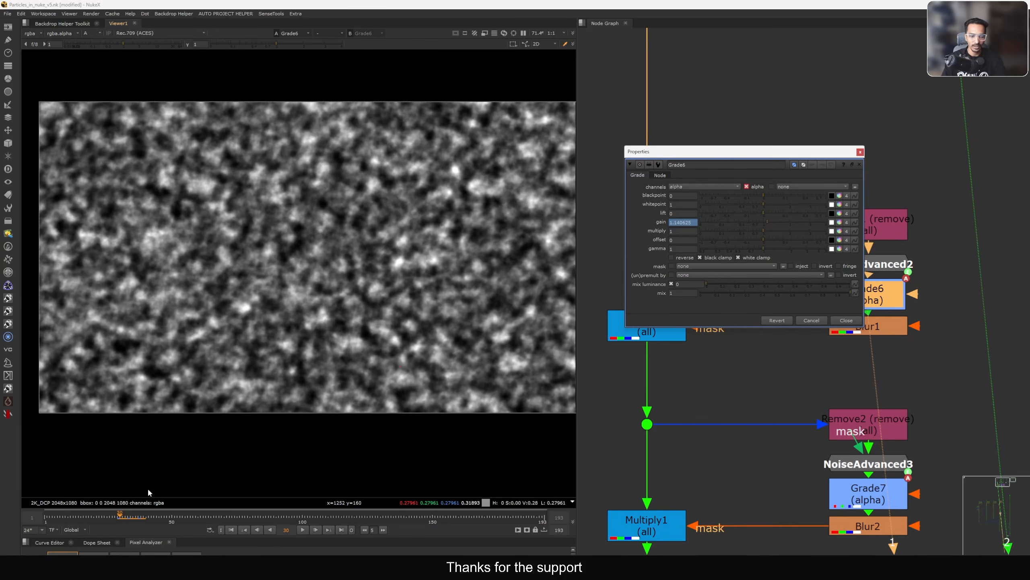
click(840, 320)
- View Multiply2 in full colour and step past frame 30 to examine how the noise mask dissolves the particles
middle_drag(765, 355, 858, 326)
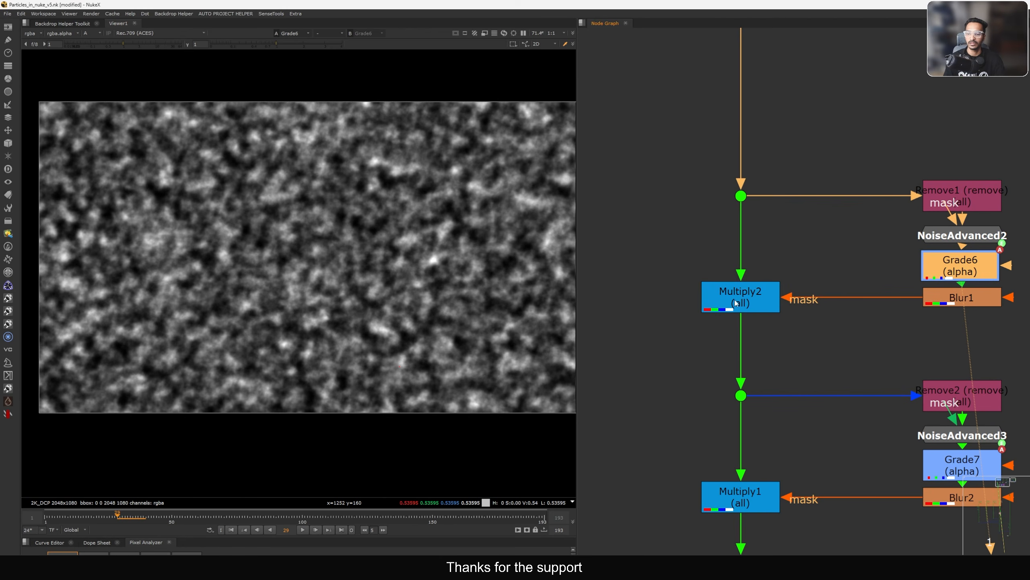
click(735, 299)
key(1)
key(a)
key(Right)
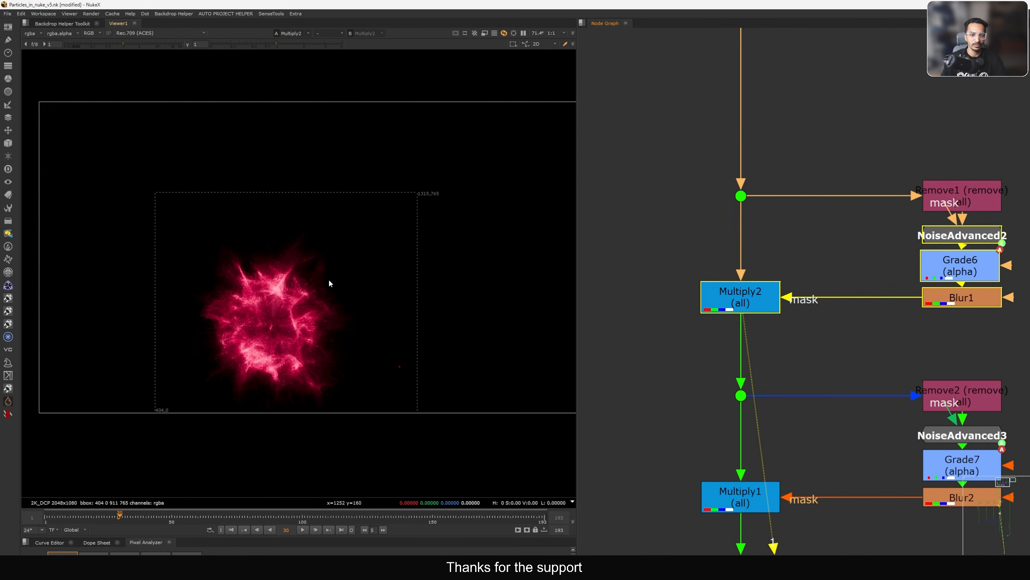
key(Right)
key(Right)
key(Right)
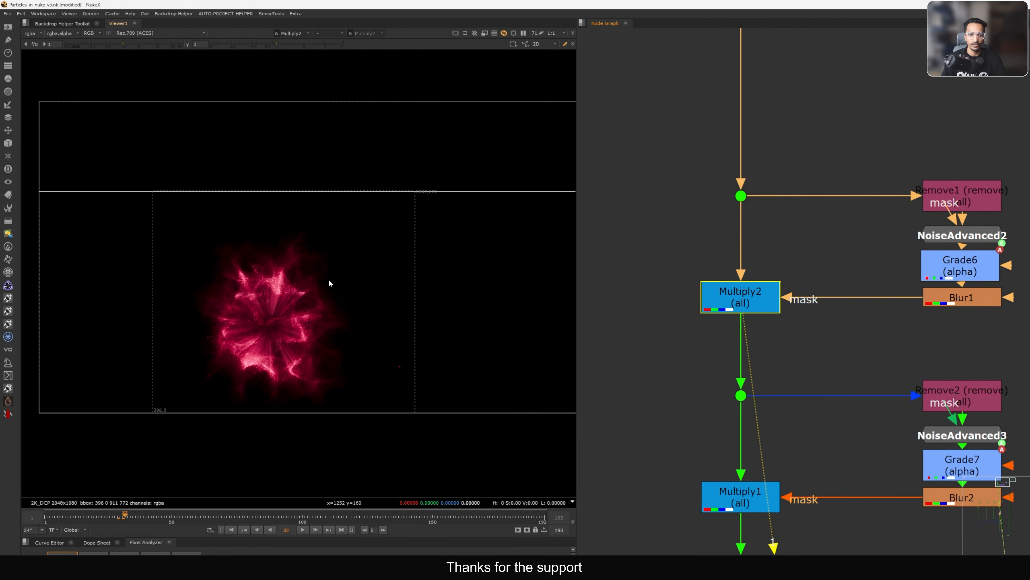
key(Left)
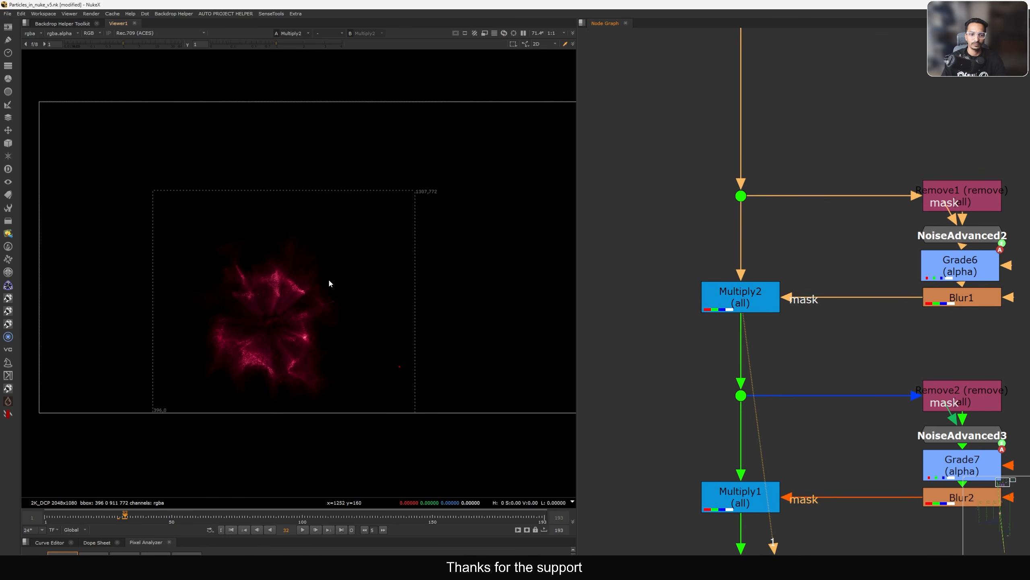
- Toggle Multiply2 off and on repeatedly on frame 32 to compare the particles with and without the noise mask
drag(791, 299, 936, 301)
click(741, 306)
key(d)
key(d)
key(d)
key(d)
key(d)
key(d)
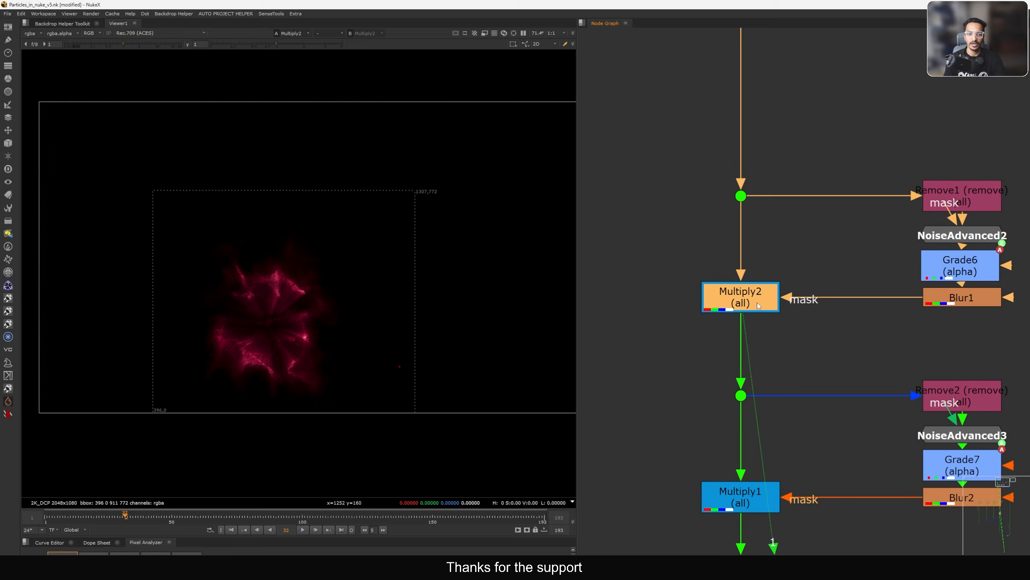
key(d)
key(d)
- Step back and forth between frames 31 and 33 to examine the particle fade at Multiply2
key(Right)
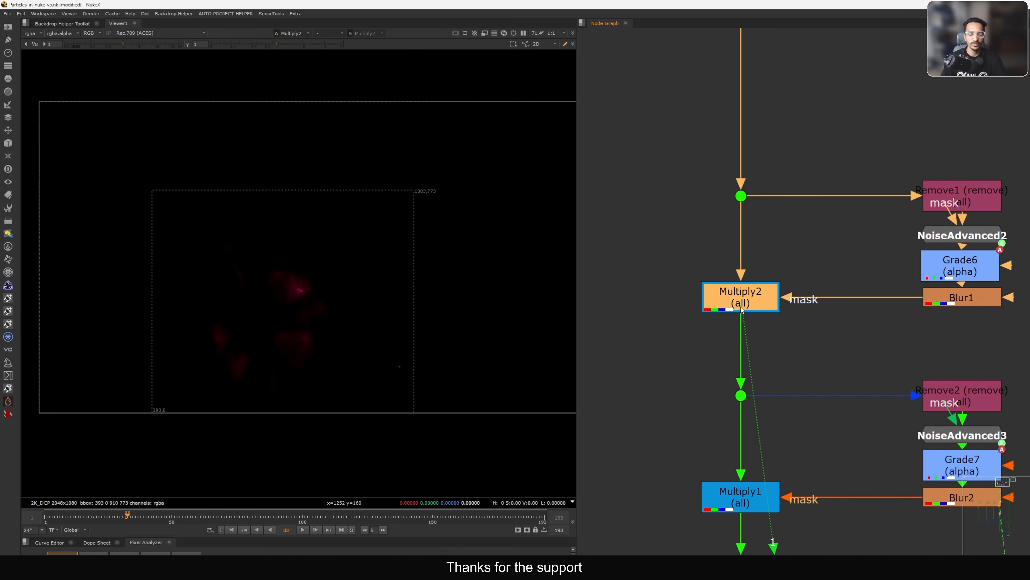
key(Left)
key(Right)
key(Left)
key(Left)
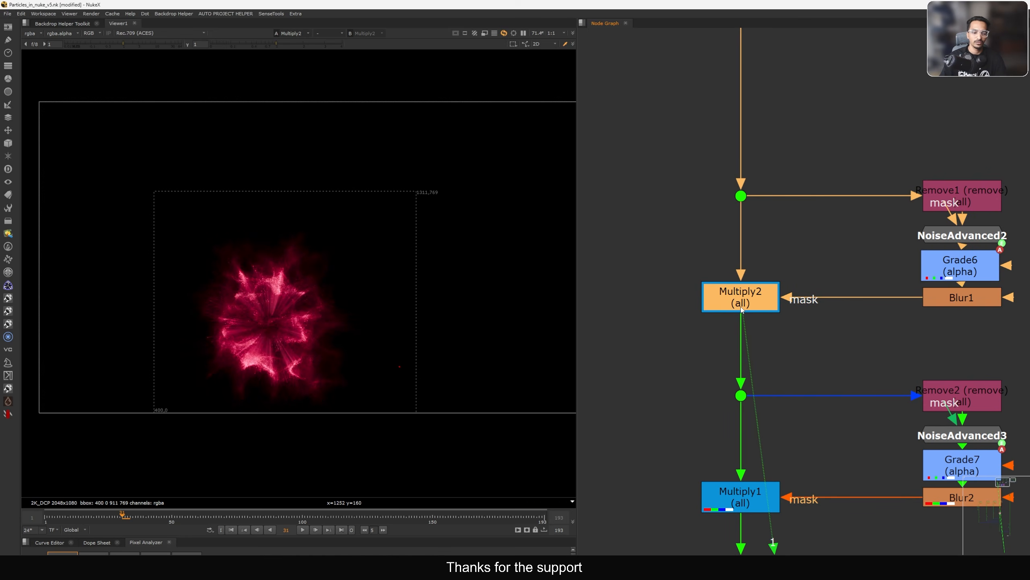
- View the NoiseAdvanced3 output to examine the second noise pattern
middle_drag(814, 368, 751, 222)
click(882, 292)
key(1)
click(832, 321)
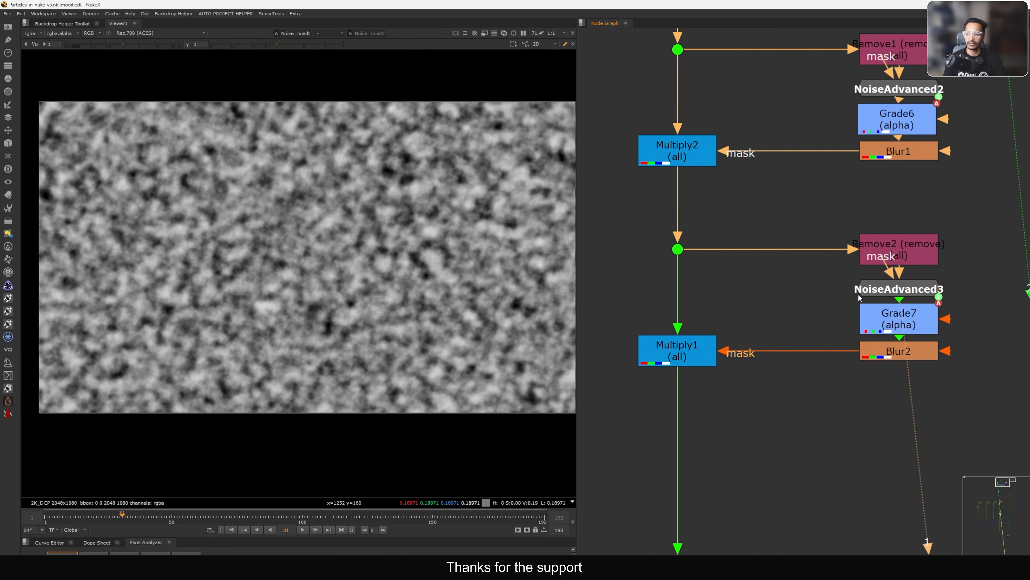
- View Multiply1, check its value and mask settings, and close its properties
middle_drag(793, 330, 817, 322)
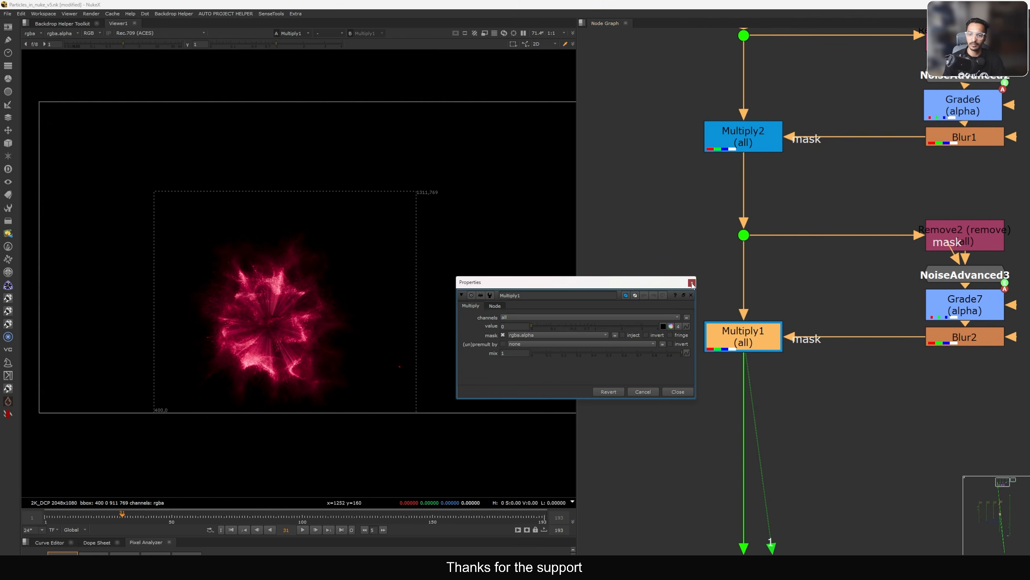
click(691, 283)
middle_drag(901, 287, 871, 288)
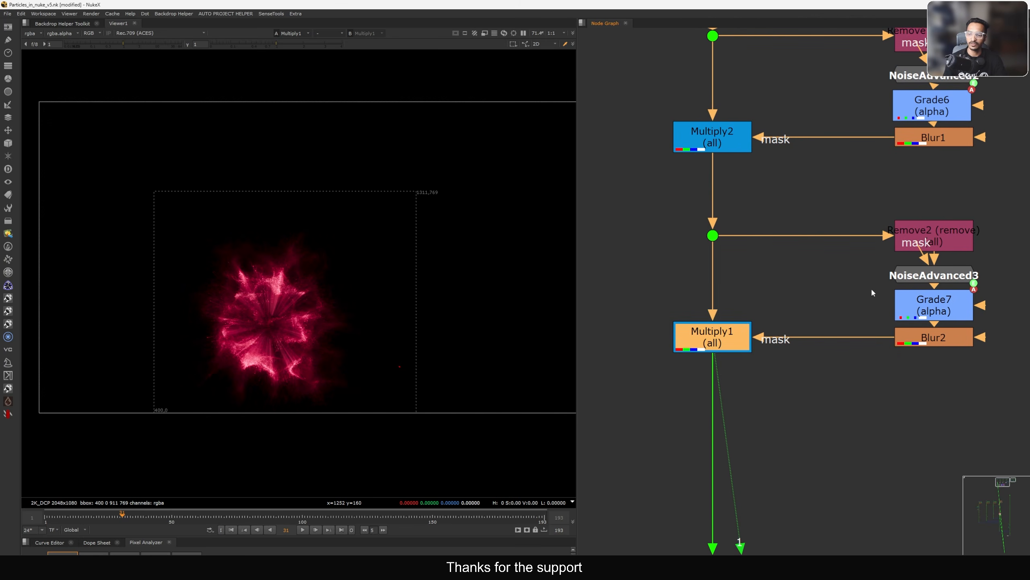
- Open Grade7's settings and step the Multiply1 output up to frame 24 to examine the animated gain, then close them
double_click(933, 304)
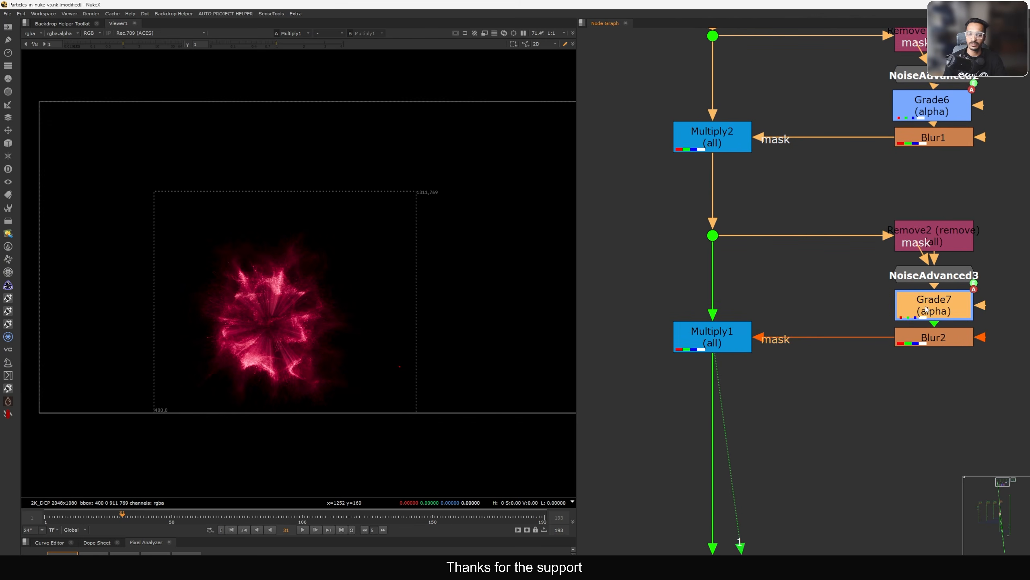
click(93, 517)
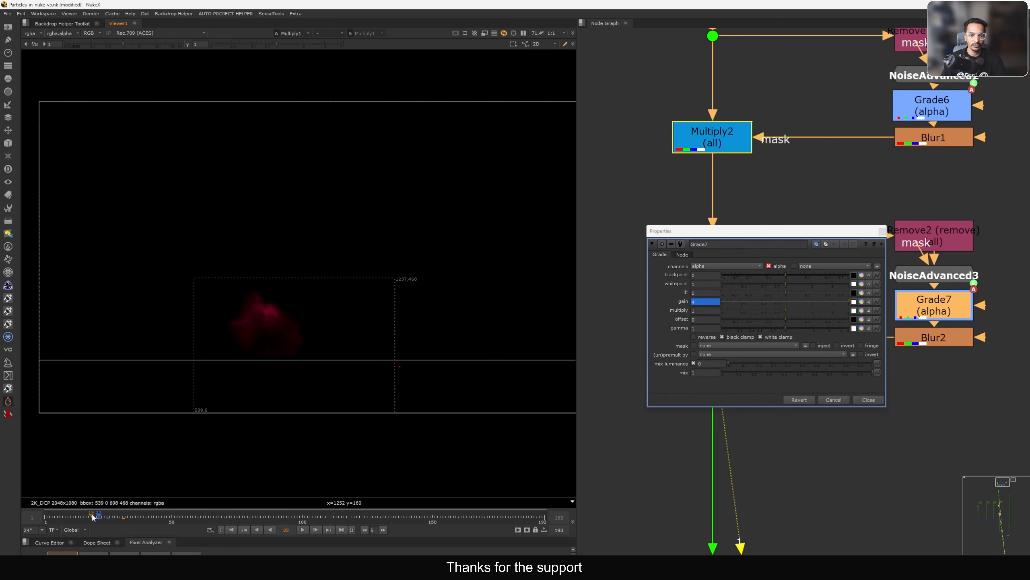
key(Right)
key(Right)
key(Right)
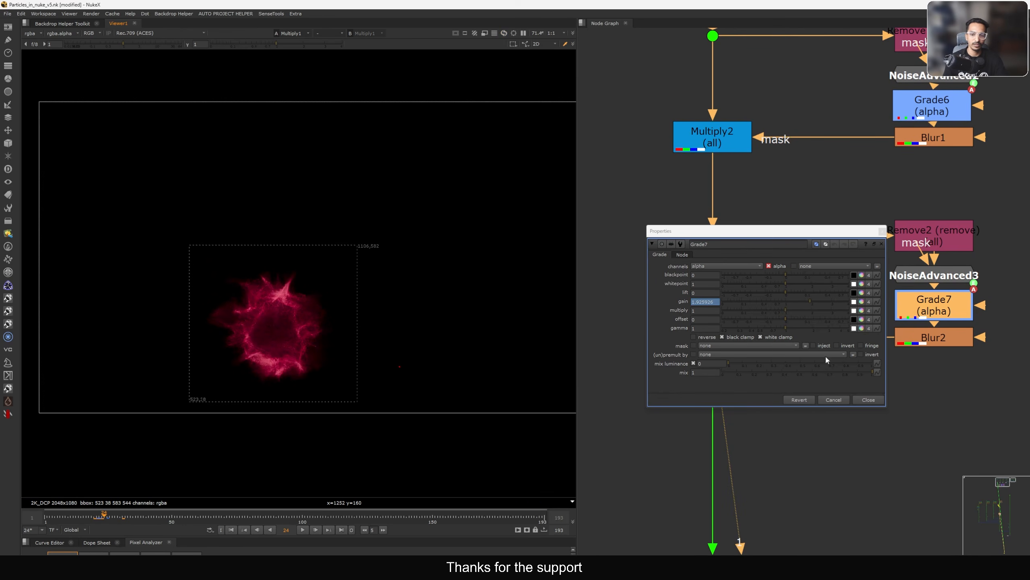
click(865, 402)
- View Blur2's alpha channel and step through the neighbouring frames to examine the softened noise mask
drag(780, 337, 909, 337)
click(909, 337)
key(1)
click(758, 308)
key(a)
key(a)
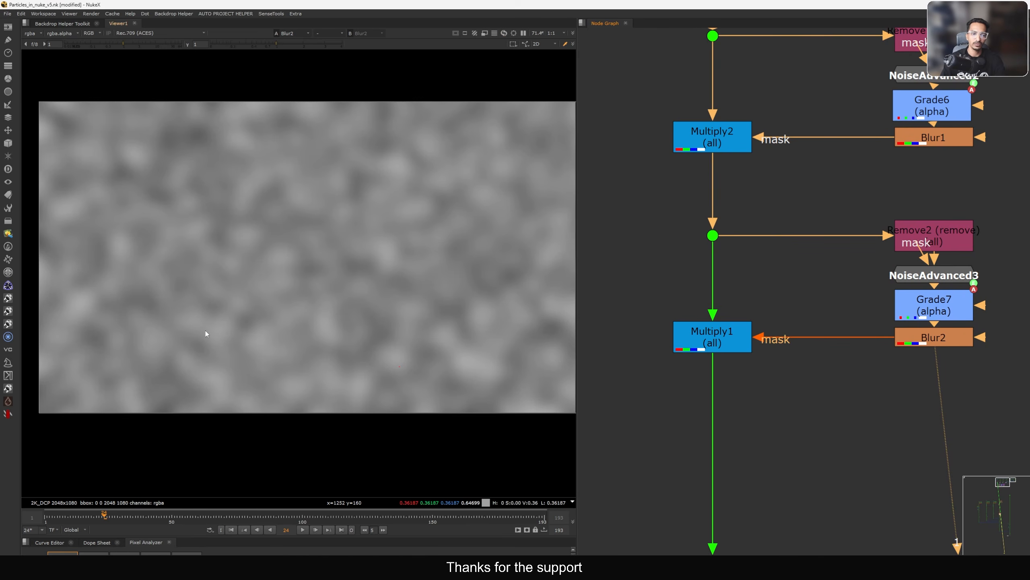
key(Right)
key(a)
key(Left)
key(Left)
key(Left)
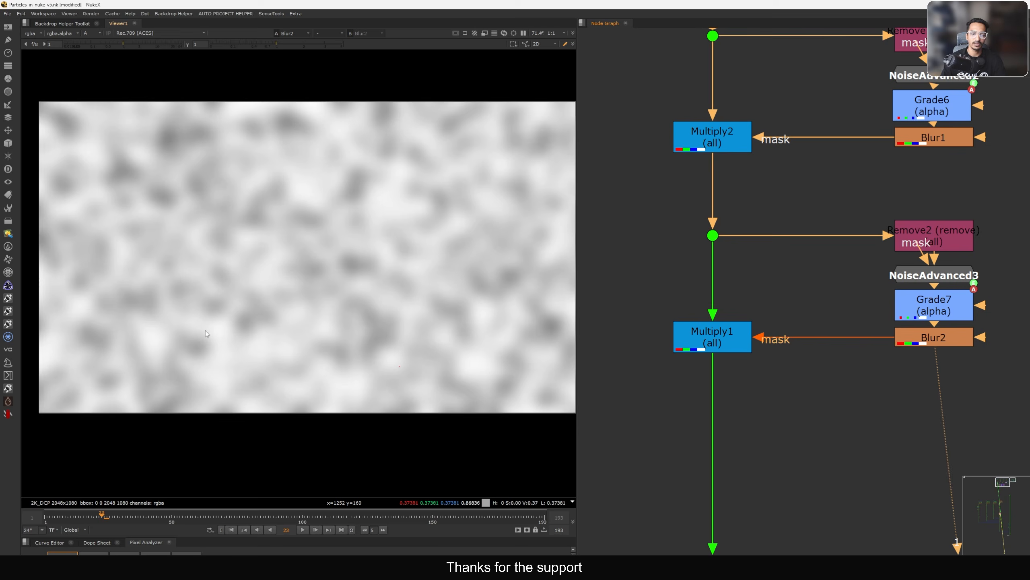
- View Multiply1 in full colour and step from frame 22 to frame 24 to examine the masked particles
click(708, 338)
key(1)
click(637, 353)
key(a)
click(612, 340)
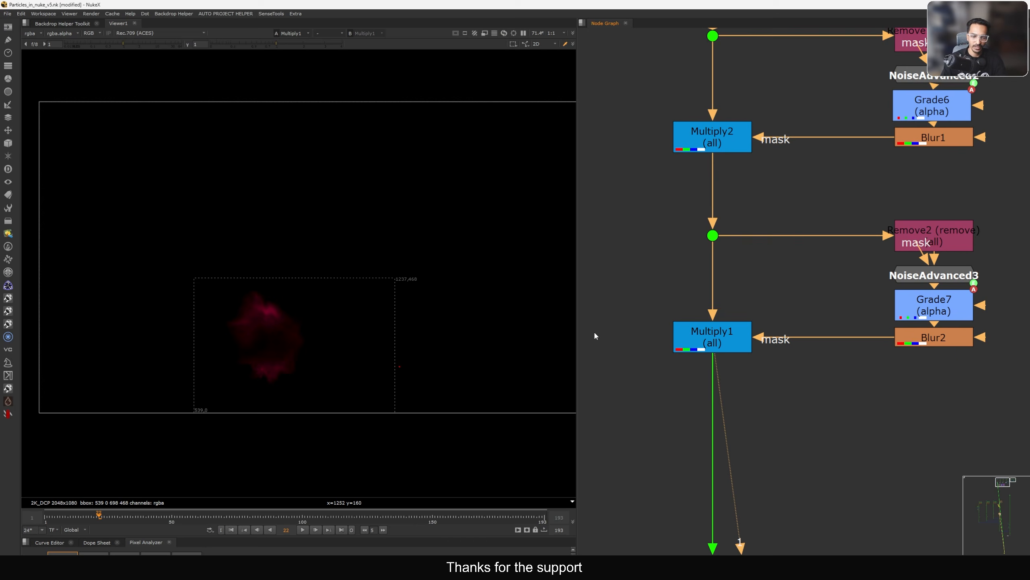
key(Right)
key(Right)
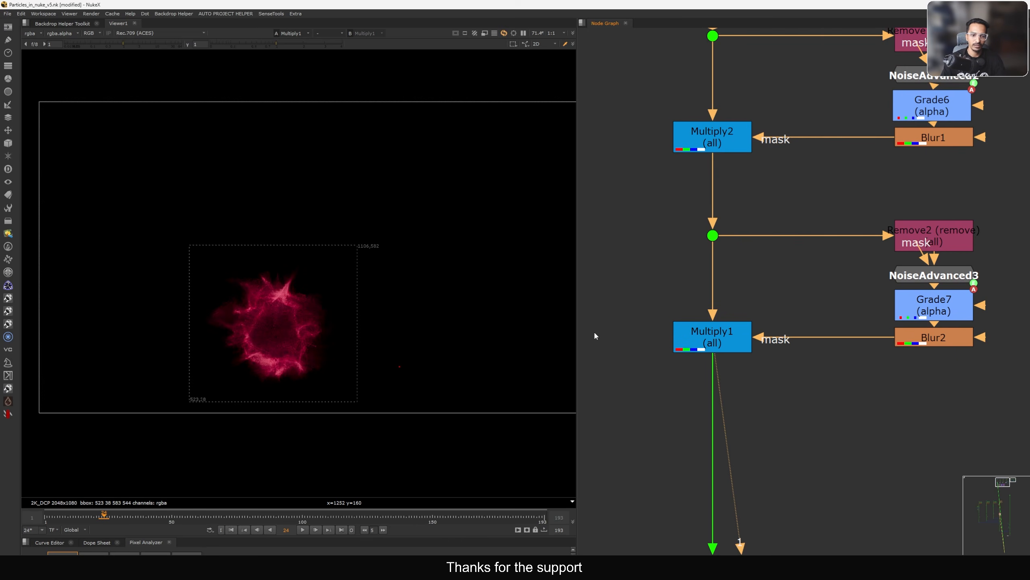
- Outline the particle burst in the viewer and examine its broken-up interior up close
ctrl+shift+drag(333, 267, 207, 377)
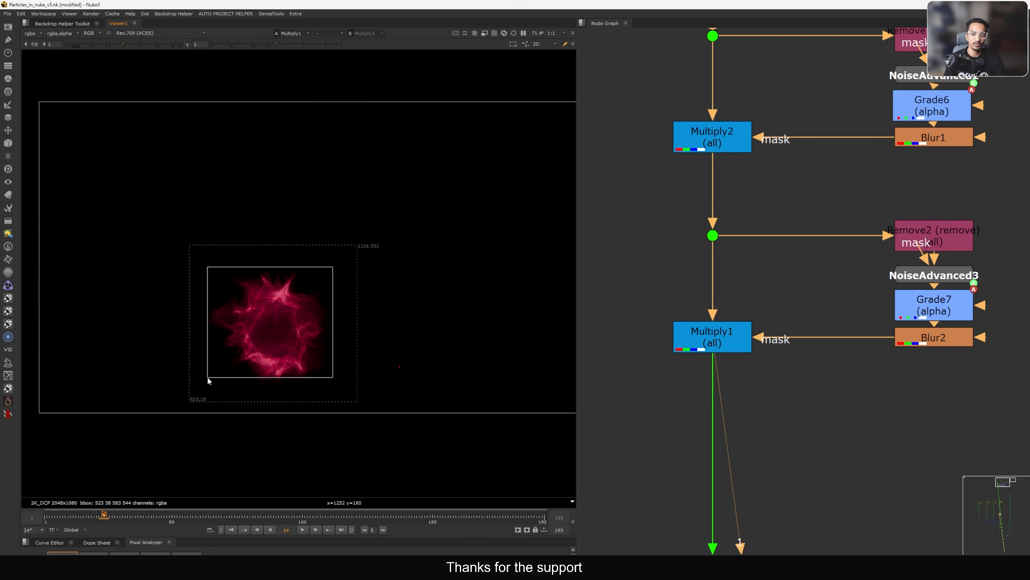
scroll(284, 303, up, 4)
ctrl+shift+drag(330, 259, 248, 323)
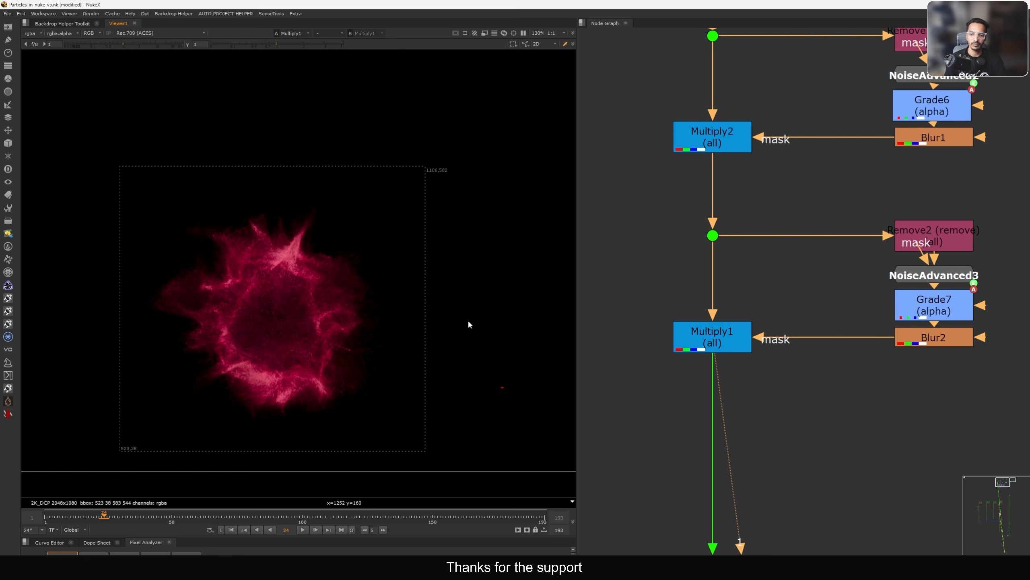
- Toggle Multiply1 off and on repeatedly on frame 24 to compare its masking effect, and fit the whole frame in the viewer
drag(856, 337, 862, 335)
key(ctrl+z)
scroll(813, 308, down, 4)
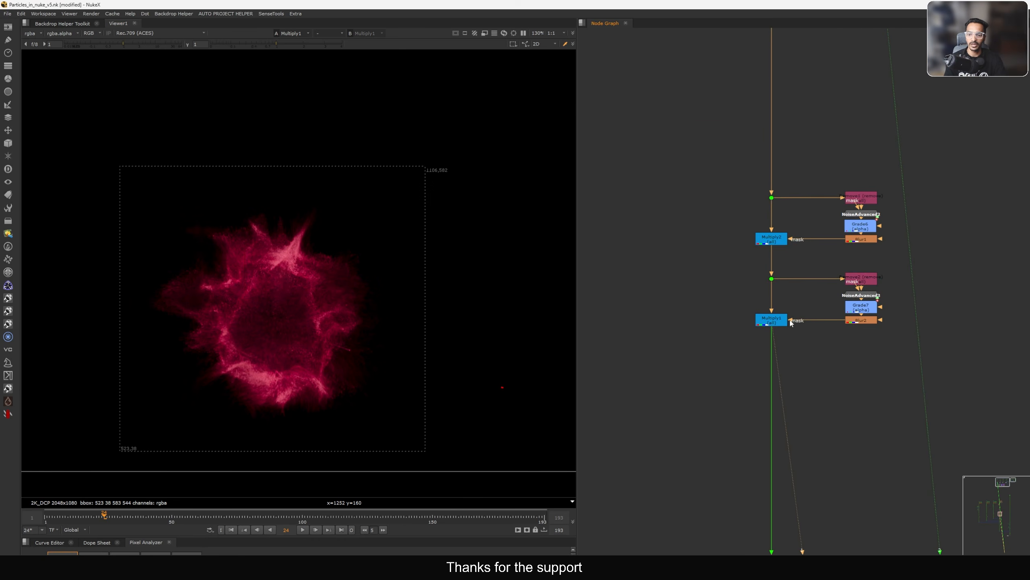
drag(813, 300, 740, 345)
key(d)
key(d)
key(d)
key(d)
key(d)
key(d)
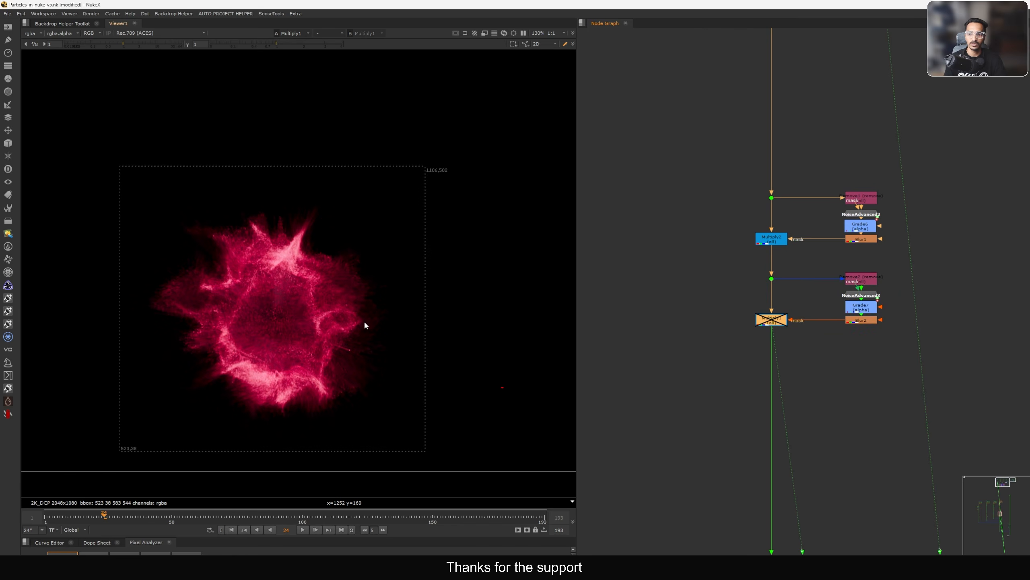
key(f)
- Move the hand roto node slightly farther from Multiply10 and view the Multiply10 output
scroll(792, 321, up, 5)
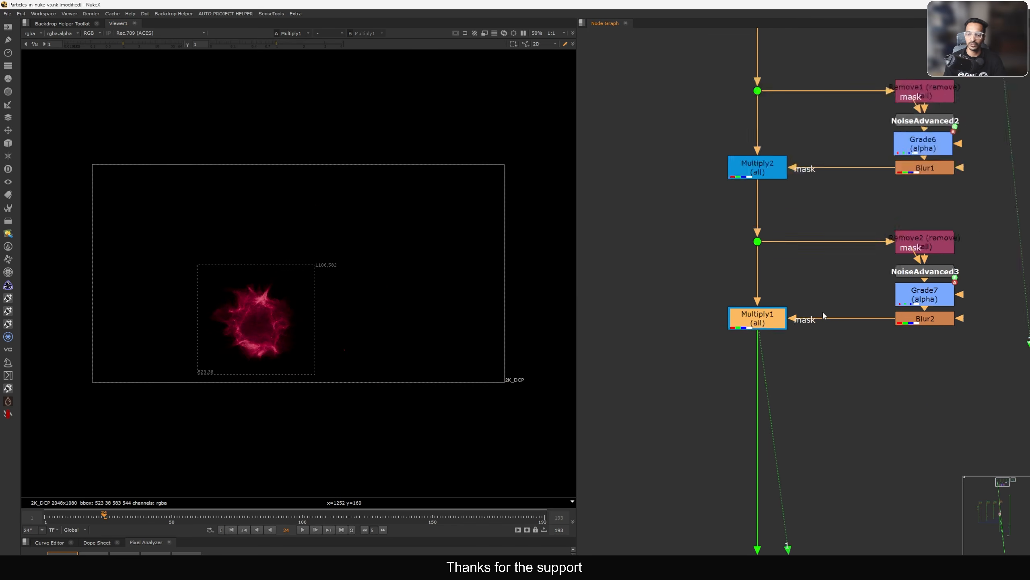
scroll(810, 305, down, 8)
scroll(816, 473, up, 6)
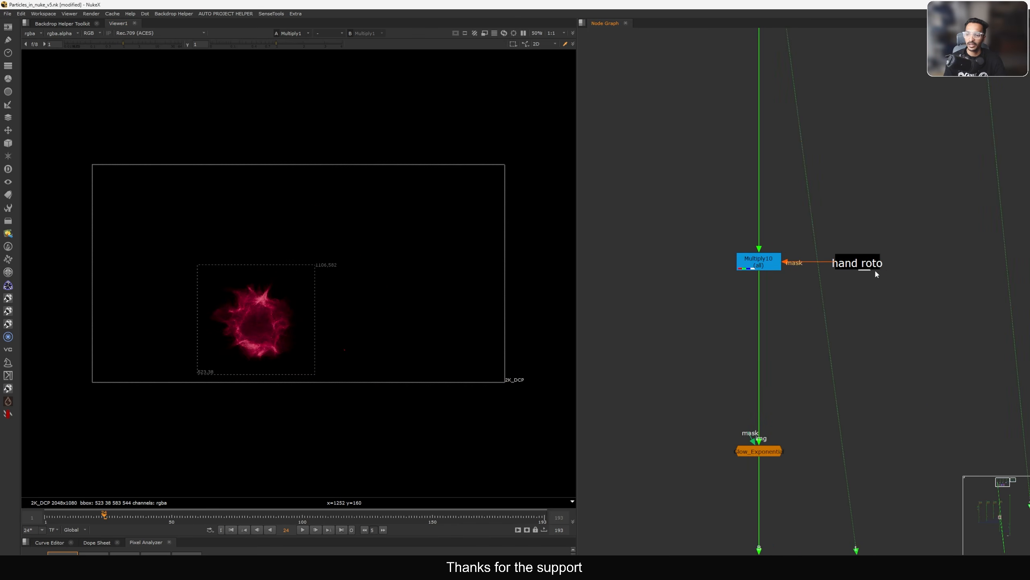
drag(864, 269, 890, 267)
click(764, 265)
key(1)
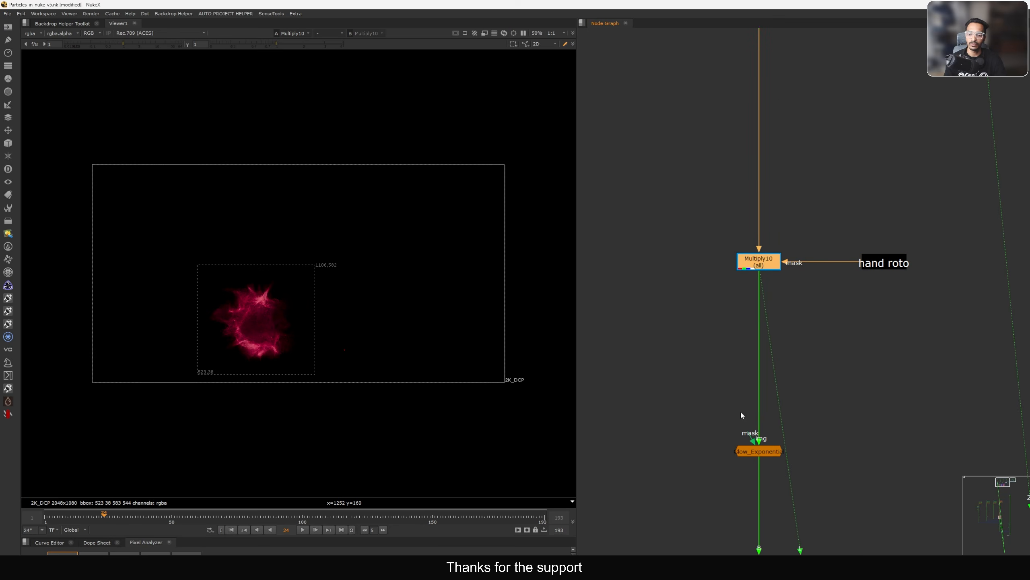
- View the exponential glow node below Multiply10 up close and toggle it off and on to compare its effect
middle_drag(822, 424, 830, 330)
click(766, 358)
key(1)
scroll(271, 302, up, 6)
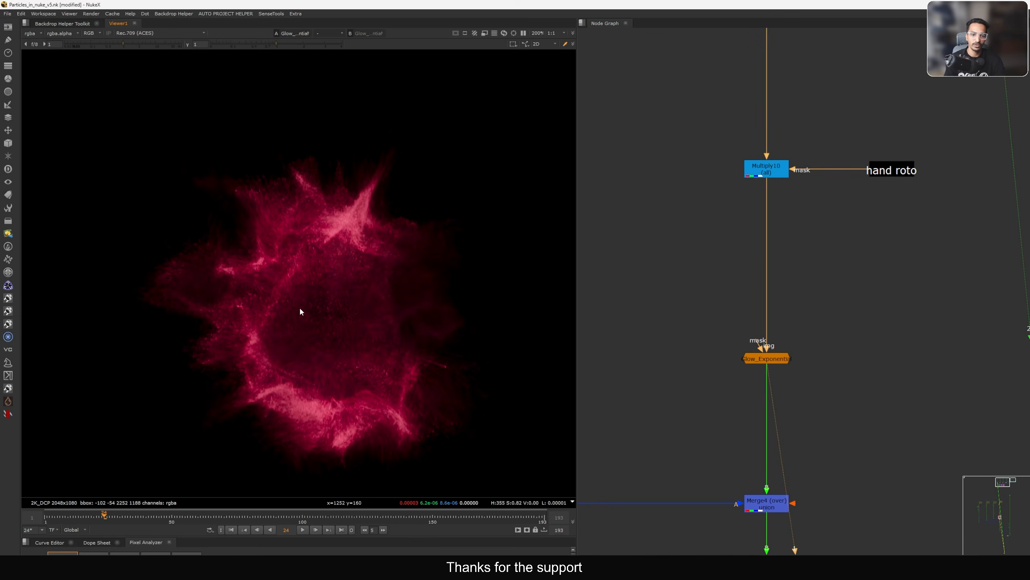
drag(791, 352, 691, 359)
key(d)
key(d)
- Advance to frame 26 and toggle the exponential glow off and on to compare the brighter particle burst
key(Right)
key(Right)
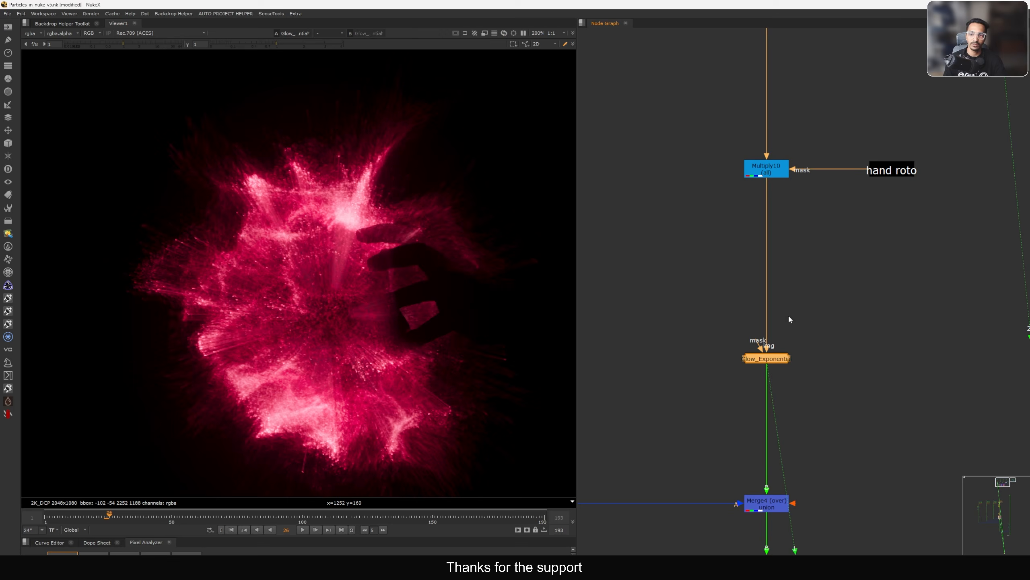
drag(829, 324, 719, 374)
key(d)
key(d)
- Outline the parallel particle branches in the node graph one after another to compare their node structure
drag(821, 152, 736, 198)
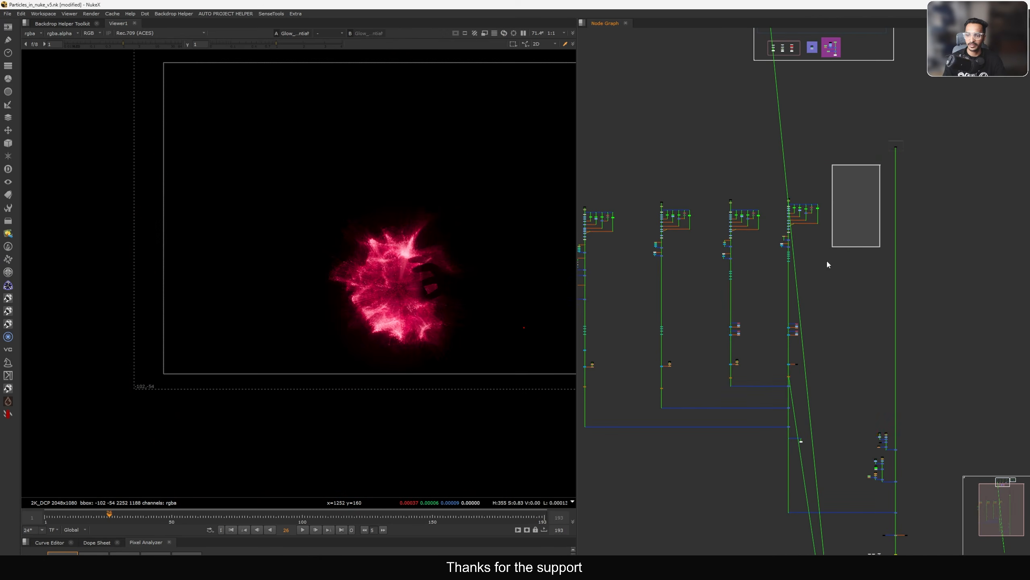
drag(826, 260, 773, 363)
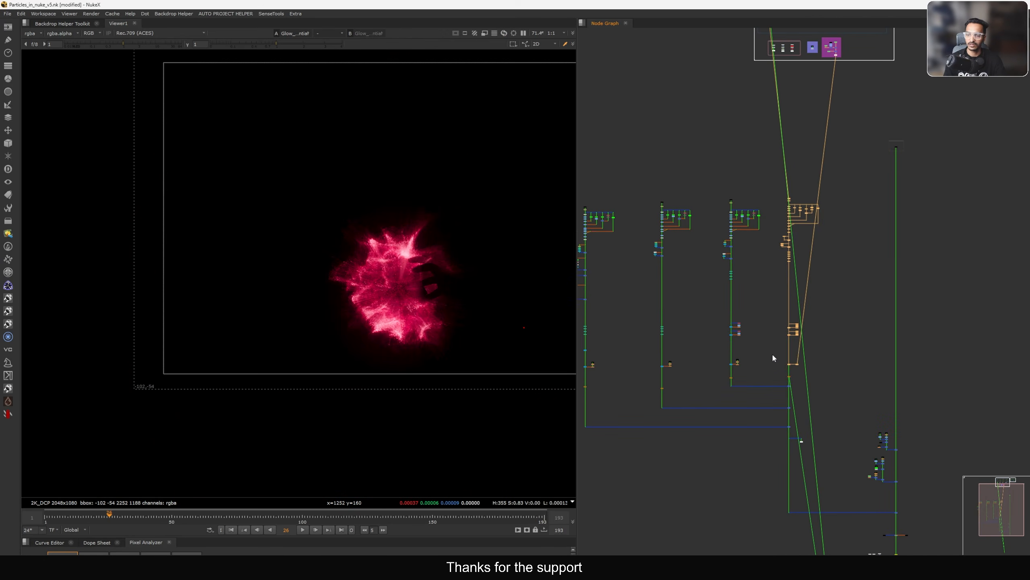
drag(723, 188, 797, 377)
click(802, 374)
scroll(757, 240, up, 9)
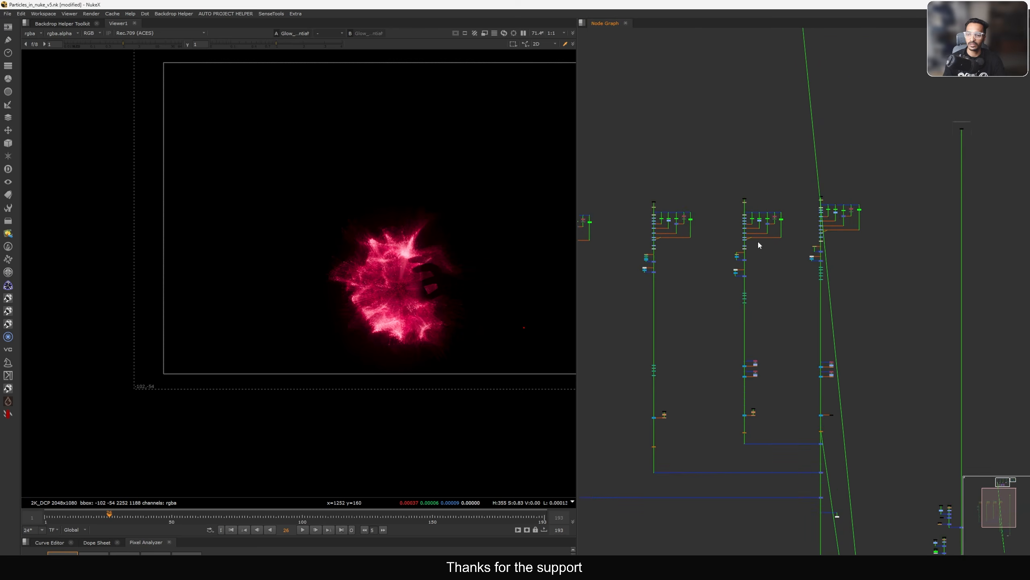
scroll(794, 299, down, 8)
drag(725, 138, 805, 440)
scroll(821, 391, down, 5)
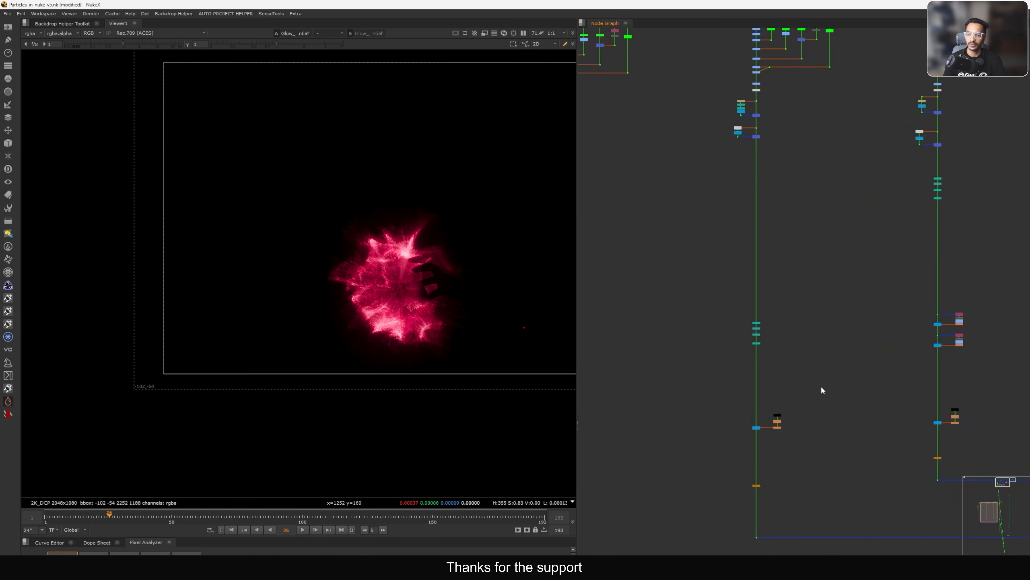
drag(762, 132, 850, 441)
- View the TimeOffset10 output that starts the mirrored side branch merged by Merge13
scroll(795, 366, up, 8)
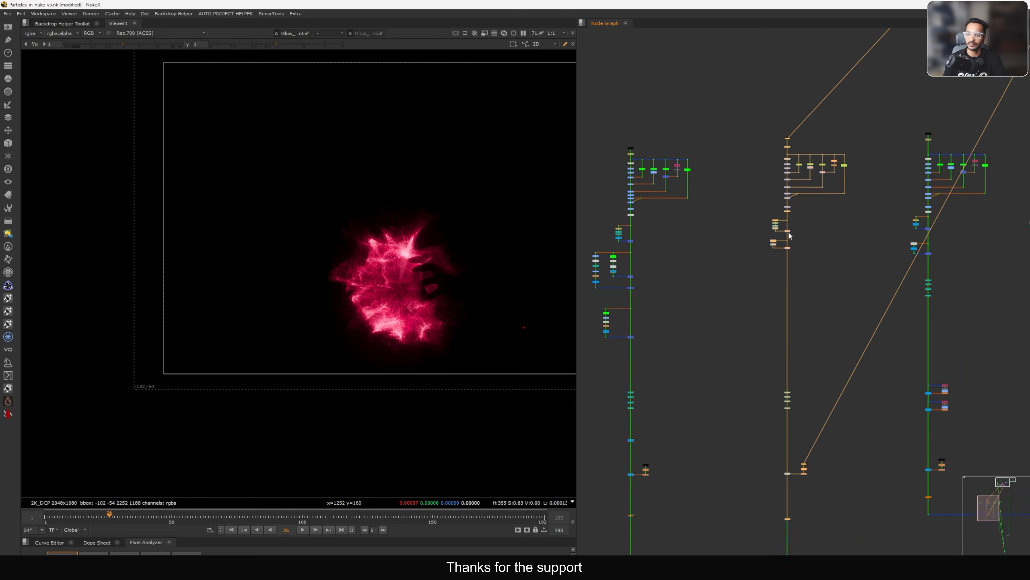
scroll(773, 192, up, 3)
click(762, 191)
key(1)
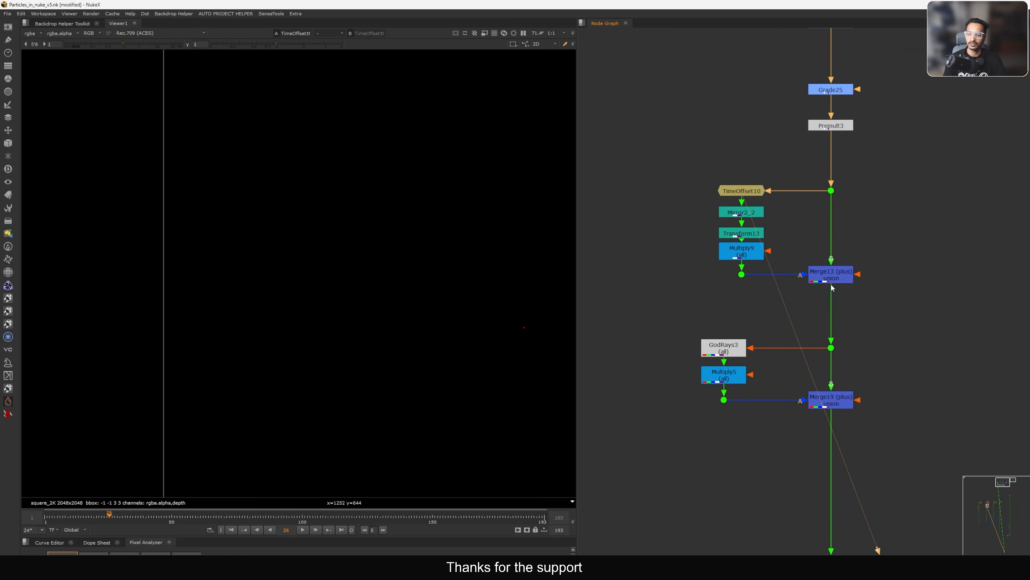
scroll(830, 287, down, 5)
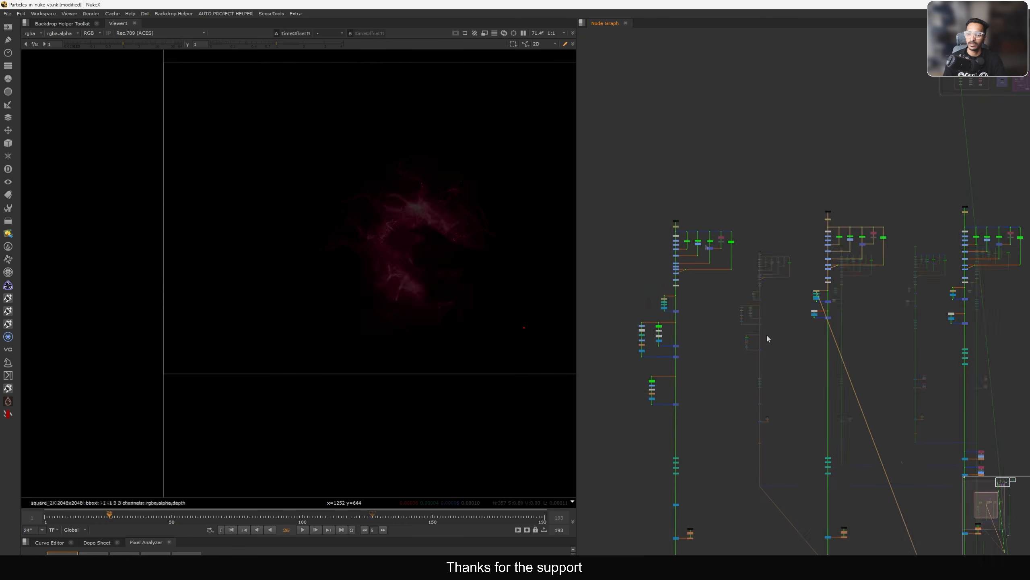
- Find the more complex neighbouring particle branch, view its Premult5 output and fit the whole frame in the viewer
scroll(767, 334, down, 3)
drag(670, 219, 804, 464)
middle_drag(794, 467, 785, 437)
drag(784, 444, 720, 493)
scroll(753, 275, up, 5)
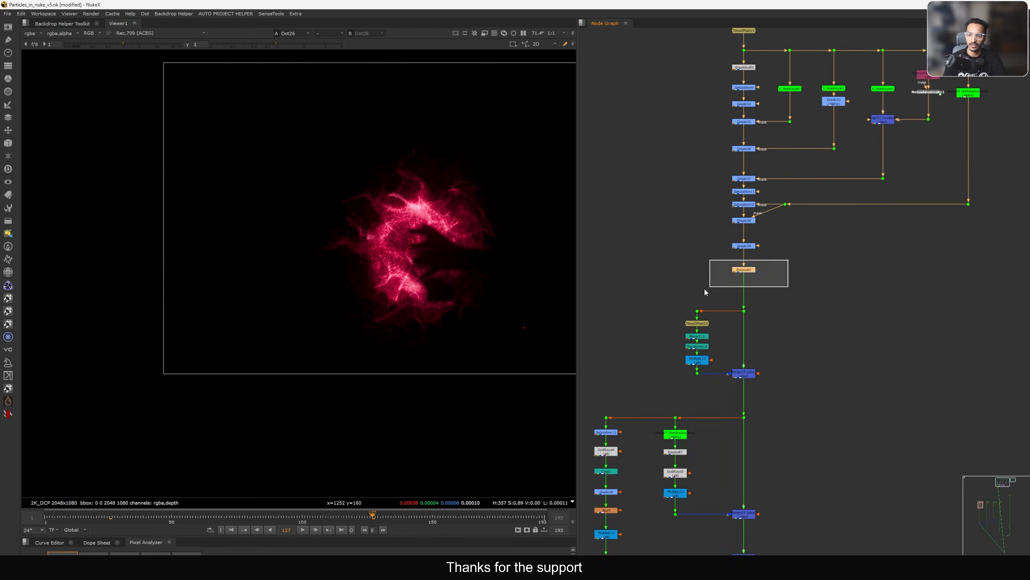
drag(705, 289, 704, 288)
key(1)
click(719, 277)
middle_drag(721, 276, 727, 274)
key(f)
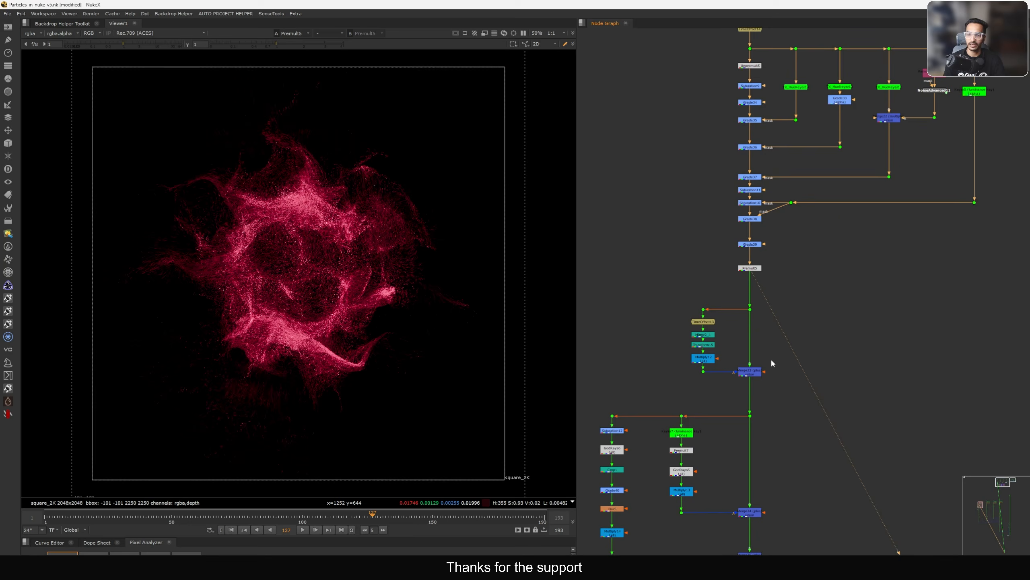
- View Merge23 and toggle it off and on to compare the time-offset mirrored particles it adds
click(752, 371)
key(1)
click(727, 377)
middle_drag(727, 376, 757, 352)
scroll(755, 351, up, 4)
click(794, 344)
key(d)
key(d)
key(d)
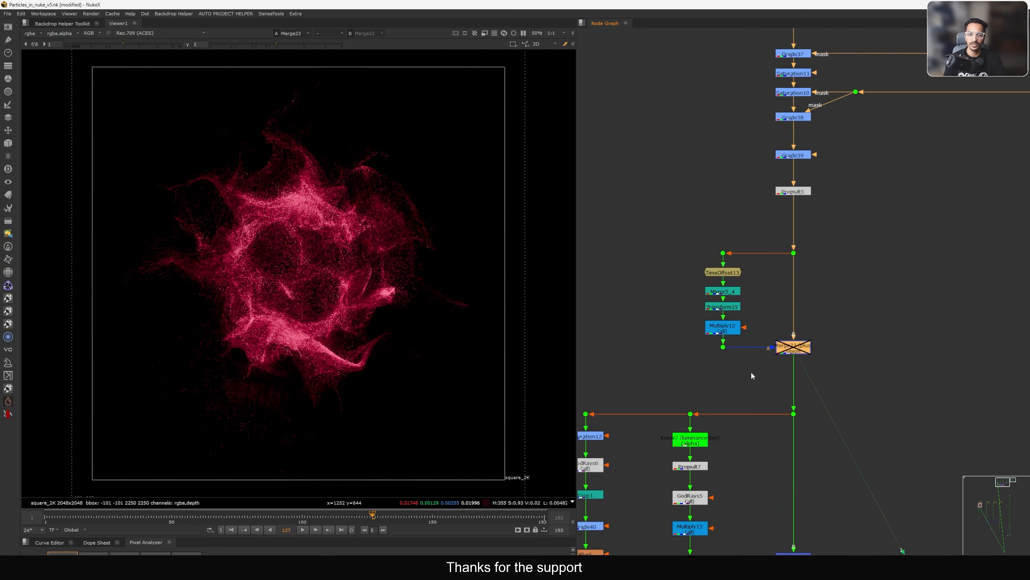
key(d)
- View the Keyer7 luminance key below Merge23 and check its alpha channel before returning to full colour
scroll(751, 371, down, 4)
middle_drag(748, 426, 734, 334)
scroll(741, 355, up, 3)
middle_drag(744, 395, 799, 350)
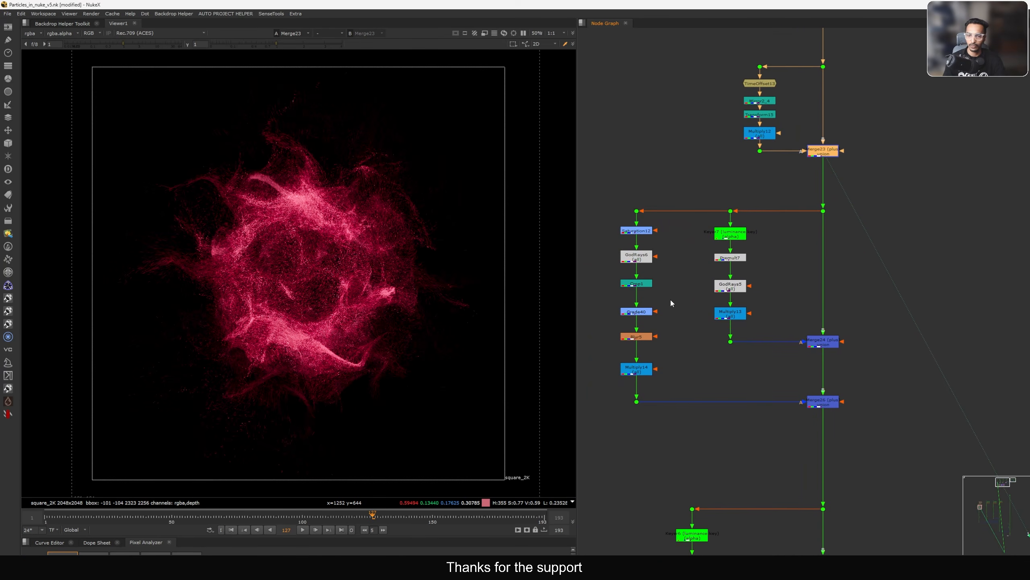
middle_drag(678, 236, 697, 240)
click(744, 242)
key(1)
scroll(746, 242, up, 3)
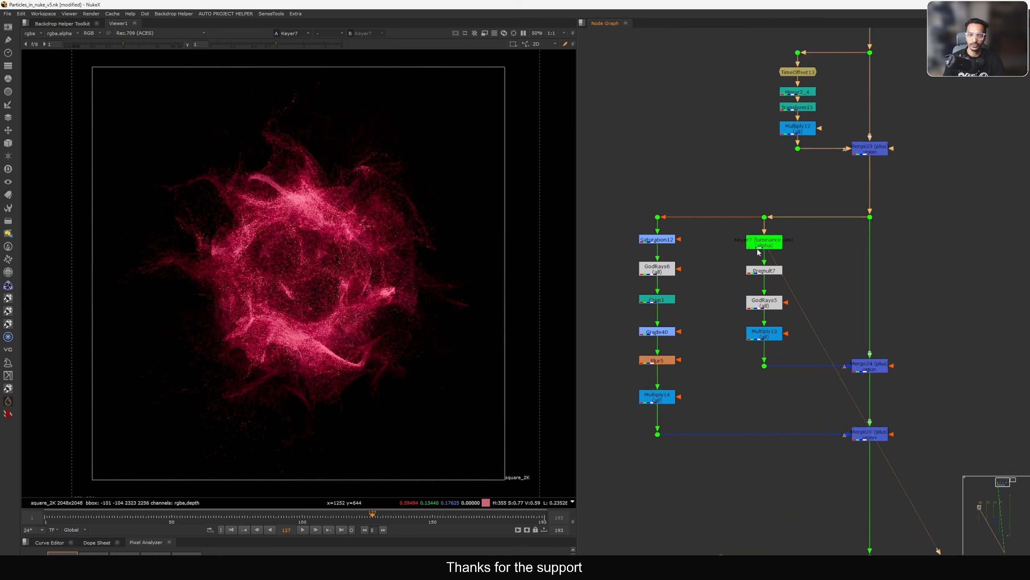
key(a)
key(a)
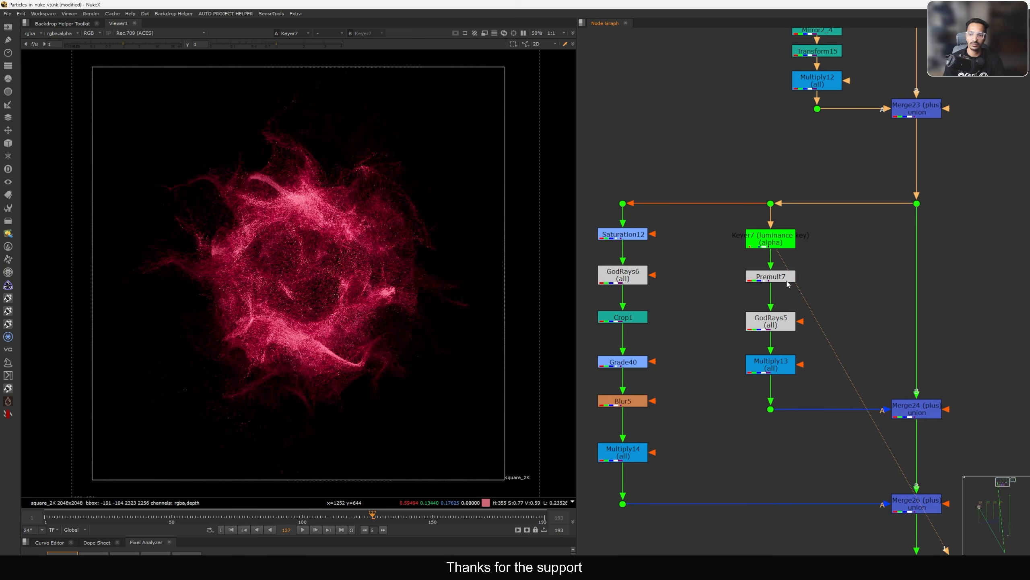
- View the alpha of Premult7, scrub to frame 130 and view the GodRays5 rays made from the keyed particles
click(786, 277)
key(1)
key(a)
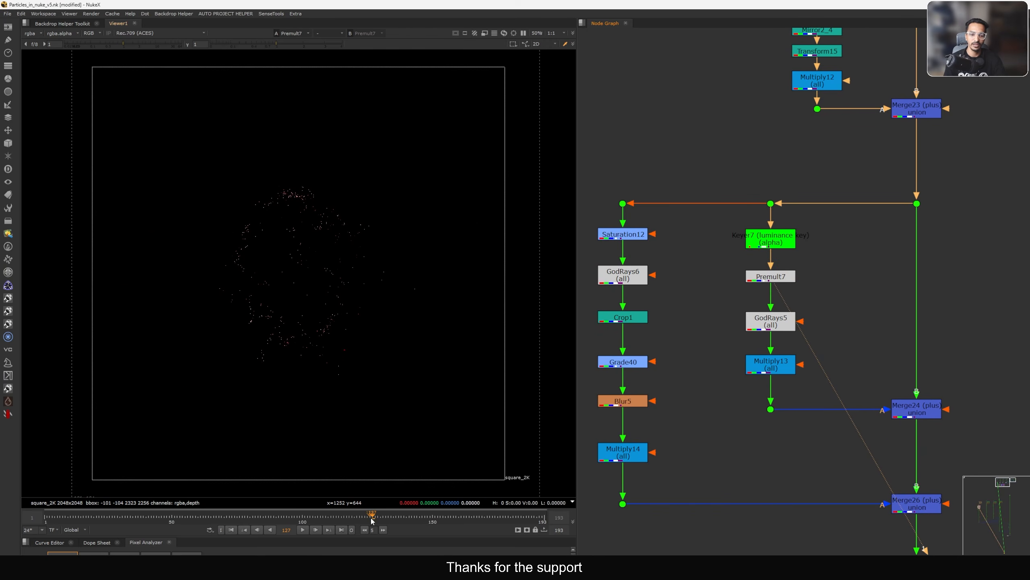
drag(371, 518, 380, 518)
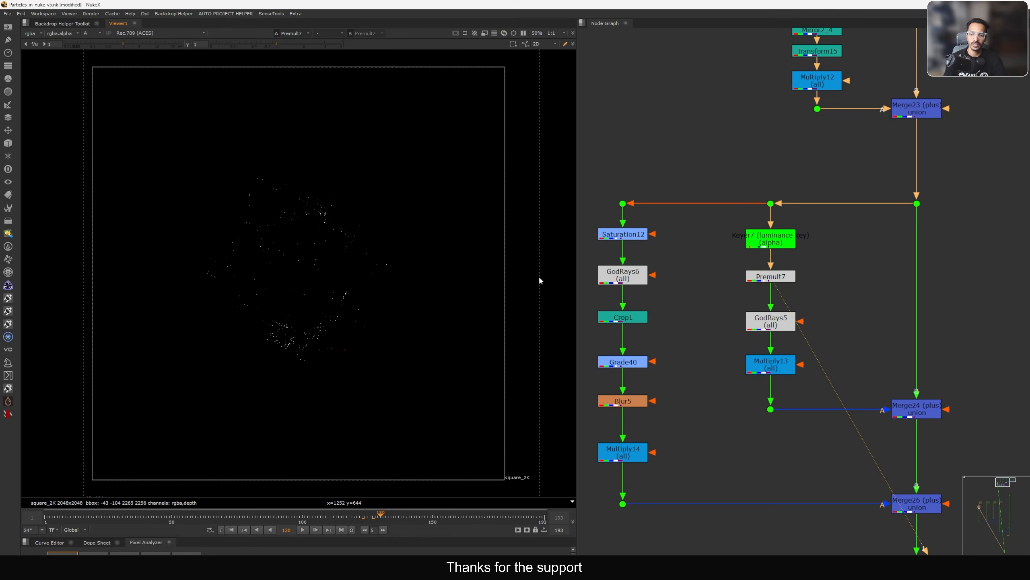
click(770, 322)
key(1)
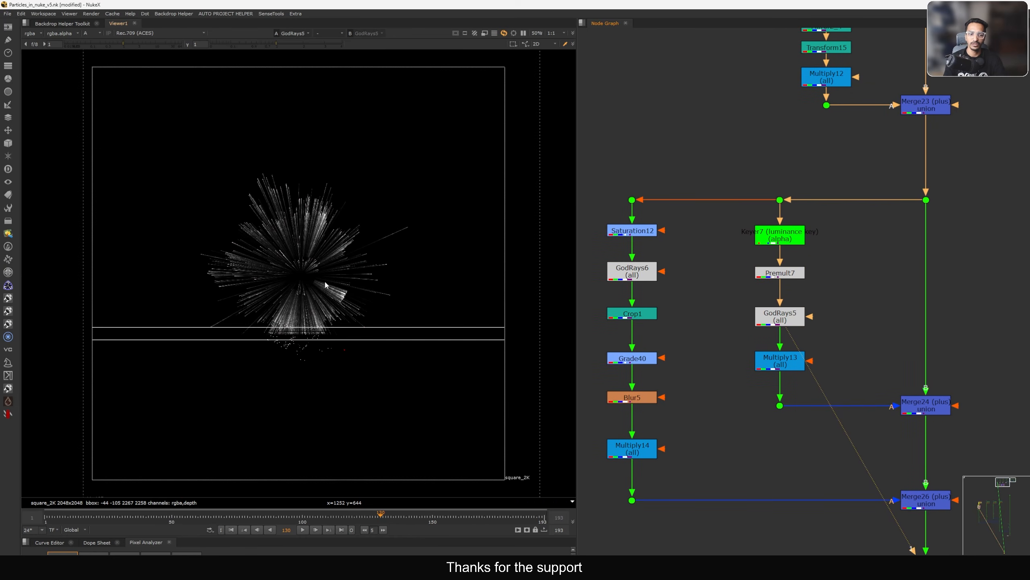
- View Merge24 in full colour up close and toggle it off and on to compare the added god rays
middle_drag(837, 348, 774, 293)
drag(929, 322, 776, 412)
key(1)
scroll(308, 237, up, 5)
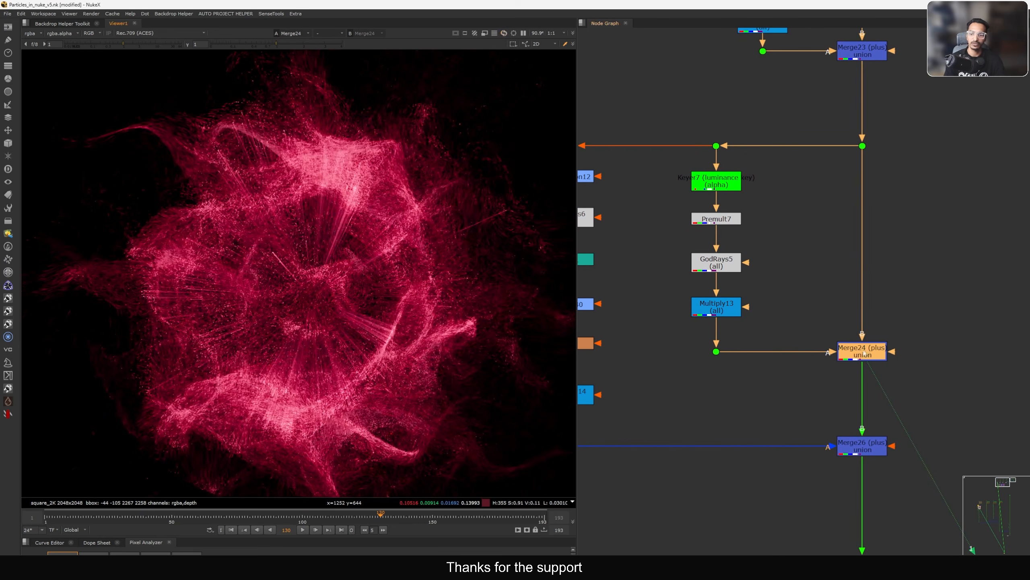
key(d)
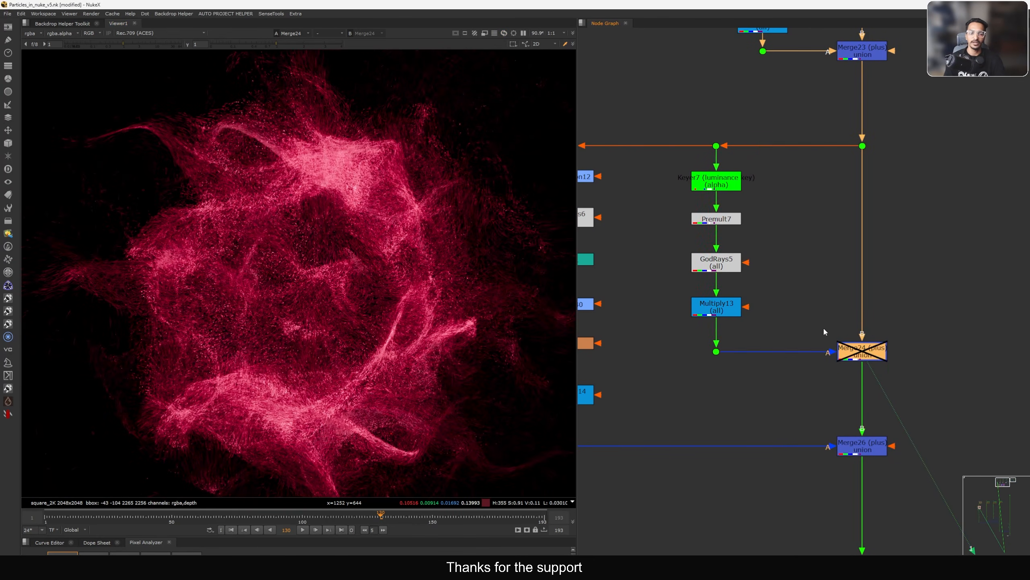
key(d)
- View the desaturated Saturation12 output and the GodRays6 rays generated from it
middle_drag(750, 348, 810, 318)
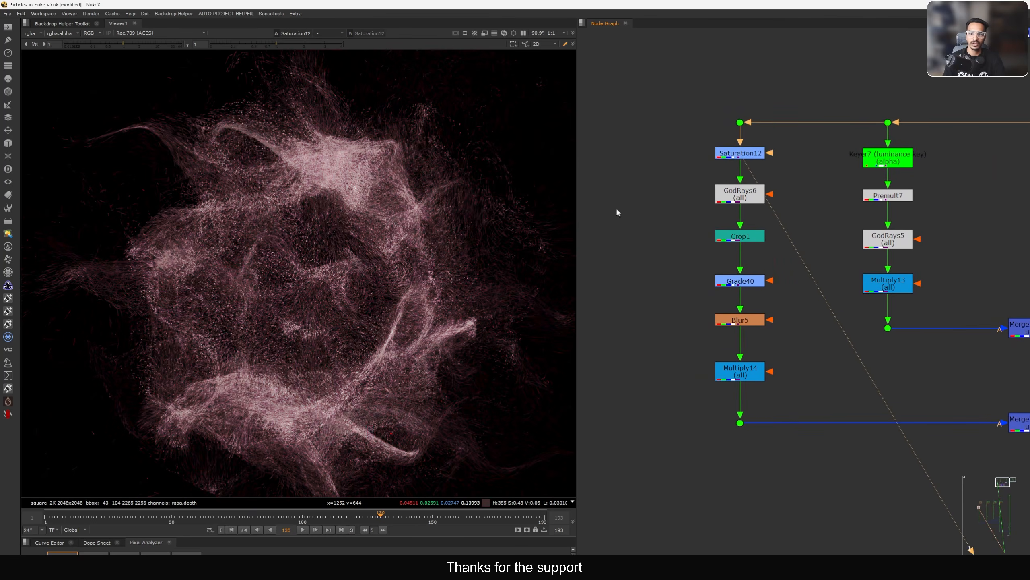
key(a)
click(741, 194)
key(1)
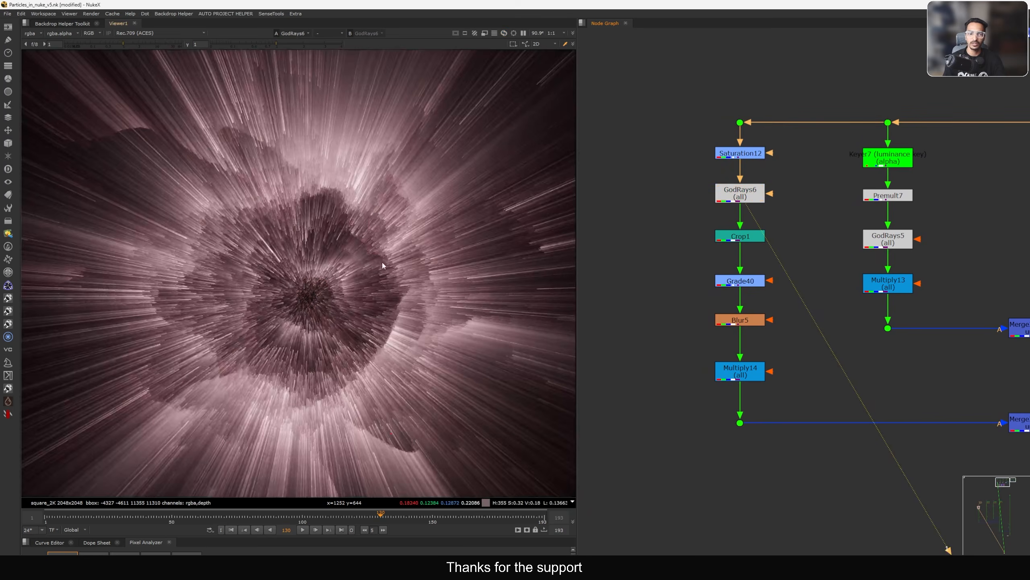
- View Crop1, Blur5 and Multiply14 in turn, ending on the Multiply14 result in full colour
click(745, 238)
key(1)
click(749, 320)
key(1)
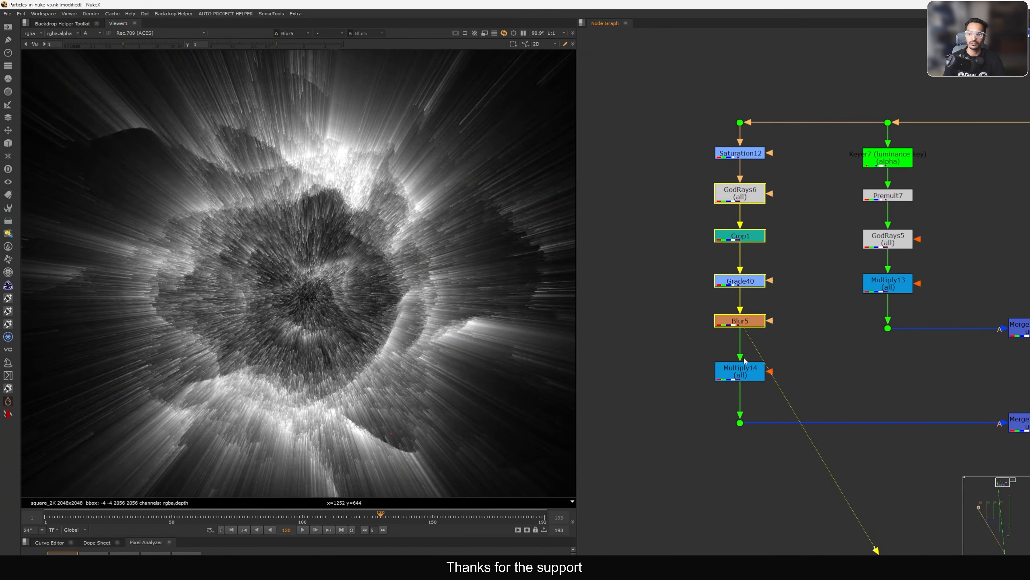
click(744, 367)
key(1)
scroll(401, 281, down, 3)
key(a)
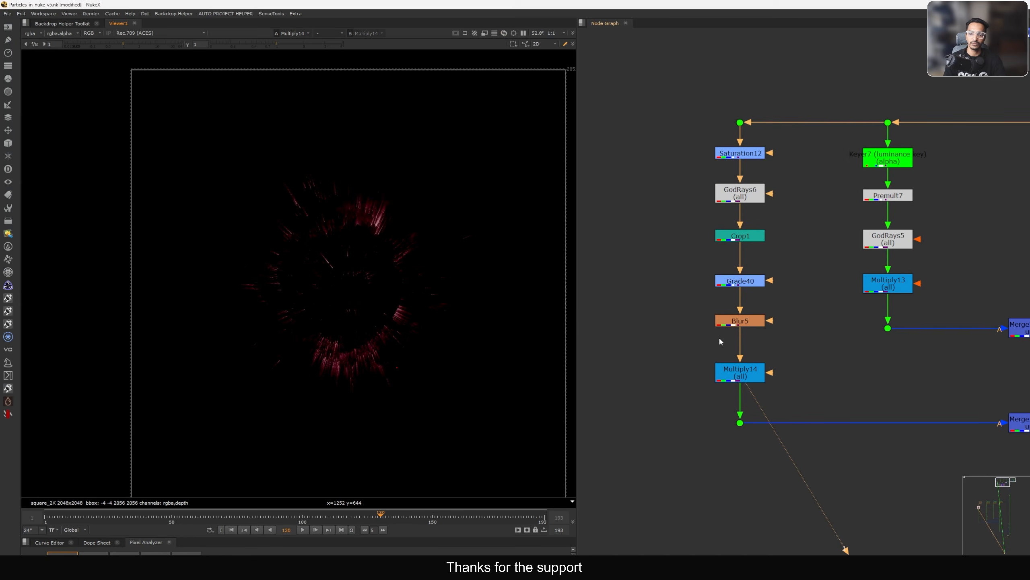
- View the cropped rays at Crop1 and compare them with the Grade40 output
click(742, 239)
key(1)
click(742, 281)
key(1)
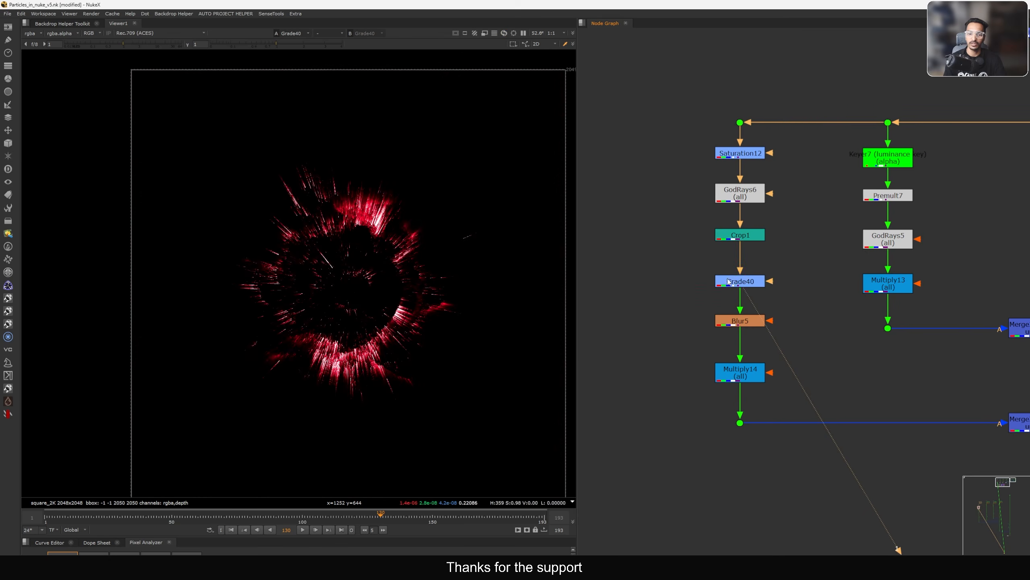
- Try GodRays6 scale values of 0 and 0.4, restore the scale to 5 and close its properties
middle_drag(717, 263, 725, 283)
click(755, 213)
key(1)
double_click(756, 213)
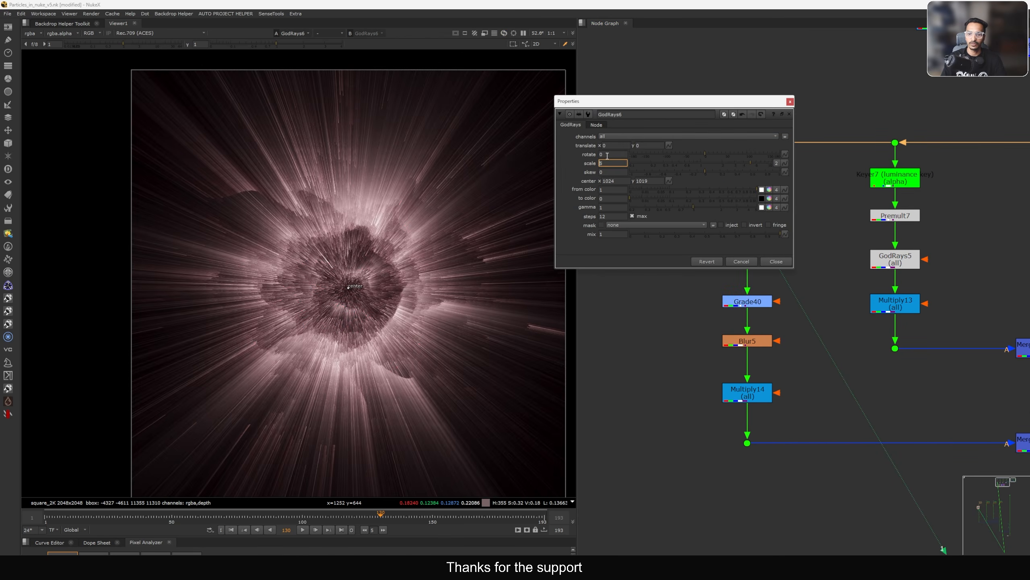
text(0)
key(Return)
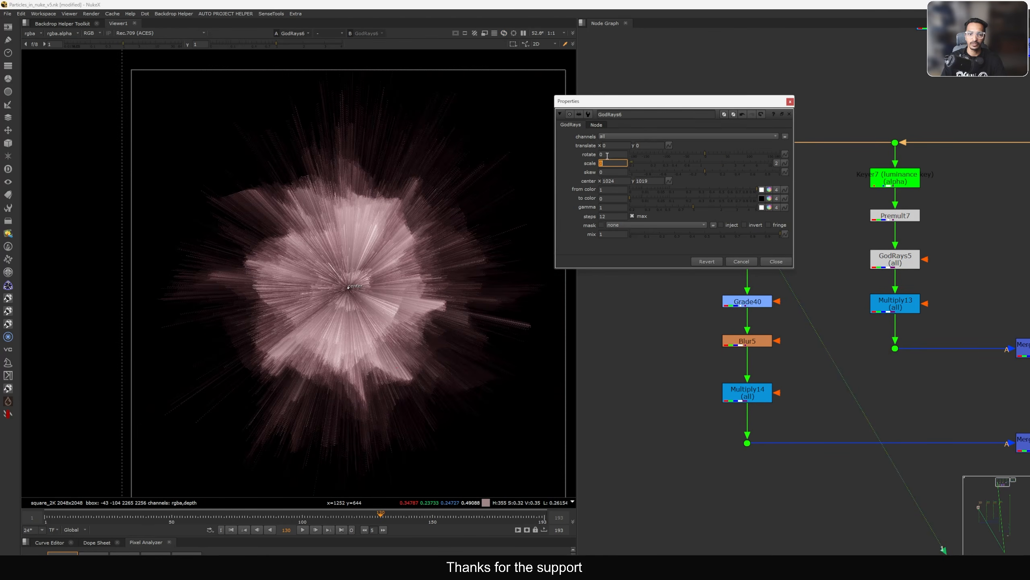
text(0.4)
key(Return)
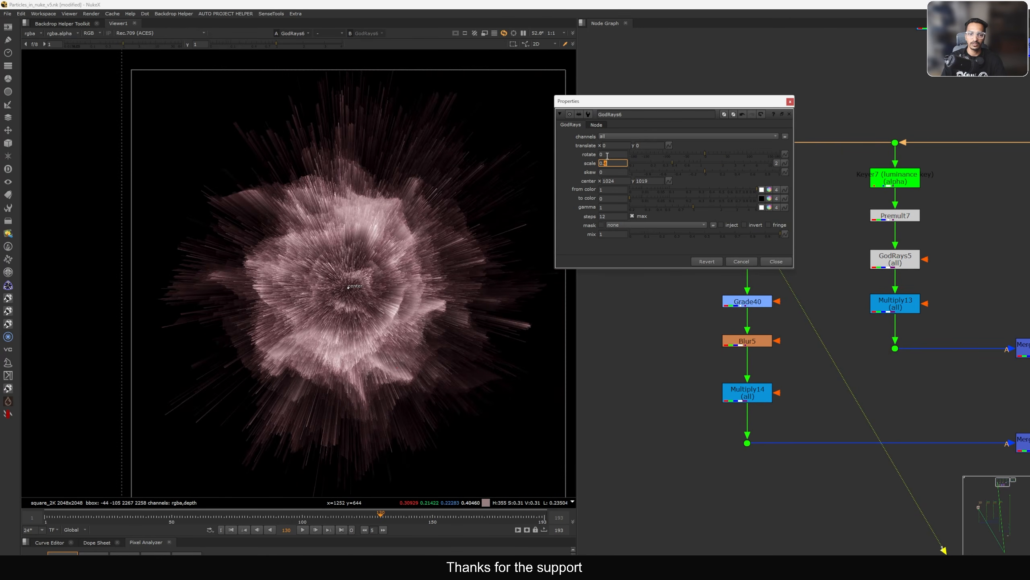
text(0.)
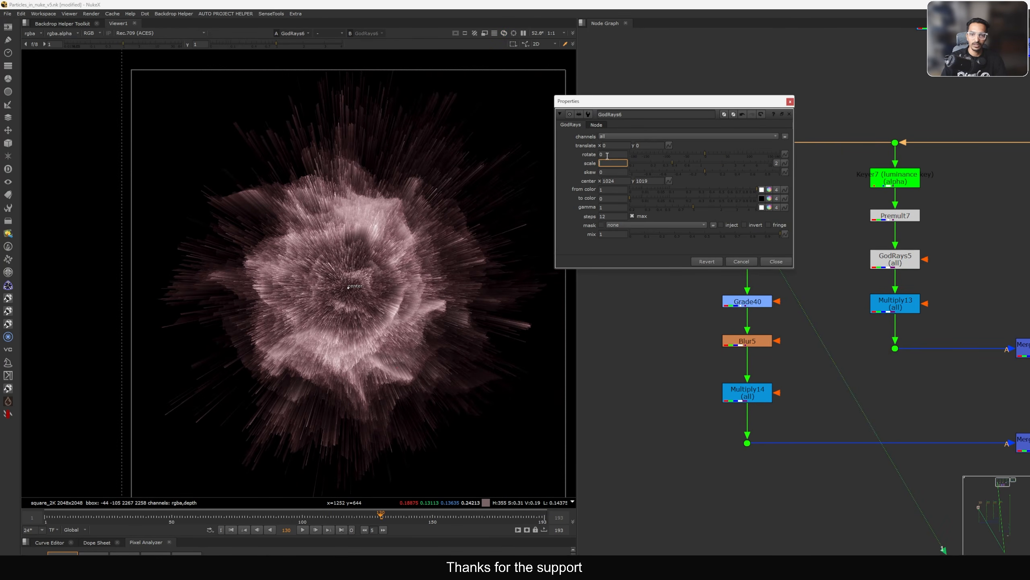
text(5)
key(Return)
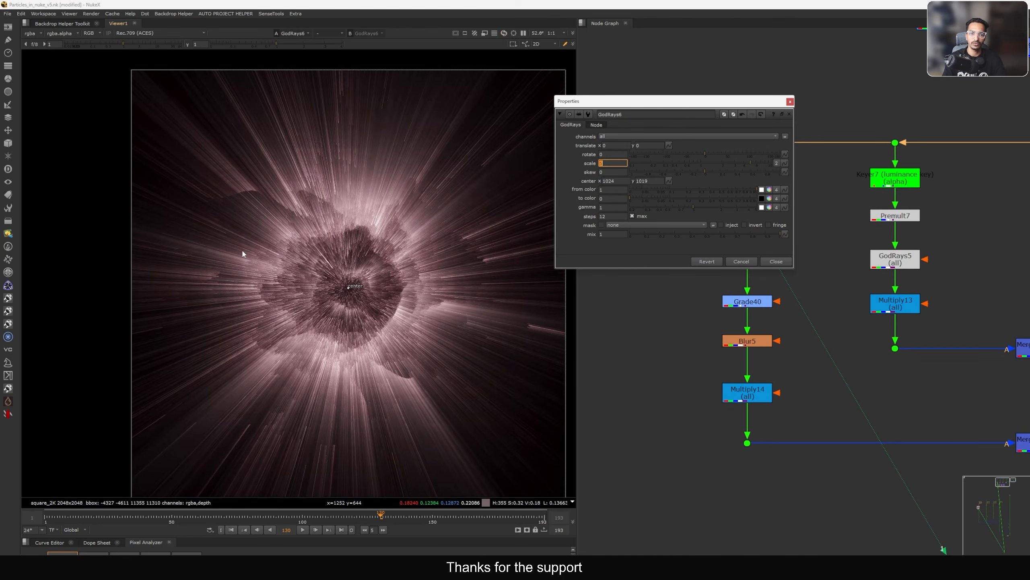
drag(312, 205, 262, 130)
click(777, 263)
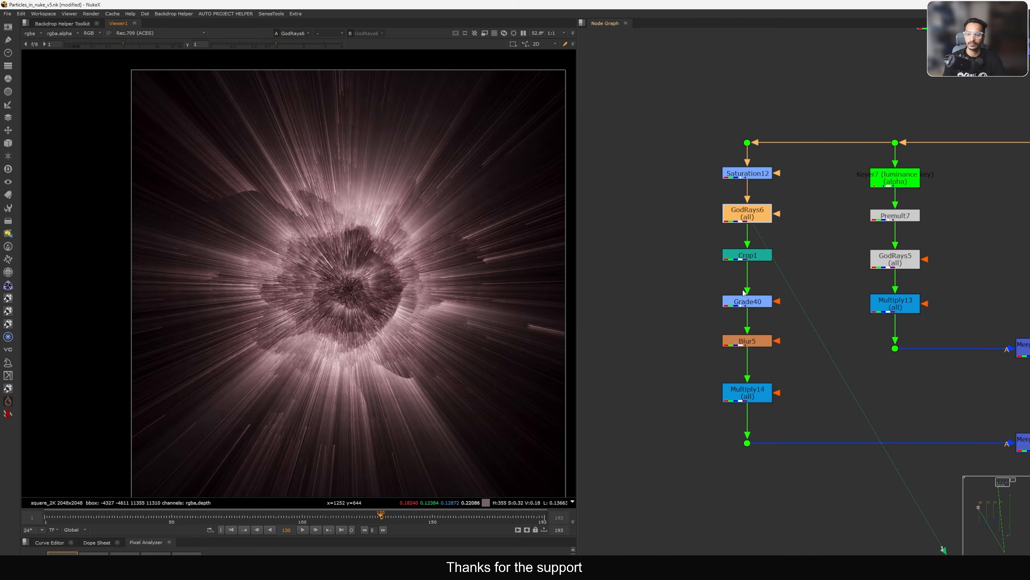
- Follow the rays from Crop1 through Grade40 and Blur5 to Multiply14, viewing each node's output
ctrl+shift+click(749, 257)
ctrl+shift+click(749, 302)
middle_drag(776, 322, 752, 292)
ctrl+shift+click(740, 311)
ctrl+shift+click(709, 330)
middle_drag(795, 335, 688, 310)
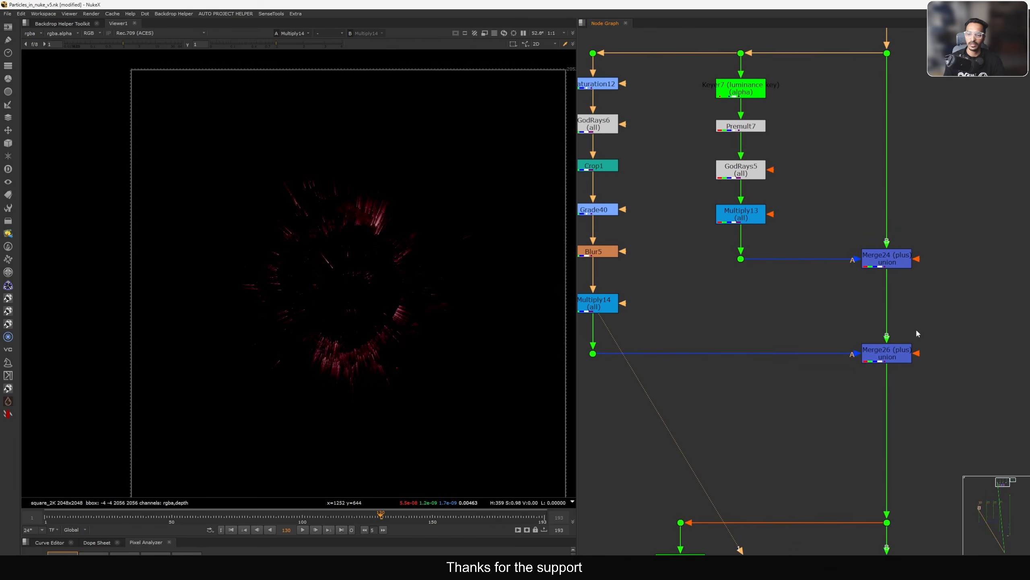
- View Merge26 up close and toggle it off and on to compare the outer rays added to the particles
ctrl+shift+click(889, 351)
scroll(366, 234, up, 4)
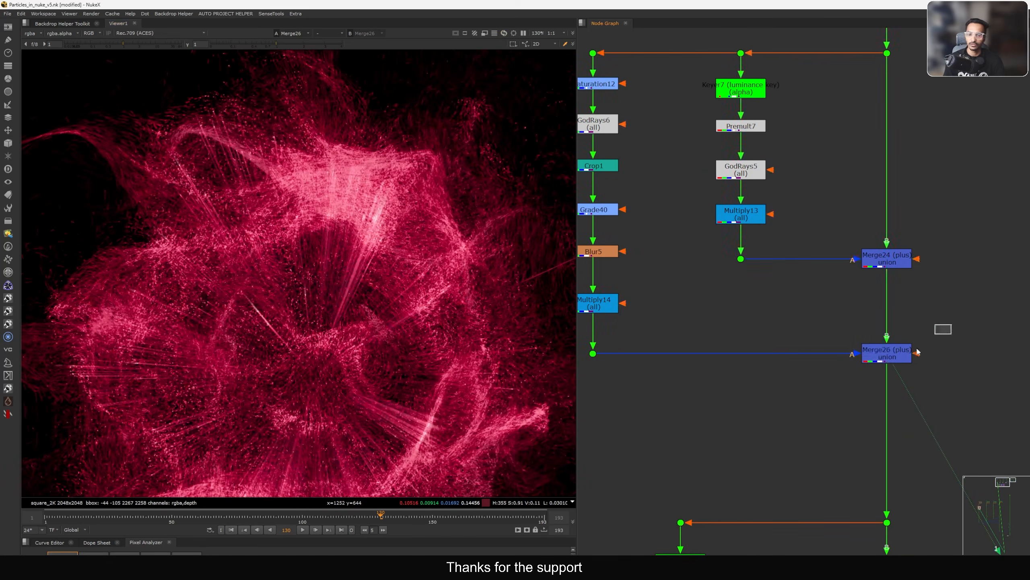
key(d)
key(d)
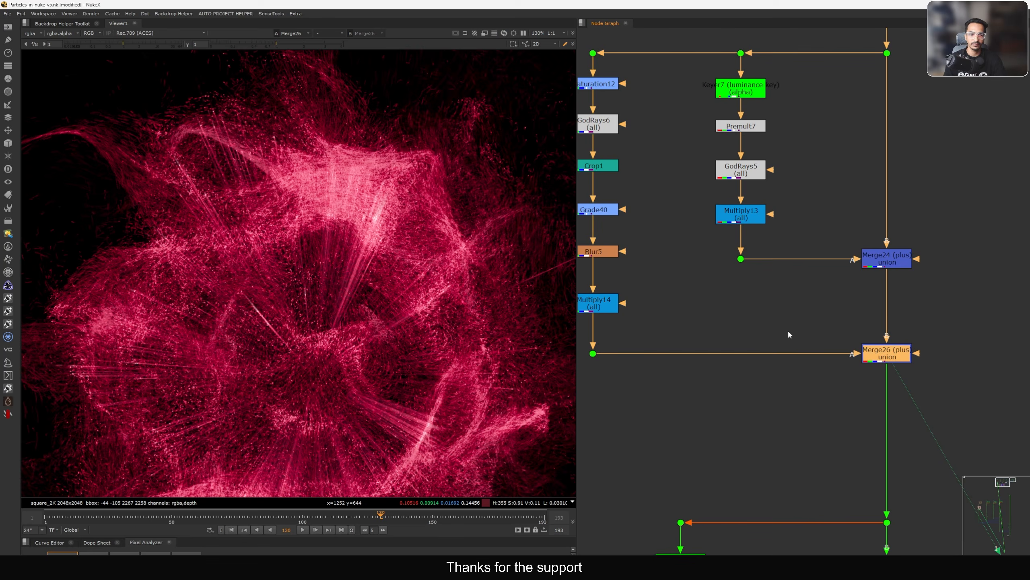
scroll(410, 326, down, 3)
scroll(755, 284, down, 5)
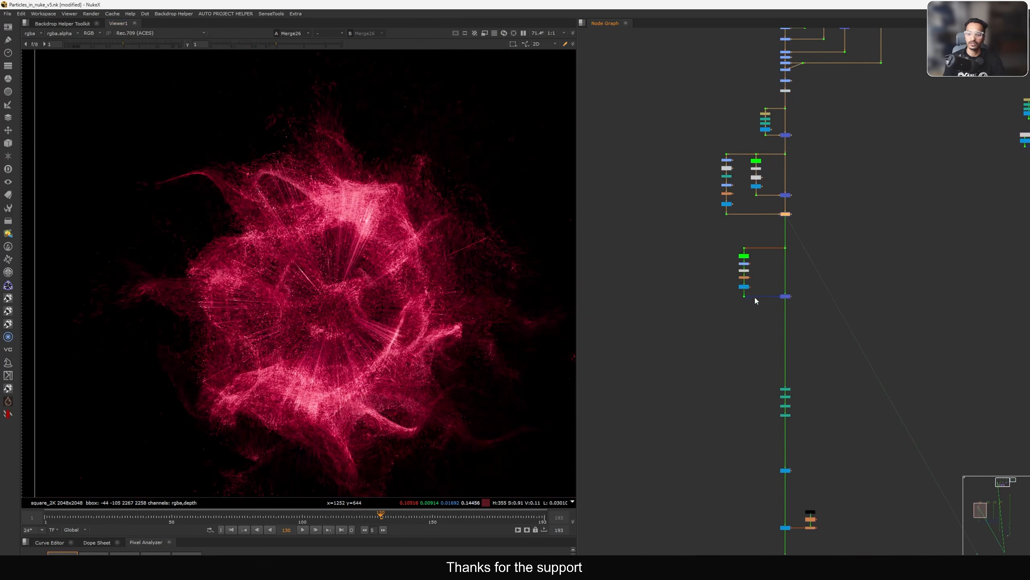
- Follow the particle branch from Keyer6 through Premult6 and FilterErode1 to Multiply17, viewing each node's output
scroll(754, 295, up, 5)
scroll(778, 249, up, 3)
click(782, 206)
key(1)
click(737, 221)
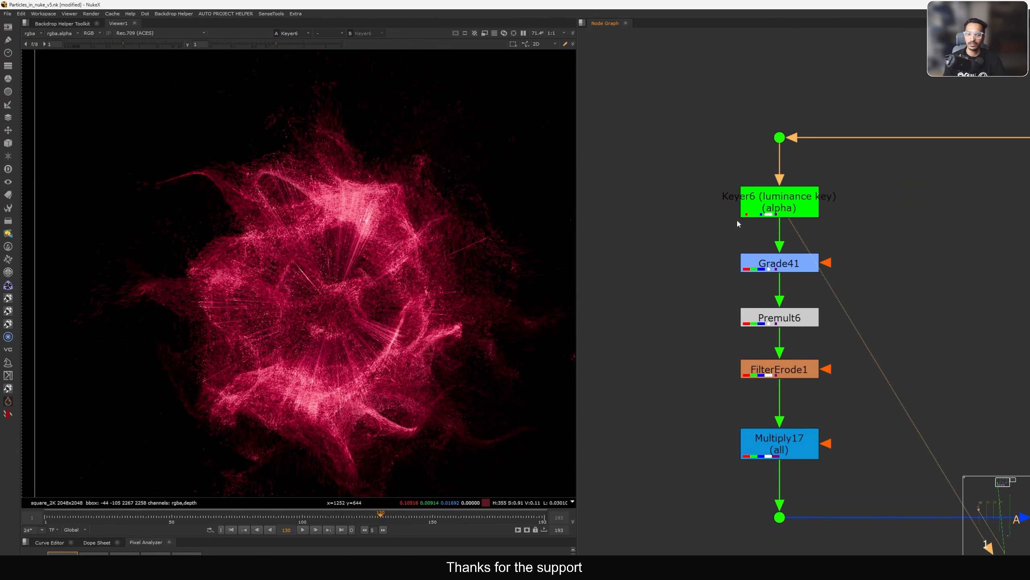
click(779, 318)
key(1)
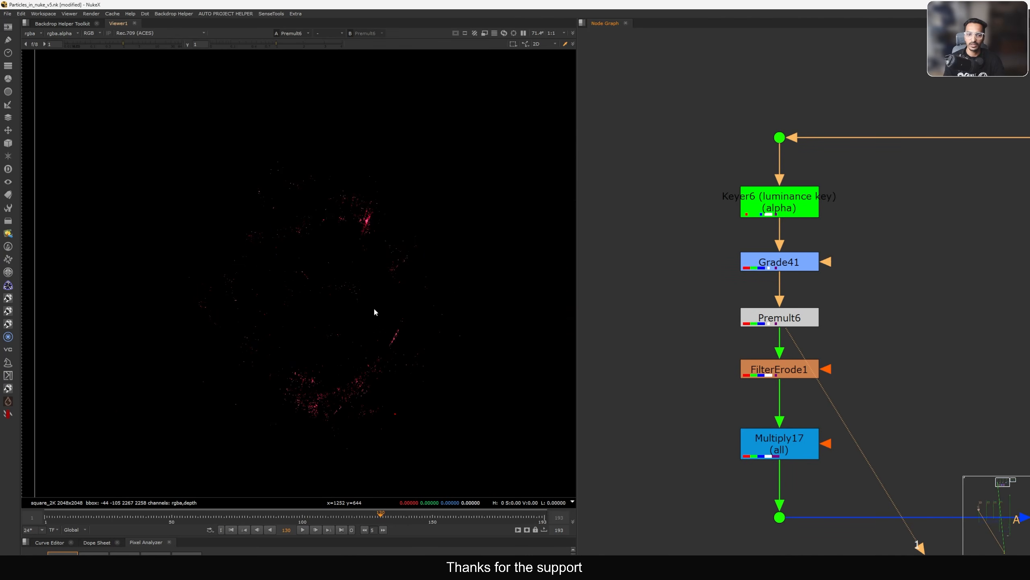
click(779, 370)
key(1)
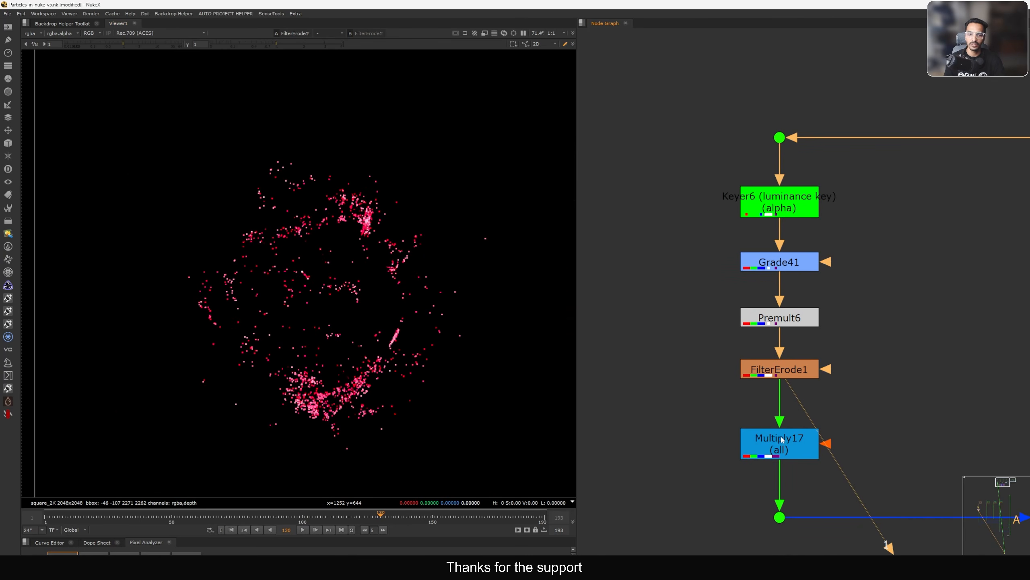
scroll(377, 227, up, 5)
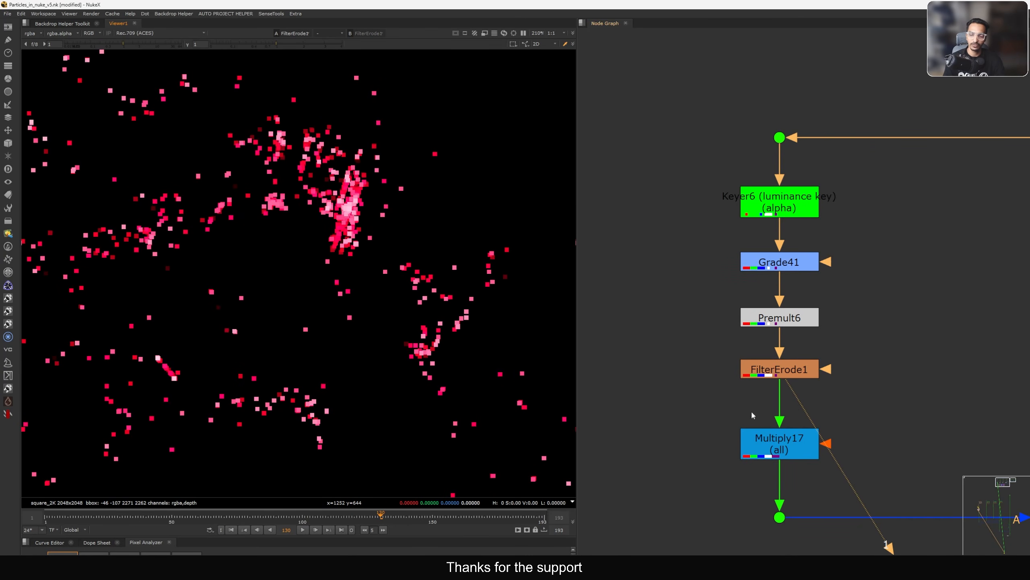
click(777, 442)
key(1)
- View Merge27 up close and toggle it off and on to compare the enlarged sparkle particles added to the result
scroll(785, 441, down, 5)
middle_drag(785, 441, 689, 355)
click(791, 380)
key(1)
middle_drag(748, 398, 803, 388)
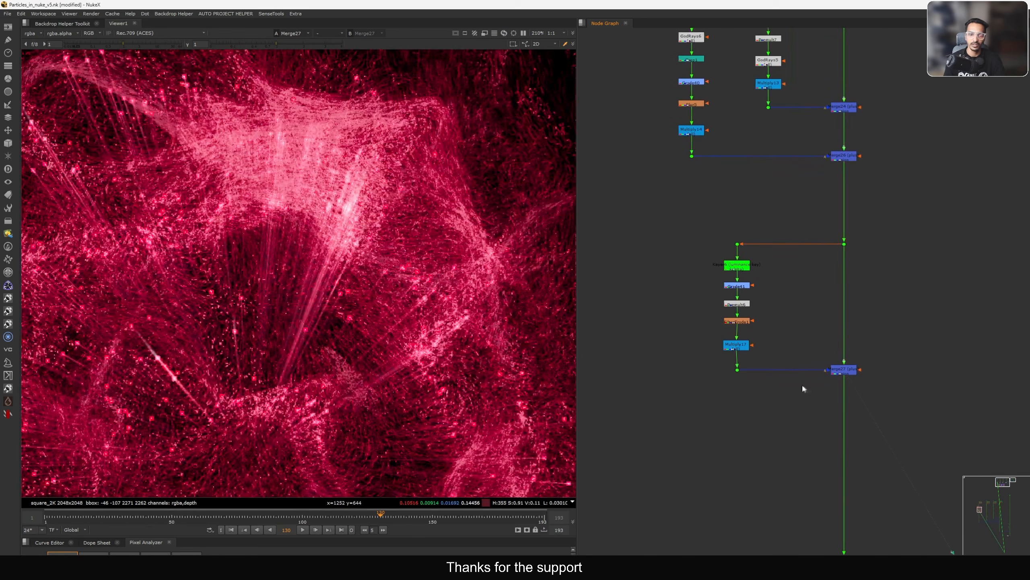
scroll(372, 315, down, 5)
middle_drag(264, 330, 397, 307)
scroll(340, 314, up, 4)
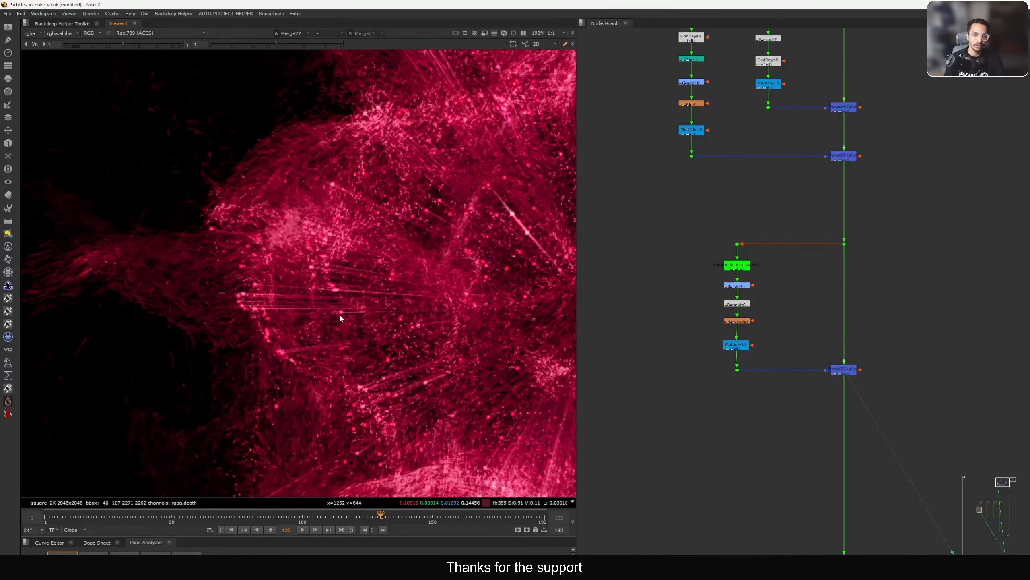
drag(897, 337, 794, 404)
key(d)
key(d)
key(d)
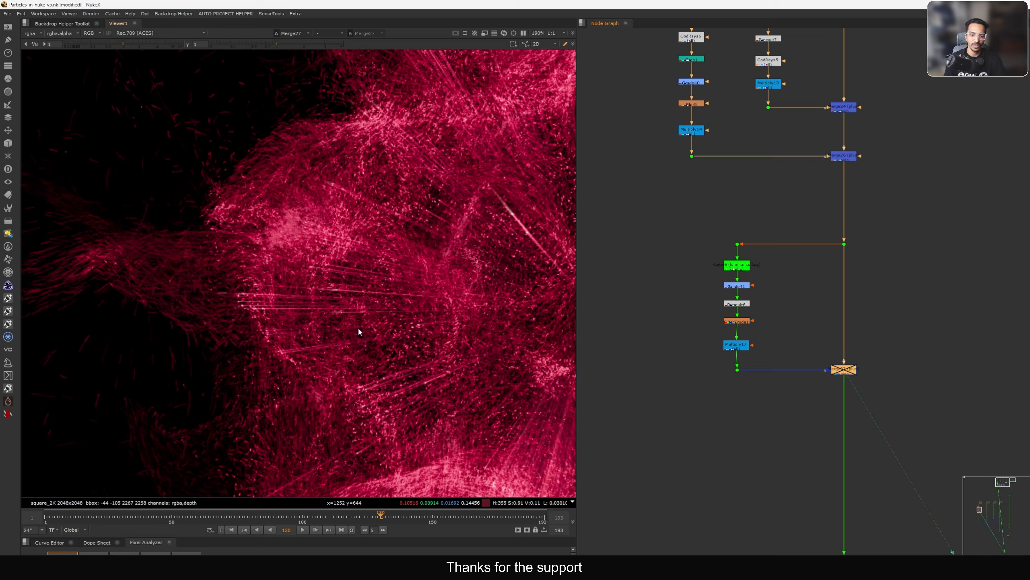
key(d)
- Step to frame 131 and compare the particles near the upper rays with Merge27 disabled and enabled
scroll(396, 323, down, 5)
middle_drag(396, 324, 320, 296)
key(Right)
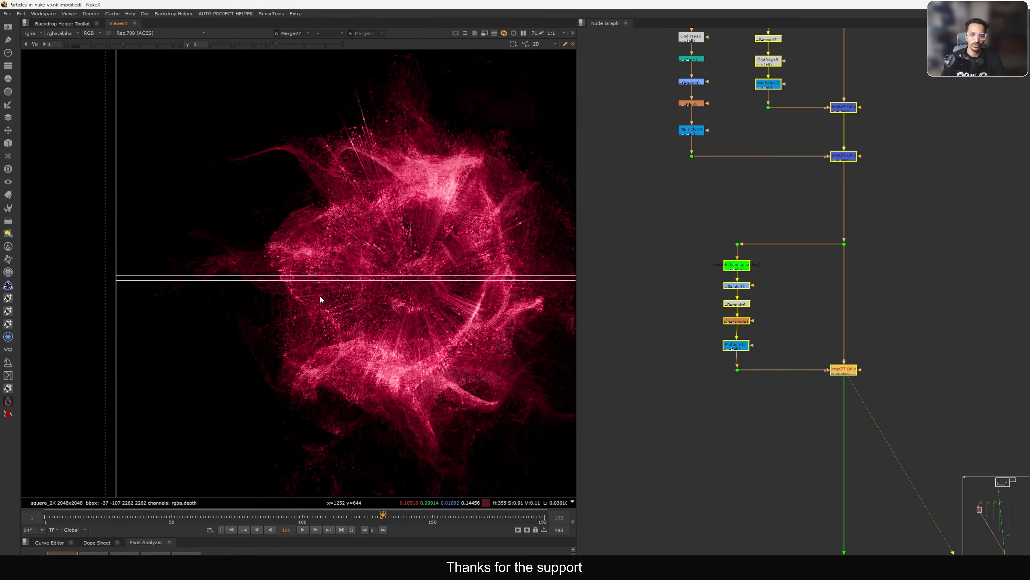
scroll(378, 122, up, 1)
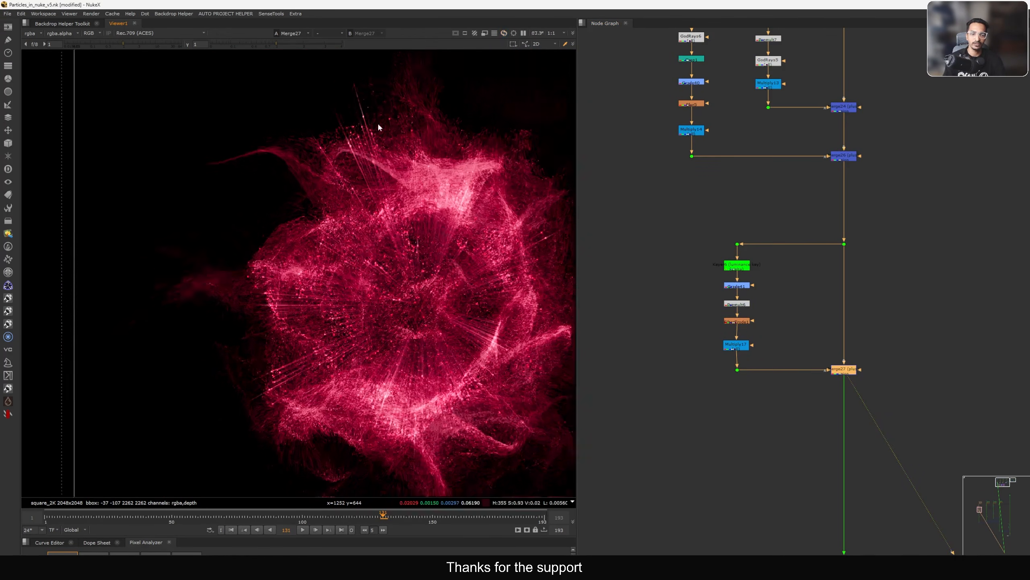
scroll(377, 122, up, 5)
drag(887, 334, 794, 394)
key(d)
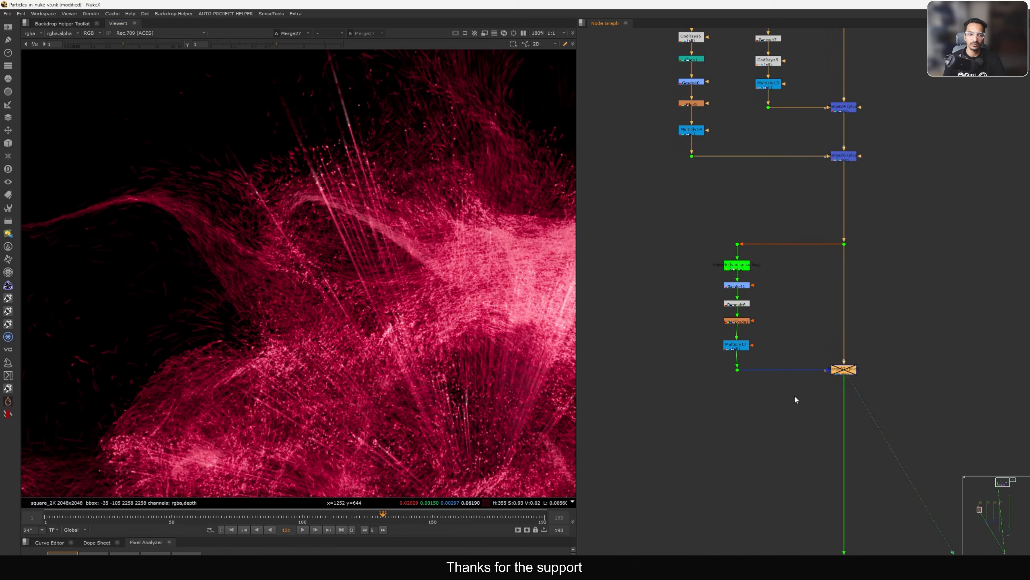
key(d)
key(f)
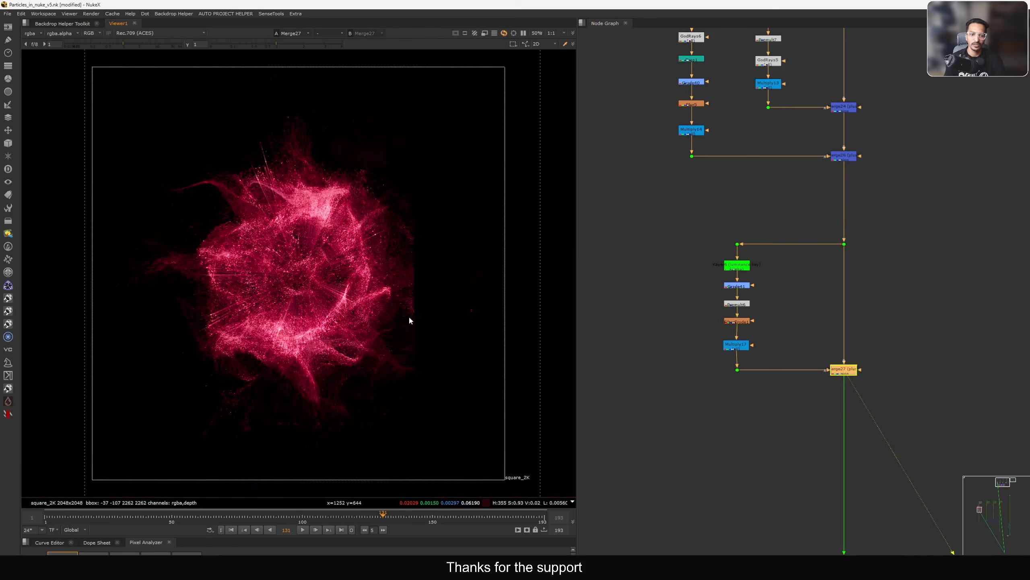
- View the output of the Reformat node below the transforms and examine the particles up close
scroll(772, 317, down, 6)
scroll(787, 363, up, 7)
drag(757, 332, 856, 296)
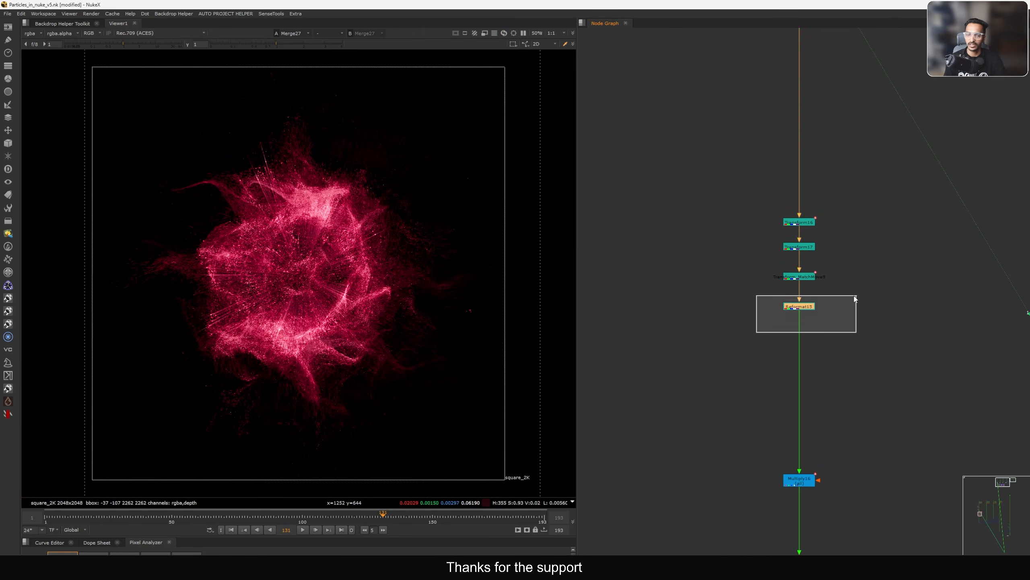
key(1)
scroll(290, 299, up, 8)
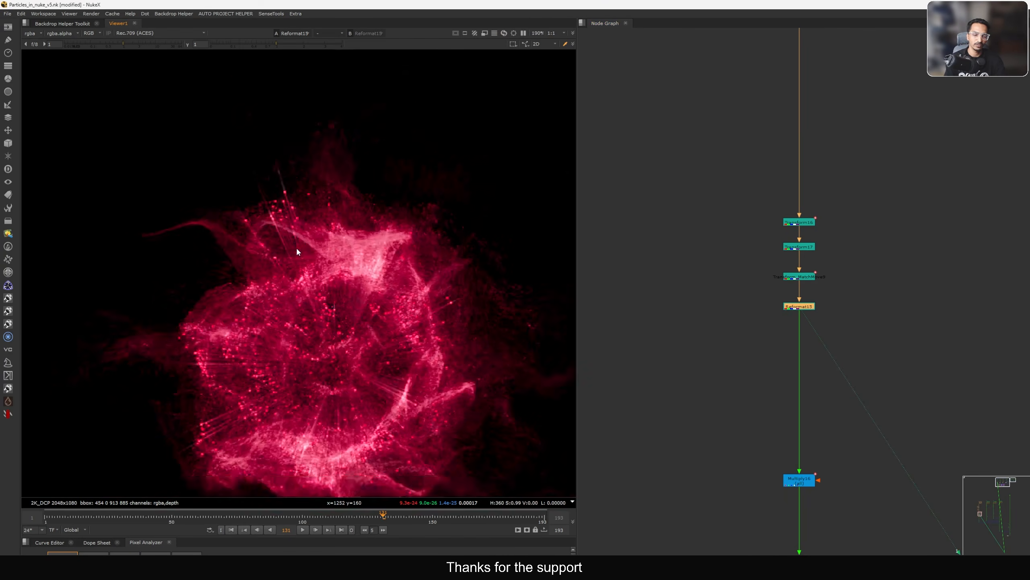
scroll(701, 236, down, 5)
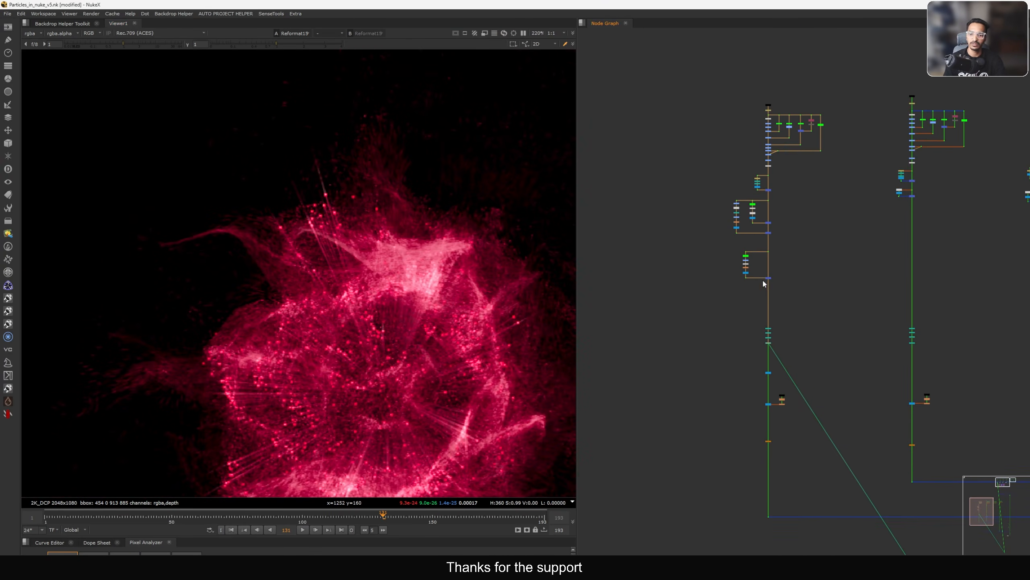
- Insert a Blur node after FilterErode1, try a size of 2 and a slightly larger one, and close its properties
scroll(737, 248, up, 6)
scroll(767, 268, up, 1)
click(749, 254)
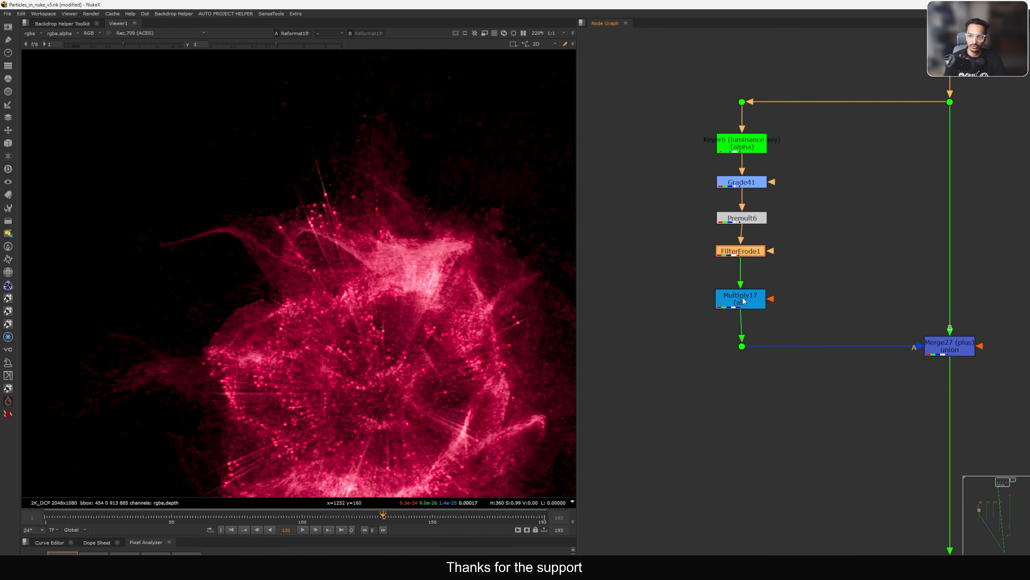
drag(742, 254, 743, 255)
key(b)
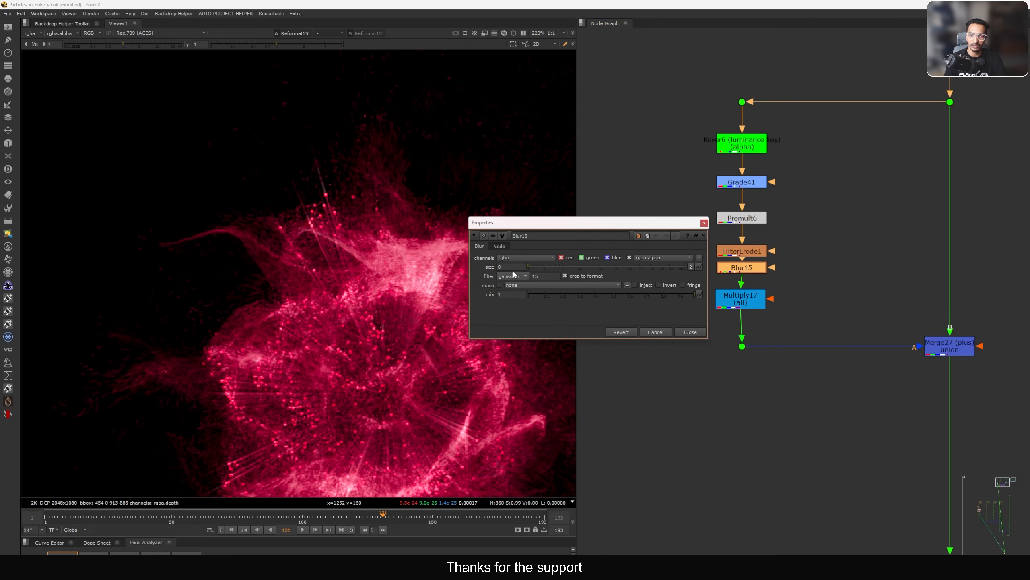
scroll(295, 250, up, 2)
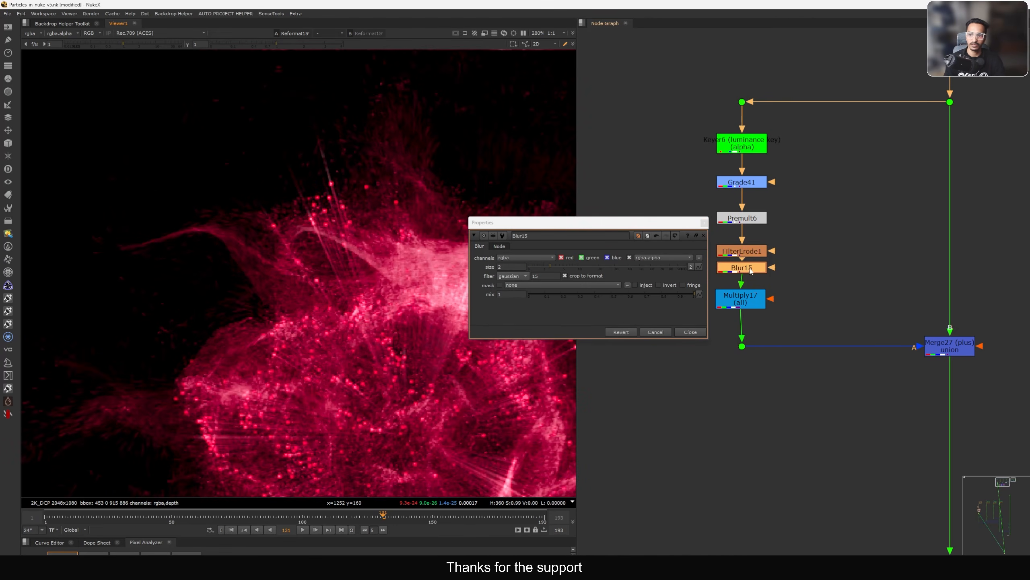
drag(550, 267, 564, 264)
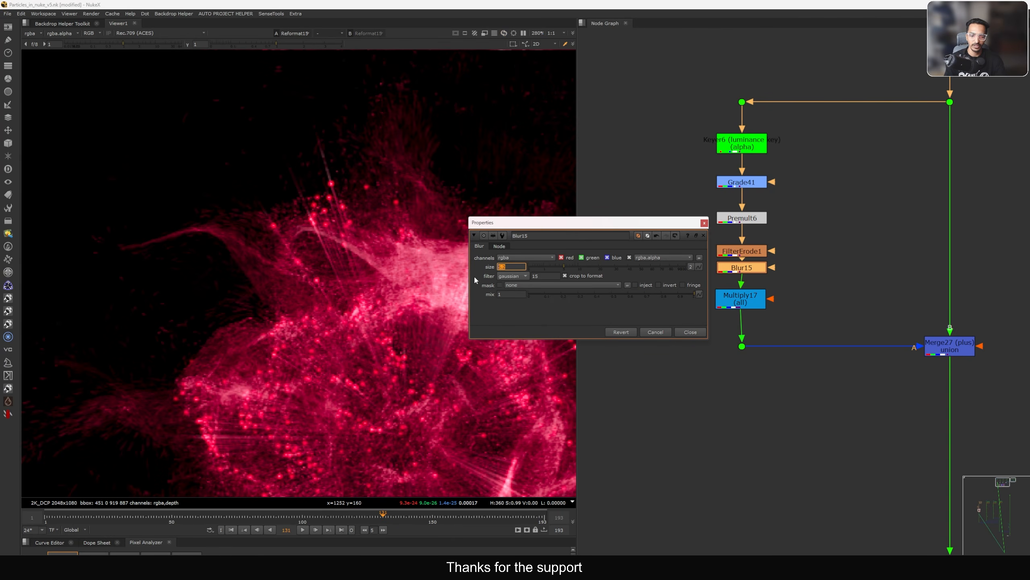
click(690, 332)
- Space out FilterErode1, Blur15 and Multiply17 in the branch and examine the blurred sparkle particles
drag(746, 300, 747, 304)
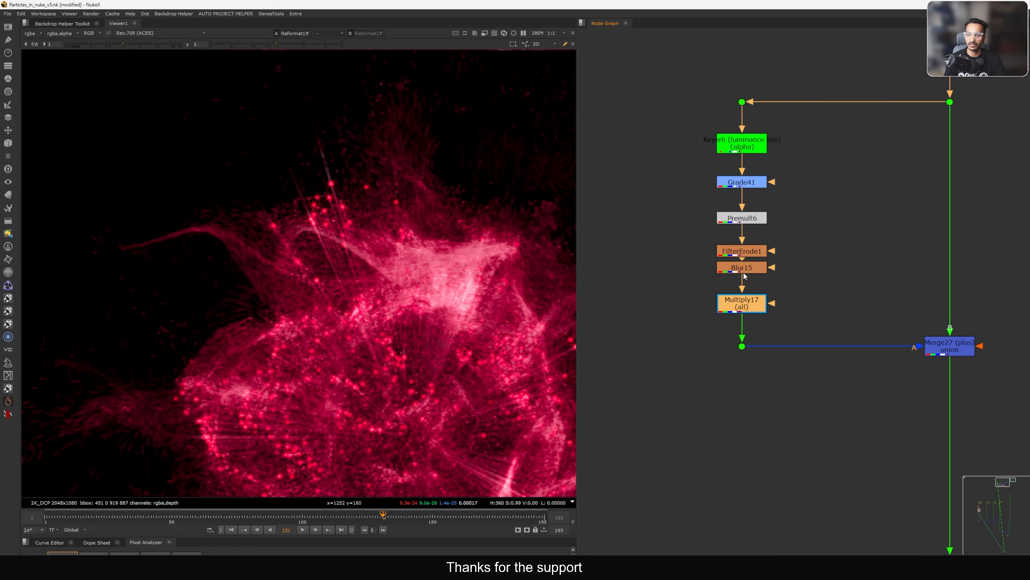
mouse_move(746, 268)
mouse_down()
mouse_move(746, 248)
mouse_move(746, 275)
mouse_up()
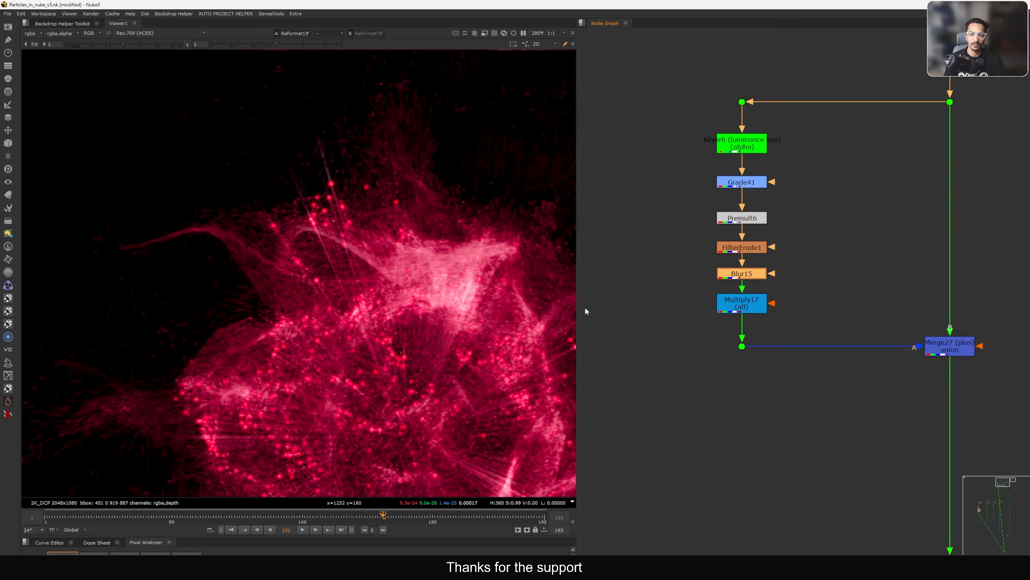
key(f)
scroll(308, 301, up, 3)
scroll(340, 281, up, 4)
middle_drag(268, 289, 372, 301)
scroll(338, 281, up, 1)
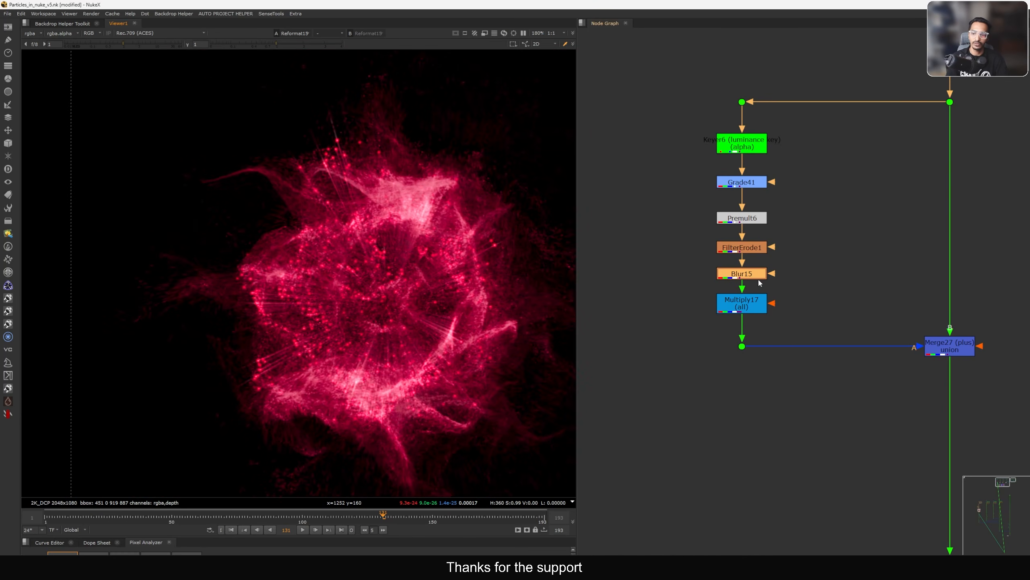
- Delete Blur15 from the sparkle branch between FilterErode1 and Multiply17
drag(745, 276, 745, 276)
key(Delete)
click(752, 303)
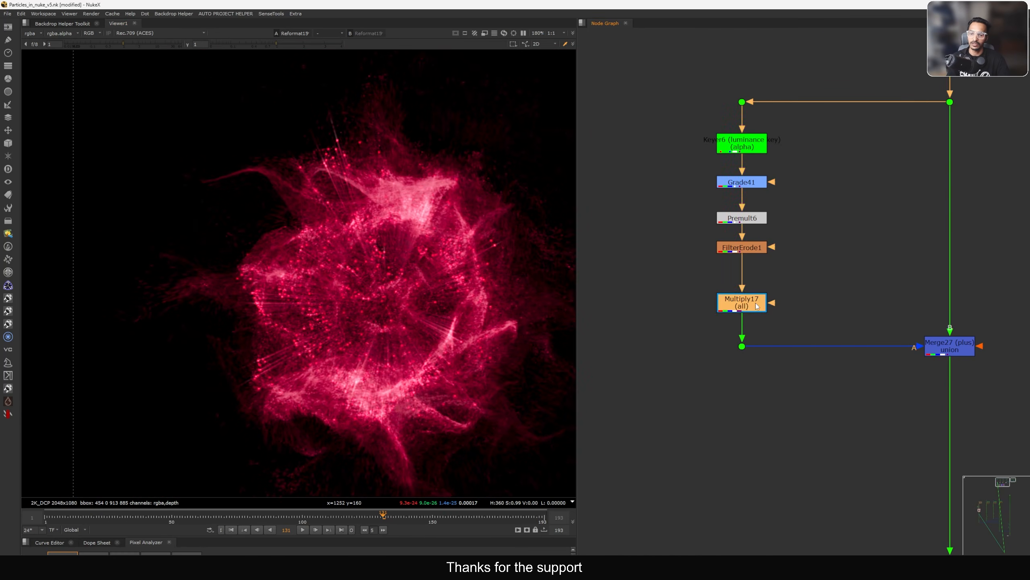
- View the output of Multiply16 below the Reformat node and open its properties
scroll(799, 285, down, 8)
middle_drag(802, 438, 726, 287)
scroll(748, 316, up, 6)
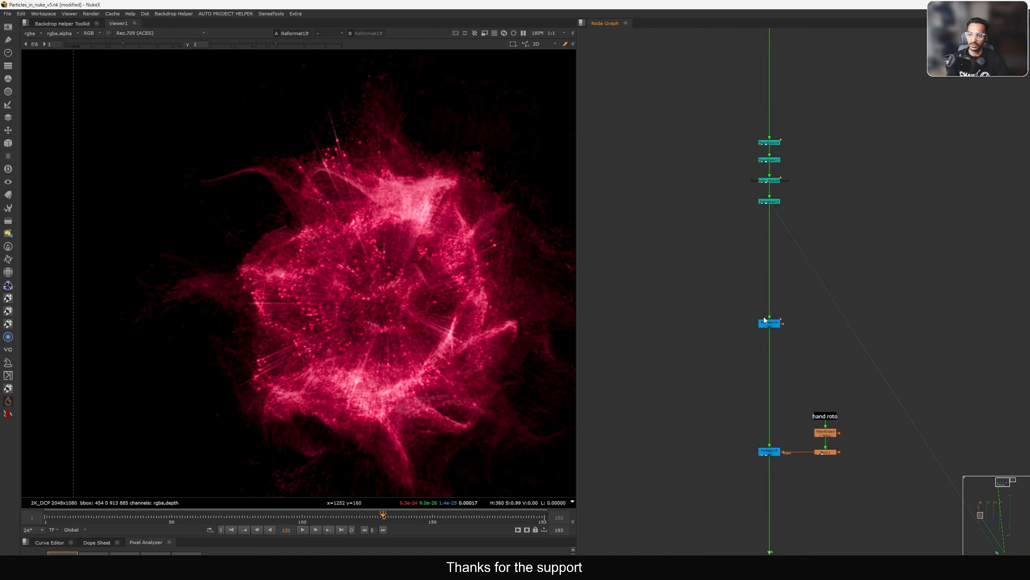
click(763, 324)
key(1)
double_click(774, 324)
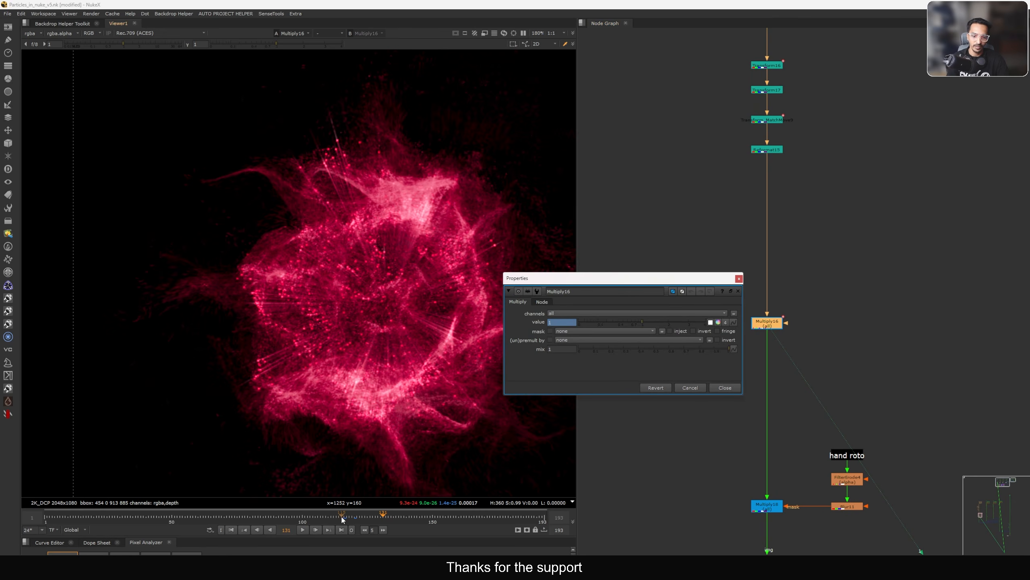
- View Multiply18 with its hand roto mask over the whole frame and close the Multiply16 properties
middle_drag(748, 412, 717, 374)
mouse_move(674, 439)
mouse_down()
mouse_move(739, 394)
mouse_move(653, 466)
mouse_up()
key(1)
click(724, 390)
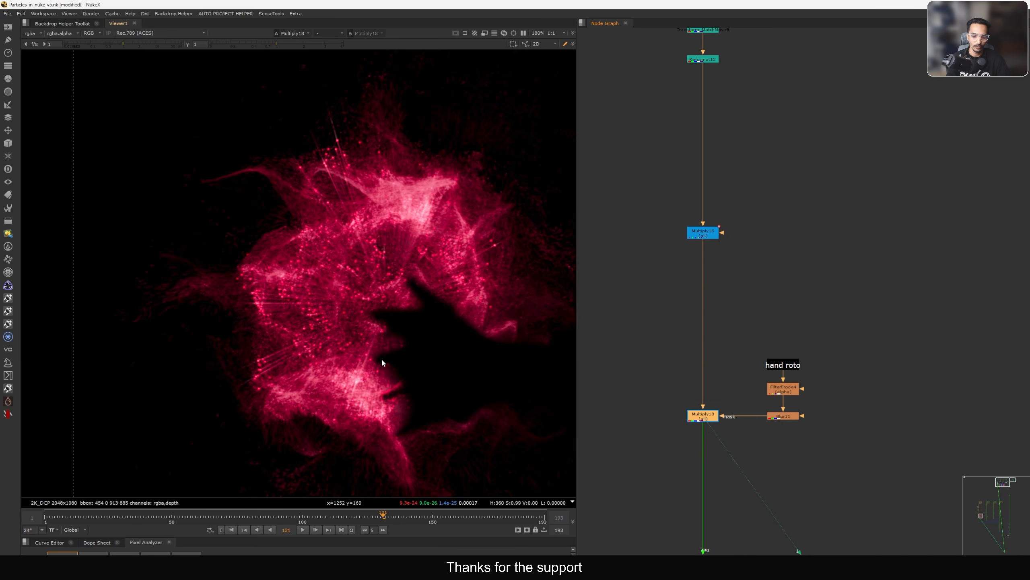
key(f)
click(730, 411)
key(f)
- View the outputs down the main particle stream, from the node above the first merge through each of the branch merges
scroll(778, 291, up, 5)
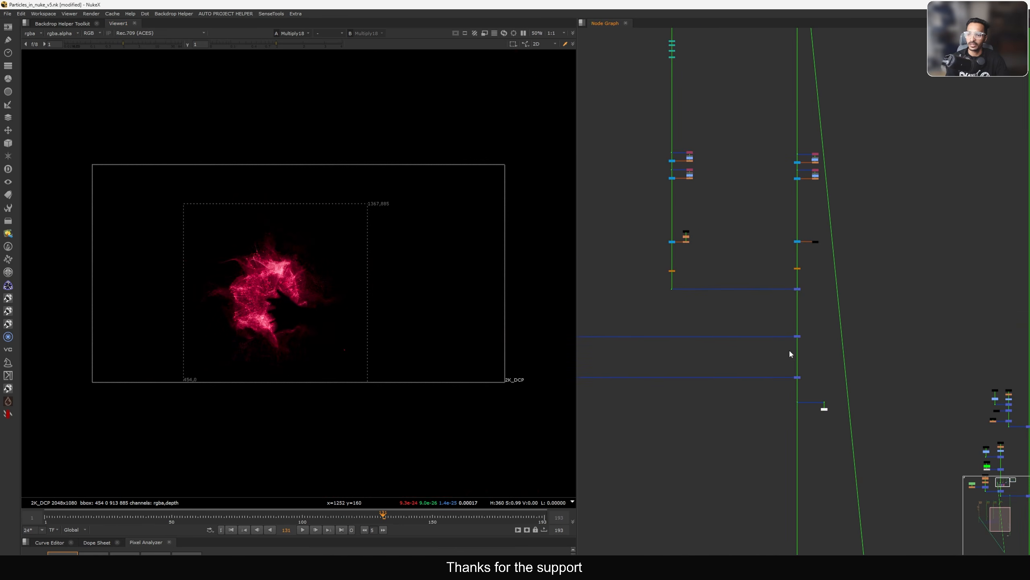
scroll(789, 266, up, 2)
click(804, 269)
key(1)
click(804, 299)
key(1)
click(803, 368)
key(1)
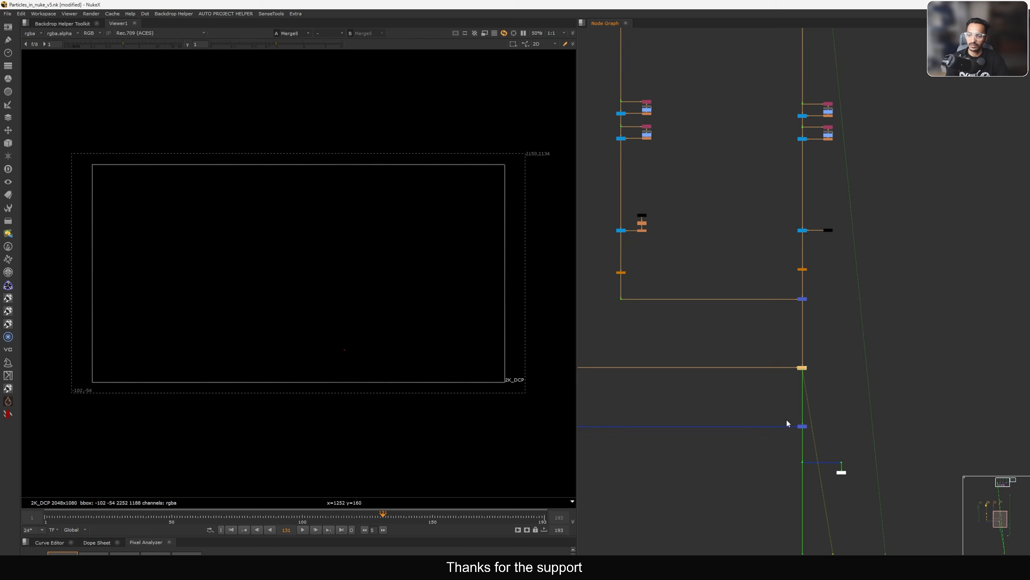
click(802, 427)
key(1)
- View Merge6 over the plate and toggle it and the two Magic Particles merges above to compare the composite
middle_drag(813, 430, 576, 170)
drag(933, 412, 887, 442)
key(1)
middle_drag(863, 452, 839, 417)
drag(897, 174, 838, 321)
key(d)
key(d)
key(d)
key(d)
key(d)
key(d)
key(d)
key(d)
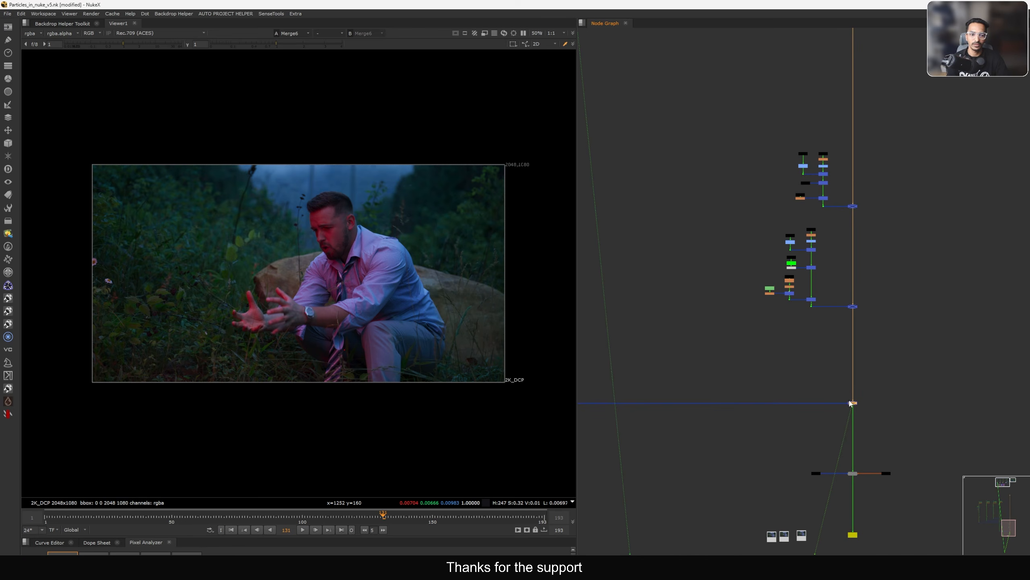
key(d)
- Compare the composite around the hands up close with Merge6 enabled and disabled
scroll(247, 300, up, 8)
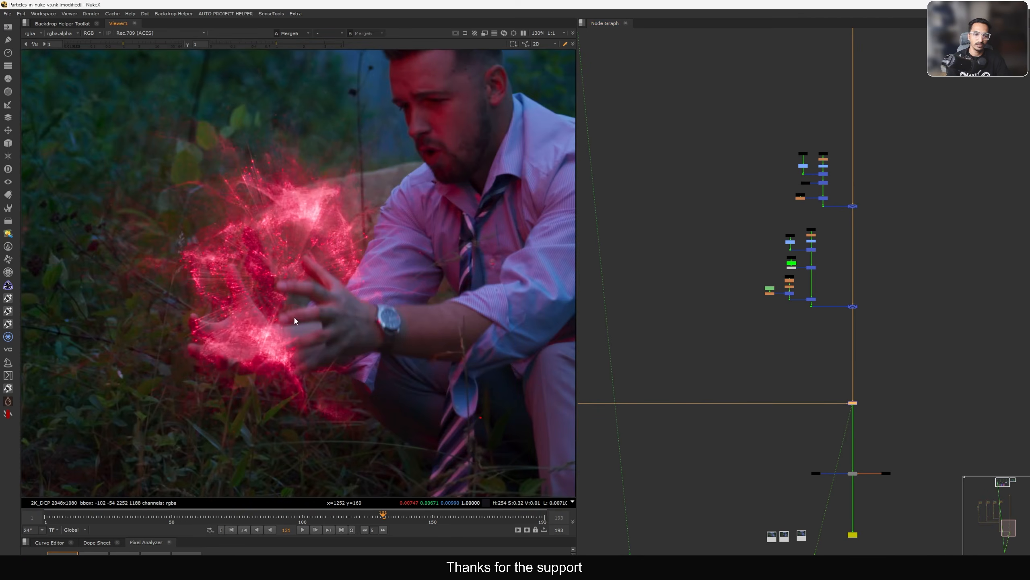
key(d)
key(d)
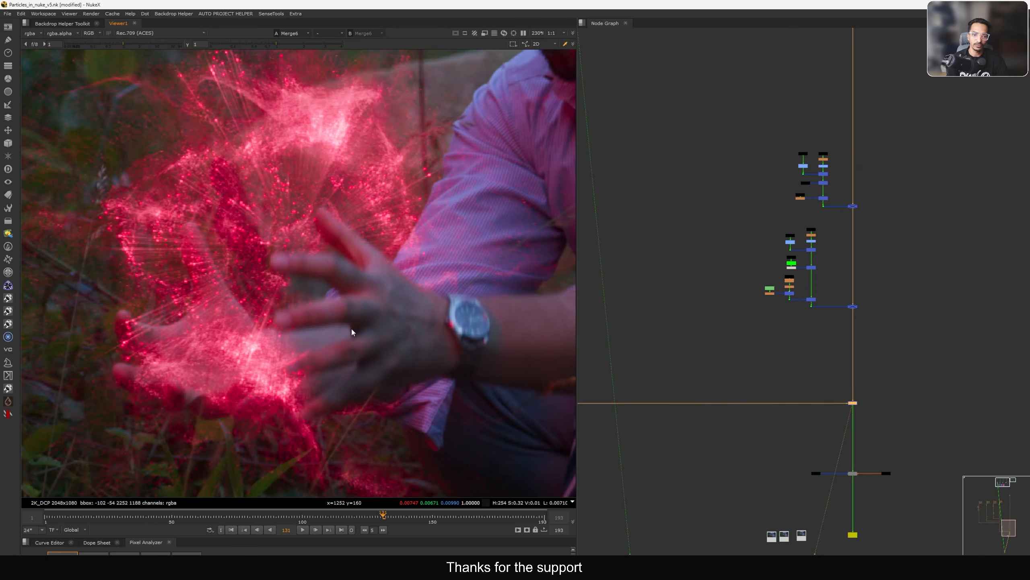
key(d)
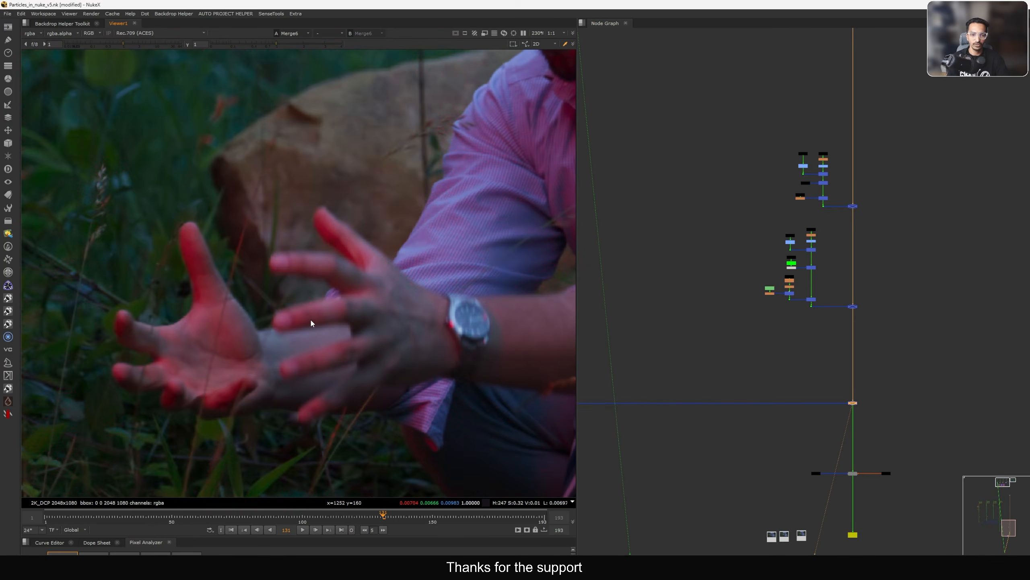
key(d)
key(d)
- Toggle Merge6 again while viewing the full frame and leave it enabled
scroll(307, 319, down, 8)
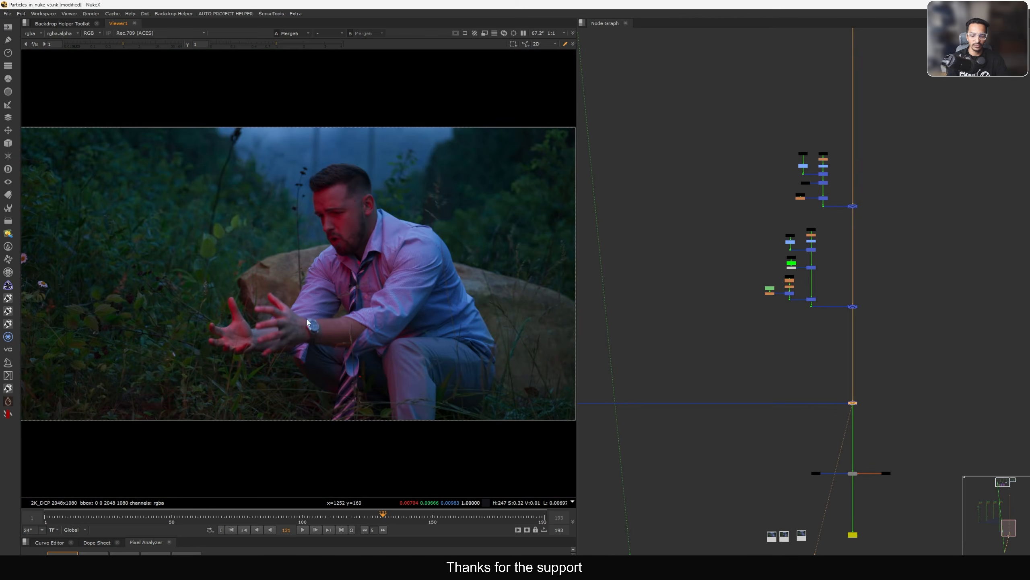
drag(903, 388, 818, 427)
key(d)
key(d)
key(d)
- Examine the particle composite around the hands up close and the two Magic Particles branches beside the main stream
scroll(772, 324, down, 5)
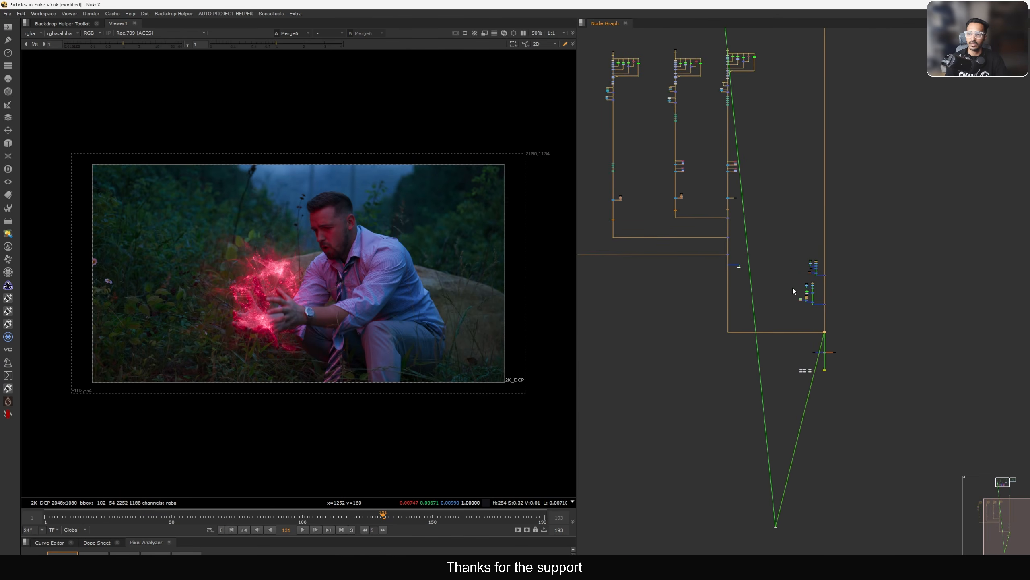
scroll(798, 316, down, 3)
scroll(826, 295, up, 10)
scroll(834, 282, up, 5)
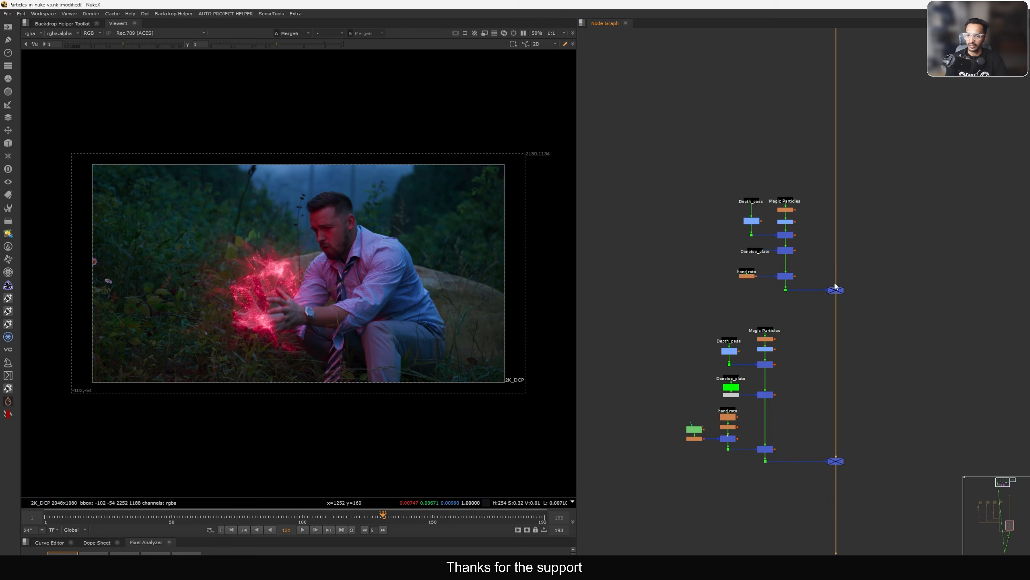
scroll(260, 288, up, 4)
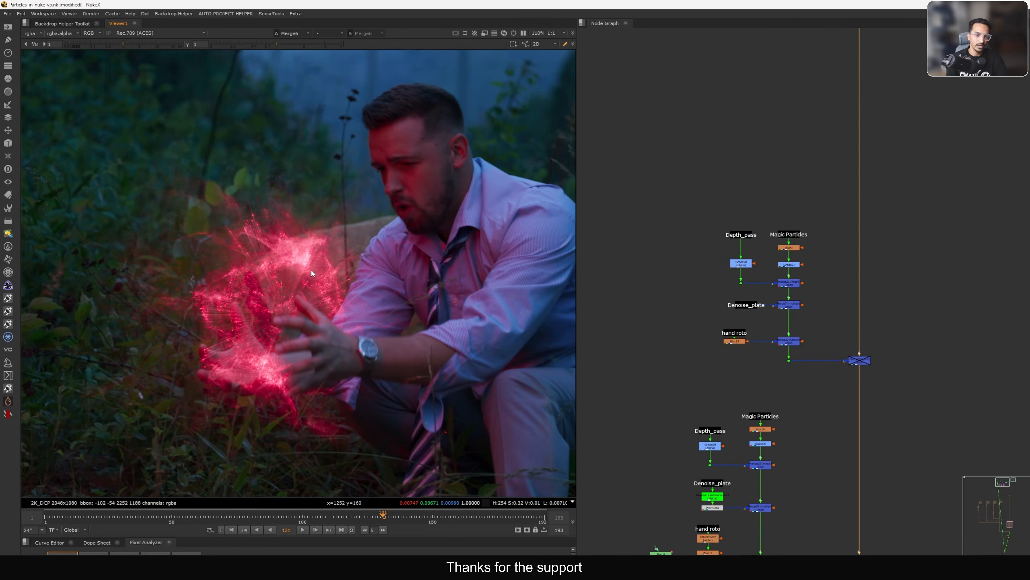
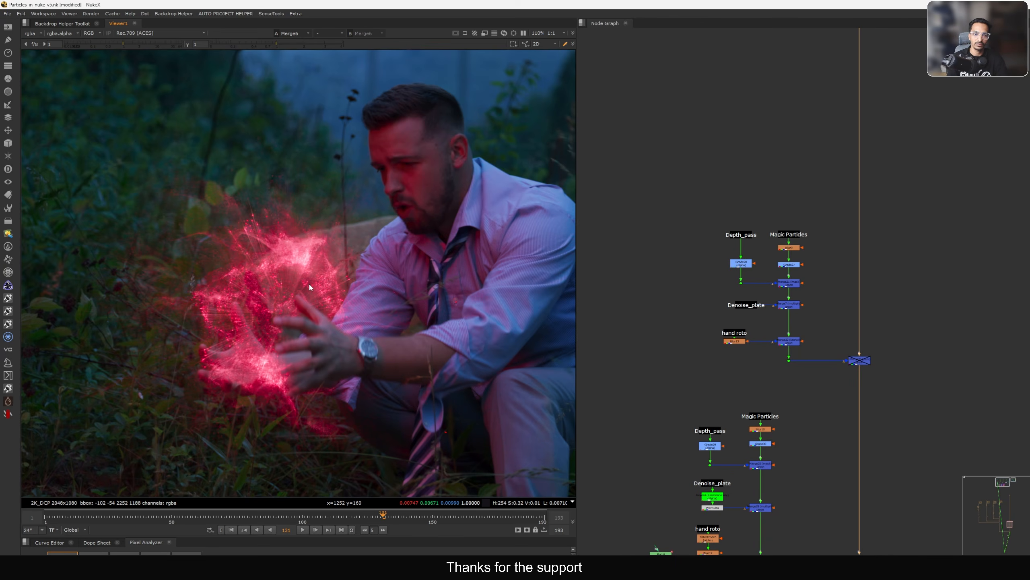
mouse_move(287, 368)
middle_down()
mouse_move(314, 321)
mouse_move(297, 373)
middle_up()
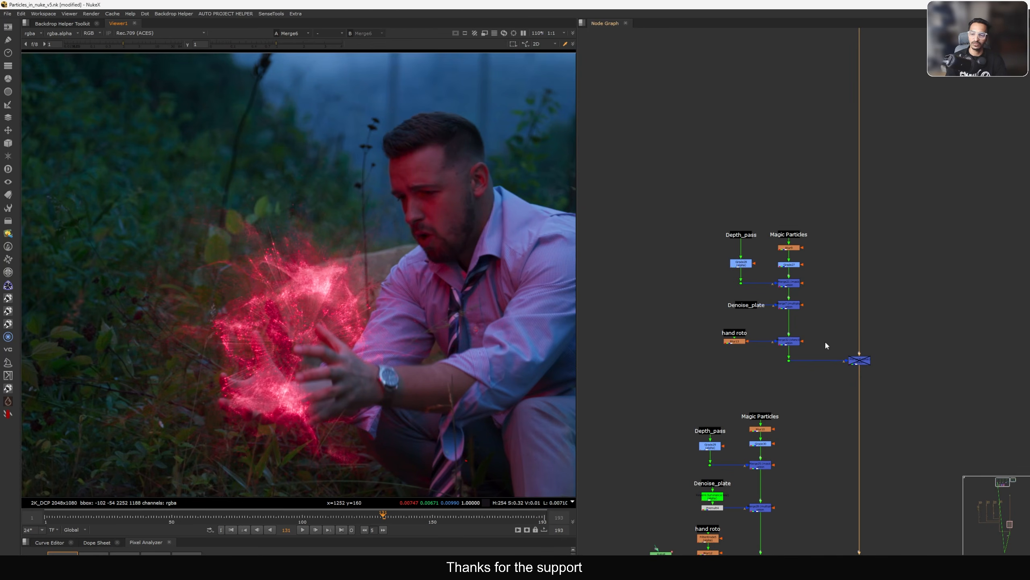
scroll(789, 236, up, 2)
- View the combined particle stream at the dot below its last merge, framed in full
drag(789, 235, 792, 222)
scroll(662, 301, down, 3)
middle_drag(661, 301, 827, 254)
scroll(827, 254, down, 5)
middle_drag(738, 289, 781, 288)
scroll(777, 252, up, 3)
click(733, 251)
key(1)
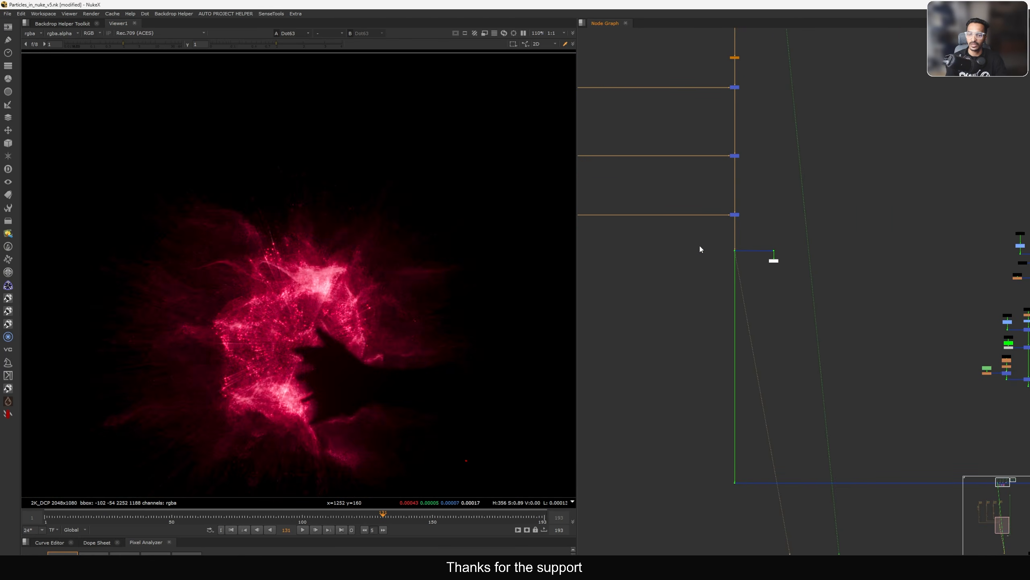
key(f)
drag(350, 247, 226, 376)
middle_drag(766, 282, 539, 294)
scroll(794, 256, up, 4)
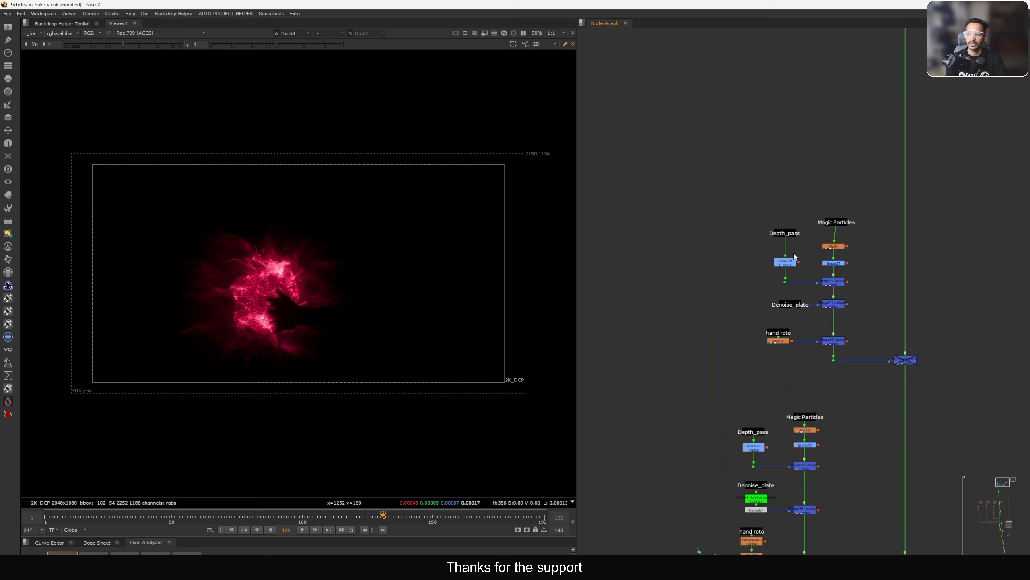
- View the upper branch's Magic Particles input and the alpha of Grade28 under its Depth_pass
scroll(793, 256, up, 2)
middle_drag(862, 214, 797, 246)
click(814, 233)
key(1)
click(752, 290)
middle_drag(752, 290, 755, 273)
click(715, 231)
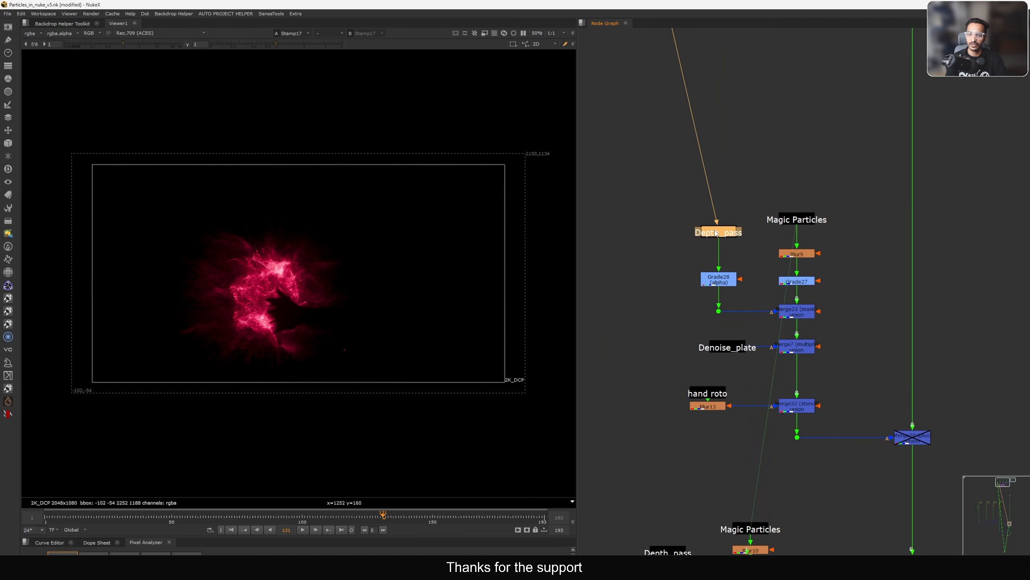
click(718, 280)
key(1)
drag(719, 273, 719, 262)
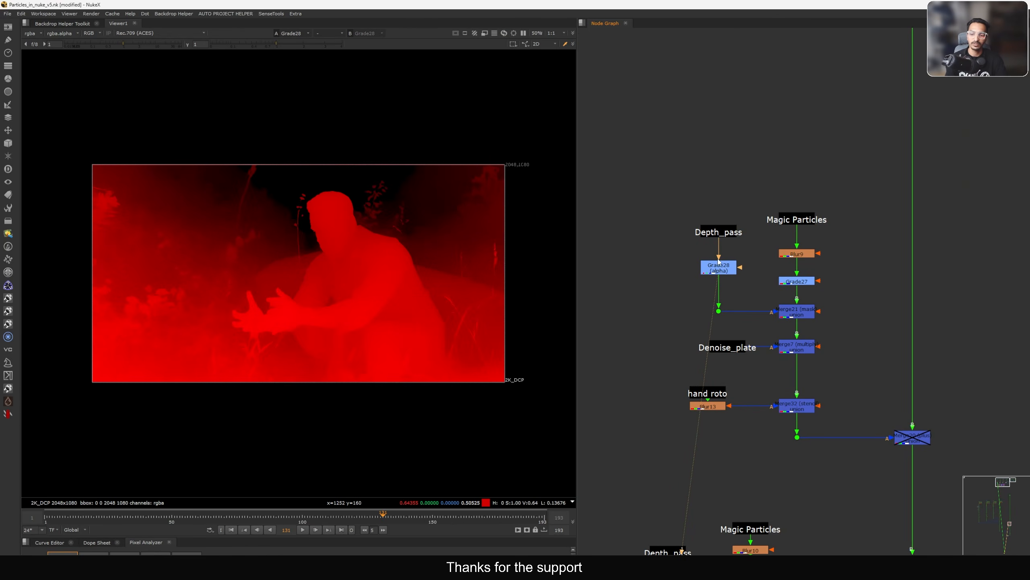
key(a)
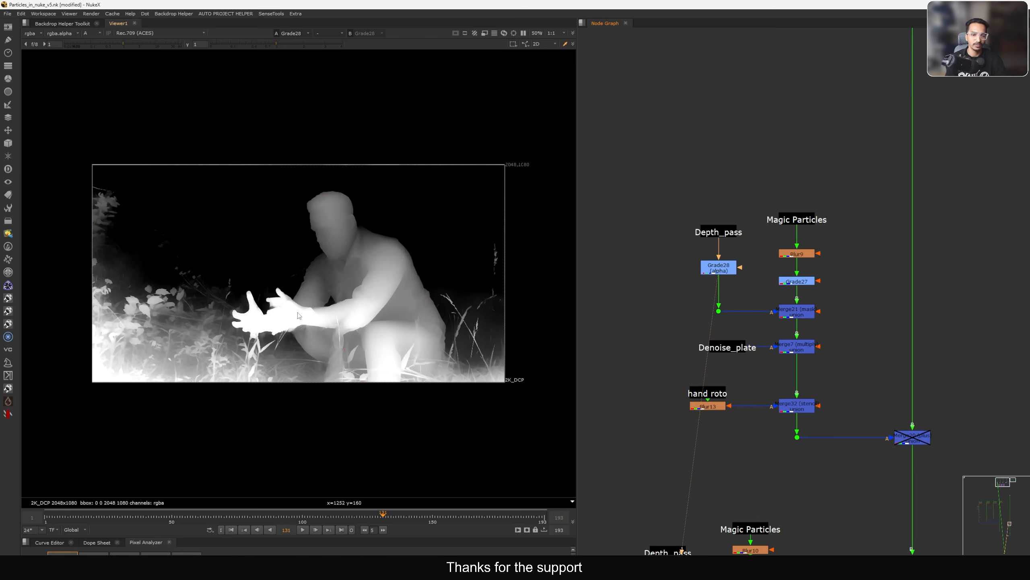
- View the upper branch's colour output at the Magic Particles input, Blur9 and Grade27
click(794, 255)
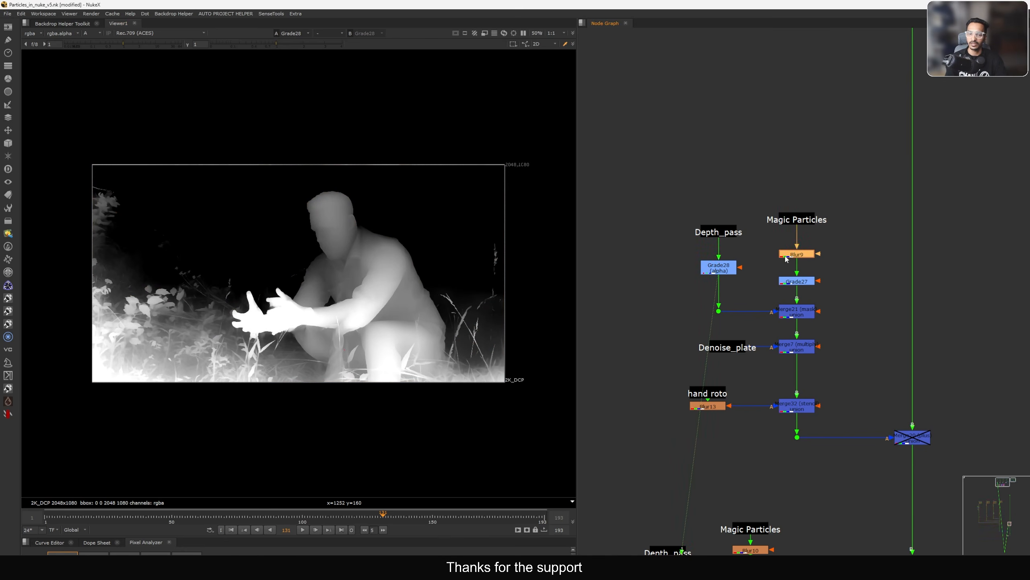
key(1)
key(a)
click(794, 221)
key(1)
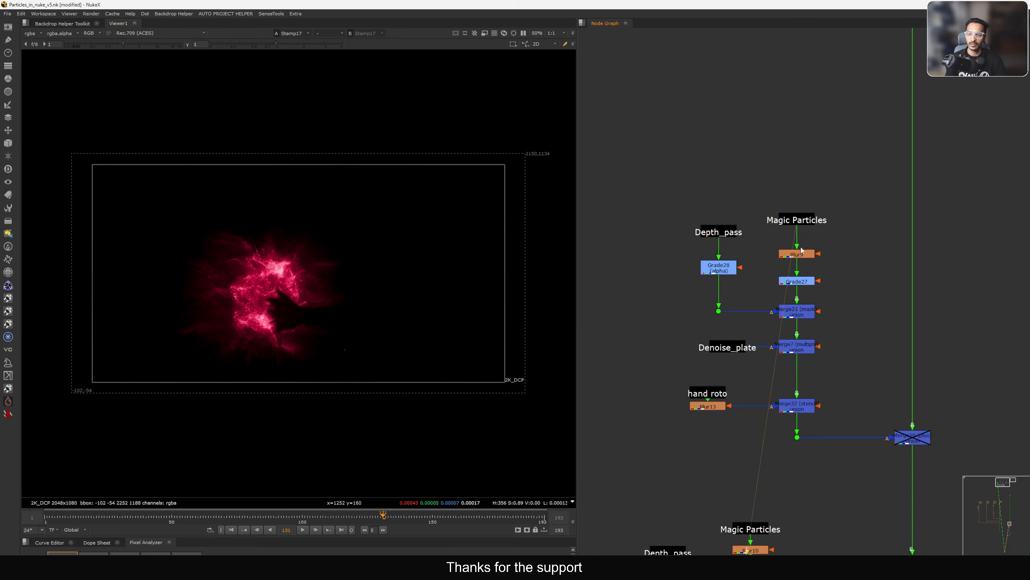
key(1)
click(804, 280)
key(1)
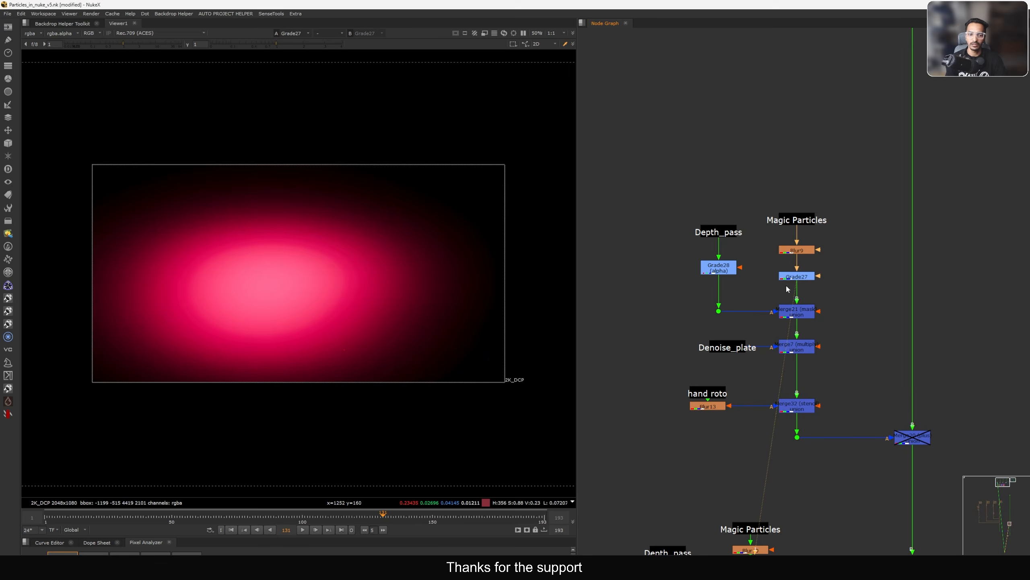
- Check Grade27's settings and view the Merge21 mask output over the man and hands
scroll(790, 317, up, 4)
double_click(803, 244)
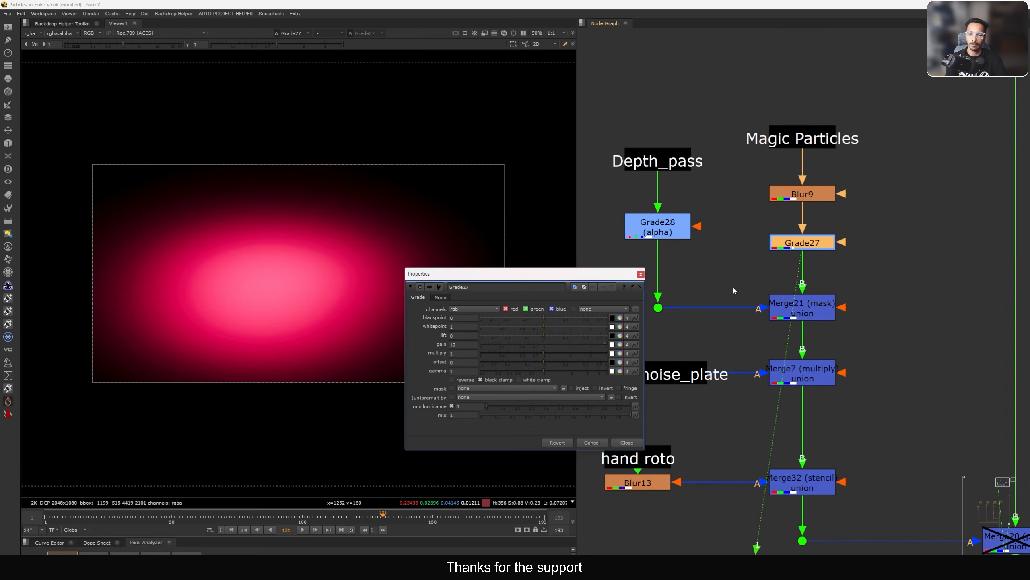
click(640, 287)
click(796, 307)
key(1)
middle_drag(794, 315, 807, 309)
drag(365, 277, 244, 359)
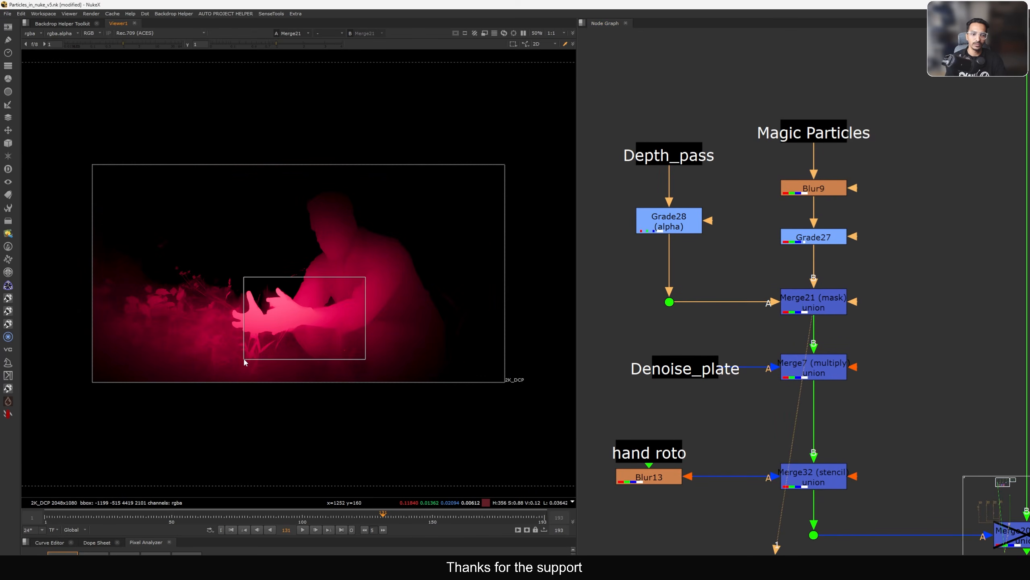
- View the upper branch's Denoise_plate input and its Merge7 multiply with the masked glow
click(689, 375)
key(1)
middle_drag(689, 377, 713, 327)
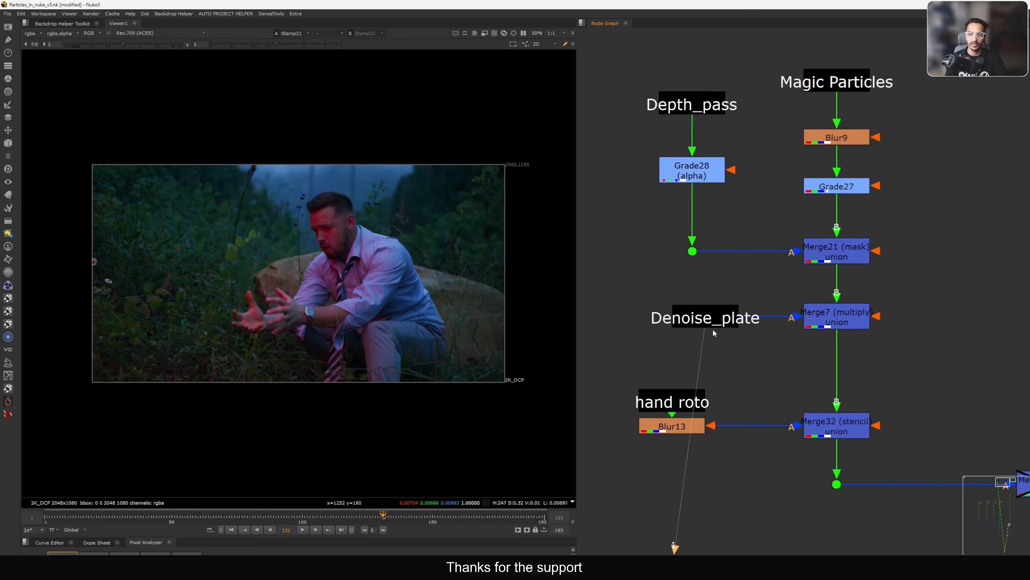
mouse_move(712, 326)
mouse_down()
mouse_move(703, 326)
mouse_move(716, 328)
mouse_up()
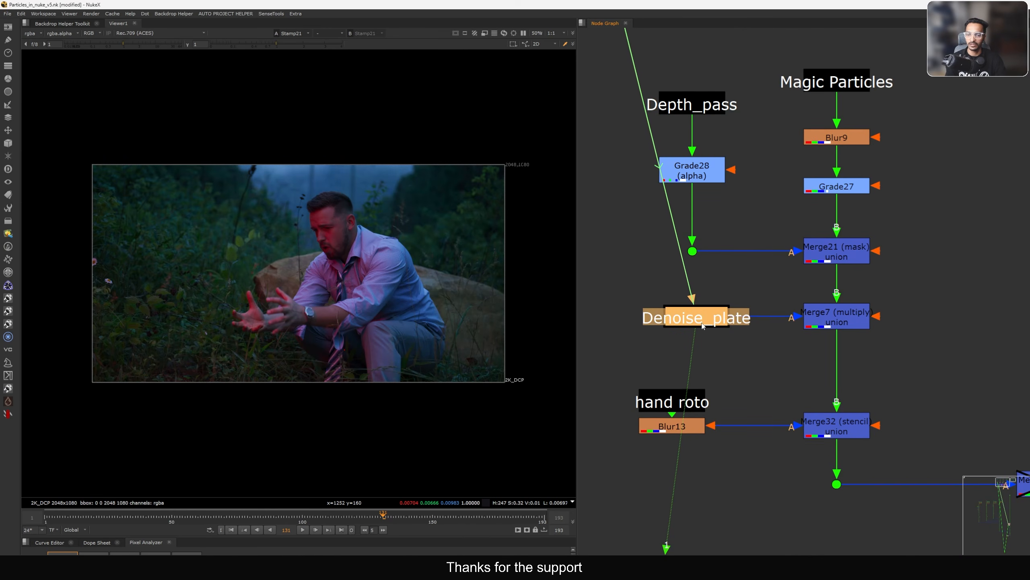
click(816, 321)
key(1)
click(799, 349)
middle_drag(800, 349, 784, 329)
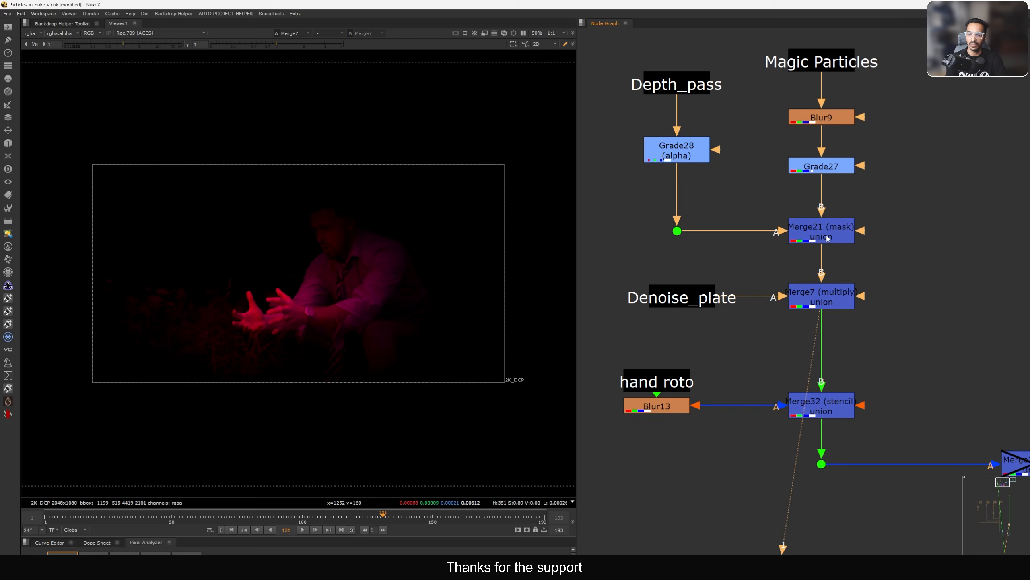
- Compare the Merge21 mask output with the Merge7 multiply output, looking closely at the hands
click(828, 238)
key(1)
click(817, 299)
key(1)
click(773, 324)
scroll(292, 343, up, 3)
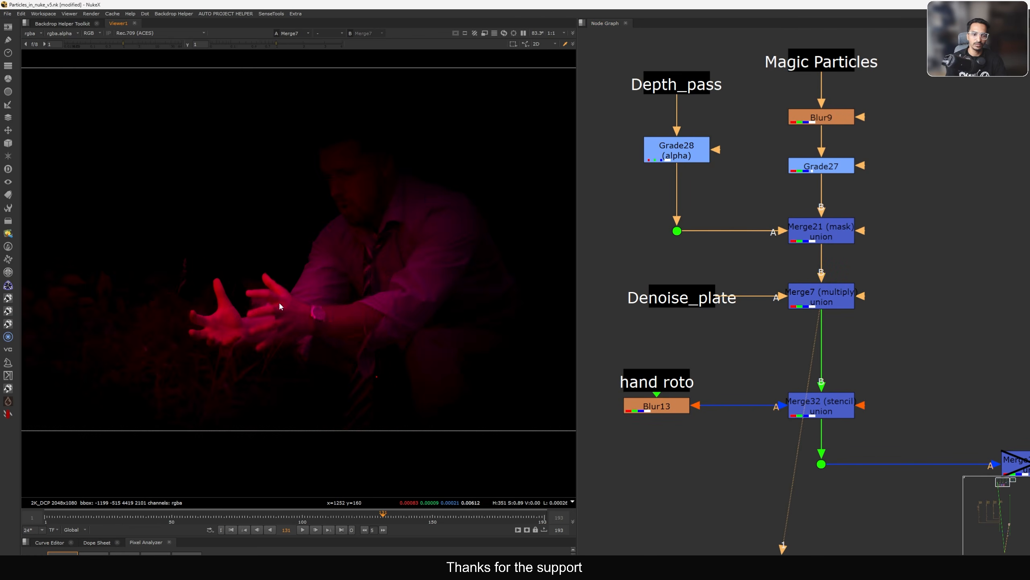
- Select the upper branch's hand roto input and view the Merge32 stencil output
middle_drag(734, 390, 740, 335)
click(668, 326)
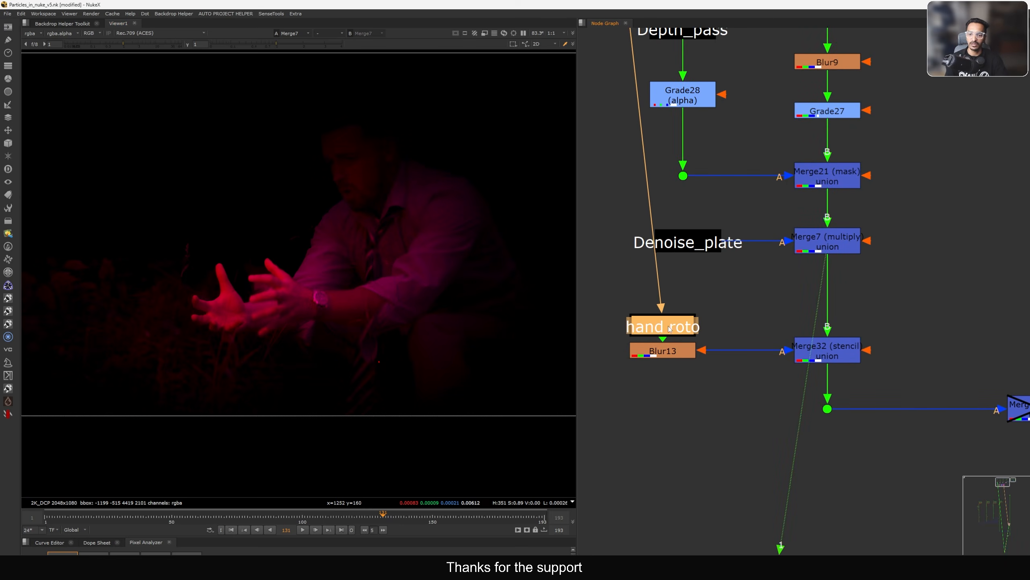
drag(819, 350, 814, 350)
key(1)
- View Merge20 on the main stream, toggle it to compare the interactive light, and leave it enabled
scroll(793, 343, down, 4)
middle_drag(884, 377, 801, 341)
click(823, 341)
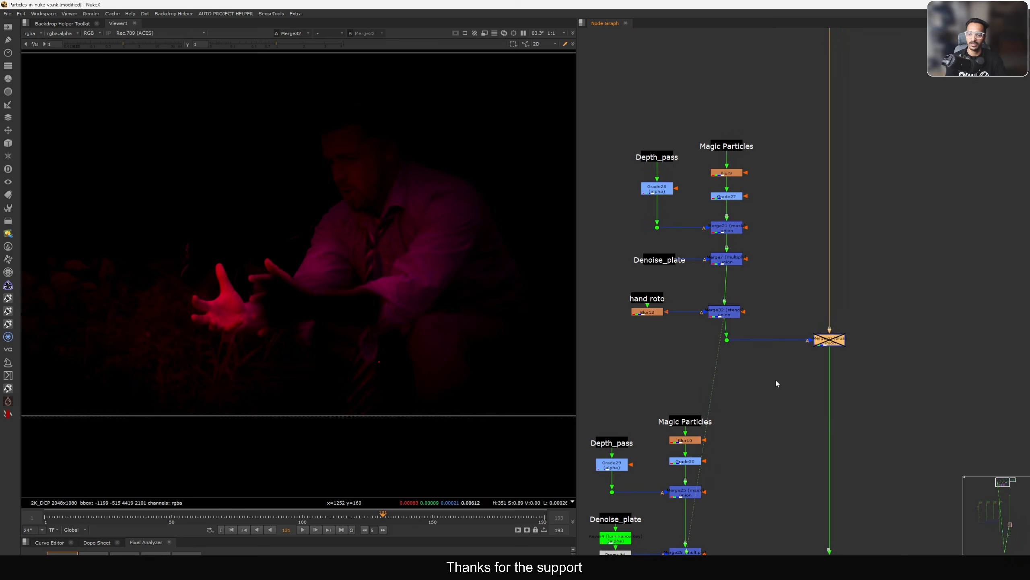
key(d)
key(1)
click(725, 316)
drag(894, 307, 787, 368)
key(d)
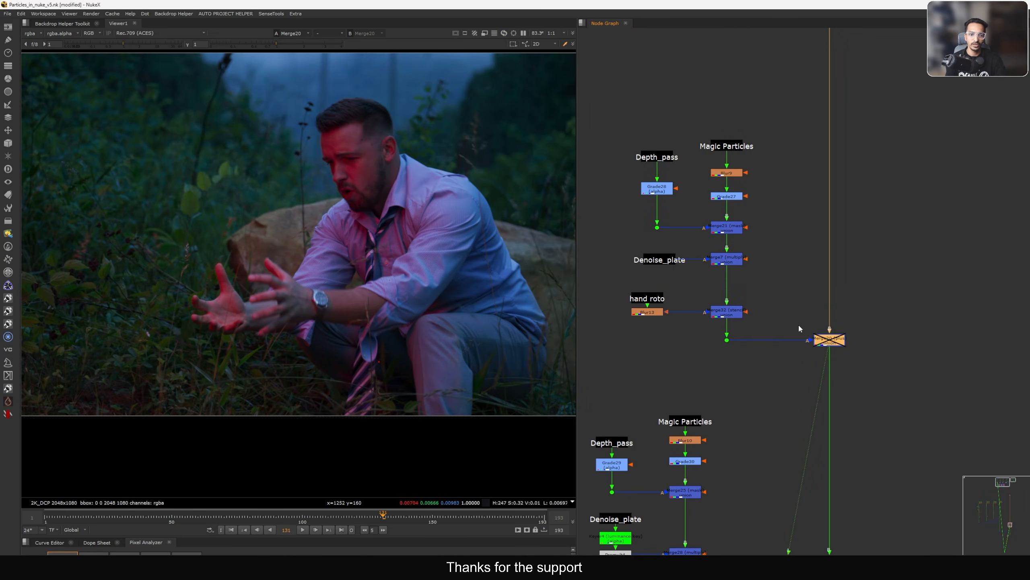
key(d)
key(d)
key(d)
key(d)
key(d)
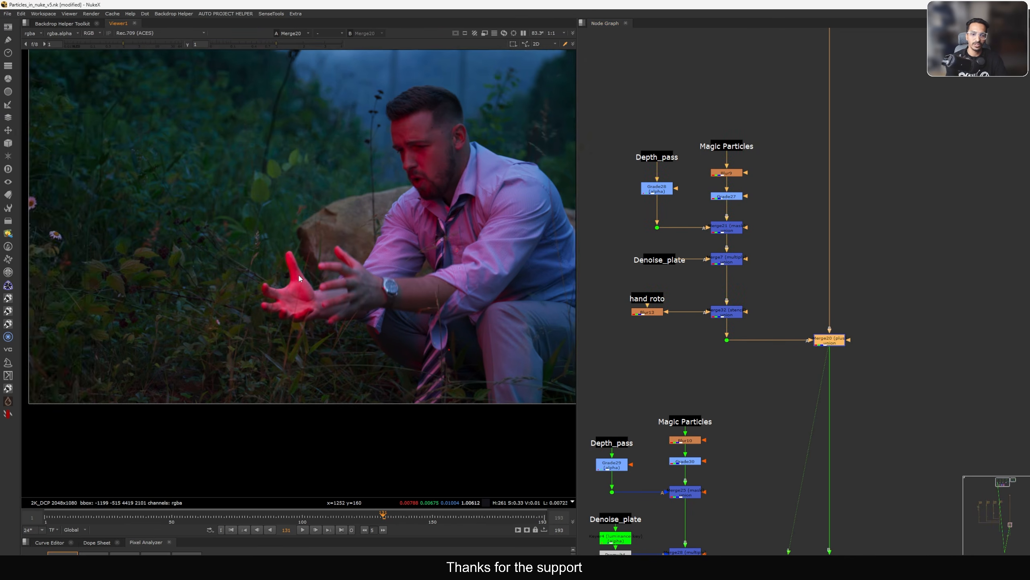
- Compare the light on the hands up close with Merge20 disabled and enabled
scroll(336, 256, up, 3)
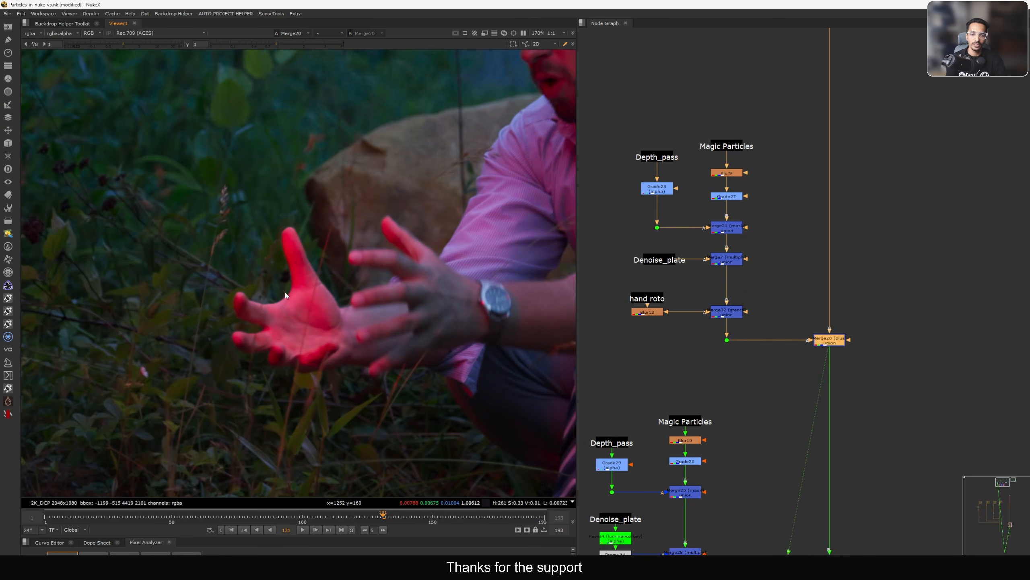
key(d)
key(d)
key(d)
key(d)
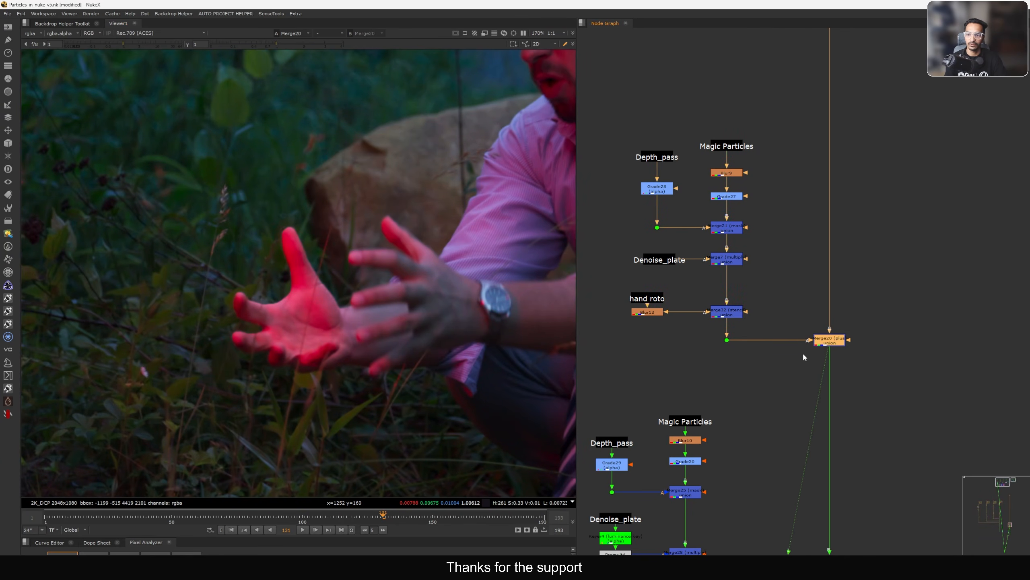
- Enable the Merge29 plus node that joins the lower Magic Particles branch to the main stream
middle_drag(785, 436, 791, 326)
scroll(812, 336, down, 5)
drag(830, 283, 763, 368)
scroll(800, 360, up, 1)
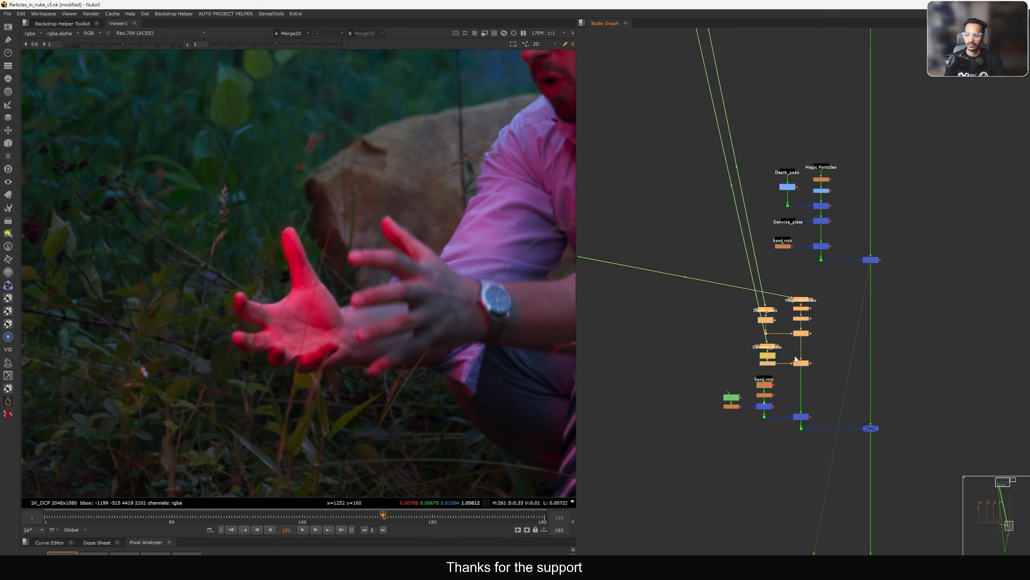
middle_drag(806, 360, 793, 290)
drag(926, 340, 866, 373)
click(872, 369)
scroll(775, 252, up, 4)
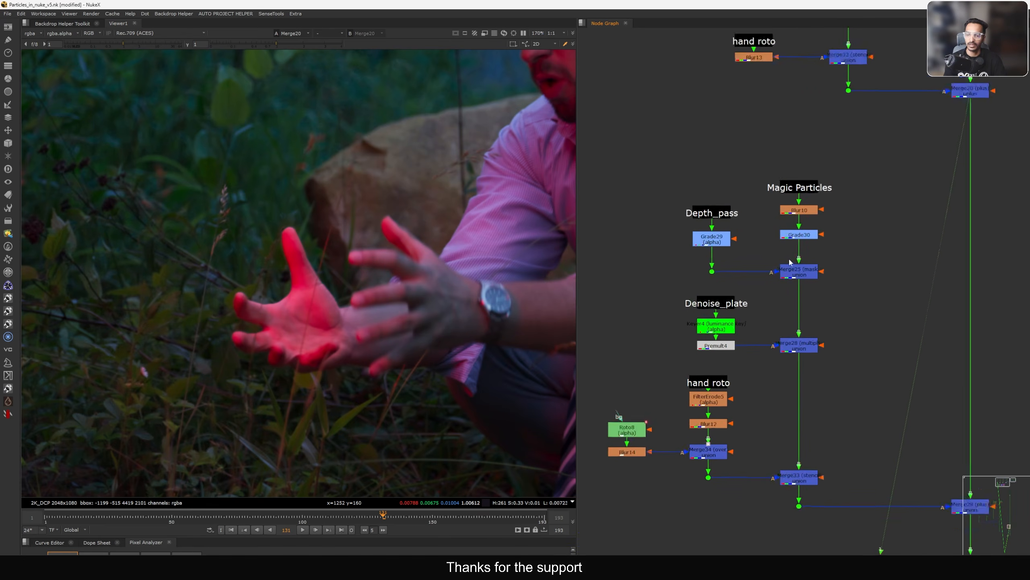
- View the lower branch's Merge25 mask output and its Denoise_plate input up close around the hands
click(797, 275)
key(1)
key(f)
middle_drag(749, 339, 752, 330)
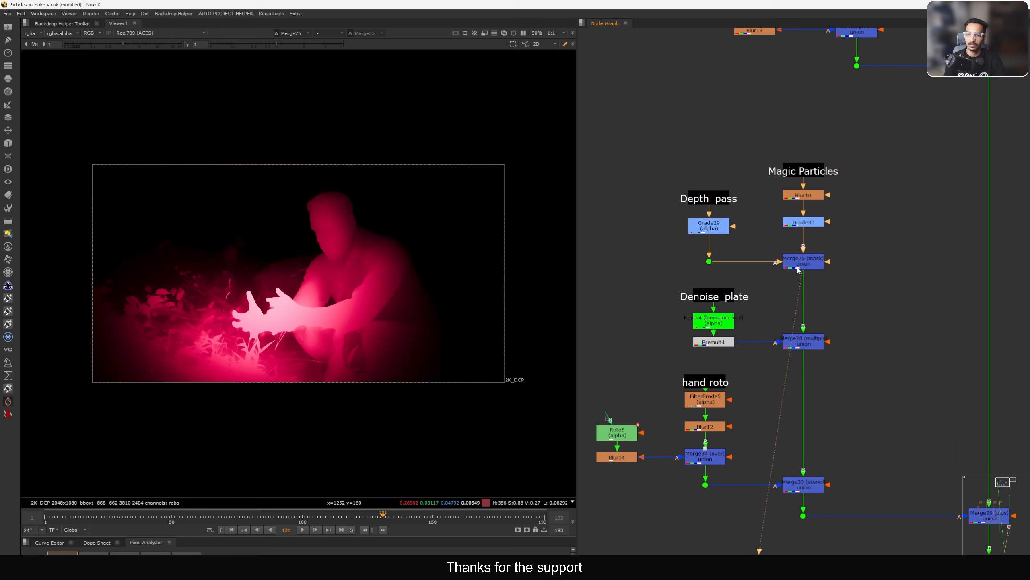
drag(899, 134, 640, 281)
click(723, 294)
key(1)
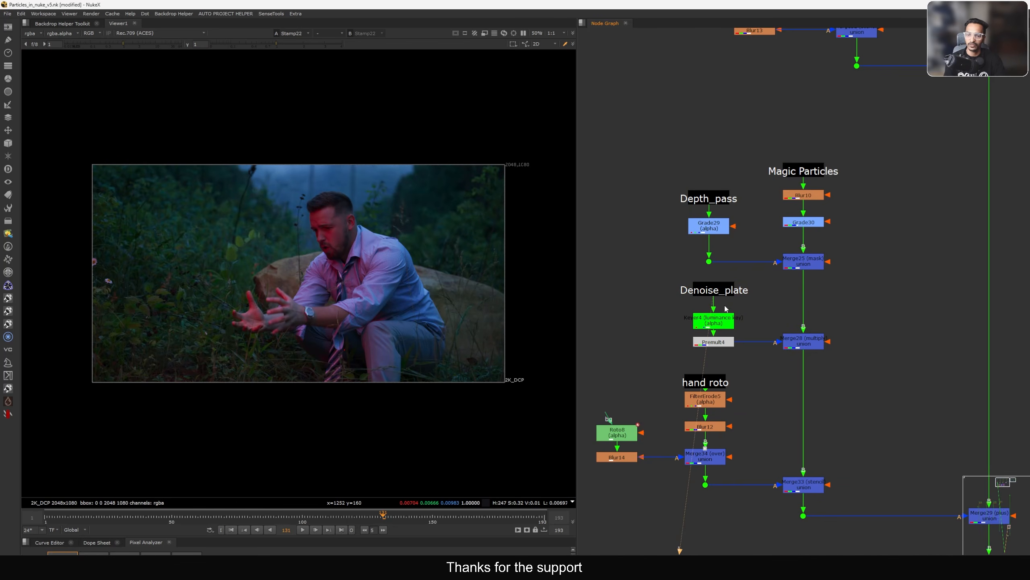
scroll(271, 313, up, 5)
middle_drag(309, 305, 350, 277)
- View the alpha of the Keyer4 luminance key and the colour output of Premult4 below it
drag(728, 324, 728, 319)
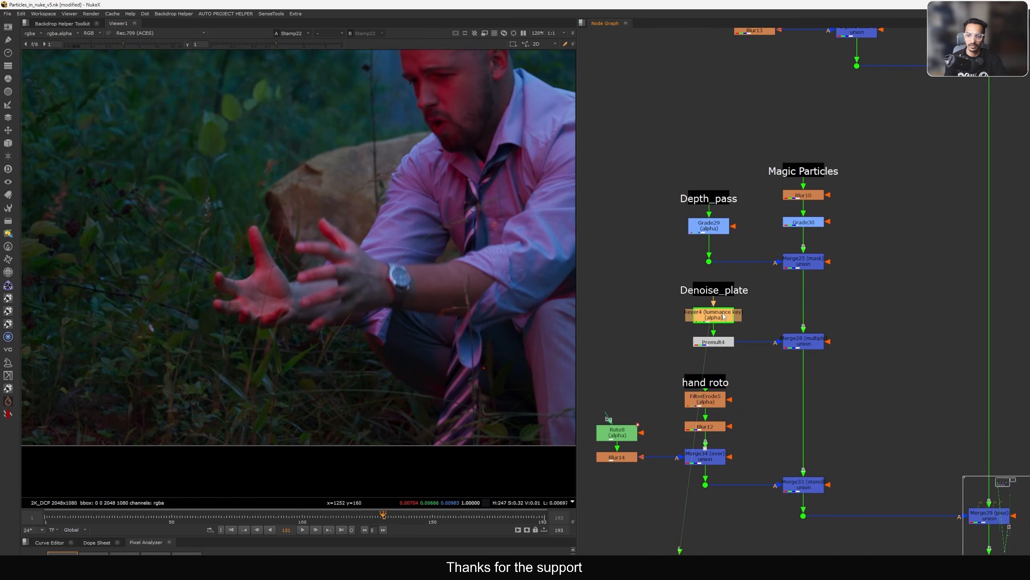
key(1)
click(752, 321)
middle_drag(751, 321, 759, 317)
key(a)
middle_drag(265, 355, 363, 368)
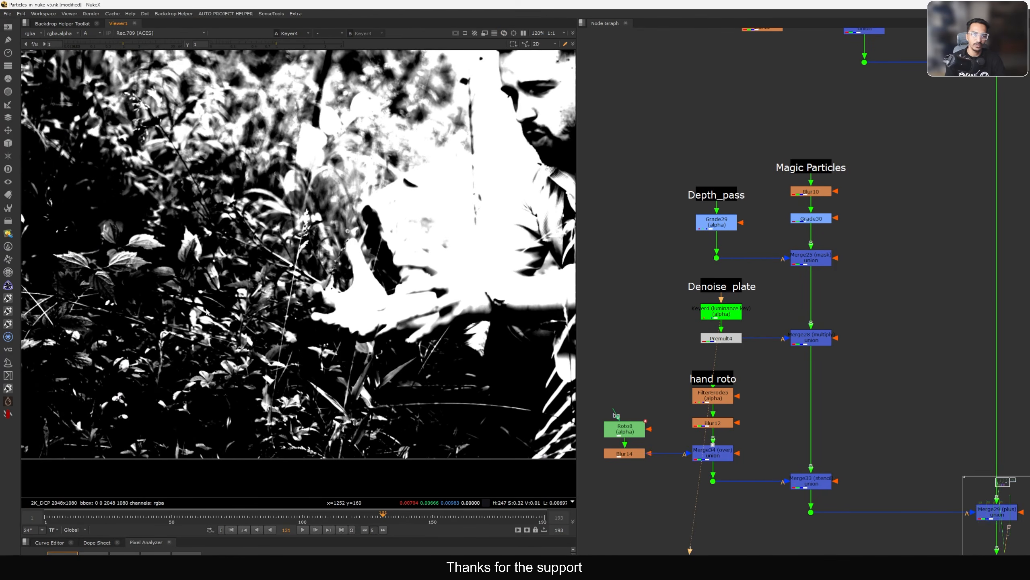
click(721, 338)
key(1)
key(a)
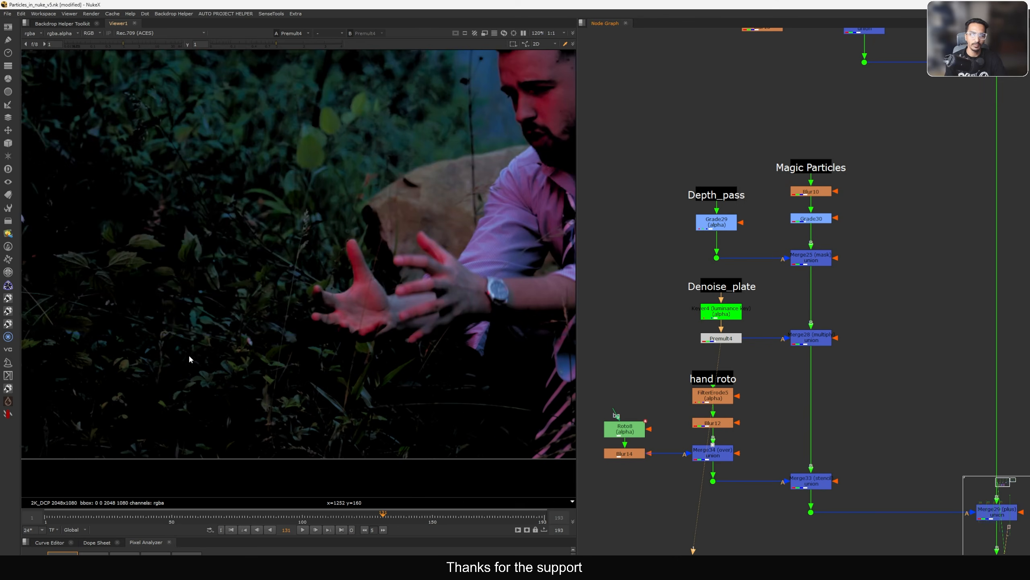
- View the lower branch's Merge28 multiply output and its Merge33 stencil output
click(812, 335)
key(1)
click(788, 399)
middle_drag(788, 401, 760, 308)
click(792, 382)
key(1)
click(808, 385)
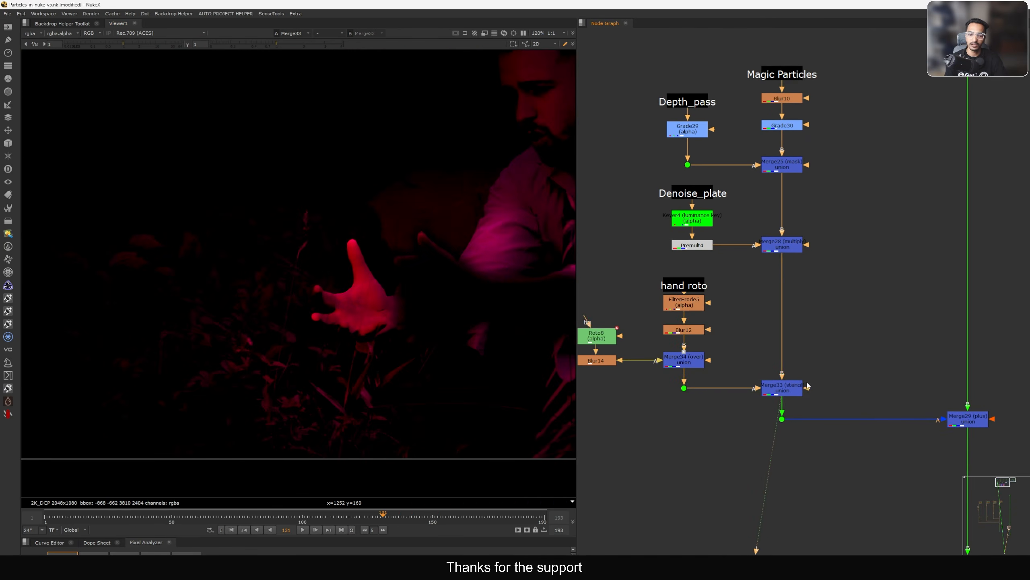
- Highlight the hand roto nodes feeding Merge33 and view the Merge29 plus result over the plate
middle_drag(856, 385, 789, 360)
middle_drag(734, 341, 838, 341)
drag(768, 237, 607, 375)
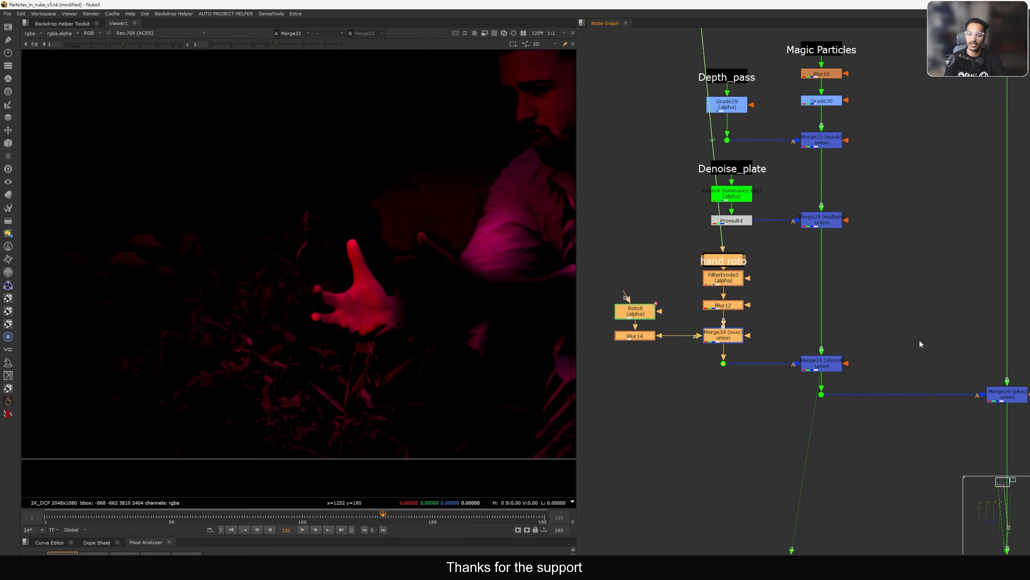
middle_drag(919, 341, 780, 313)
drag(798, 329, 979, 420)
key(1)
click(747, 331)
middle_drag(903, 347, 860, 339)
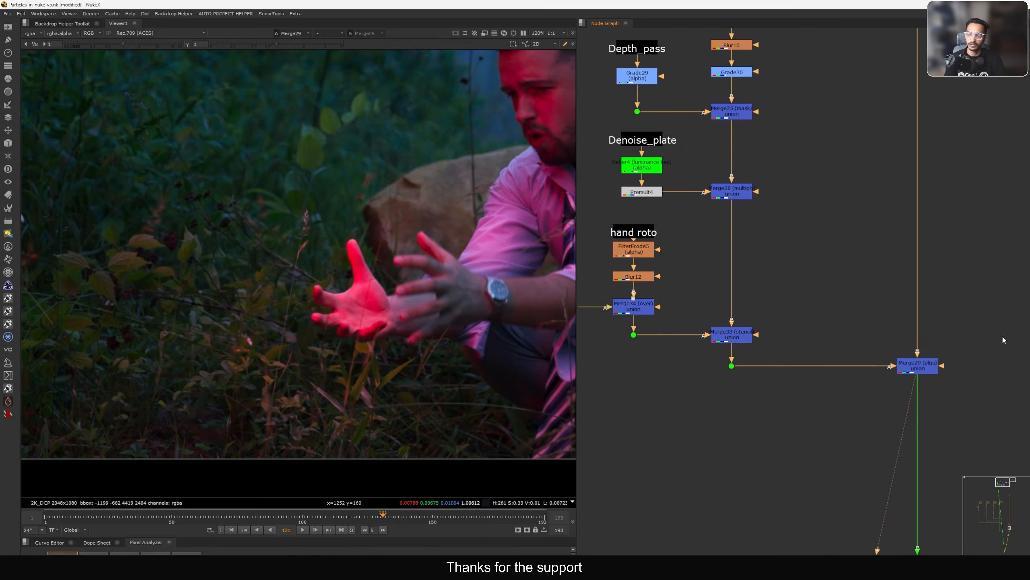
- Toggle Merge29 off and on repeatedly to compare the interactive light on the foliage below the hands up close
drag(1002, 337, 845, 383)
key(d)
key(d)
middle_drag(323, 395, 347, 363)
scroll(365, 357, up, 4)
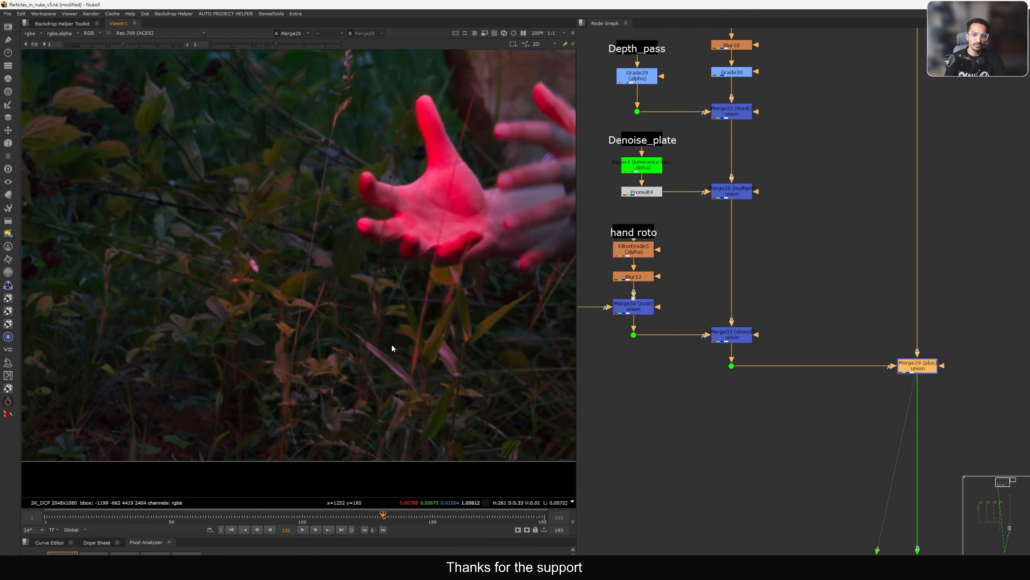
scroll(454, 357, up, 5)
key(d)
key(d)
key(d)
key(d)
key(d)
key(d)
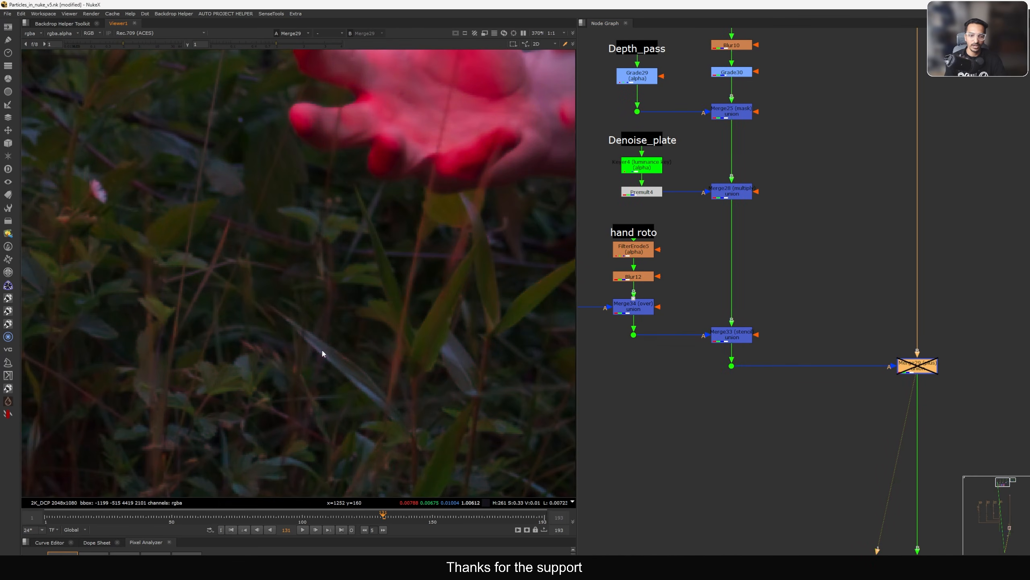
key(d)
key(d)
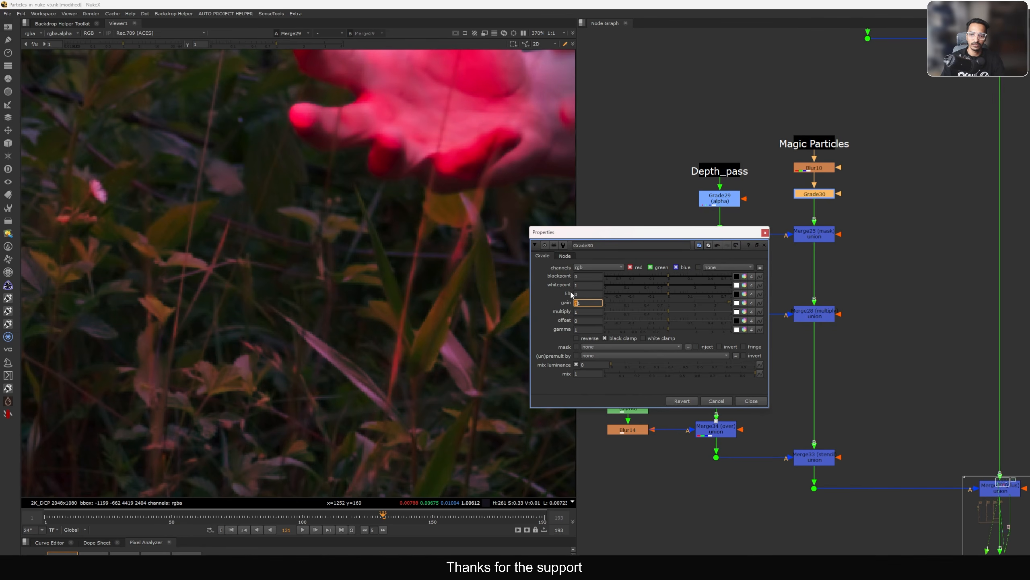
- Close the Grade30 properties and fit the full frame of the Merge29 result in the viewer
click(751, 402)
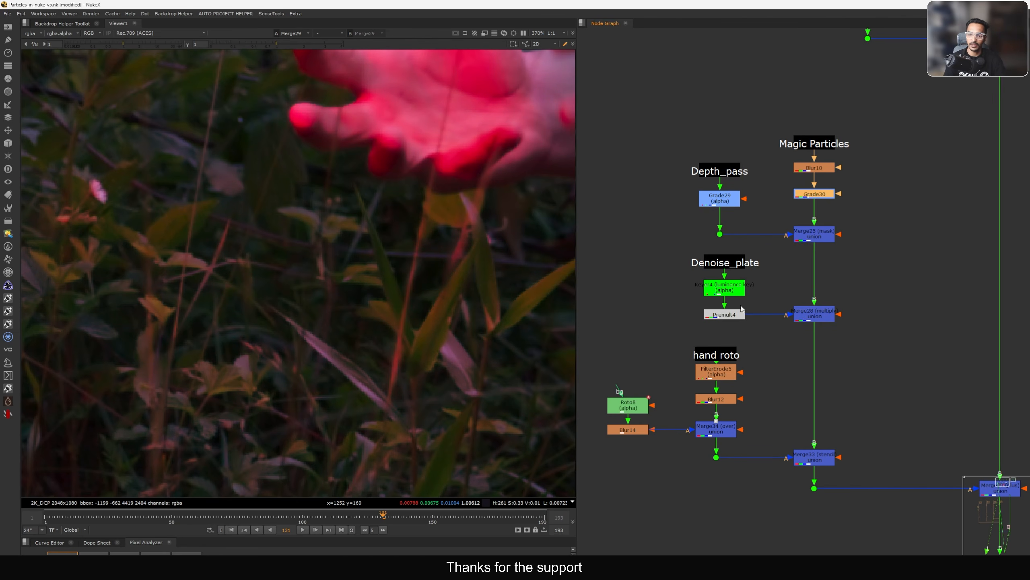
middle_drag(769, 345, 732, 315)
key(f)
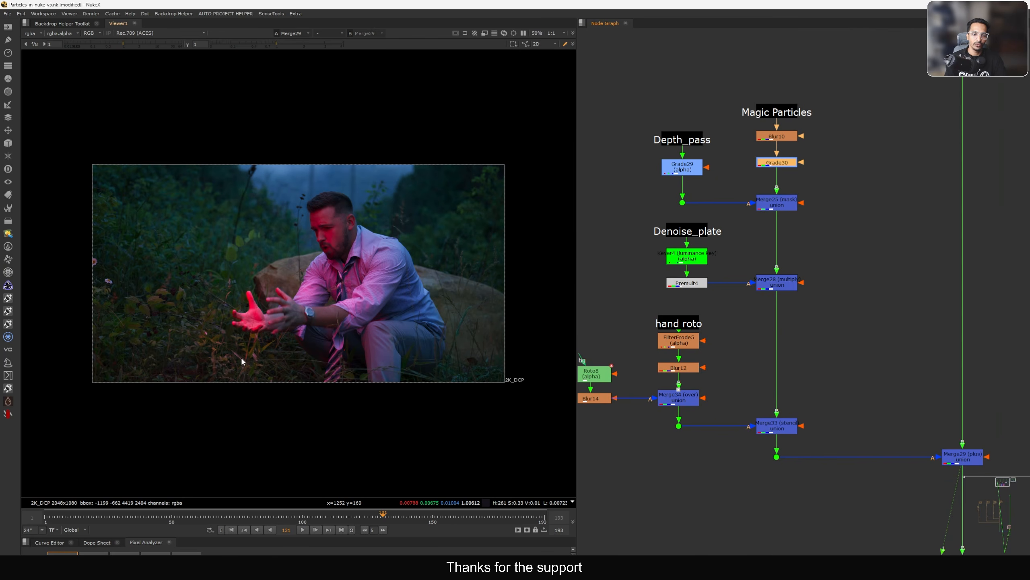
middle_drag(240, 356, 315, 326)
scroll(783, 385, down, 4)
- View the output of the particle merge below Merge29 up close around the glowing hands
middle_drag(801, 431, 739, 294)
drag(859, 416, 781, 474)
key(1)
middle_drag(777, 470, 806, 460)
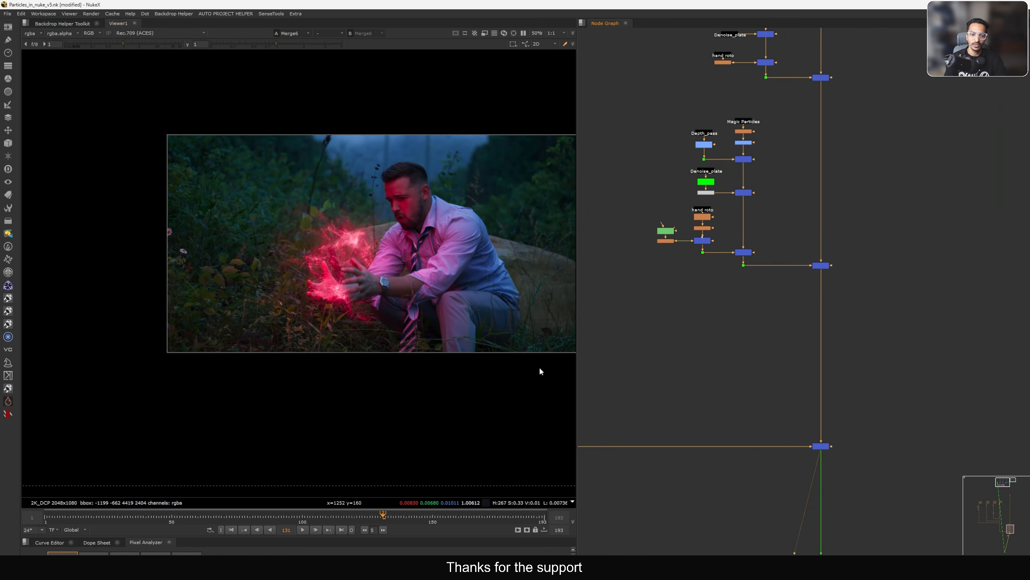
scroll(302, 323, up, 7)
mouse_move(332, 309)
middle_down()
mouse_move(302, 310)
mouse_move(379, 373)
mouse_move(245, 379)
middle_up()
scroll(377, 322, up, 4)
ctrl+click(344, 338)
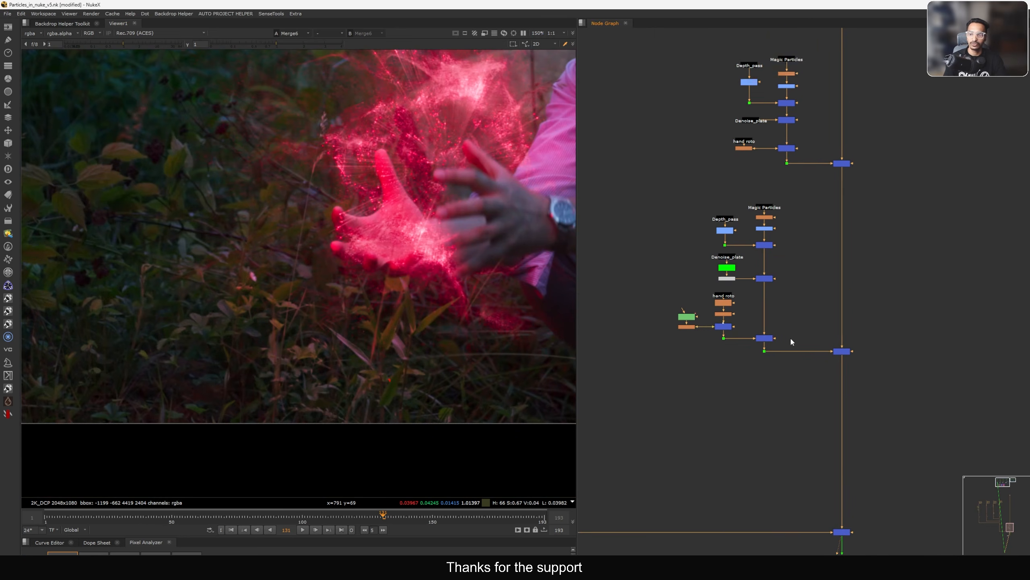
- Toggle the lower interactive light merge off and on under the particles, and examine the grass beneath the hands
middle_drag(791, 337, 799, 348)
drag(917, 131, 797, 343)
drag(910, 332, 775, 402)
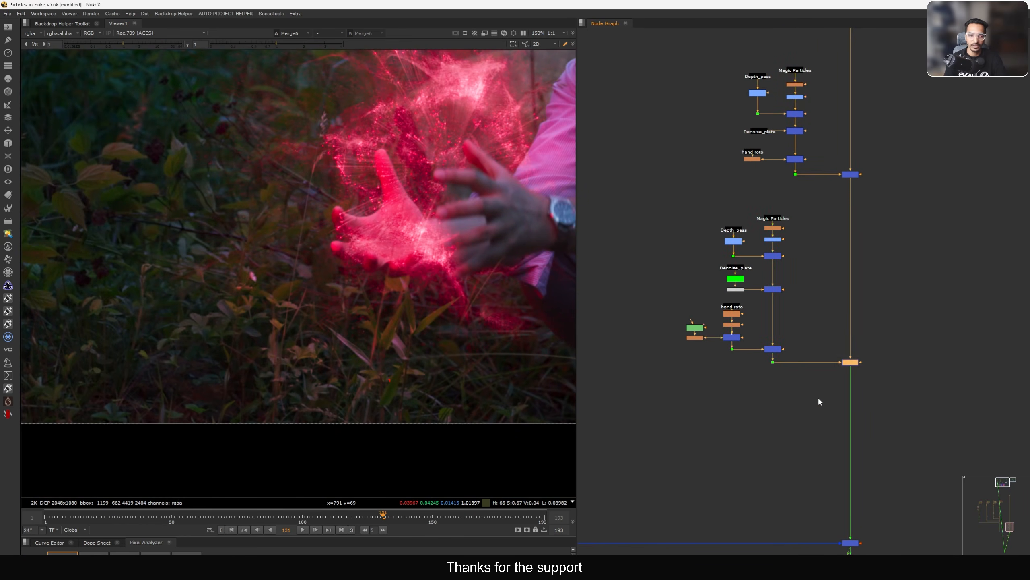
key(d)
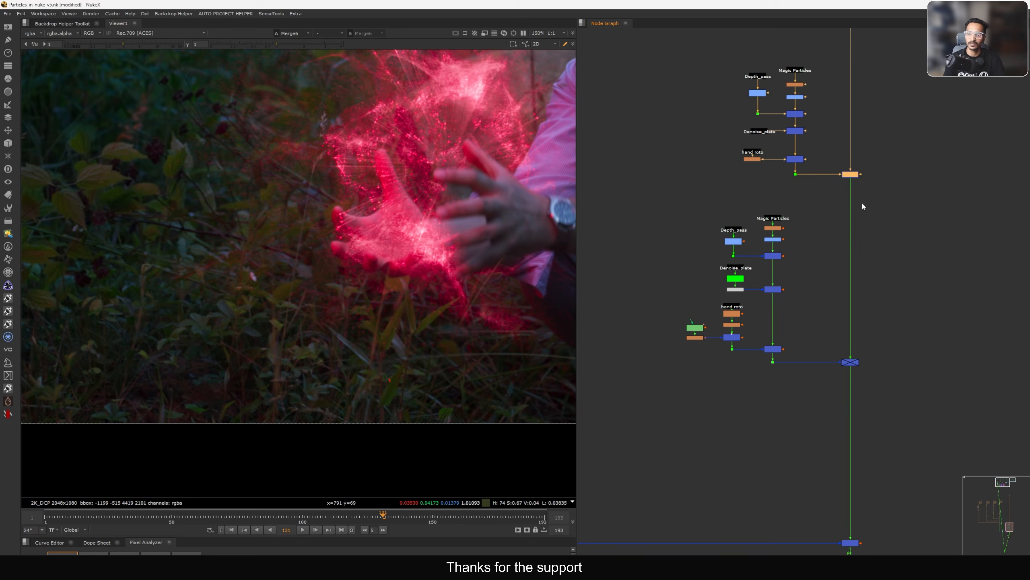
drag(941, 338, 815, 414)
key(d)
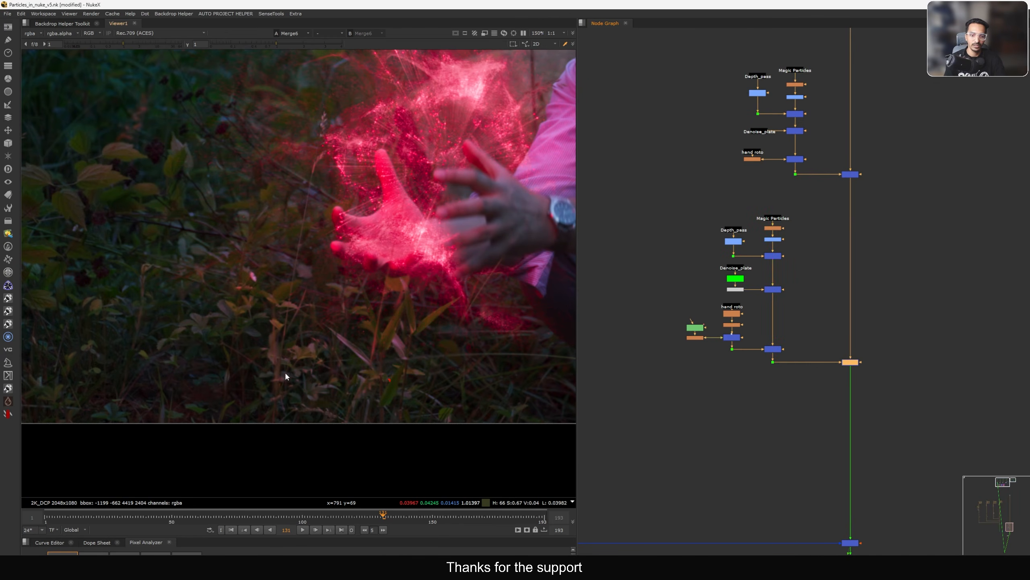
scroll(285, 373, up, 4)
scroll(357, 335, down, 3)
scroll(425, 307, up, 1)
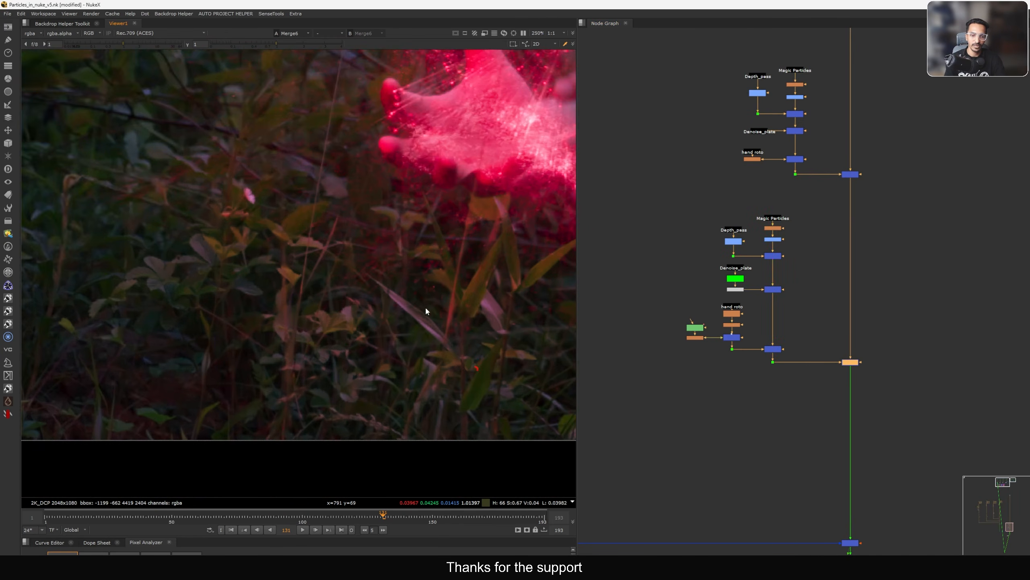
scroll(424, 308, up, 2)
- View the full frame at Merge29, at the particle merge below it and at the DasGrain node in turn
key(f)
drag(918, 330, 820, 412)
key(1)
click(816, 396)
middle_drag(815, 392, 783, 257)
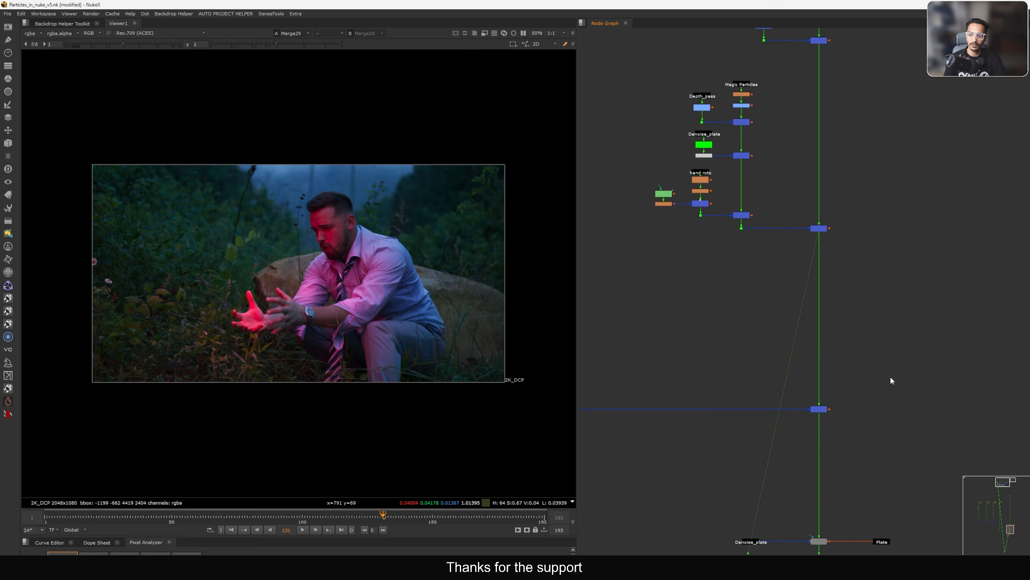
drag(890, 378, 783, 446)
key(1)
middle_drag(766, 465, 729, 268)
drag(806, 327, 766, 352)
key(1)
scroll(767, 354, up, 3)
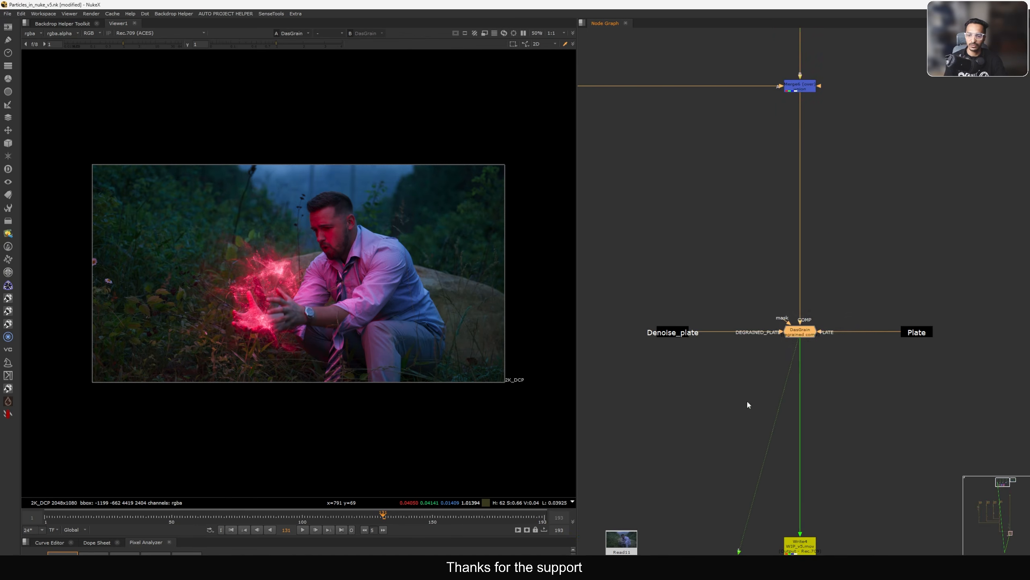
- View the rendered WIP_v5.mov in Read11 and play it from the first frame
middle_drag(748, 405, 796, 317)
drag(870, 391, 763, 463)
key(1)
middle_drag(749, 453, 802, 365)
middle_drag(685, 357, 758, 358)
click(742, 349)
key(1)
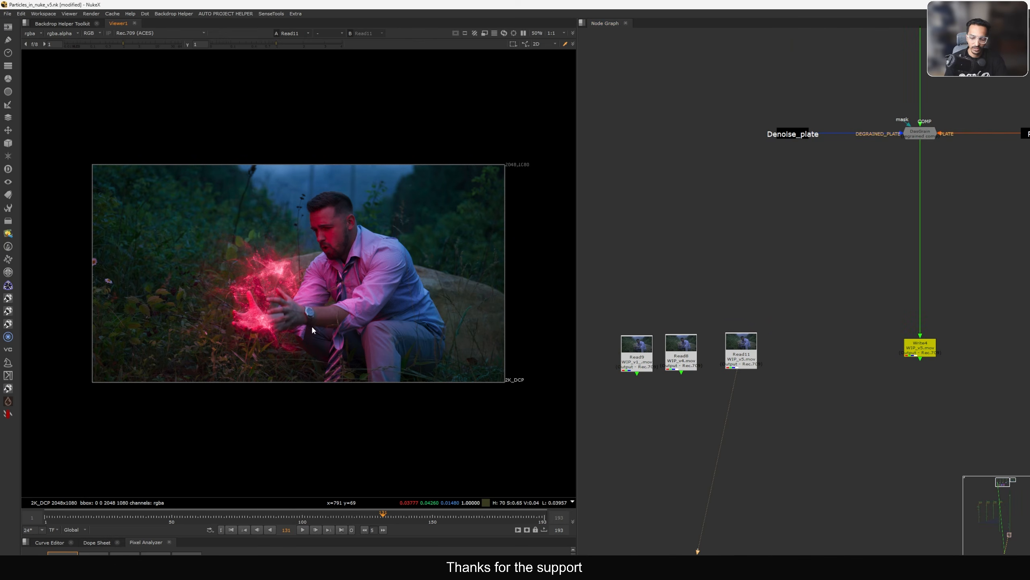
key(Home)
key(l)
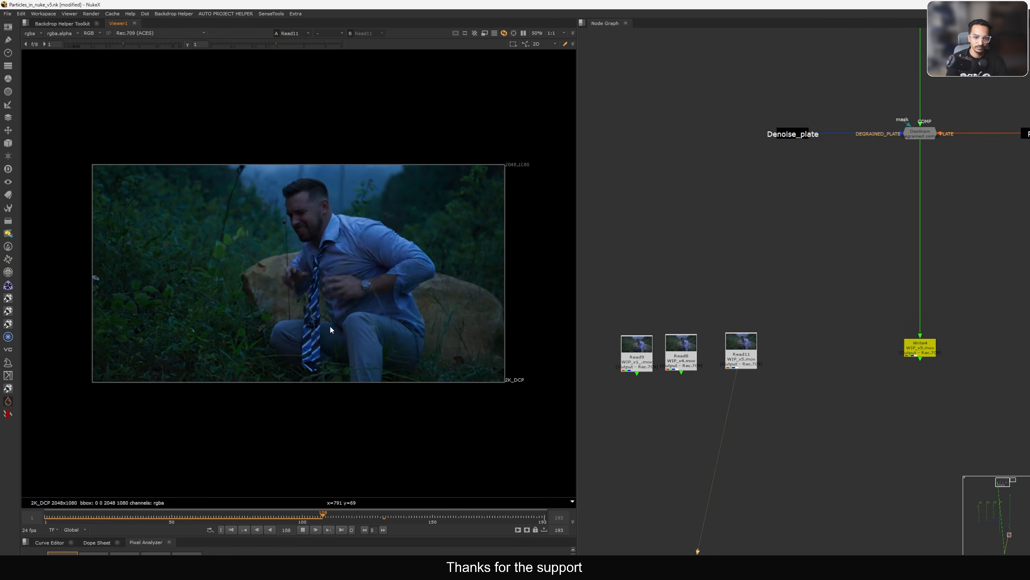
key(k)
scroll(286, 308, up, 1)
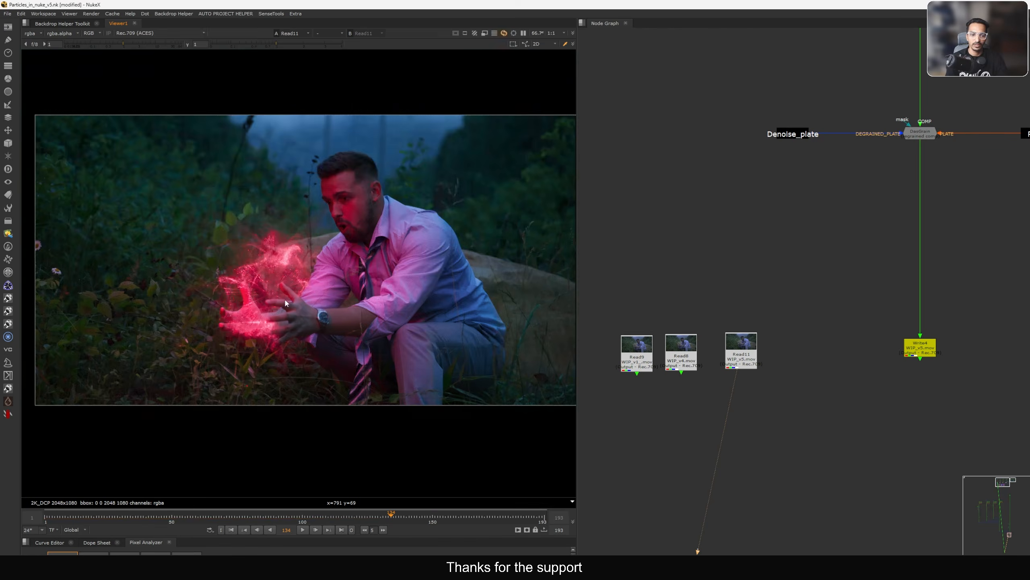
- Step backward and forward through the render's frames to examine the hand particles up close, and scrub to frame 174
scroll(293, 298, up, 1)
key(Left)
key(Left)
key(Left)
key(Left)
key(Left)
key(Left)
key(Left)
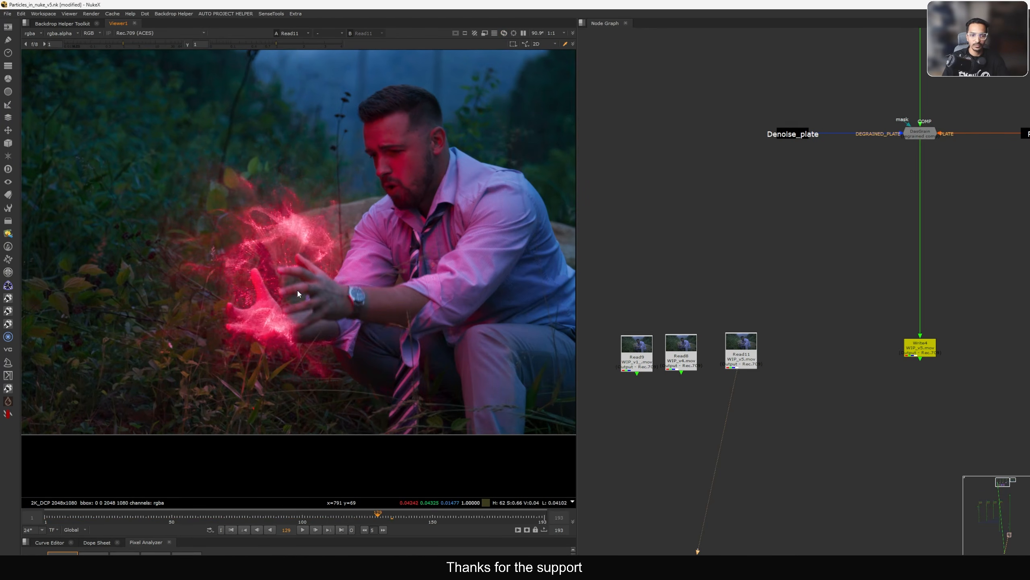
key(Right)
key(Right)
key(Right)
key(Right)
key(Right)
key(Right)
key(Right)
key(Right)
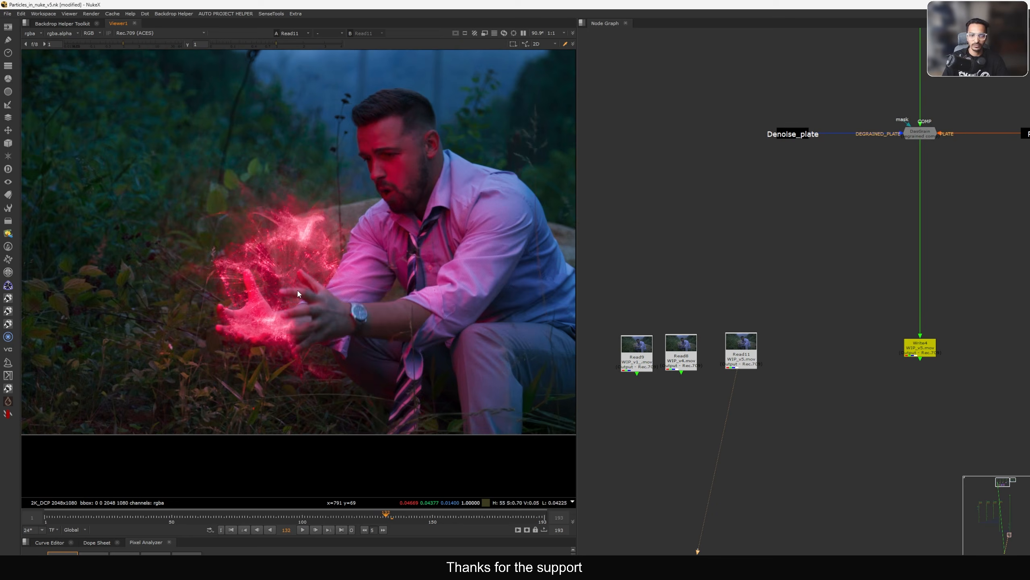
drag(396, 517, 494, 523)
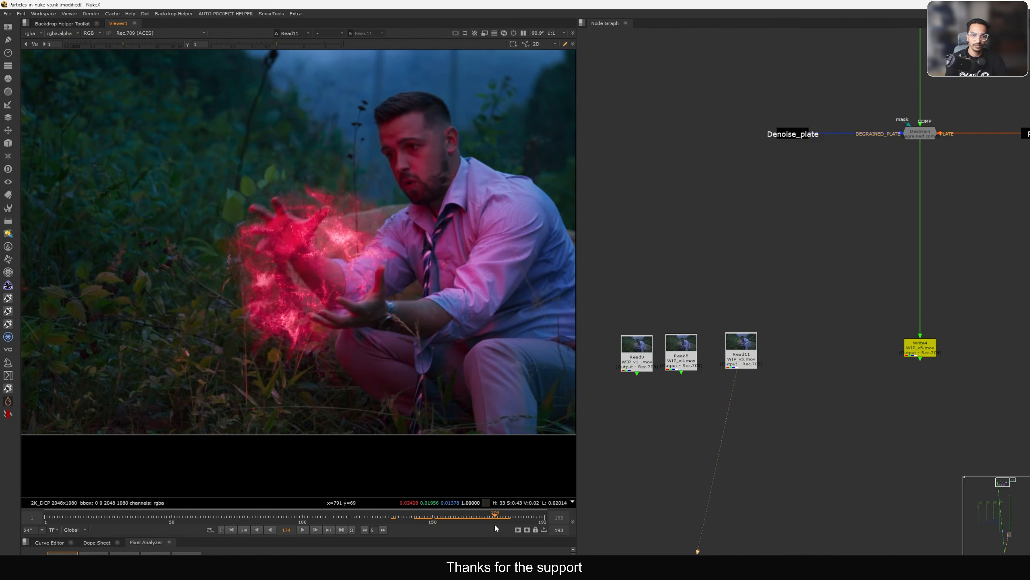
- View the DasGrain output and toggle both interactive light merges to compare the full frame with and without their light
drag(971, 108, 879, 201)
key(1)
scroll(844, 190, down, 5)
middle_drag(855, 82, 846, 213)
drag(879, 122, 822, 282)
key(d)
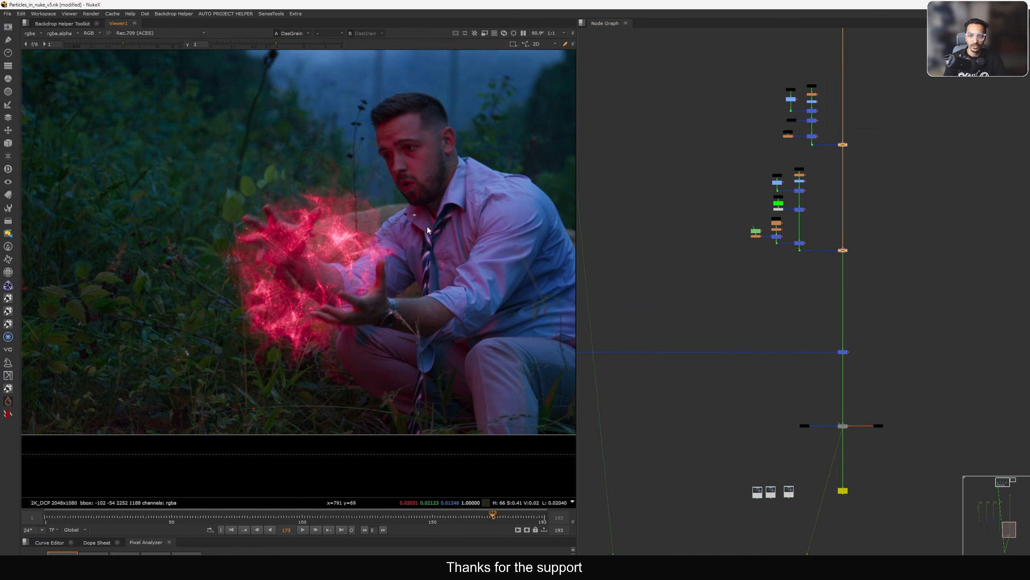
key(ctrl+z)
drag(437, 311, 439, 311)
key(d)
key(d)
key(d)
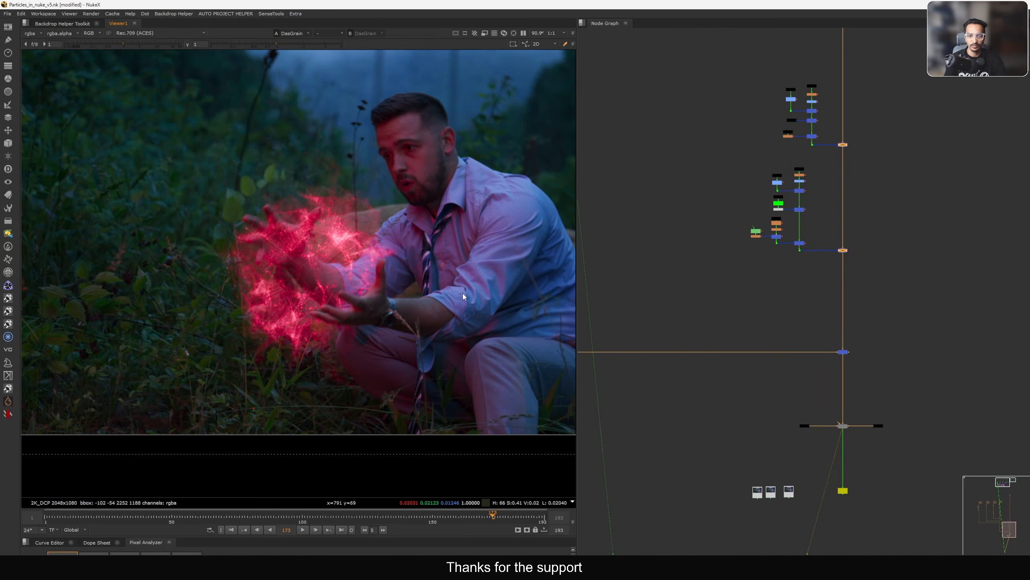
key(f)
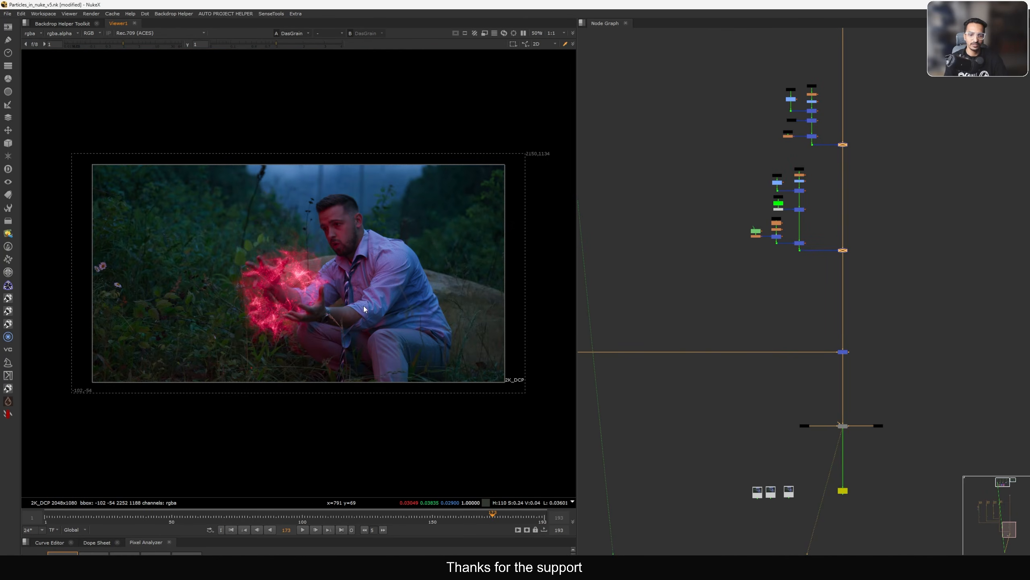
- Re-enable both interactive light merges and view the output of the particle merge below them
middle_drag(798, 329, 779, 305)
drag(898, 303, 724, 485)
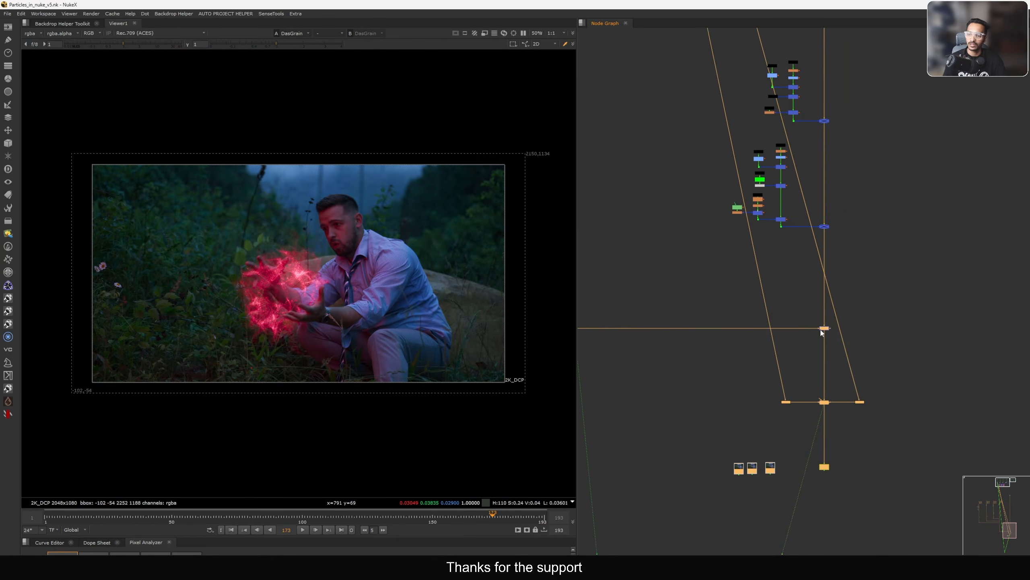
drag(823, 329, 823, 330)
drag(882, 97, 805, 246)
key(d)
click(827, 327)
key(1)
click(805, 354)
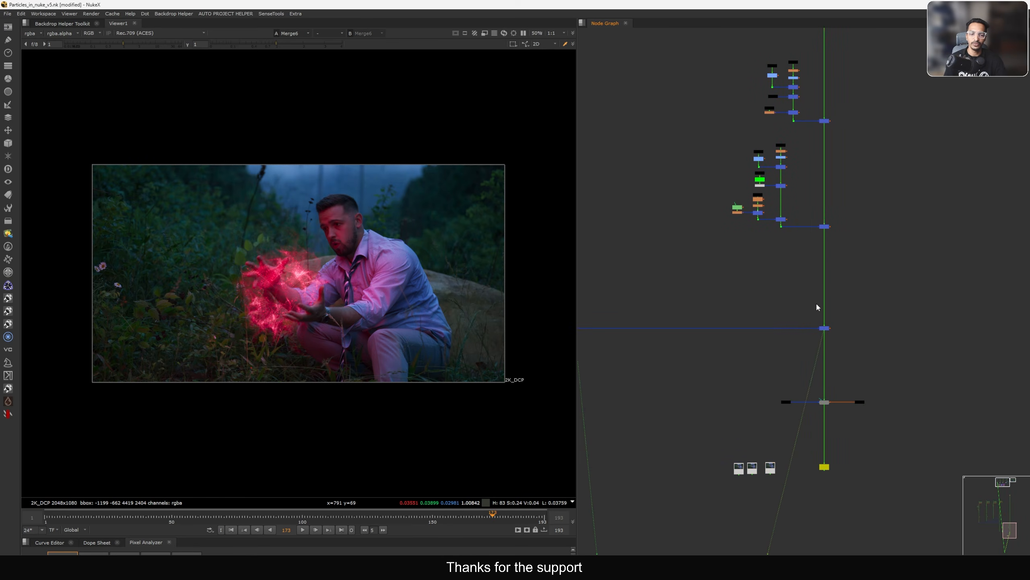
- Play the Read11 render to examine the particles around the hands up close, and scrub back to frame 91
middle_drag(781, 377, 780, 302)
scroll(772, 395, up, 6)
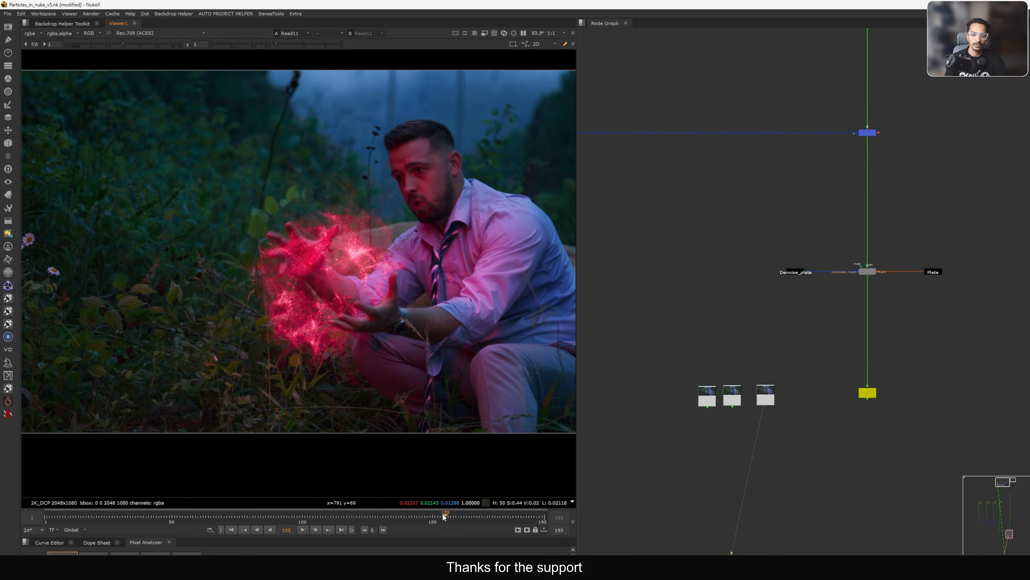
click(302, 529)
scroll(323, 307, up, 3)
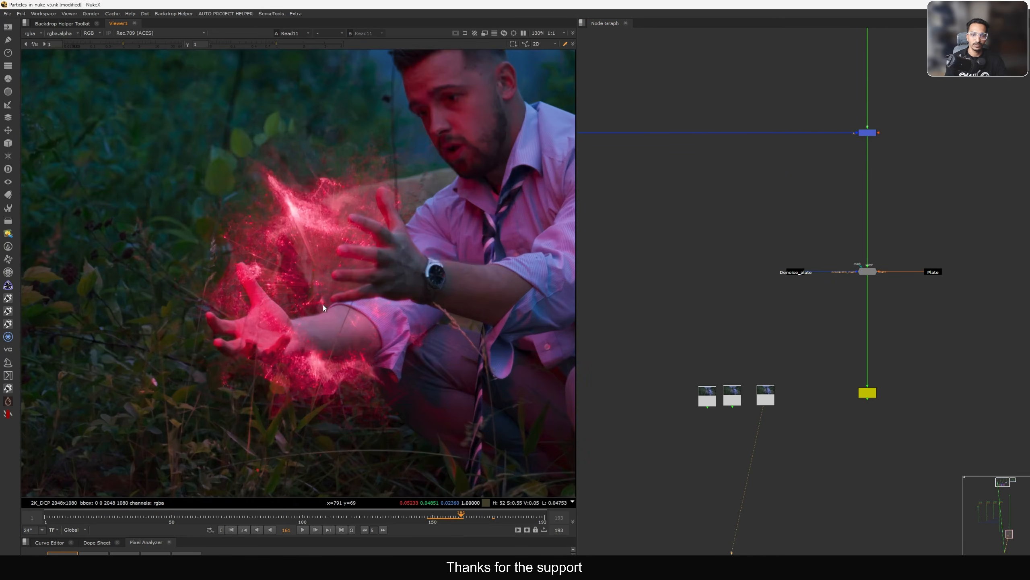
drag(449, 518, 279, 528)
- Create an automatic contact sheet from the five particle renders in the bin and play it
scroll(750, 399, down, 6)
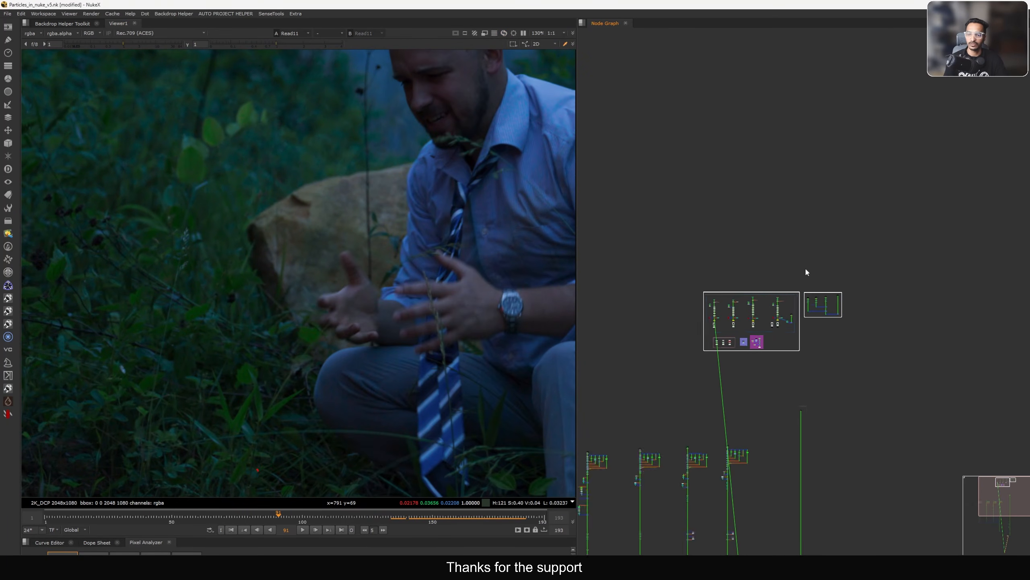
scroll(806, 272, up, 8)
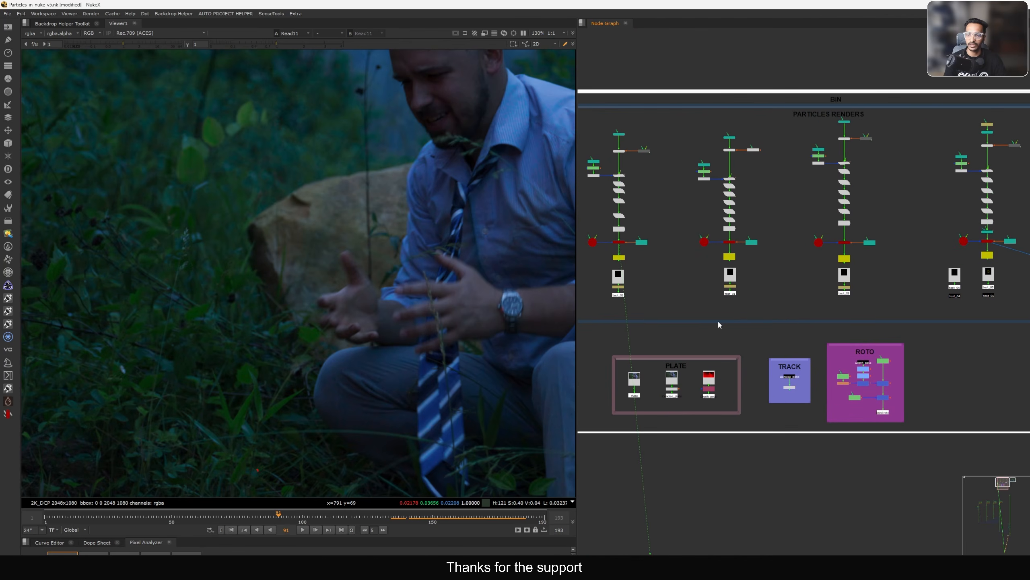
drag(610, 305, 984, 291)
key(Tab)
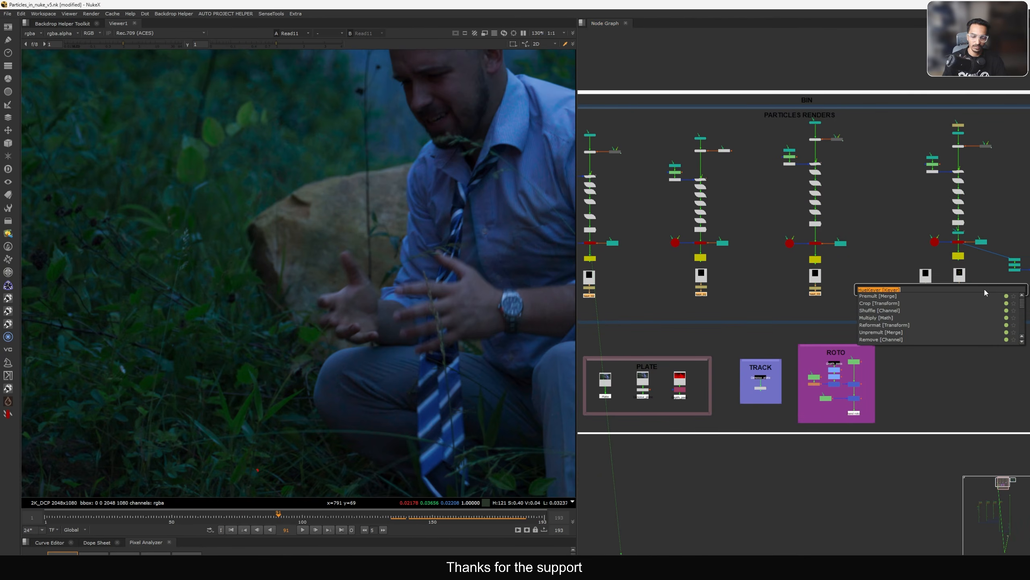
text(contact)
key(Return)
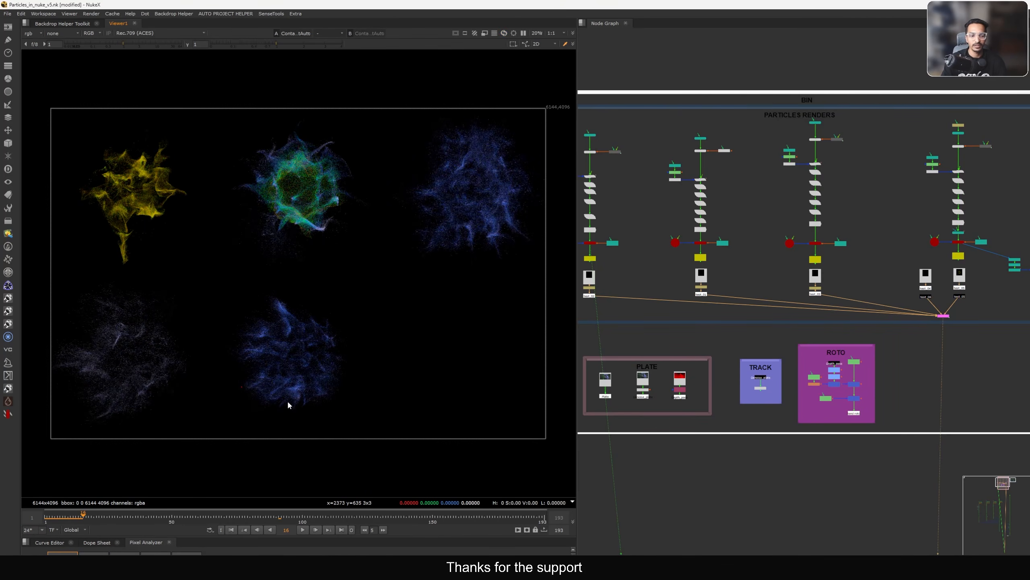
key(l)
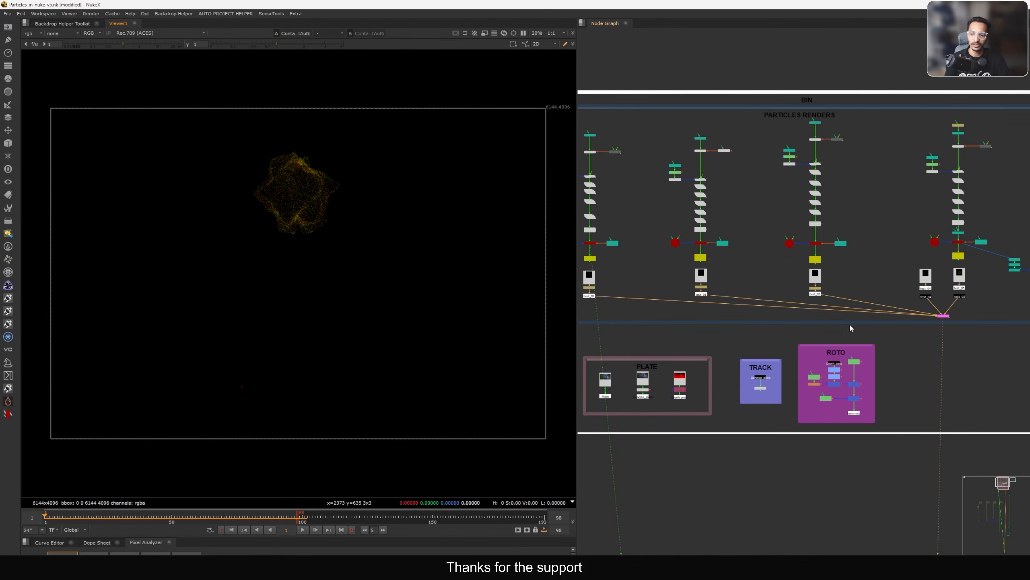
- Delete the contact sheet node from the particle renders and fit the whole script in the node graph
drag(947, 320, 942, 326)
key(Delete)
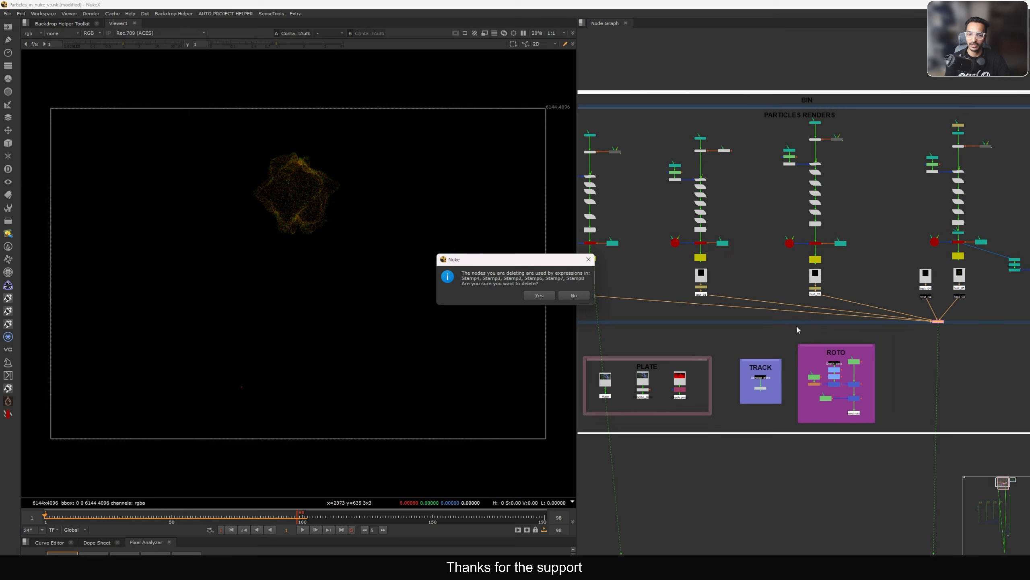
click(548, 297)
key(f)
key(f)
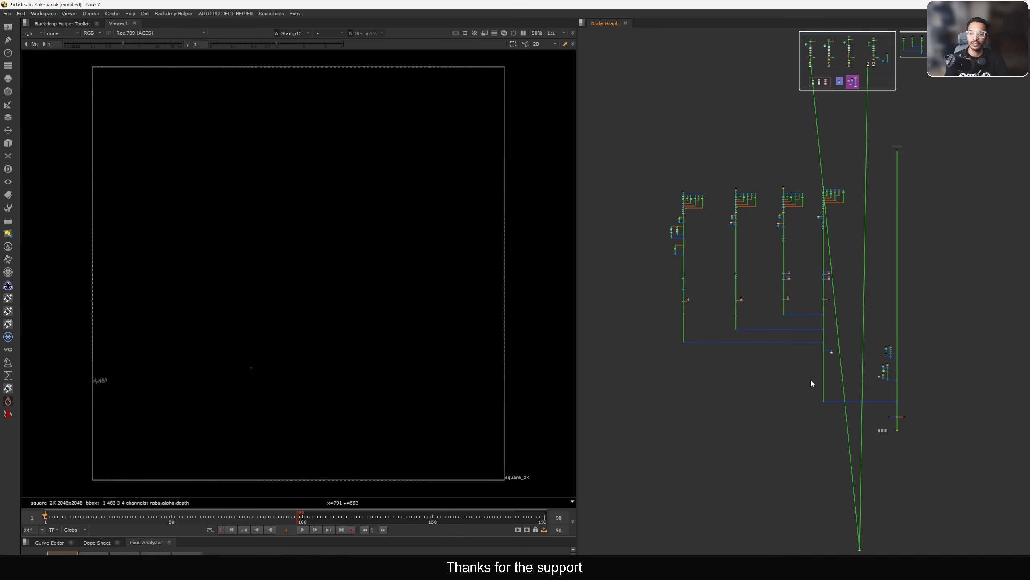
- Highlight all the comp branches below the bin in the node graph overview
middle_drag(904, 430, 844, 373)
middle_drag(815, 272, 818, 372)
scroll(760, 109, up, 3)
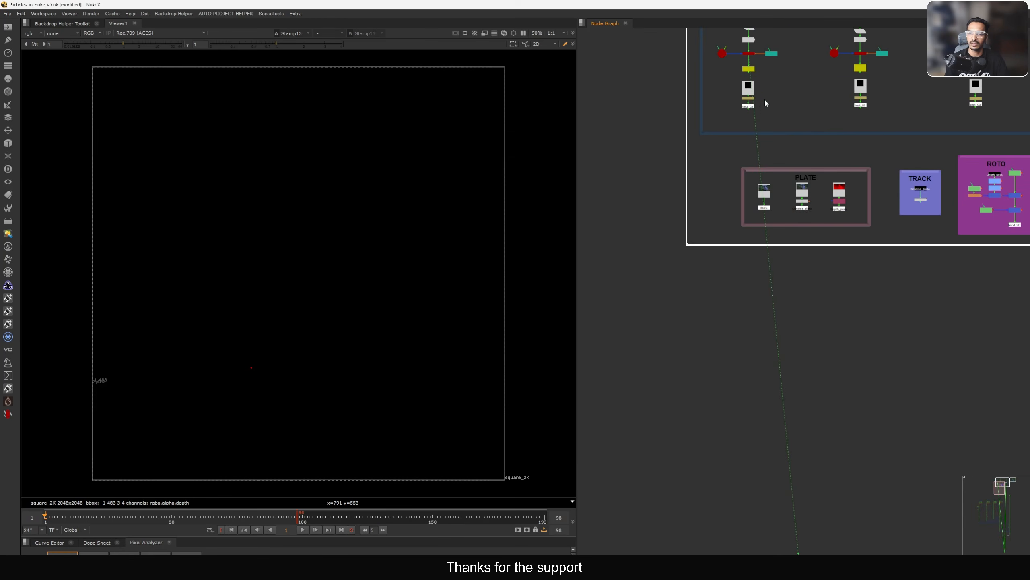
scroll(765, 98, down, 6)
drag(688, 139, 863, 290)
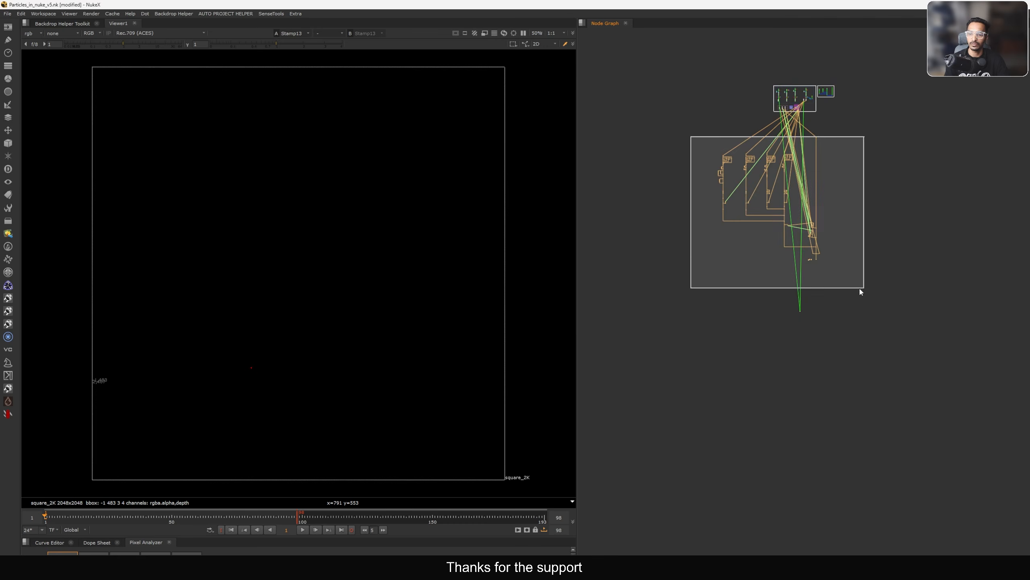
- Play the Read11 render forward and backward to review the particles around the hands, and stop on frame 27
scroll(846, 244, up, 5)
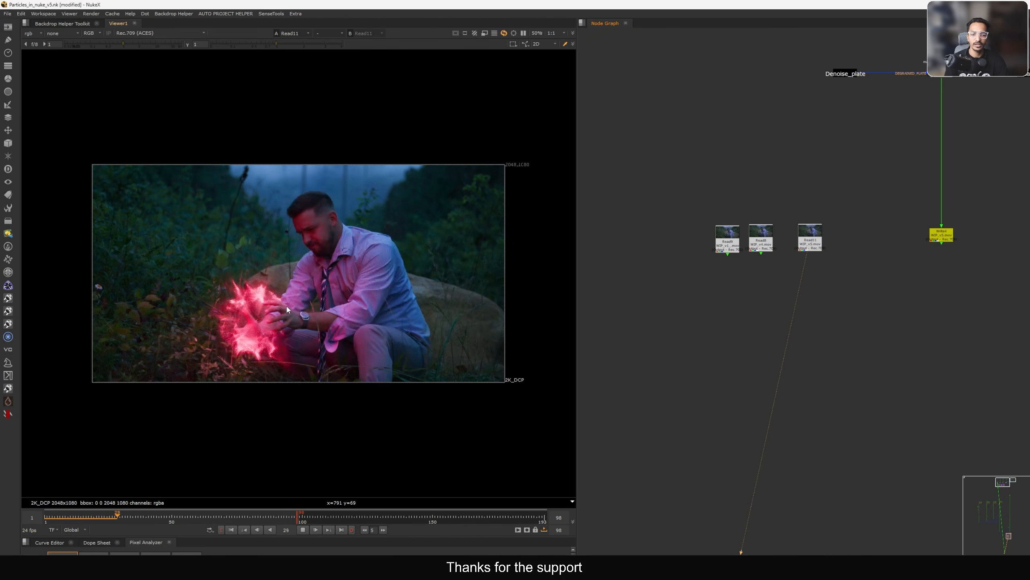
key(k)
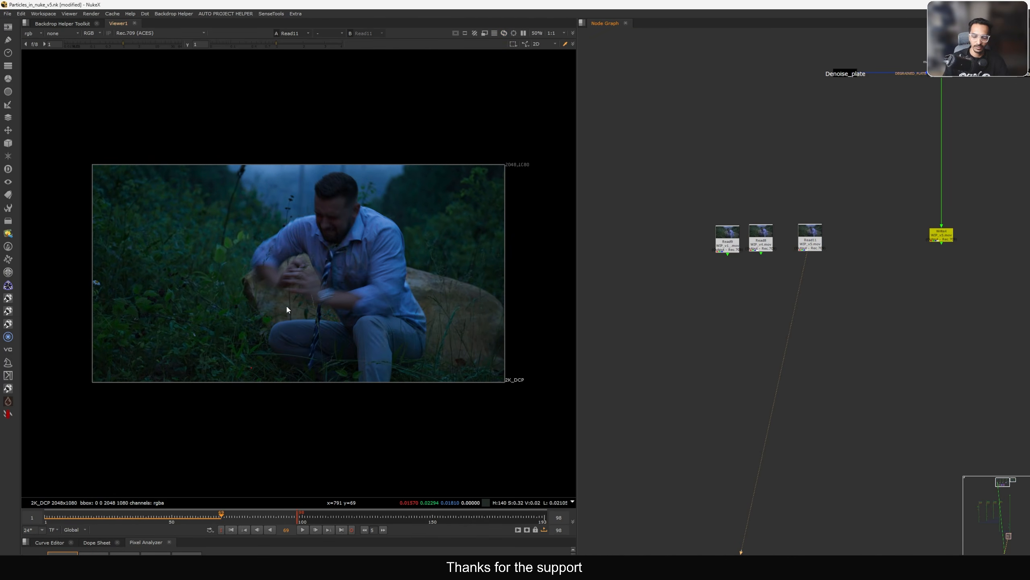
key(Left)
key(Left)
key(Left)
key(Left)
key(Left)
key(j)
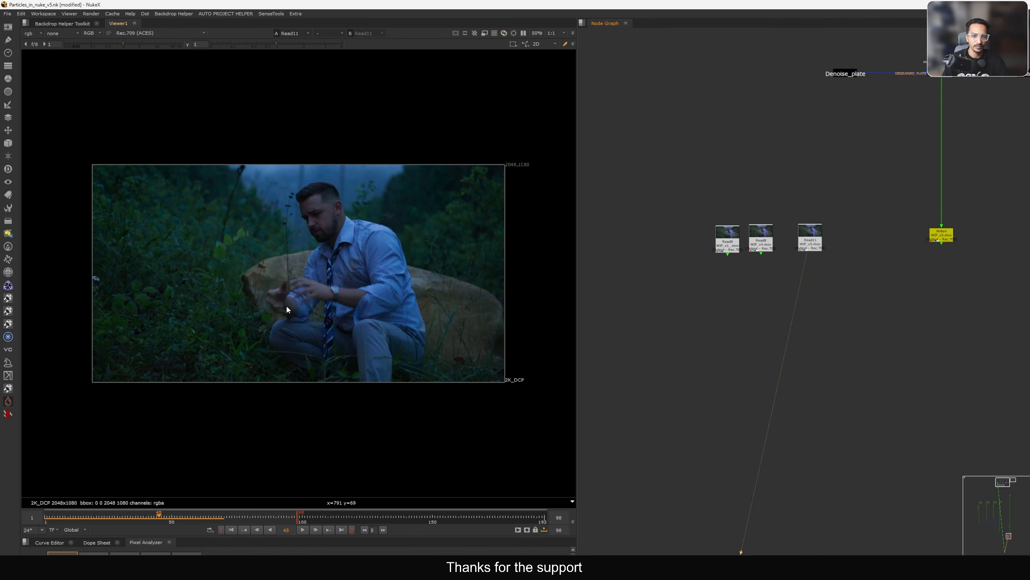
key(l)
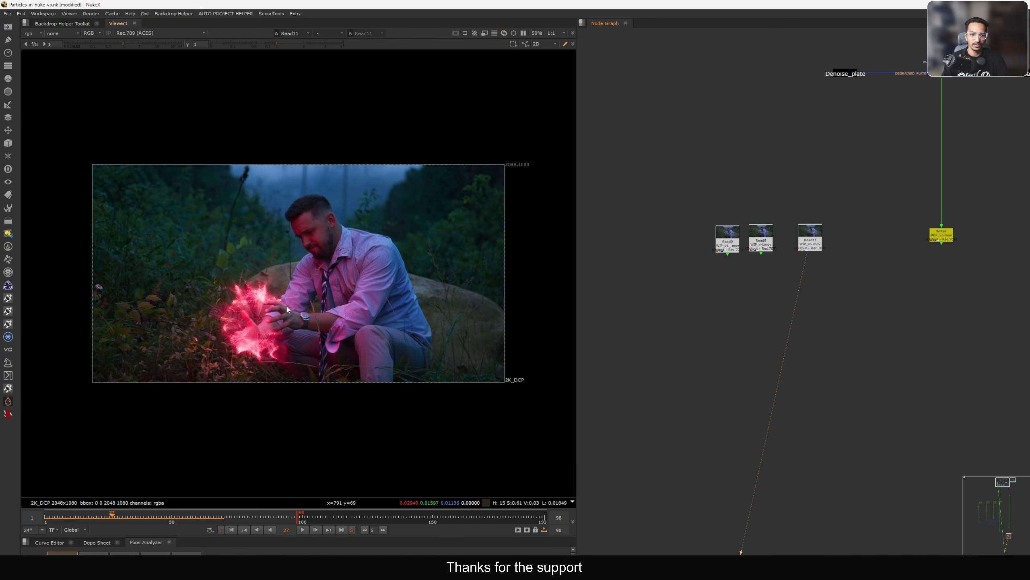
- Examine the particles on the hands close up and show the Merge6 output above DasGrain in the viewer
scroll(247, 376, up, 4)
scroll(223, 324, up, 3)
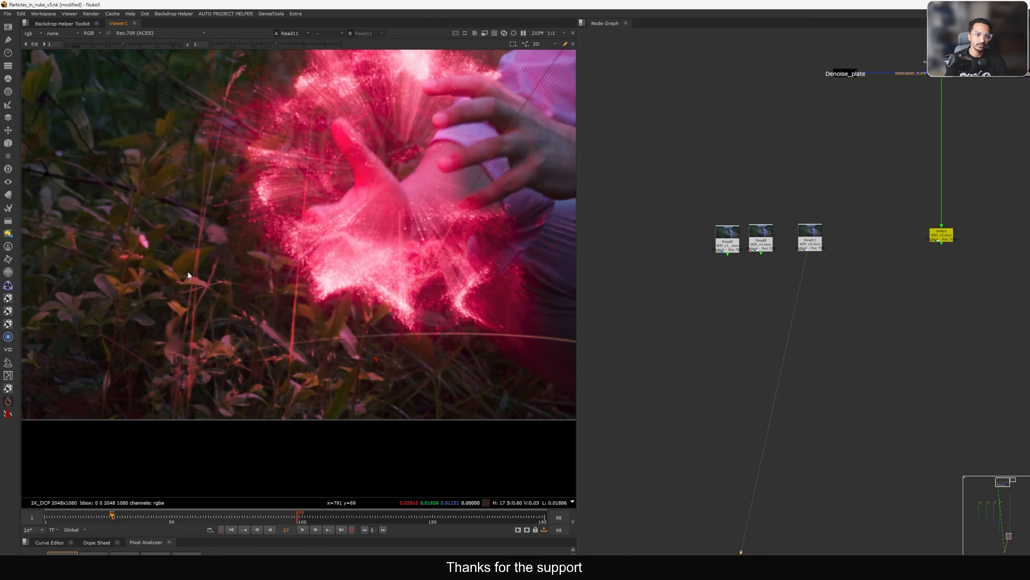
middle_drag(333, 336, 339, 336)
middle_drag(831, 222, 827, 223)
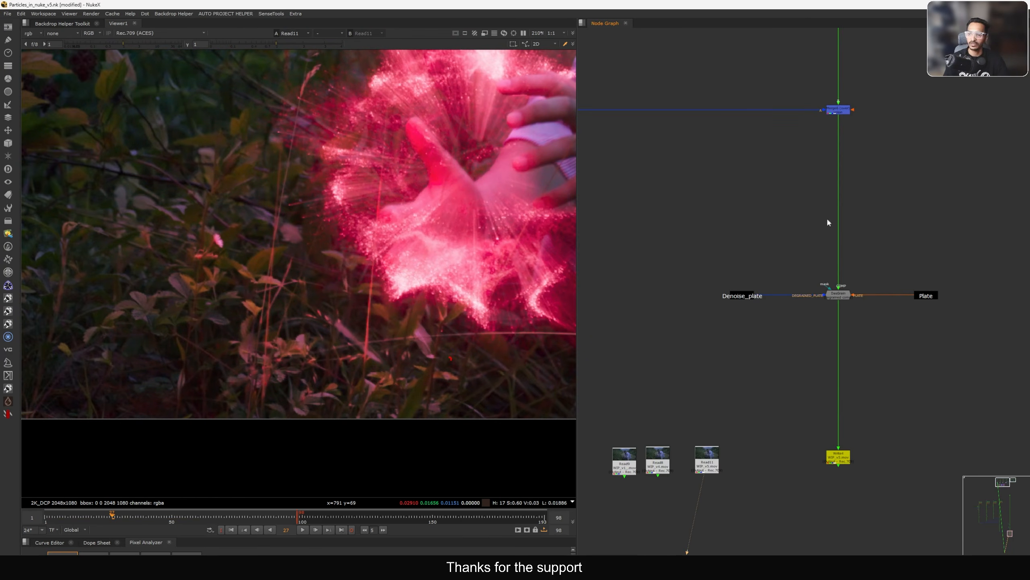
middle_drag(765, 171, 808, 285)
drag(909, 199, 836, 251)
key(1)
middle_drag(776, 167, 764, 455)
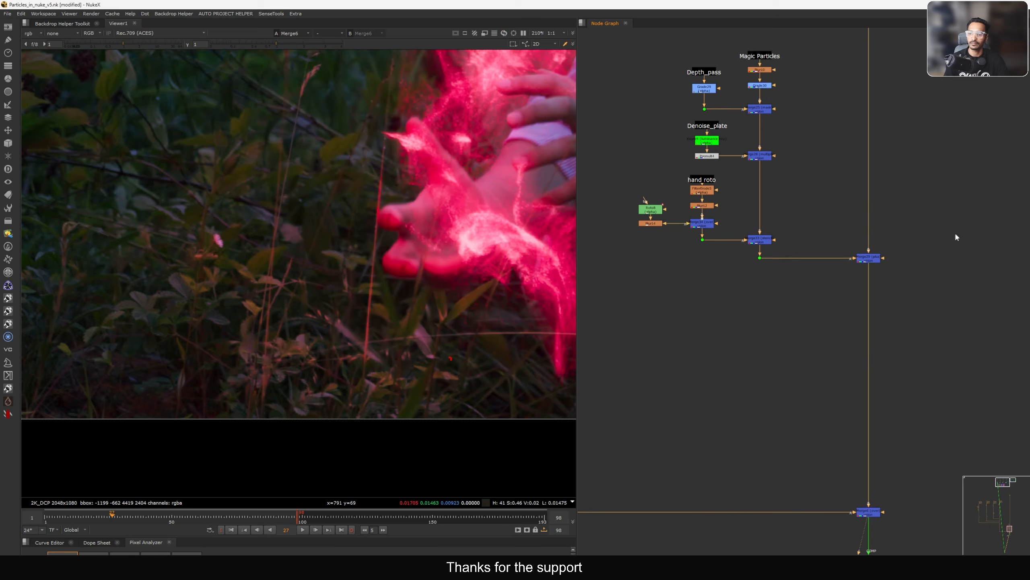
- Disable and re-enable the merge that adds the Magic Particles branch to the main comp
drag(966, 224, 844, 317)
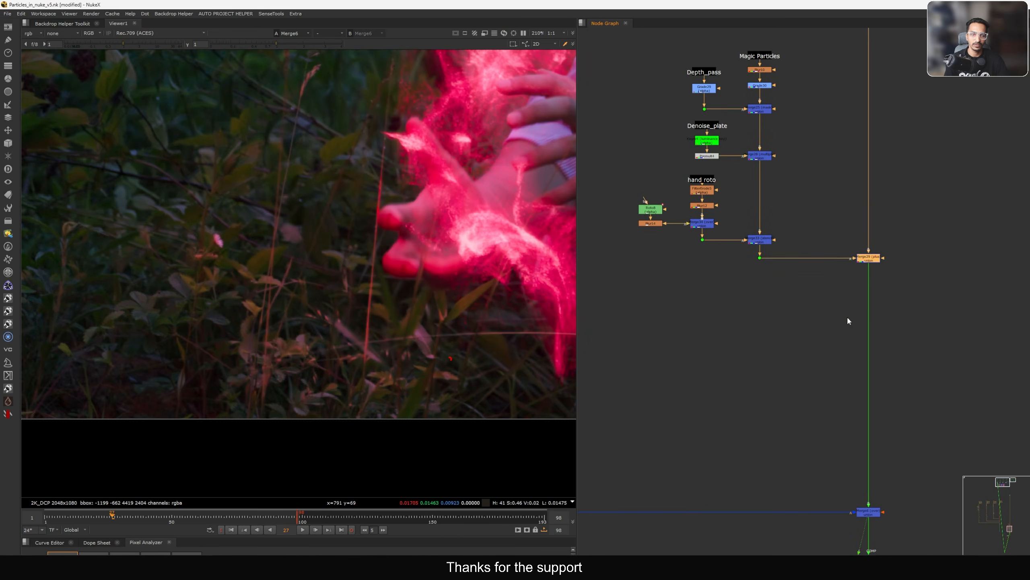
key(d)
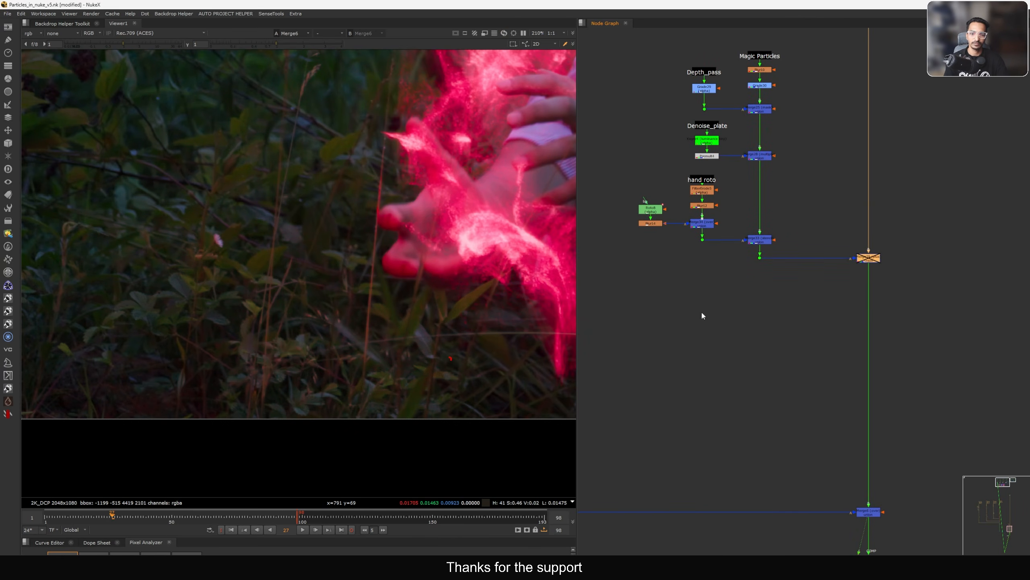
key(d)
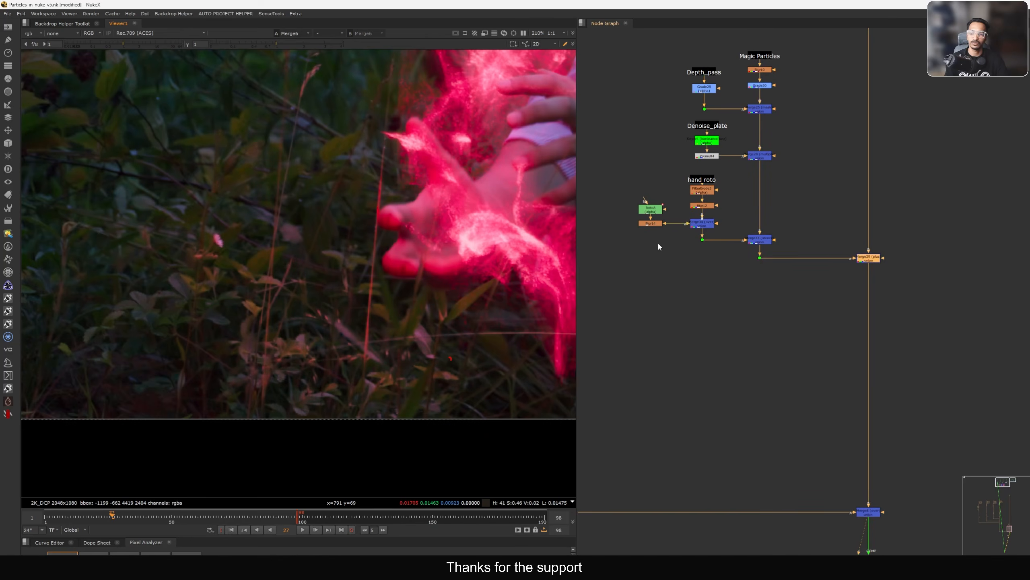
- Inspect the ellipse shape of Roto8, and toggle the hand roto branch's Merge34 off and back on
double_click(651, 209)
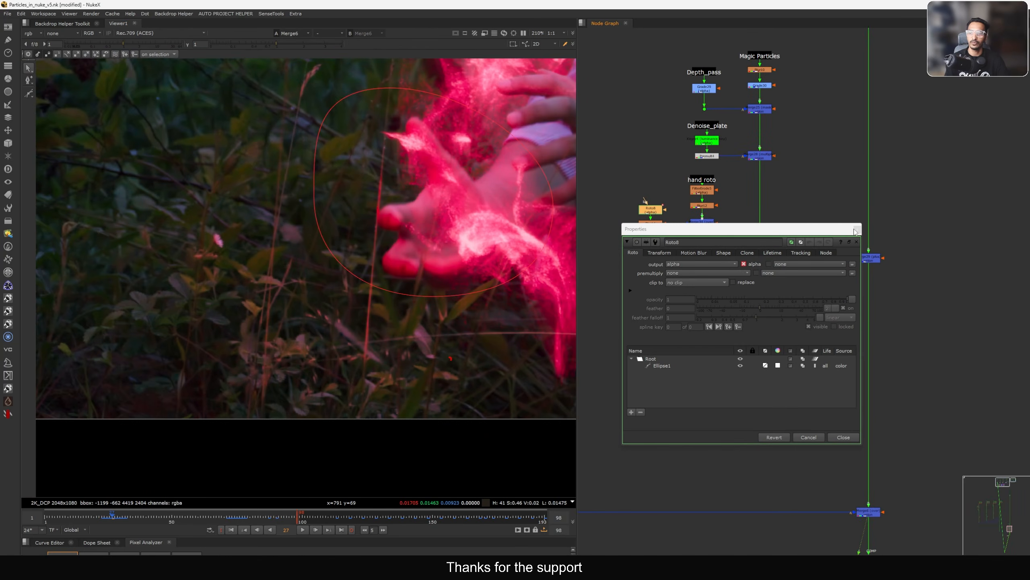
click(854, 232)
click(868, 257)
click(706, 223)
key(d)
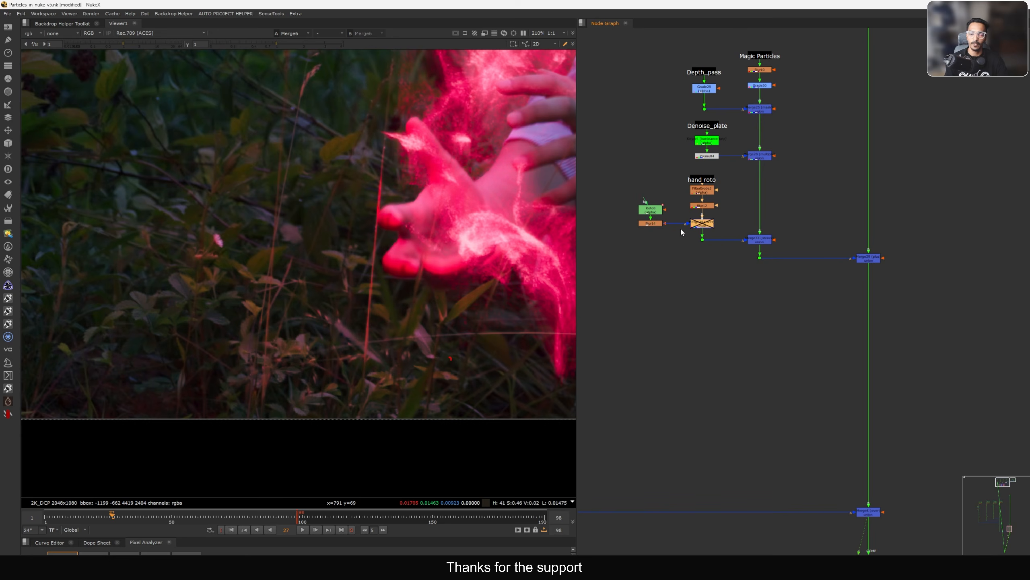
key(d)
scroll(681, 232, up, 3)
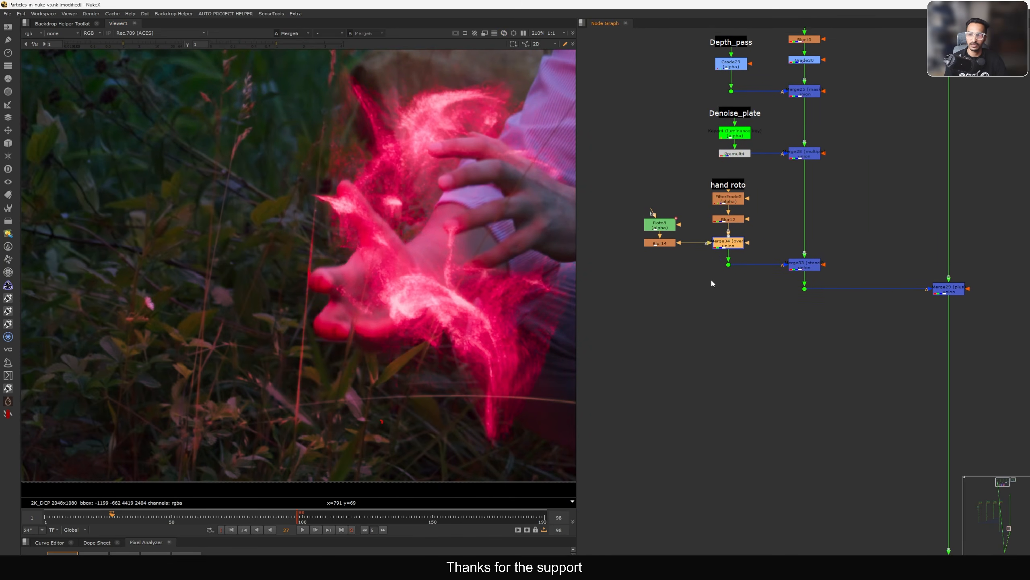
scroll(726, 253, up, 2)
- Show Merge29 with the full frame fitted, and toggle the merge off and on to compare with and without the particles
key(f)
middle_drag(874, 301, 754, 266)
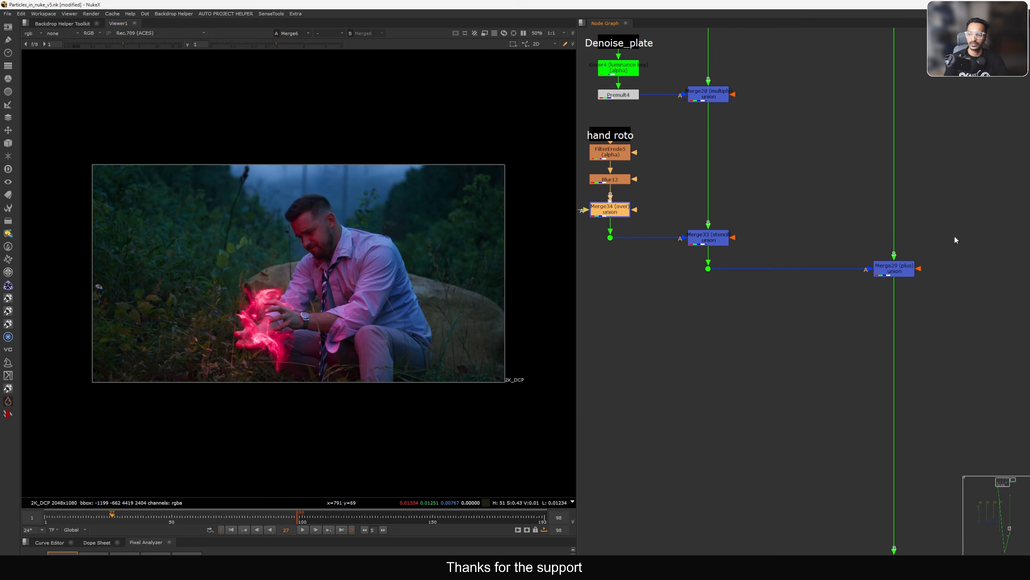
click(897, 268)
key(1)
key(d)
scroll(818, 335, down, 5)
middle_drag(835, 353, 817, 293)
drag(845, 211, 774, 265)
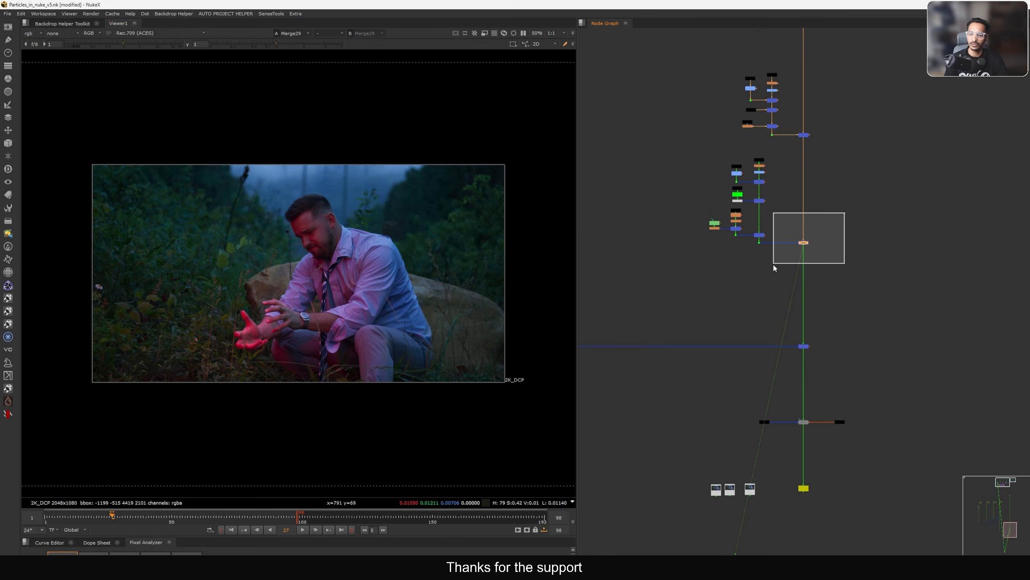
key(d)
- Compare the Merge6 output with the Read11 render in the viewer at frame 27
drag(845, 321, 771, 367)
key(1)
middle_drag(718, 333, 735, 339)
scroll(338, 351, up, 3)
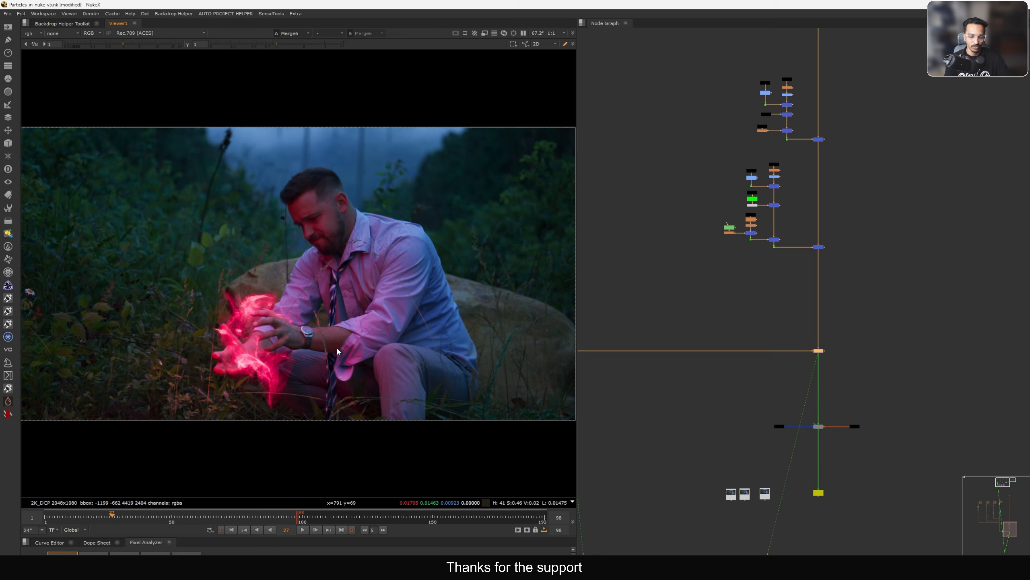
middle_drag(780, 458, 772, 443)
click(758, 479)
key(1)
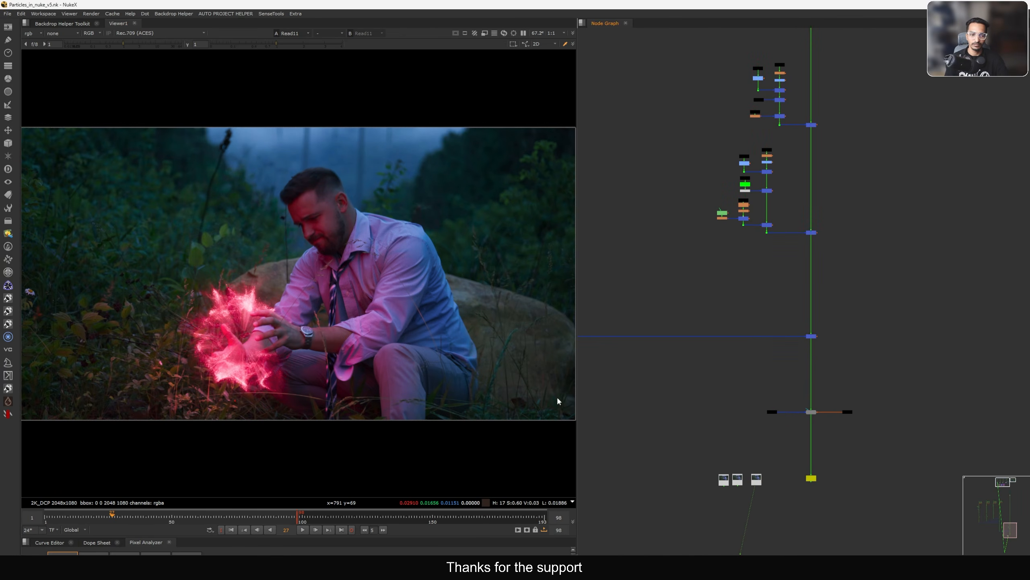
click(811, 336)
key(1)
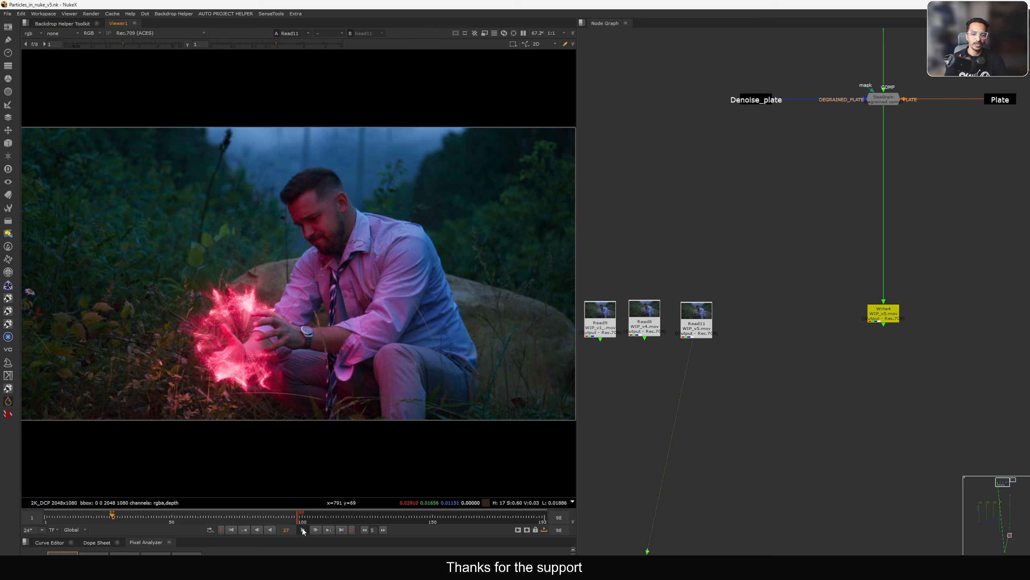
- Play the Read11 render from the first frame, extending the playback range to frame 193 and skipping ahead near the end
click(303, 529)
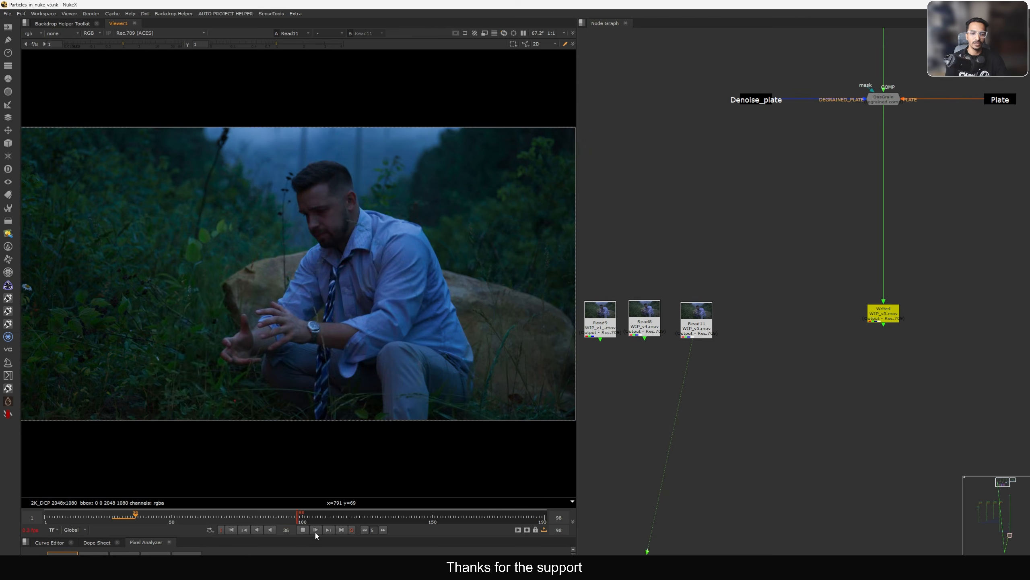
click(303, 530)
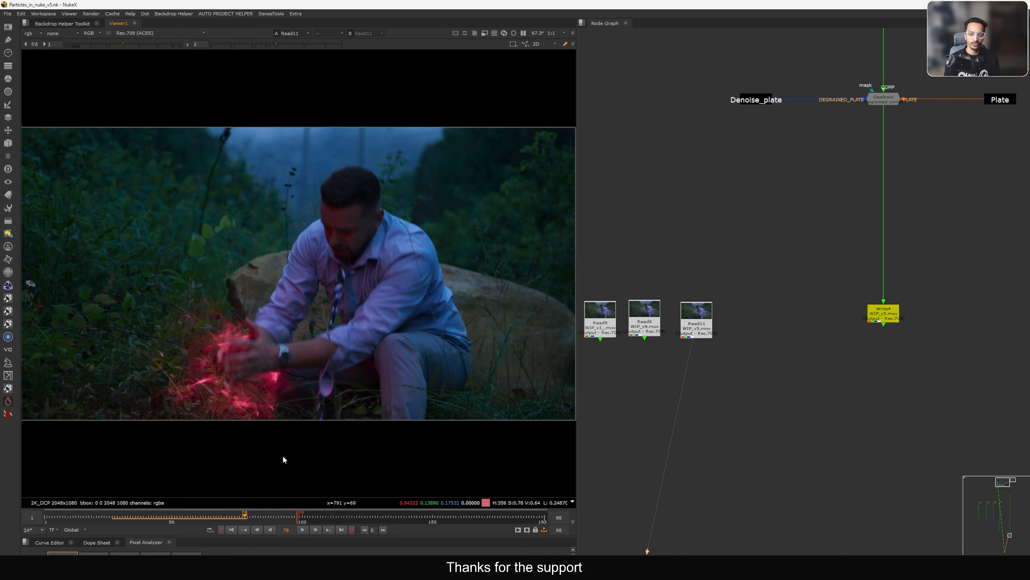
key(Home)
key(l)
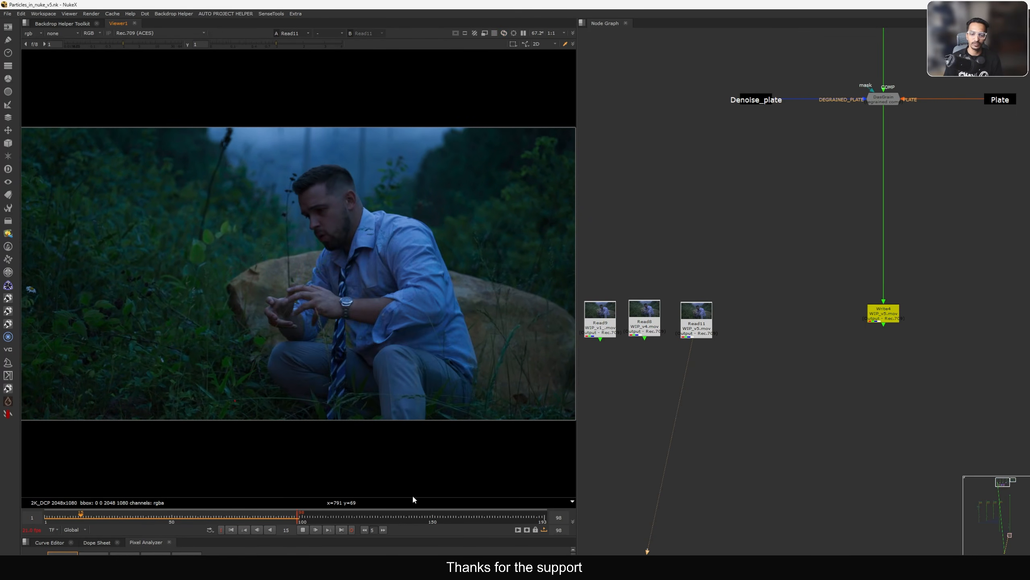
click(544, 529)
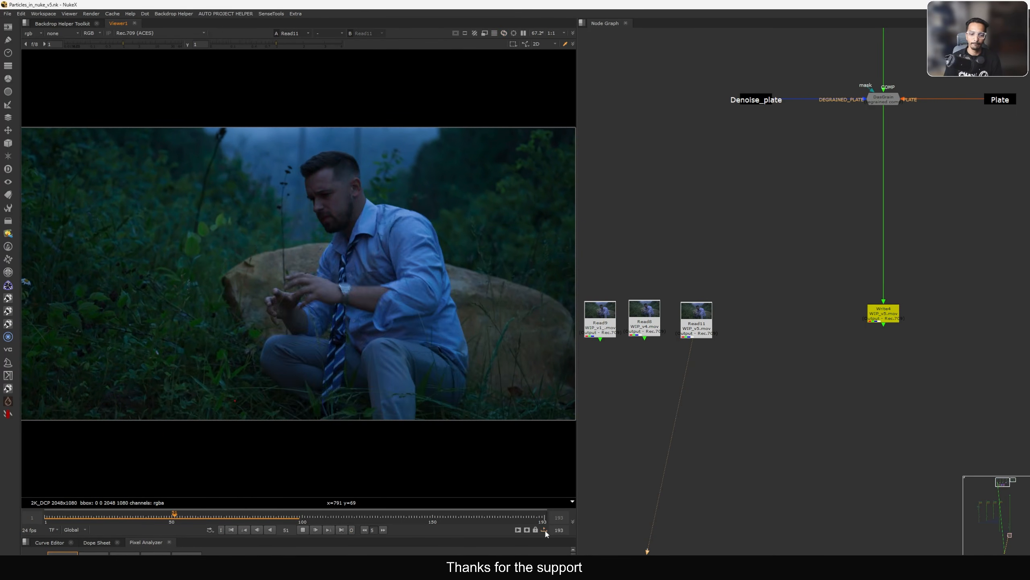
click(520, 517)
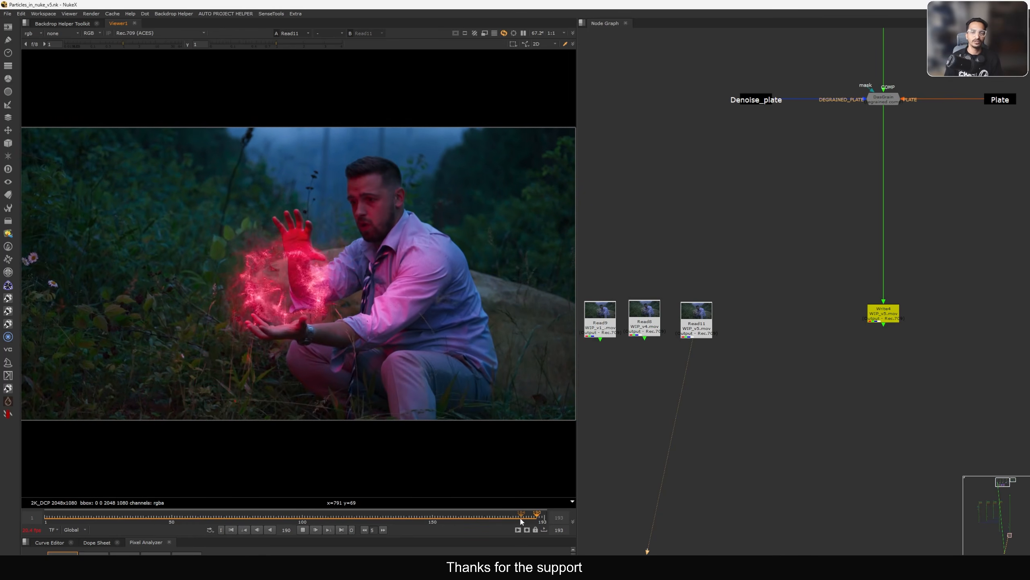